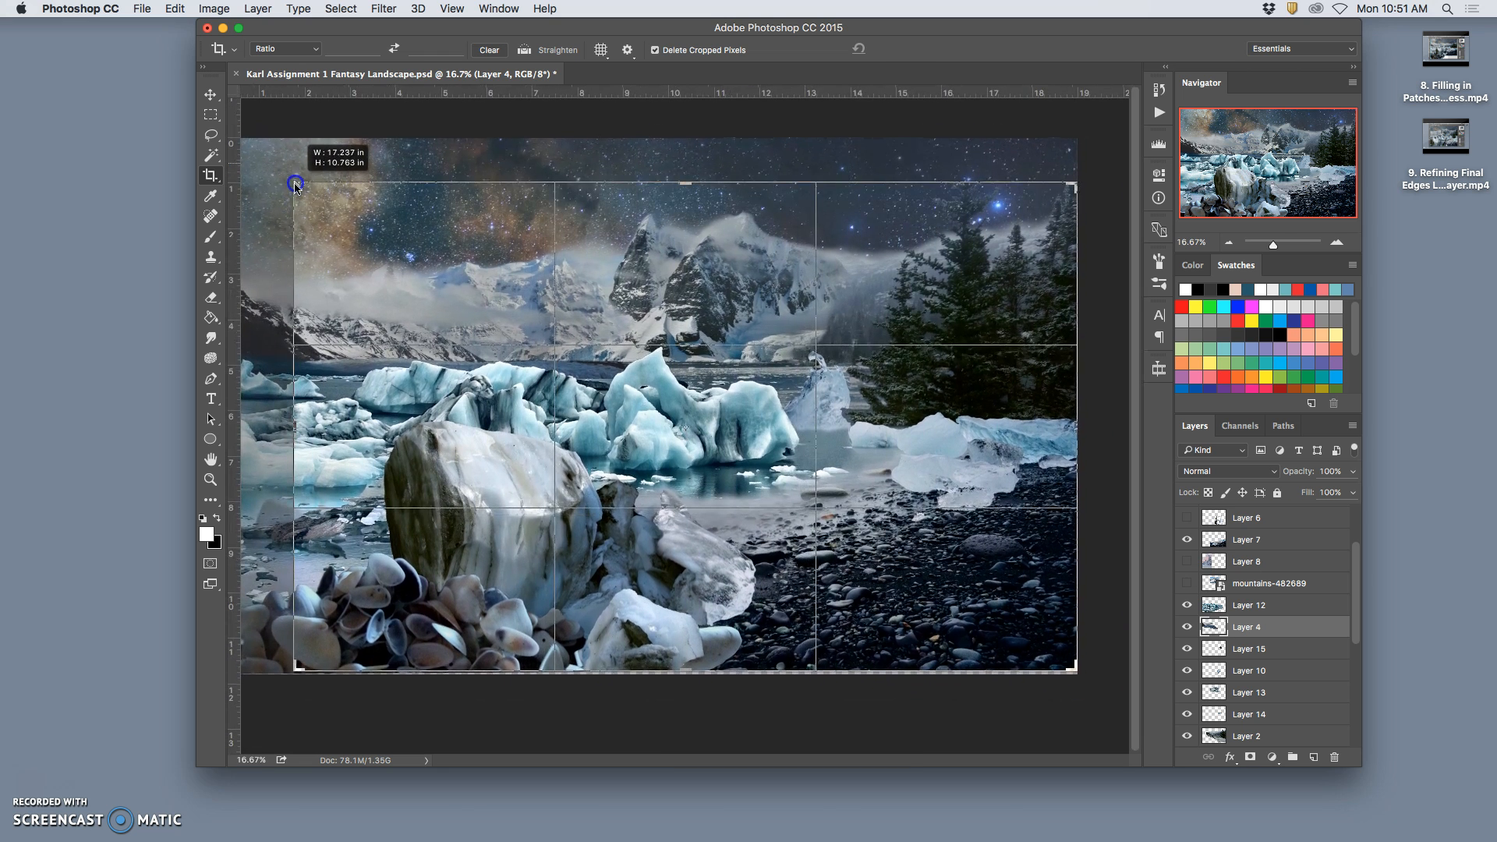
- Crop about 2 in off the landscape's left side, keeping the full sky and foreground height, and apply the crop
scroll(272, 416, left, 8)
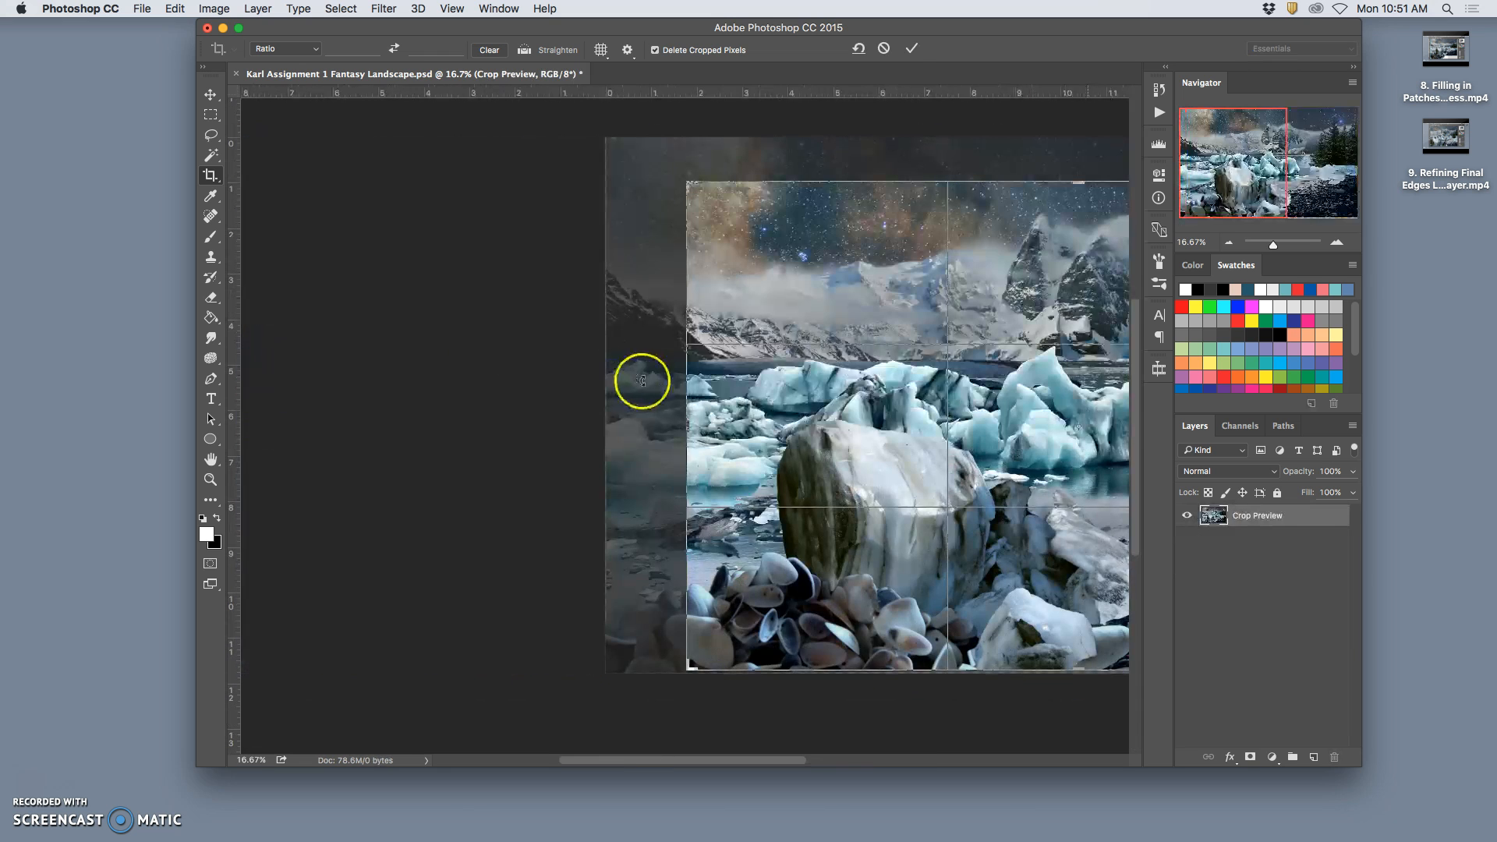
scroll(642, 385, right, 10)
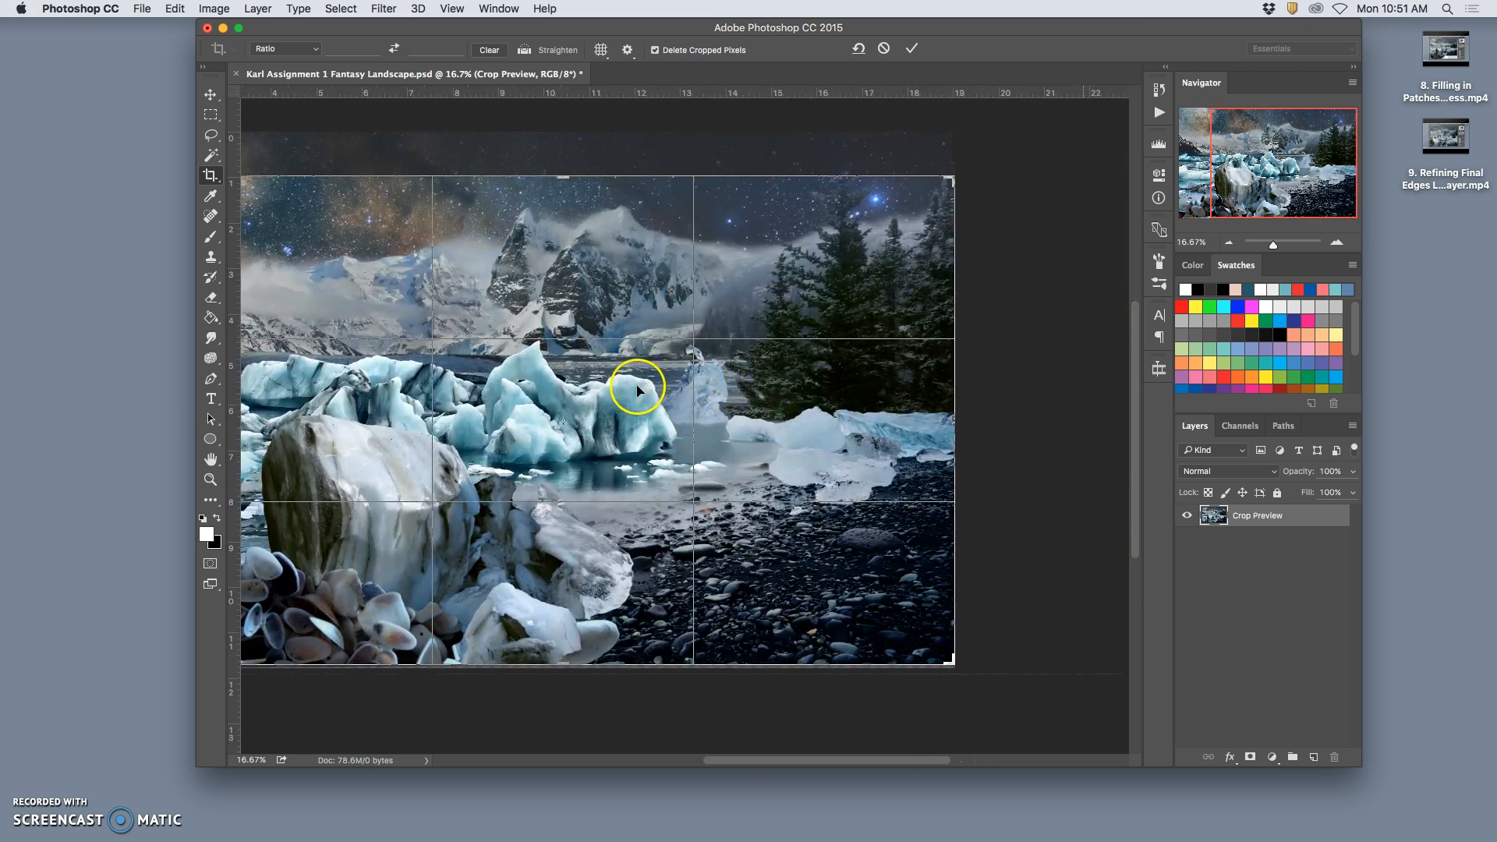
scroll(640, 388, left, 3)
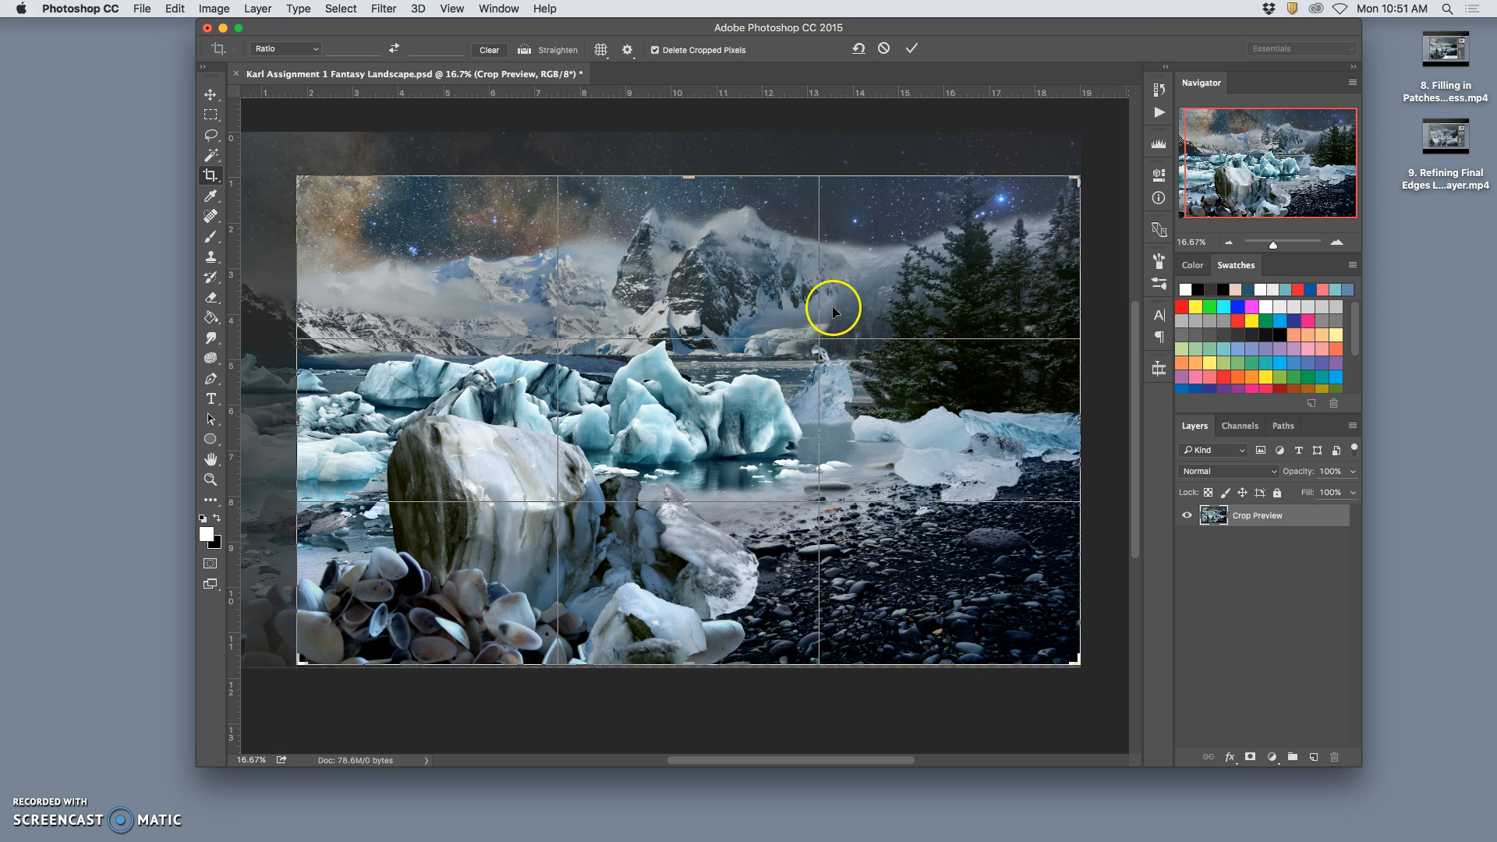
drag(691, 175, 688, 165)
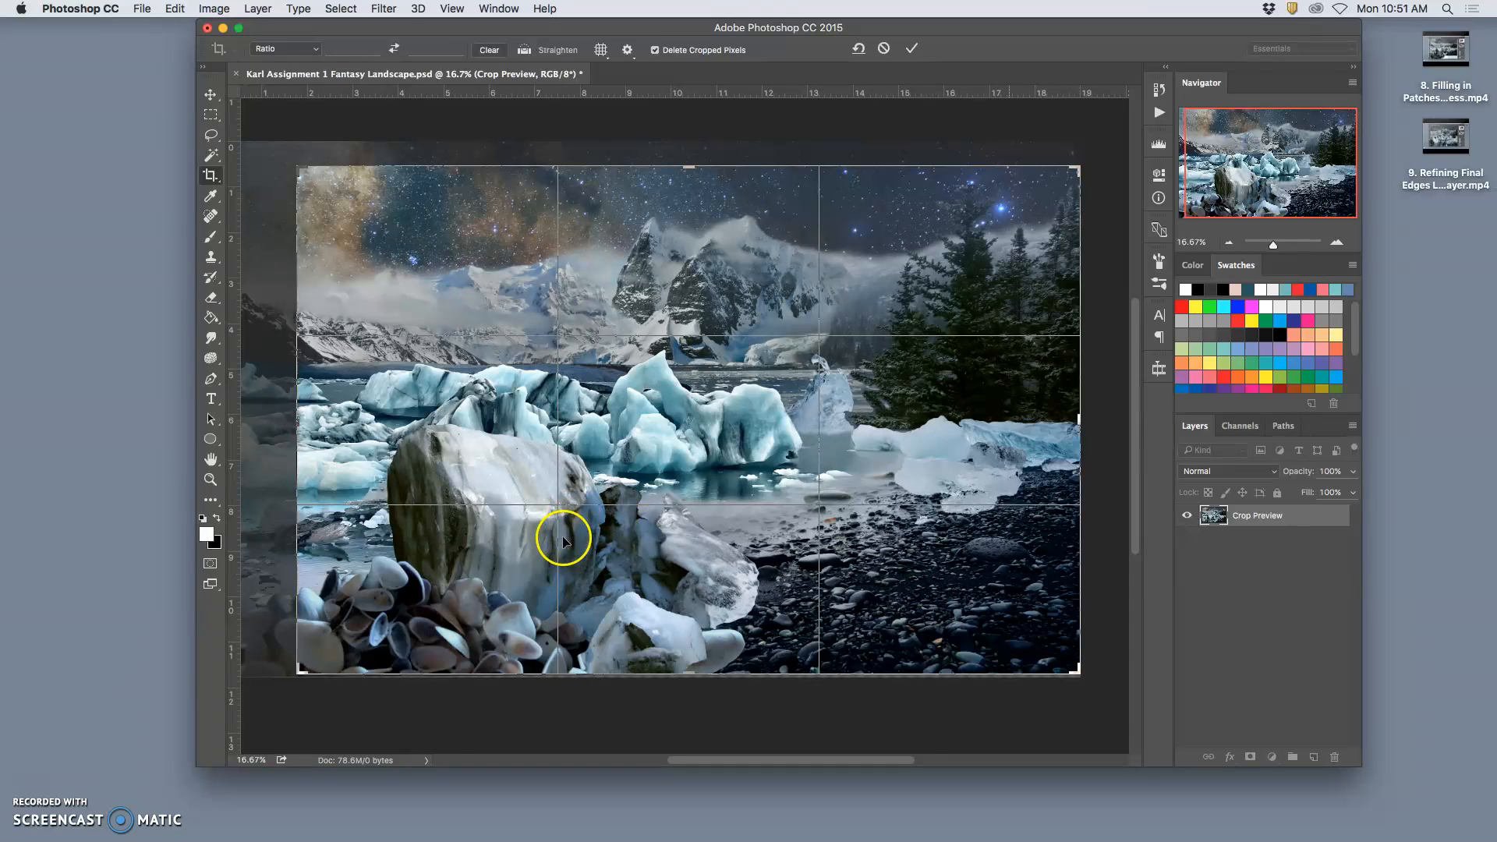
drag(293, 420, 305, 420)
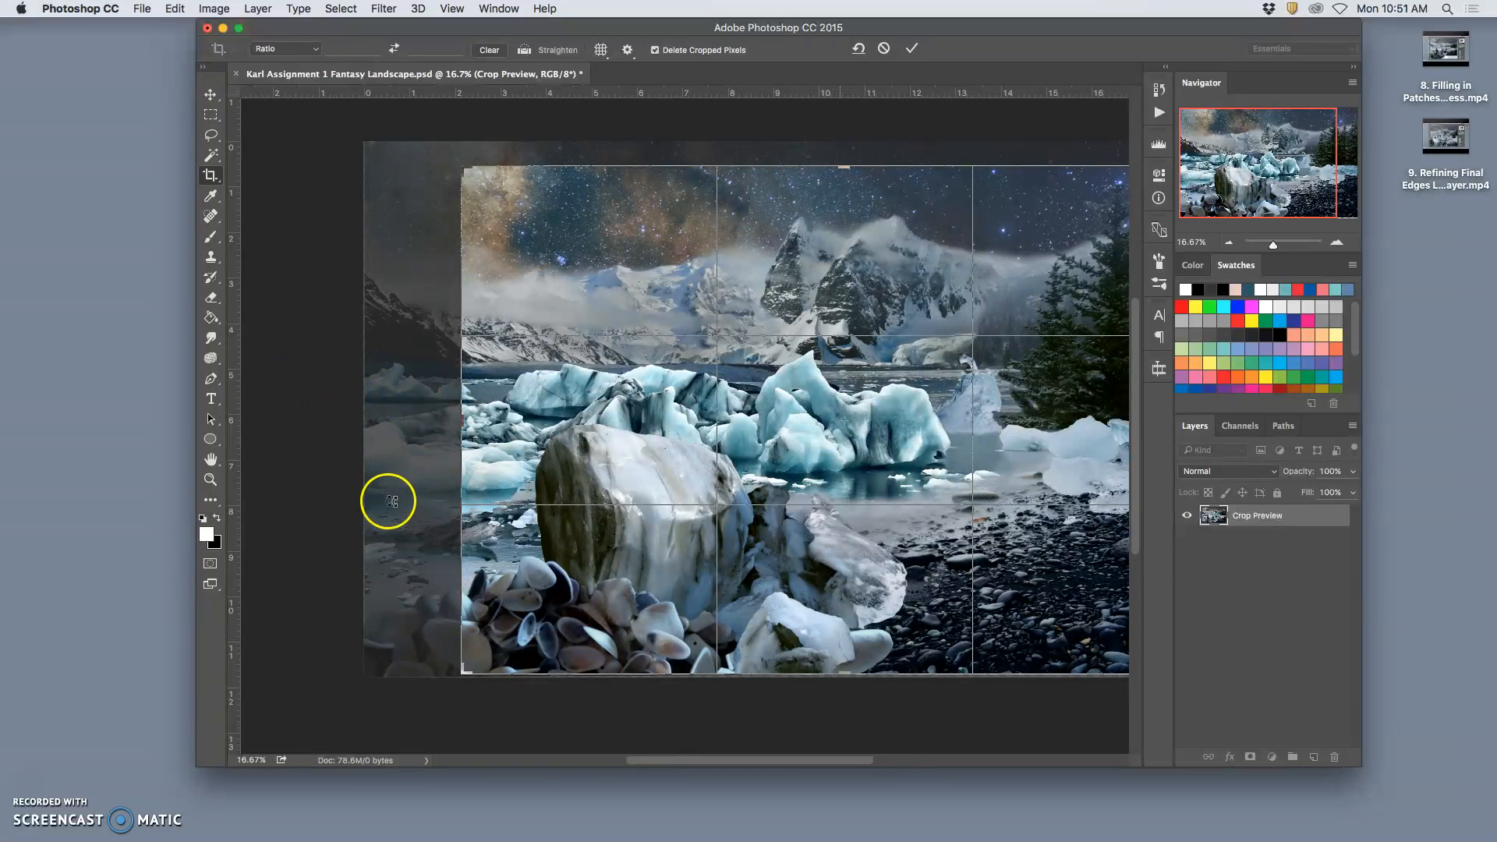
scroll(418, 471, right, 3)
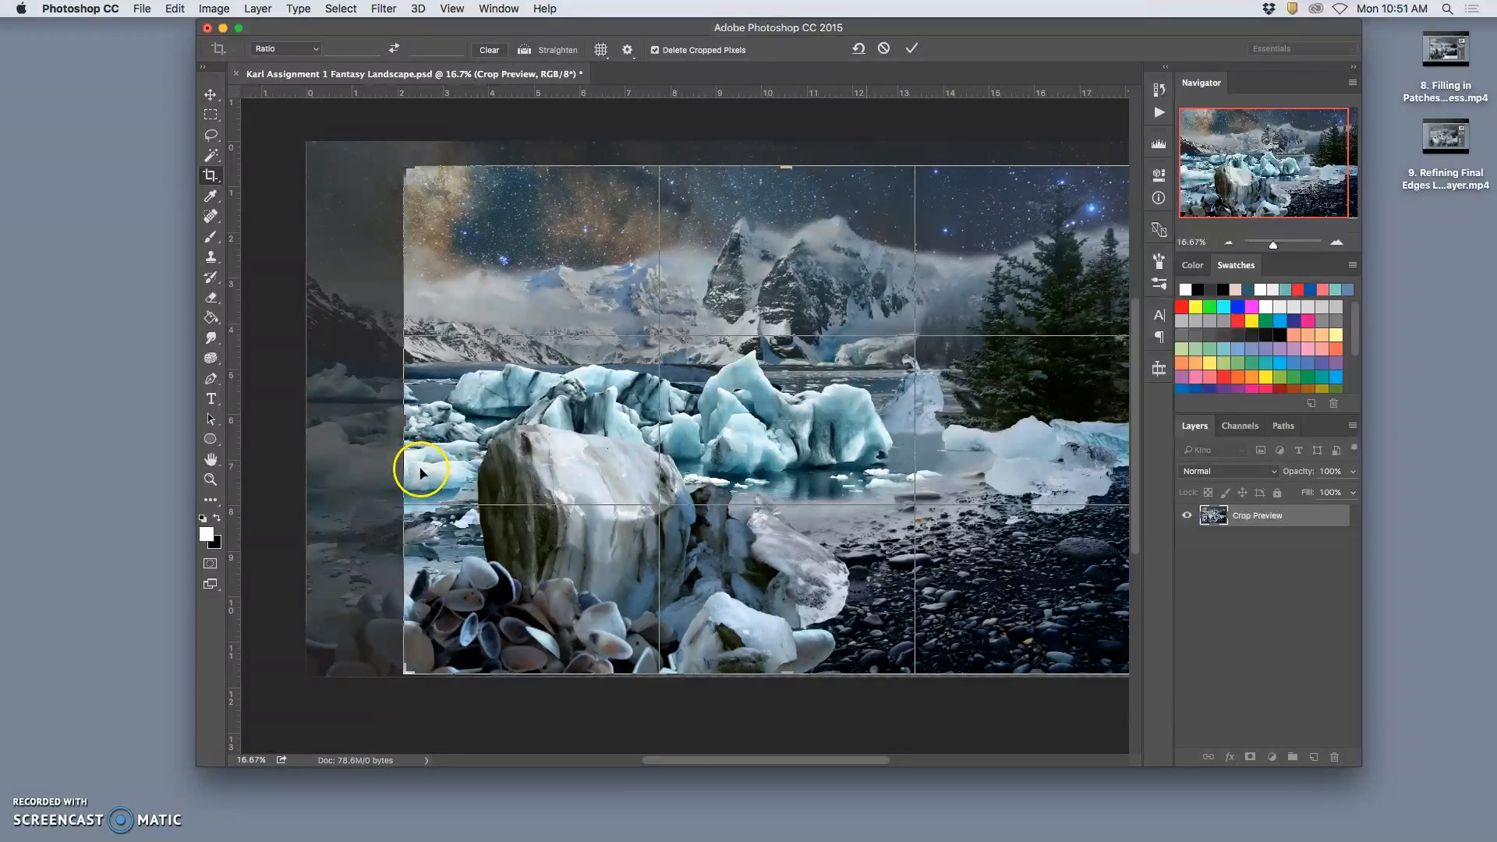
scroll(421, 471, right, 5)
scroll(421, 473, left, 2)
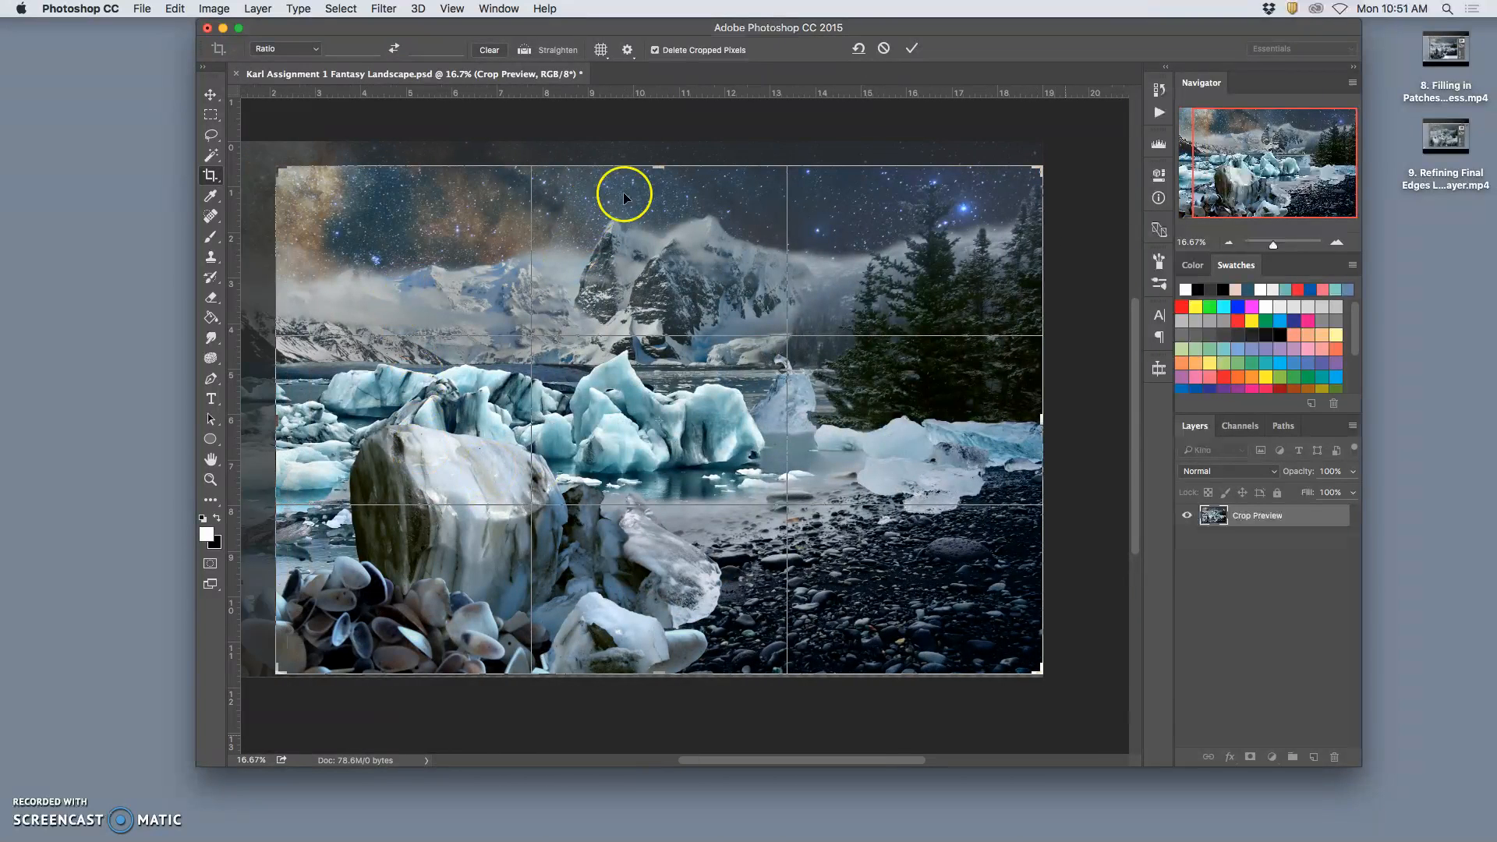
drag(660, 166, 661, 159)
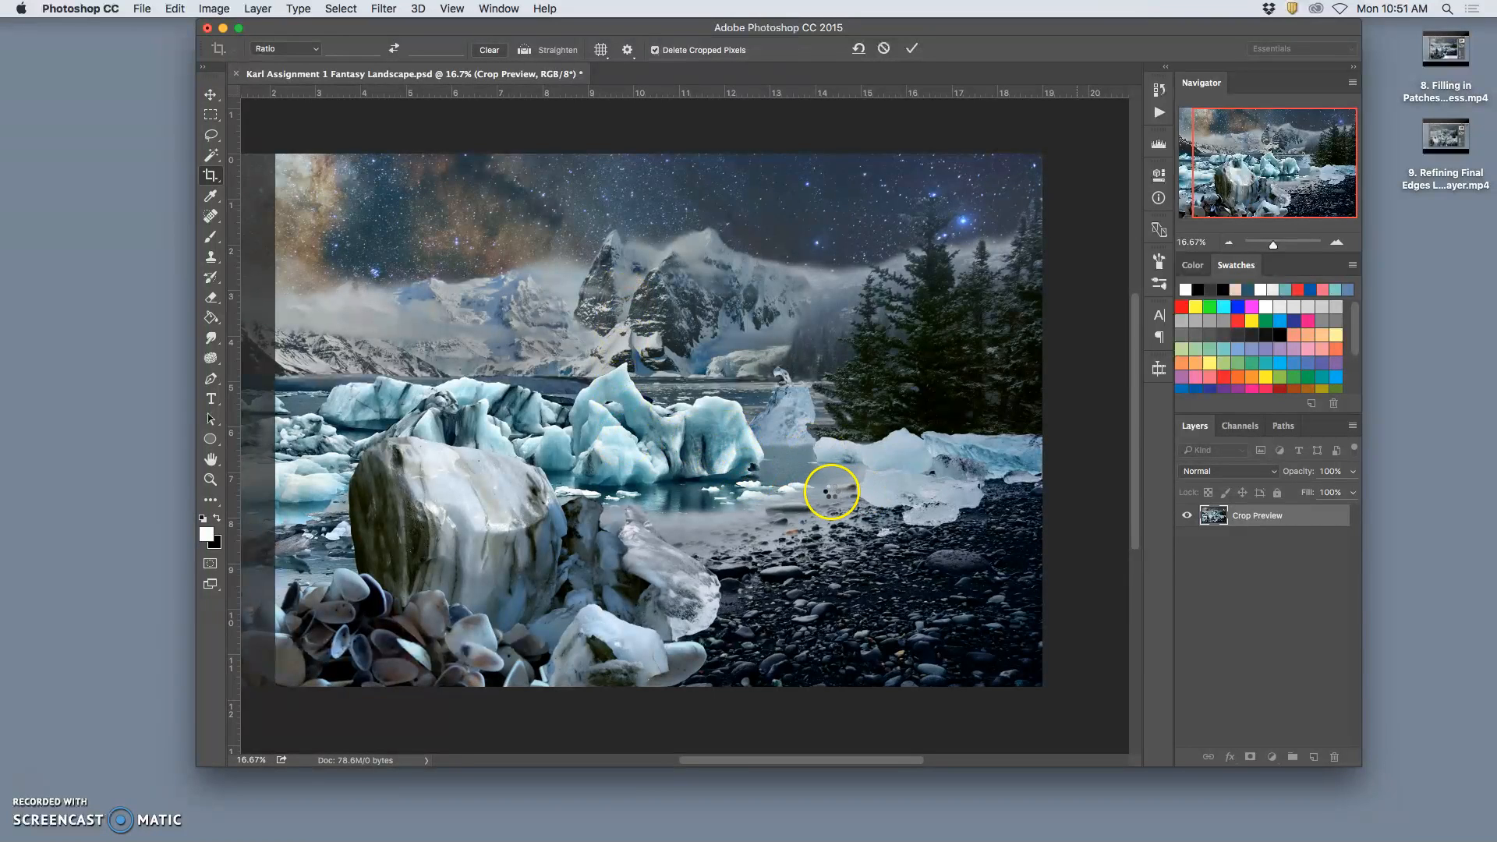
key(Return)
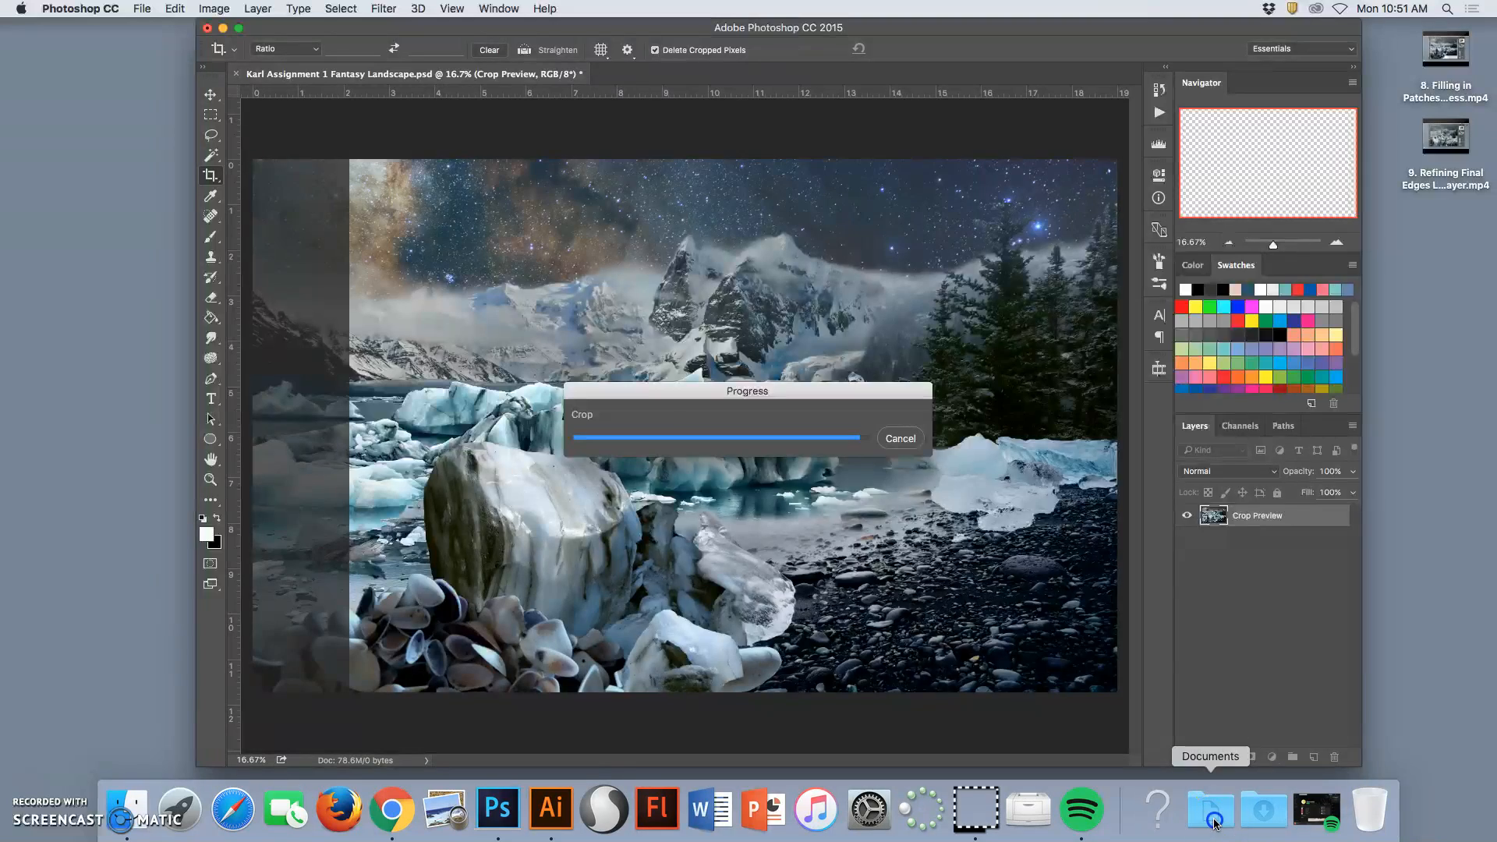
- Switch to Finder and open the lunar eclipse folder inside the Assignment 1 Fantasy Landscape image references
click(1214, 825)
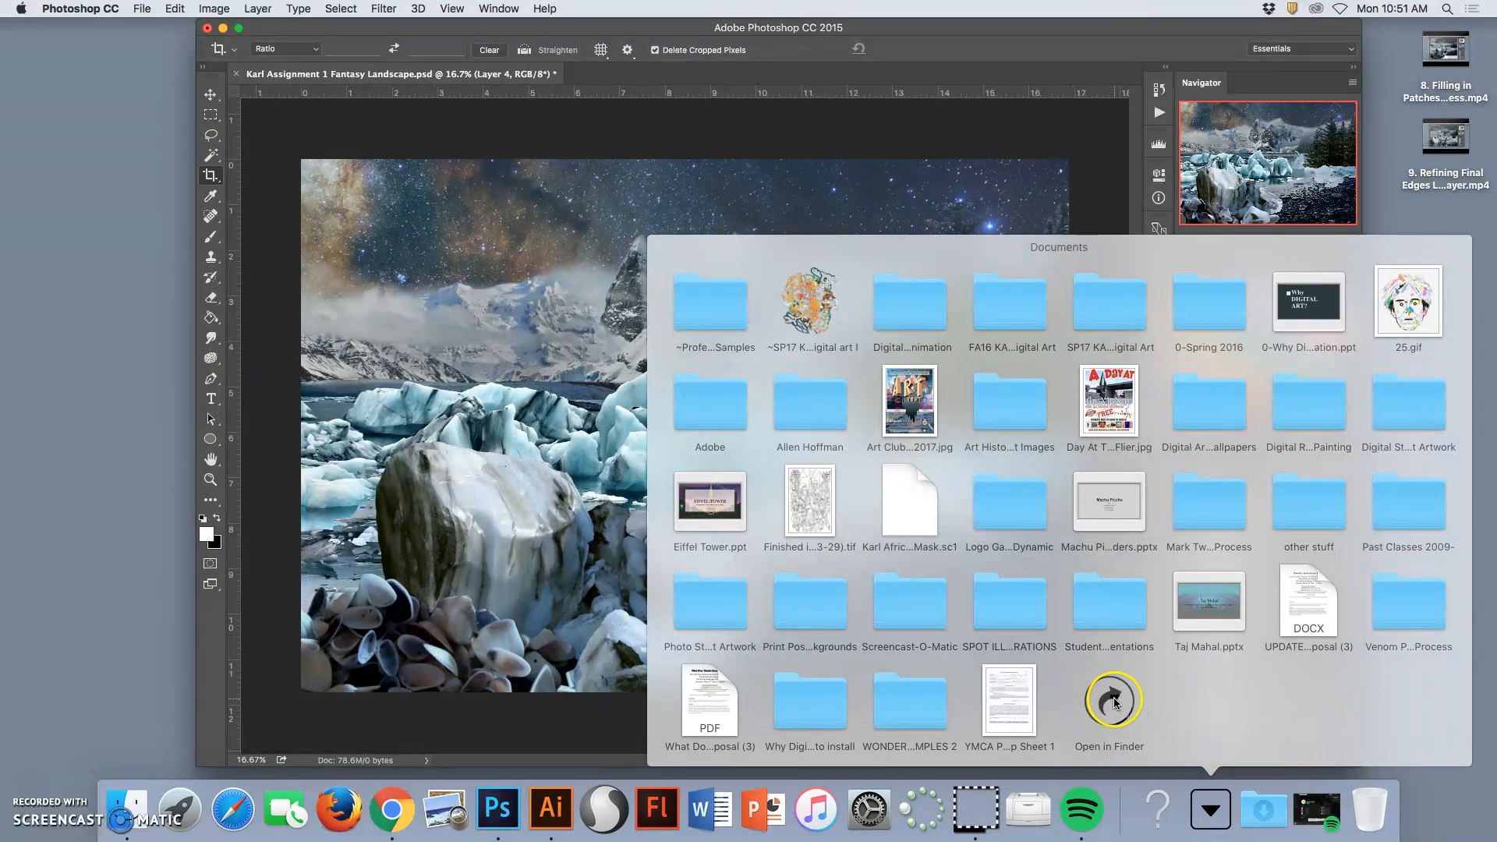
click(1116, 702)
double_click(490, 170)
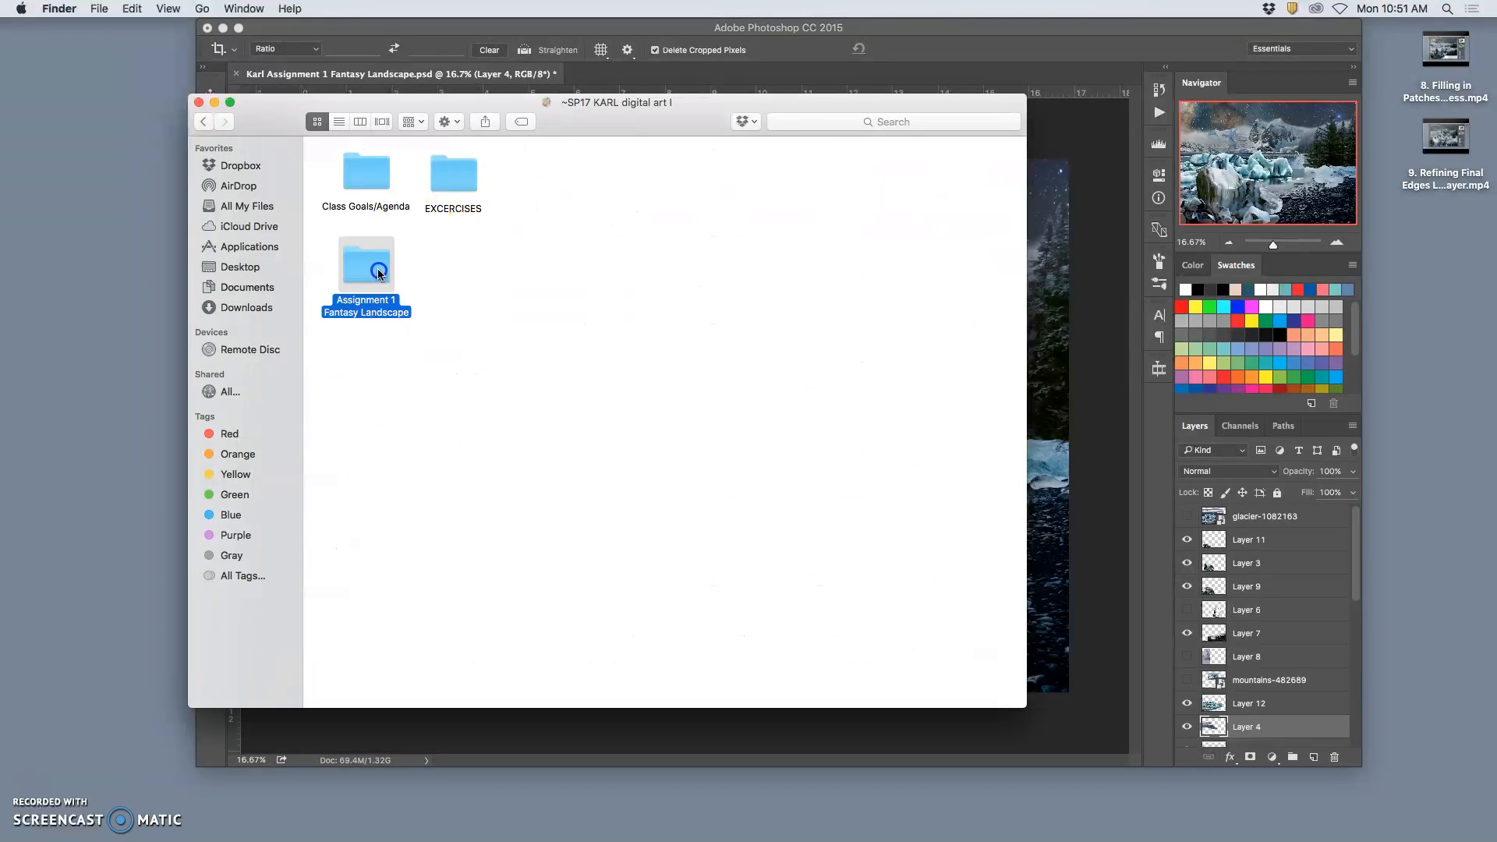
double_click(379, 273)
double_click(480, 257)
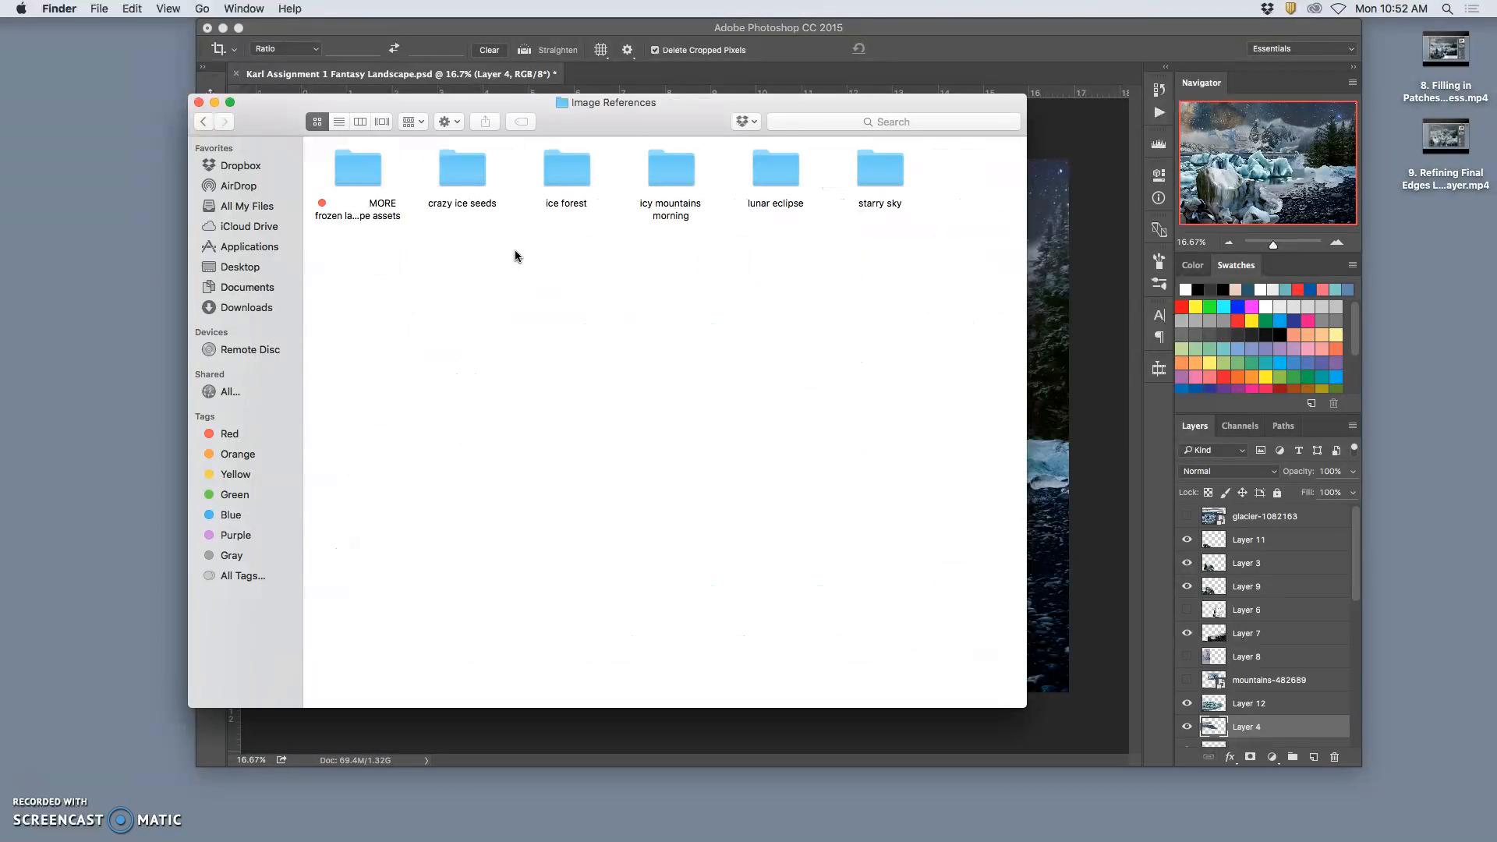
double_click(762, 175)
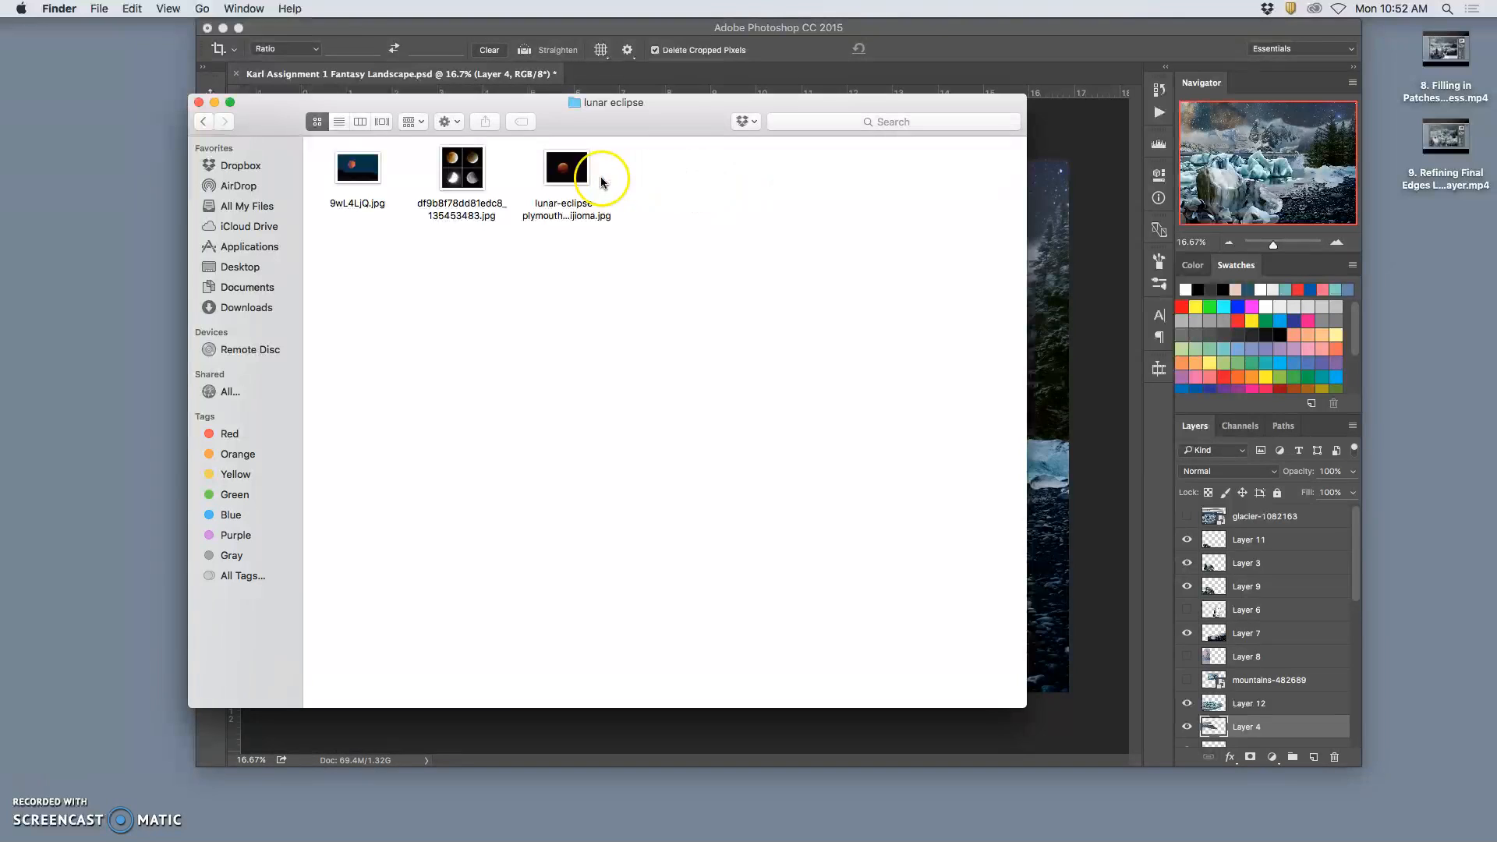
- Place the lunar-eclipse-plymouth image into the landscape, scaled to 12.79% with its moon in the sky beside the trees
drag(579, 130, 451, 574)
drag(442, 628, 786, 185)
drag(481, 512, 694, 350)
drag(779, 273, 846, 249)
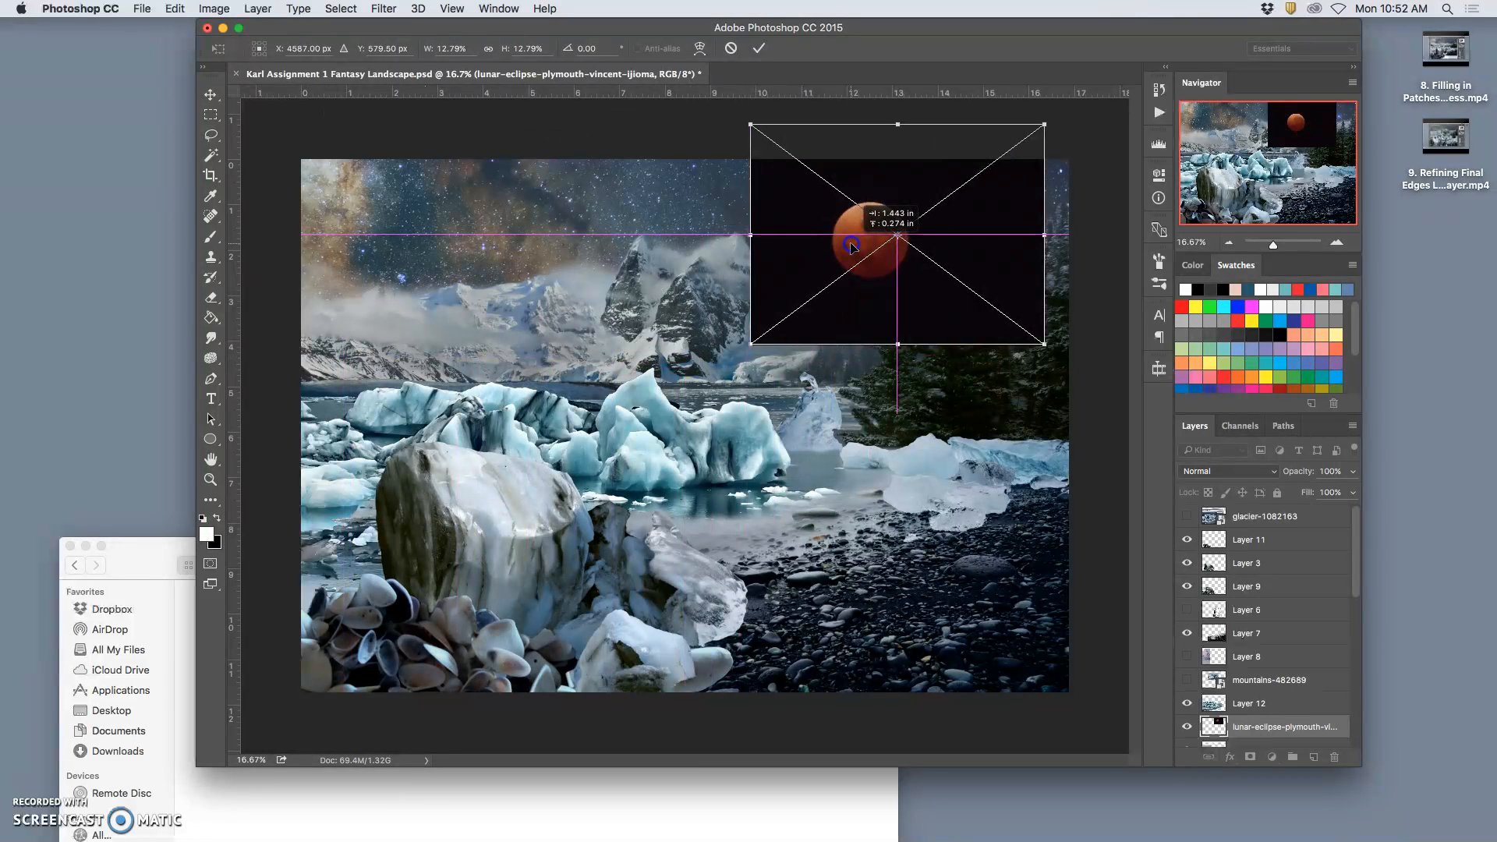
drag(789, 323, 794, 317)
key(Return)
key(c)
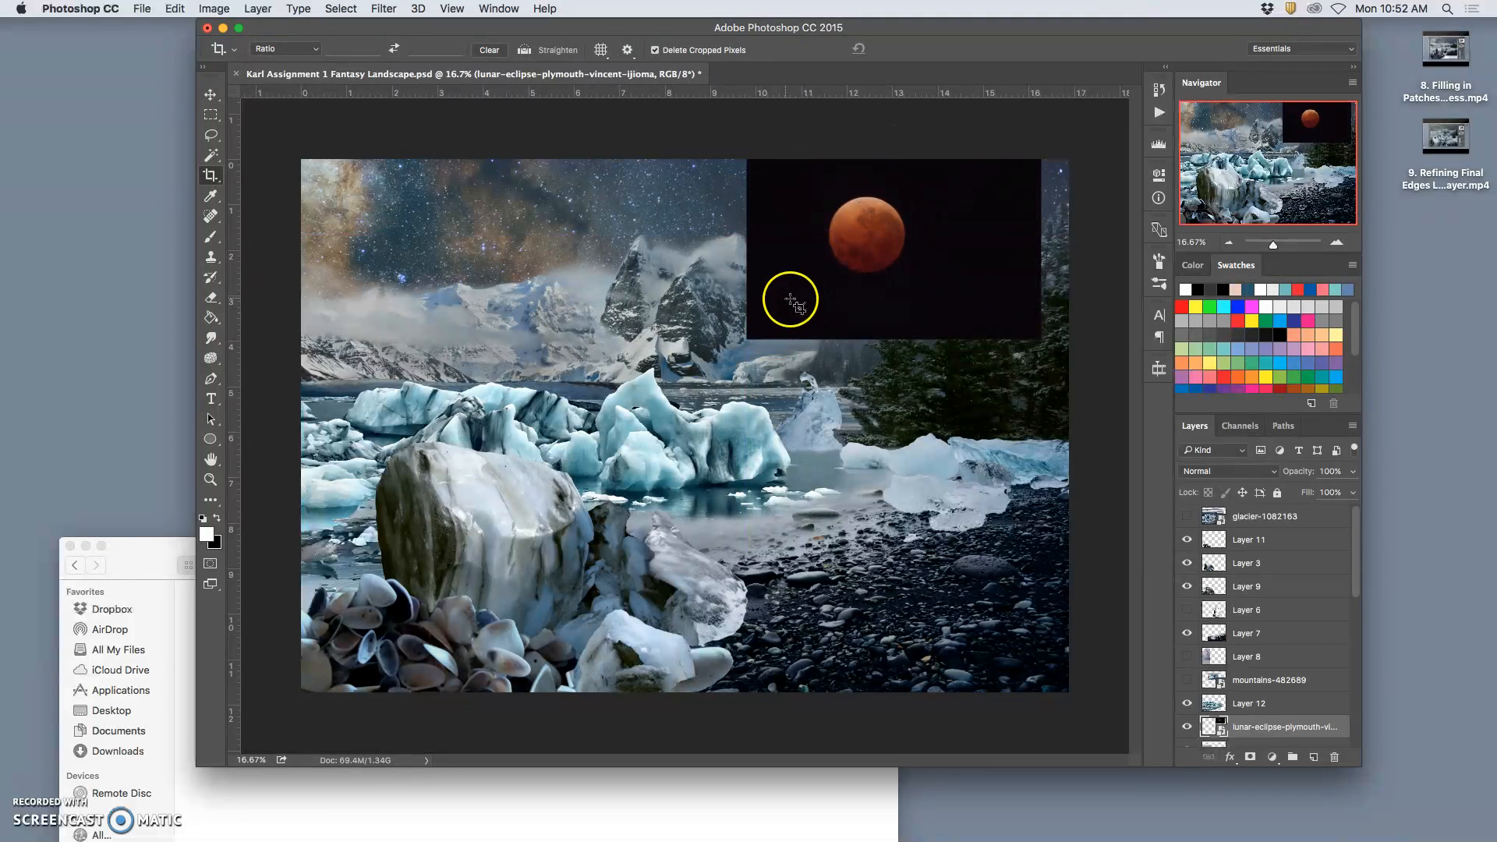
- Lasso loosely around the red moon, copy it to a new layer, and hide the placed eclipse image
click(213, 136)
mouse_move(805, 249)
mouse_down()
mouse_move(842, 290)
mouse_move(924, 263)
mouse_move(889, 195)
mouse_up()
key(super+j)
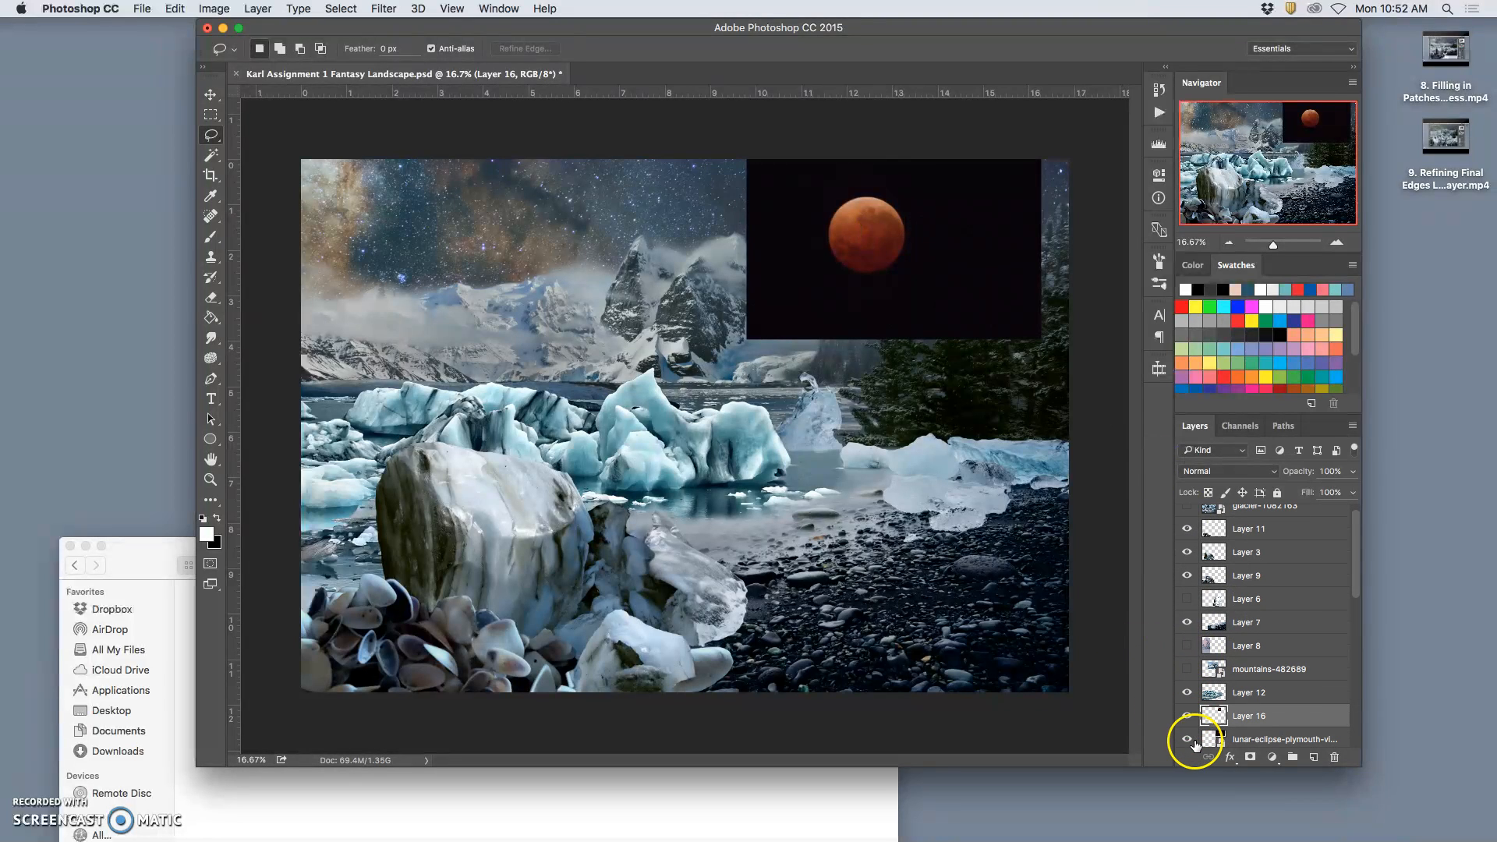
click(1187, 740)
- Select the black area around the moon with the Magic Wand and refine the selection edge with a 9.7 px feather
click(211, 155)
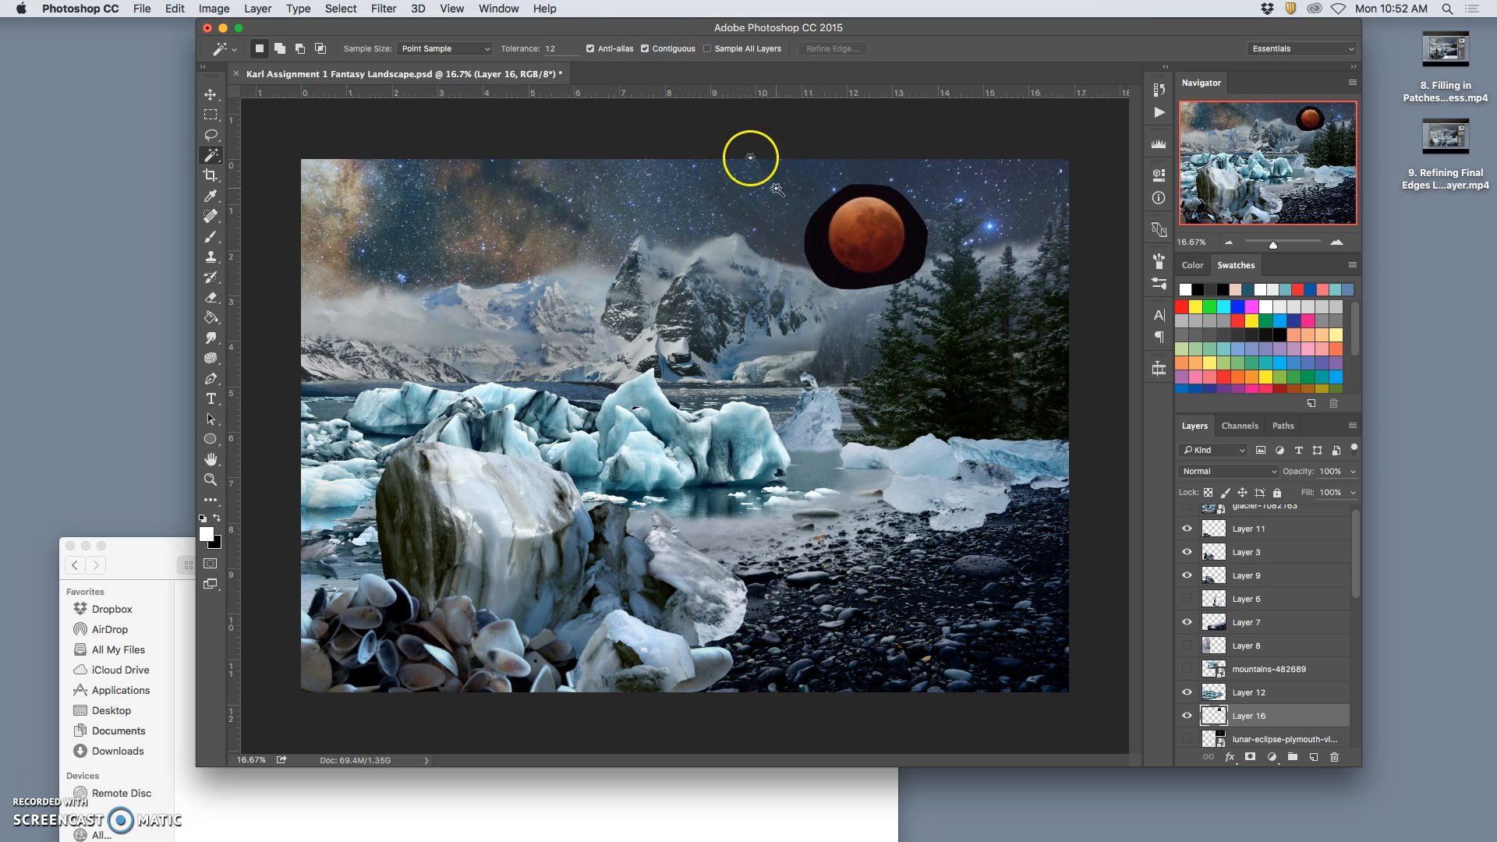
click(818, 243)
click(834, 49)
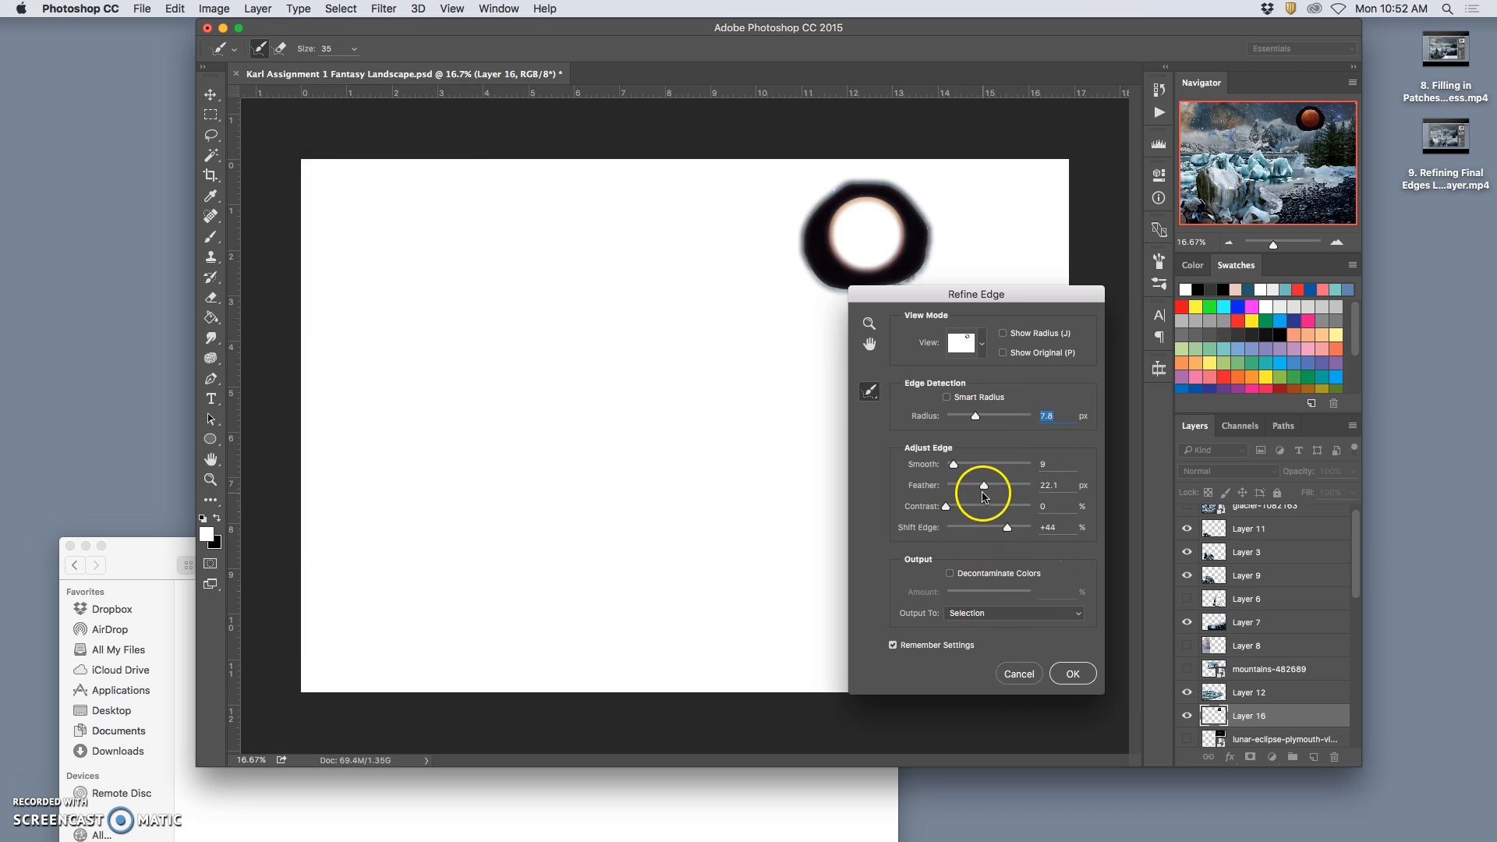
click(979, 487)
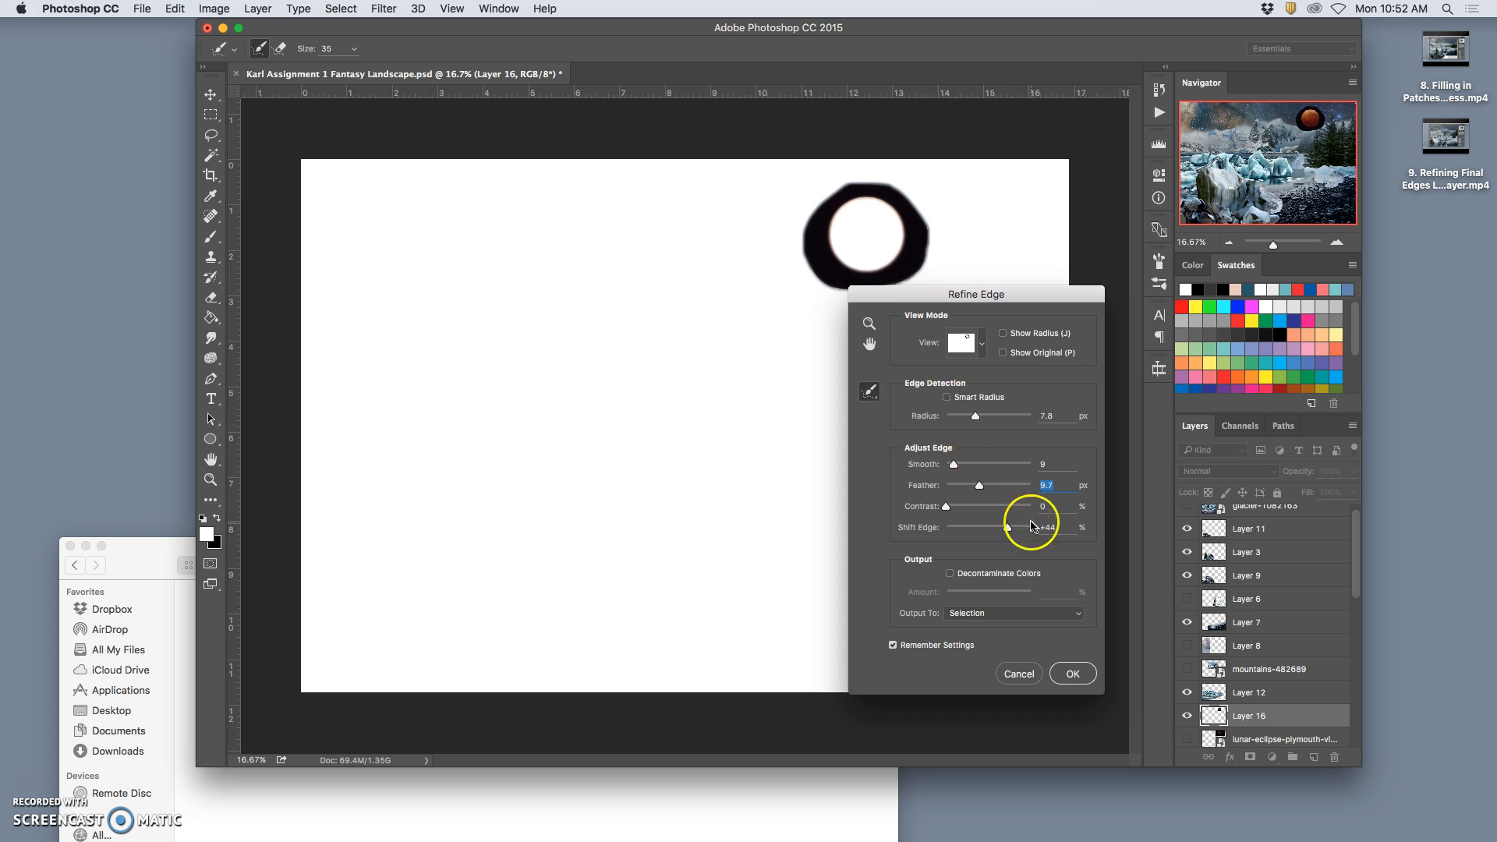
click(1067, 673)
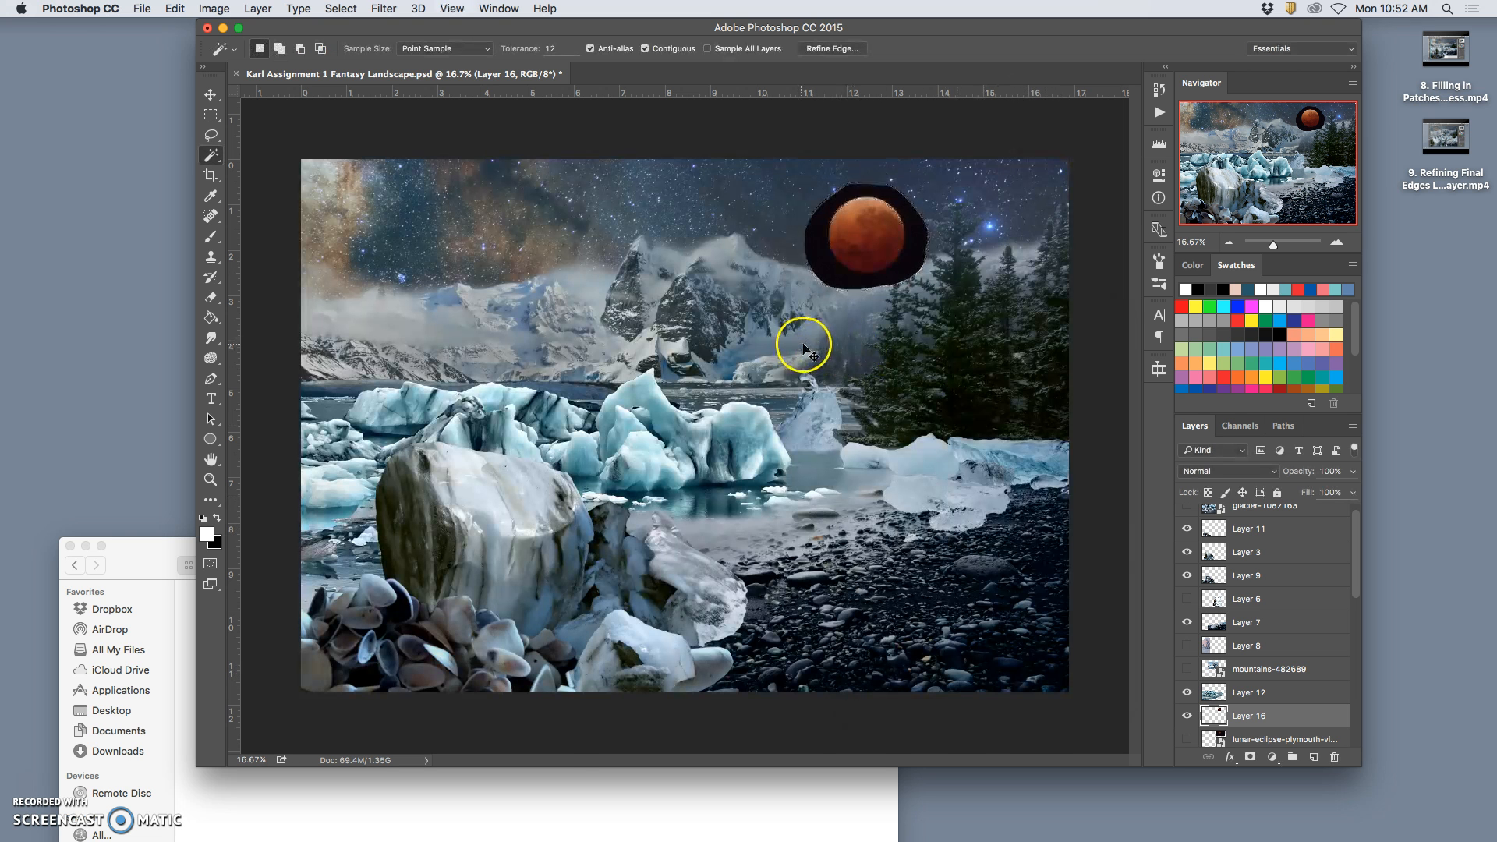
- Delete the selected black surround from the moon layer and clear the selection
scroll(804, 337, up, 3)
scroll(856, 269, up, 10)
scroll(855, 269, right, 3)
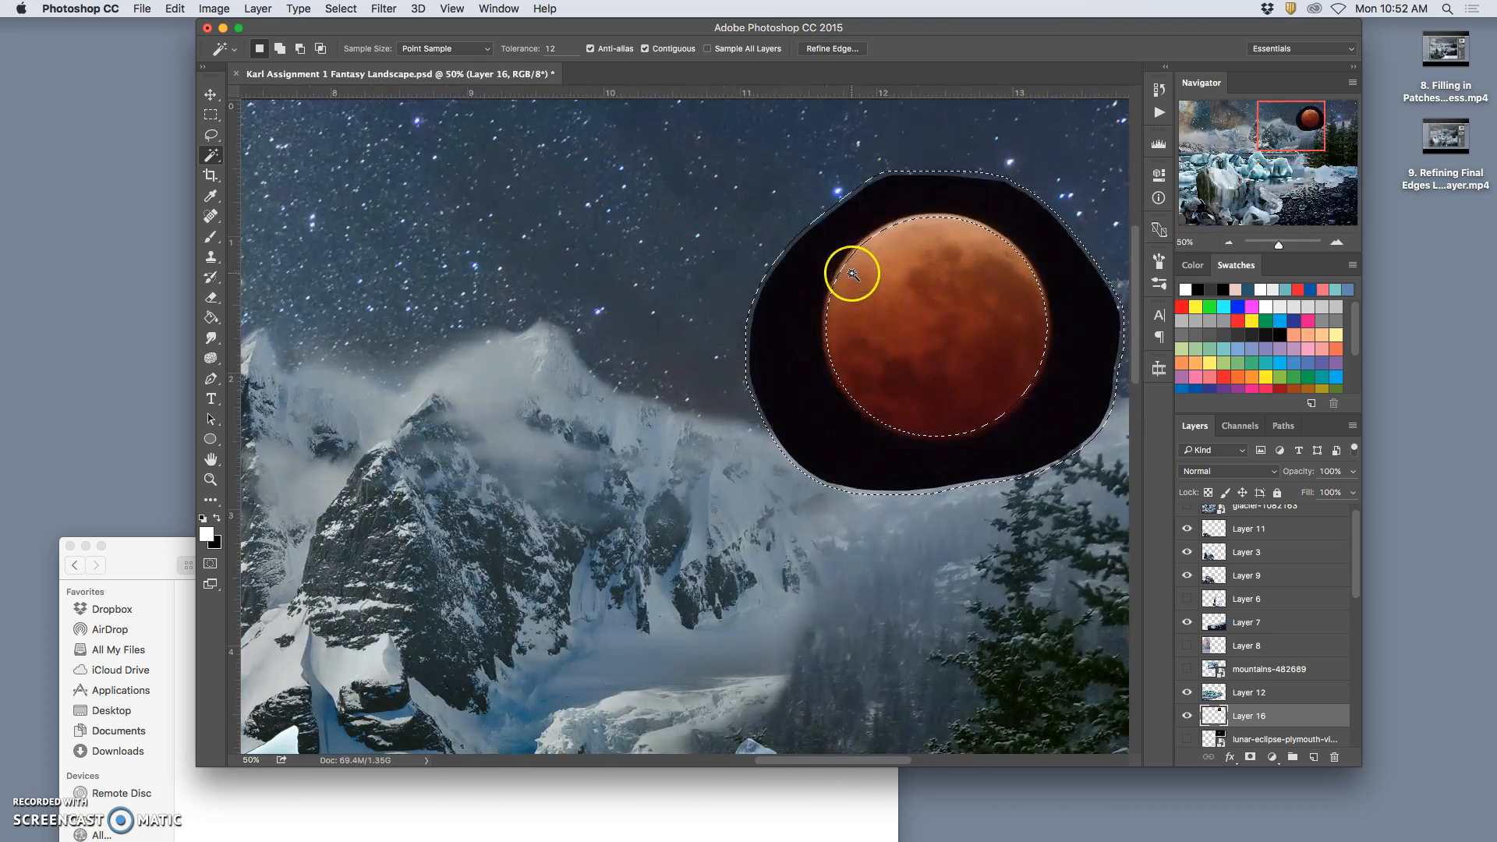
key(Delete)
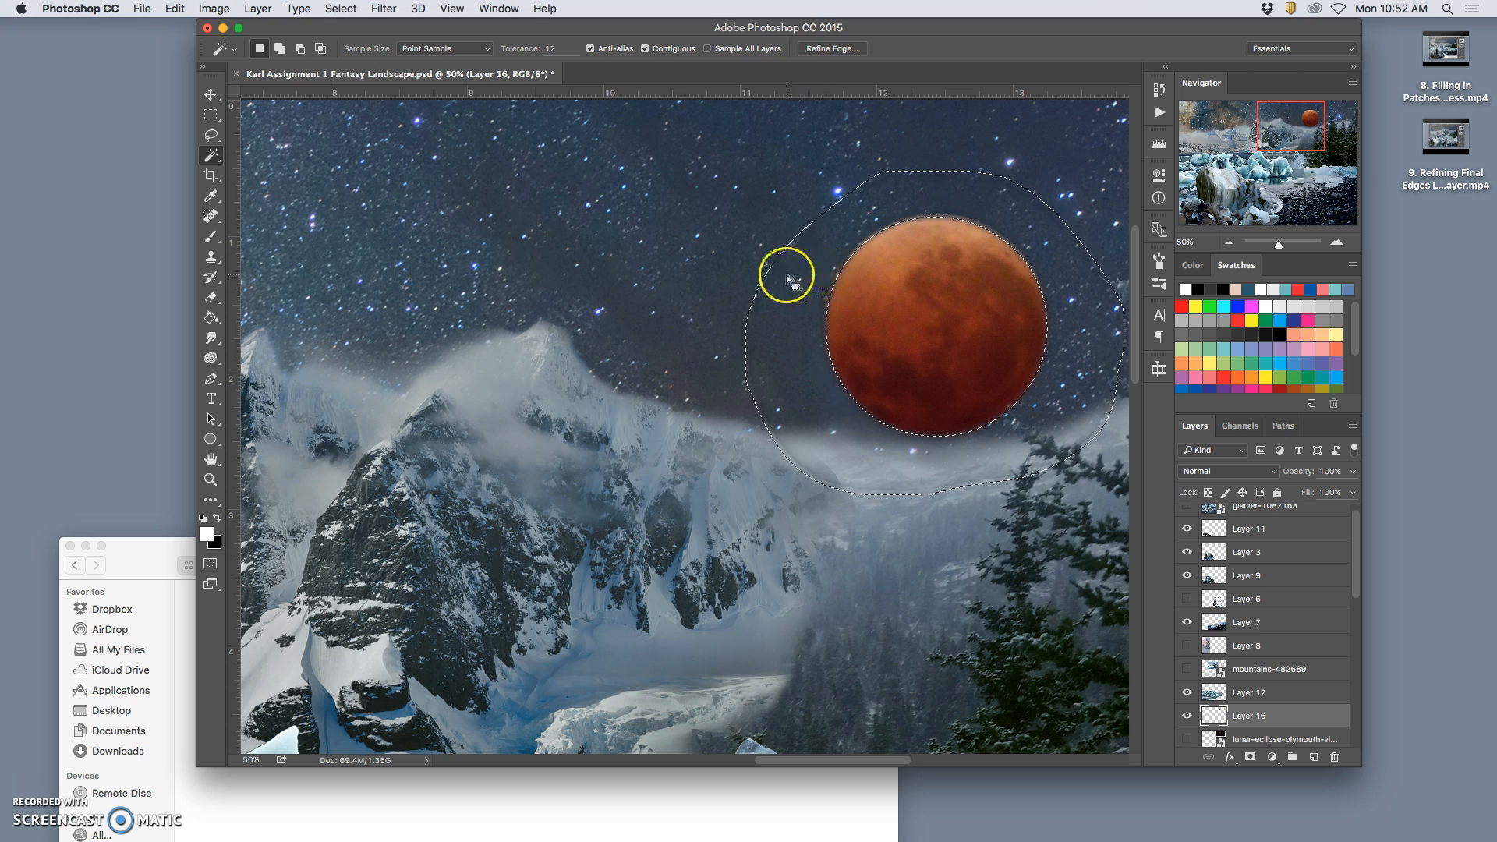
key(ctrl+d)
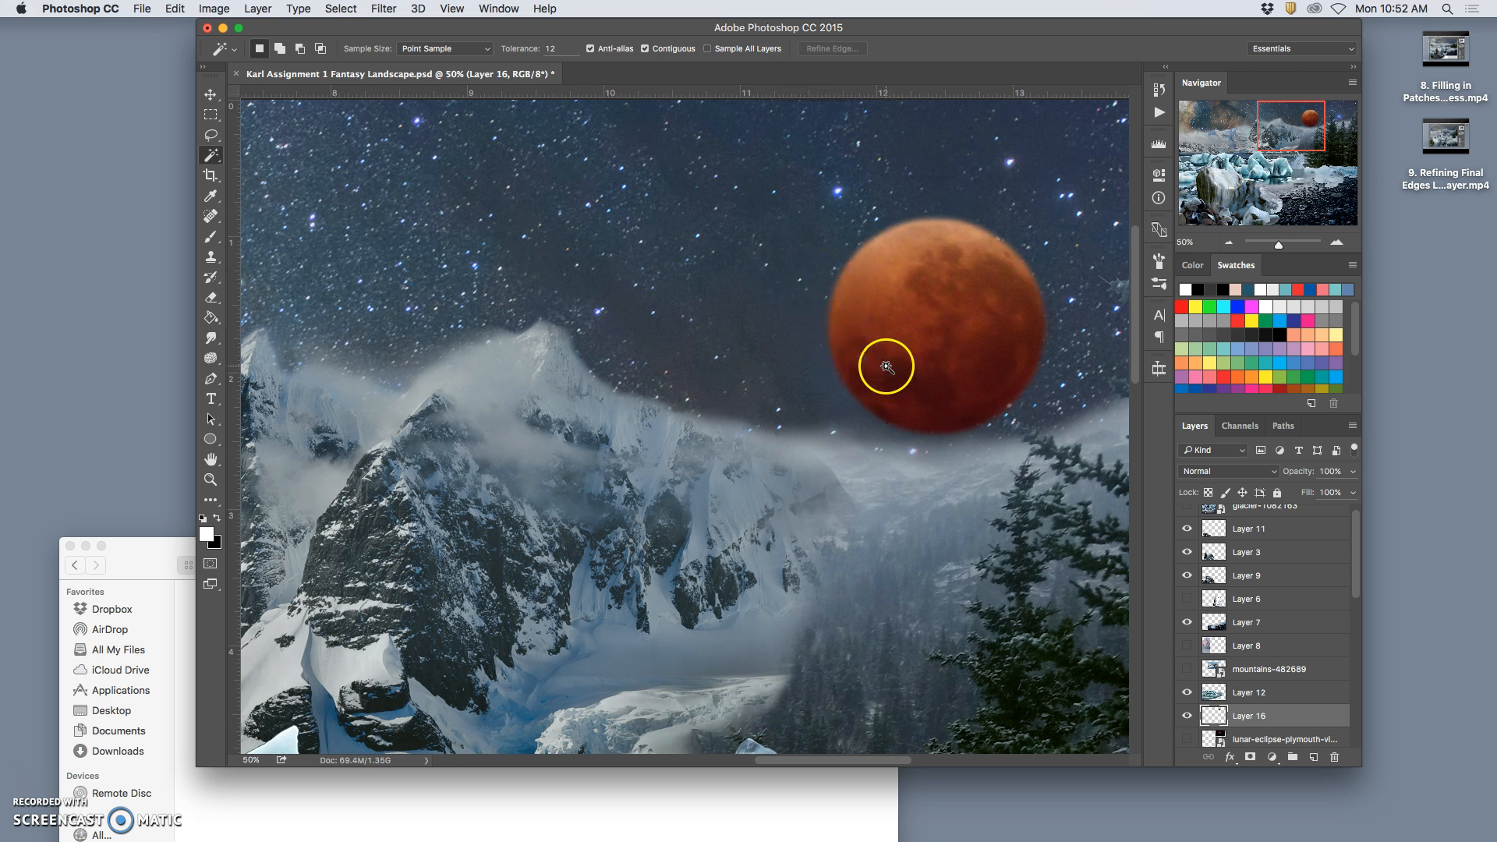
- Move the moon slightly higher in the night sky
key(ctrl+minus)
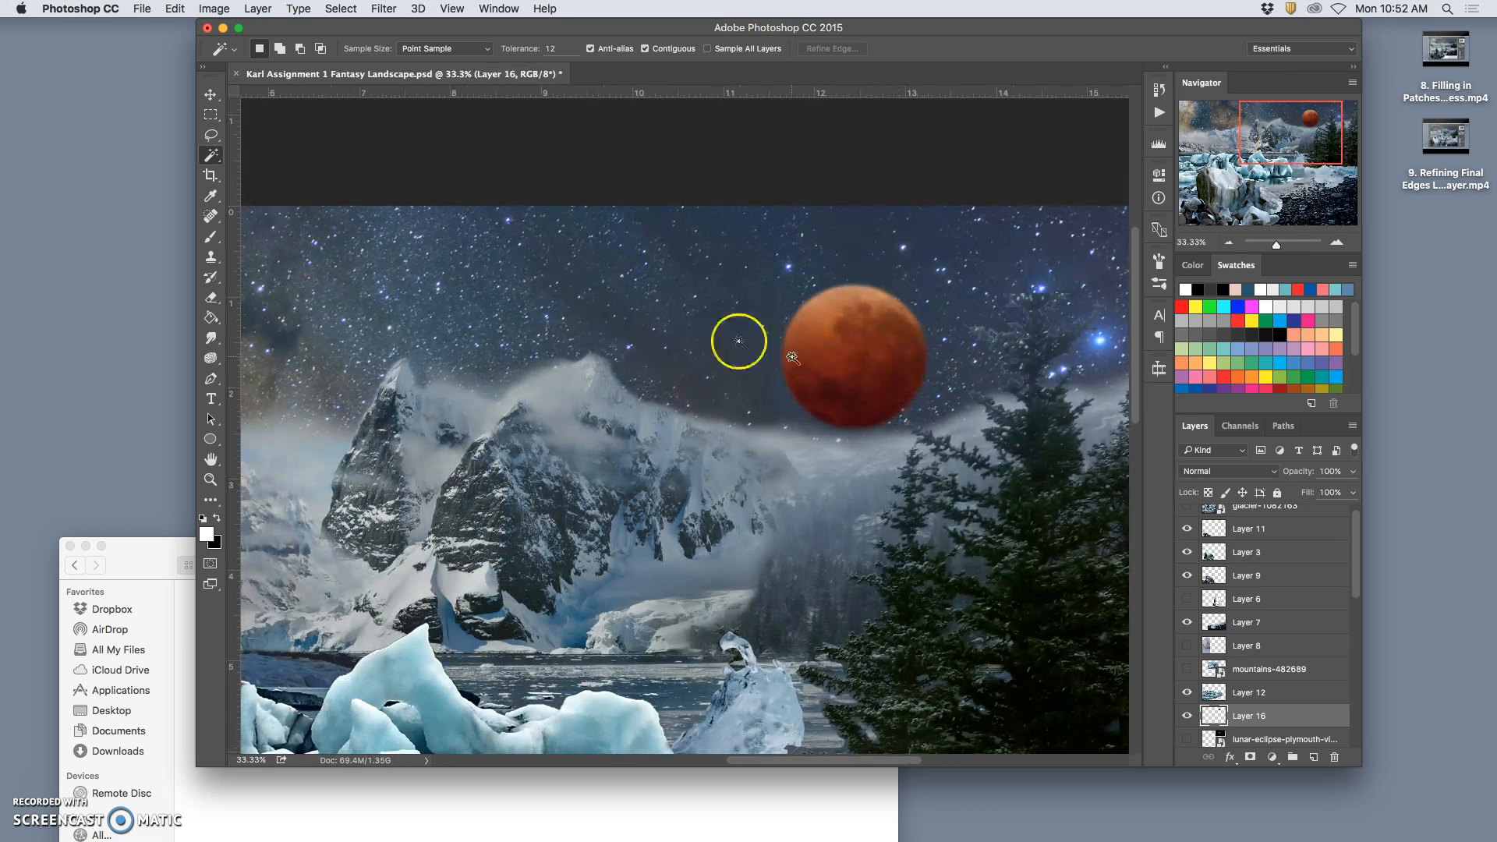
click(211, 95)
mouse_move(852, 348)
mouse_down()
mouse_move(863, 325)
mouse_move(853, 341)
mouse_up()
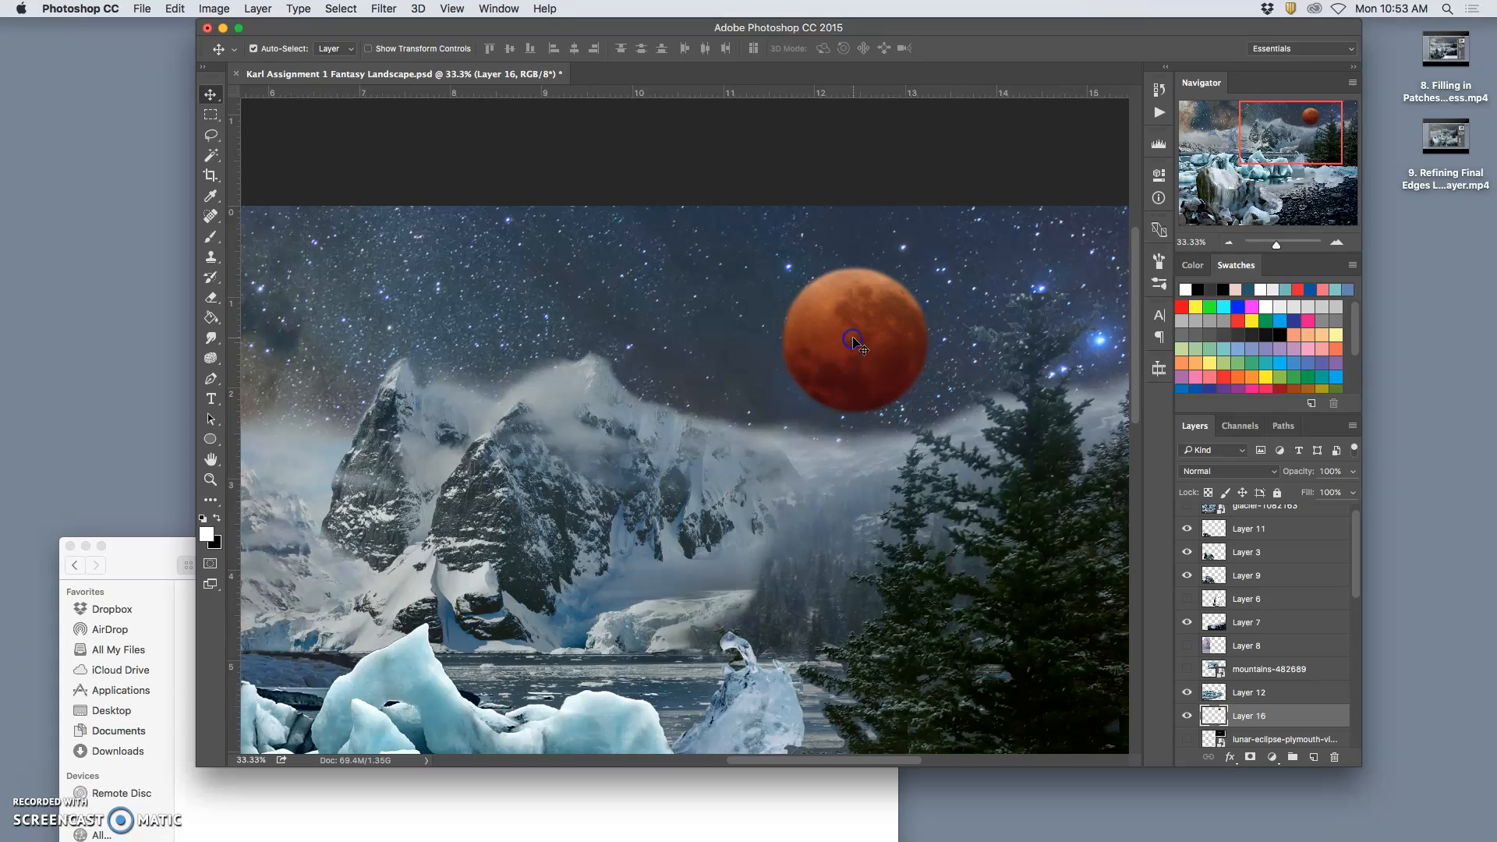
key(ctrl+minus)
key(ctrl+minus)
key(ctrl+minus)
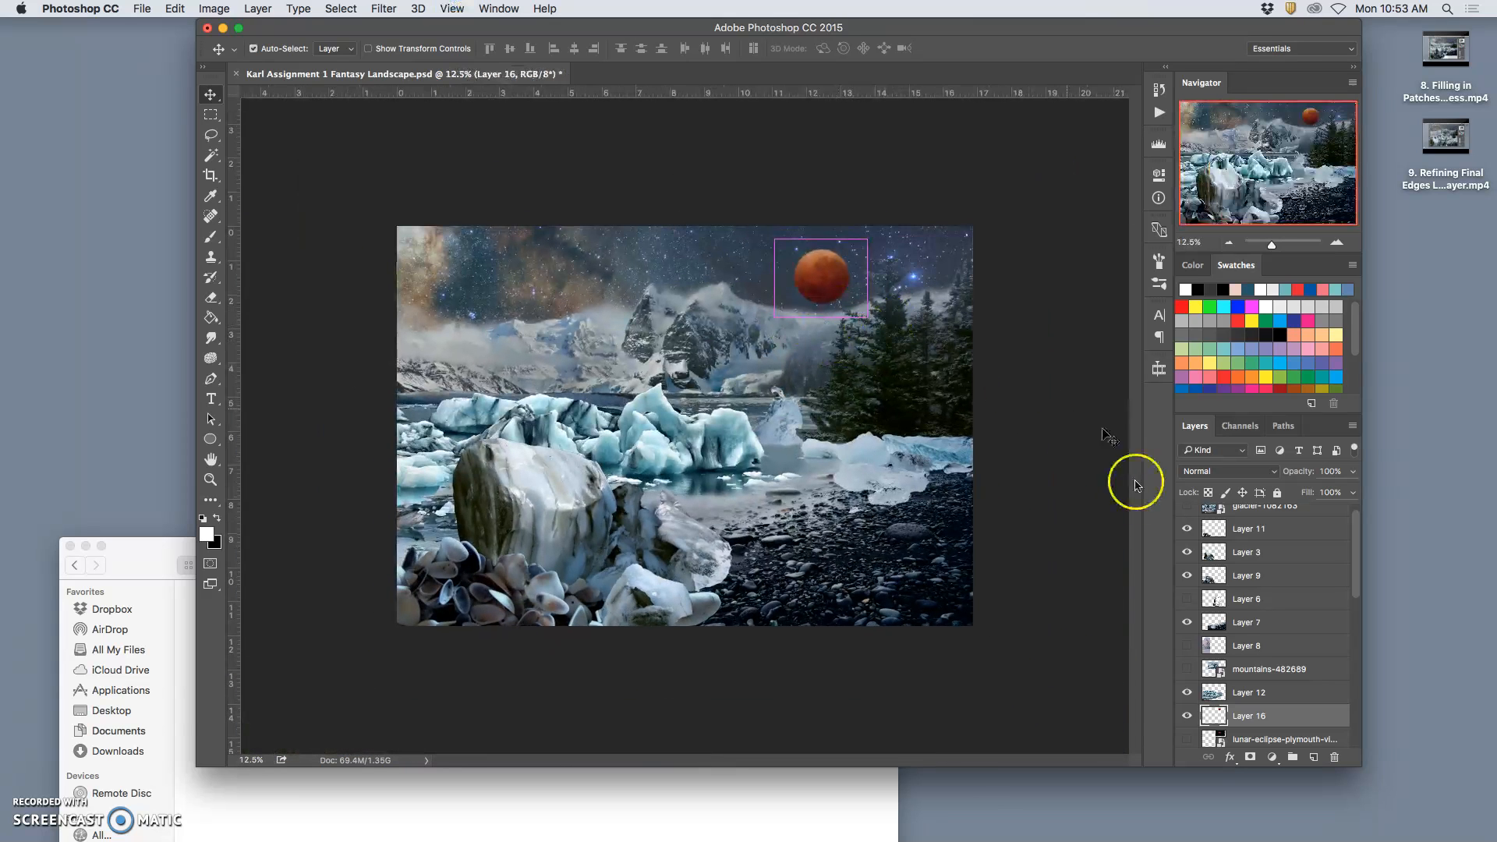
- Try the moon layer at 52% opacity and restore it to 100%
click(1353, 472)
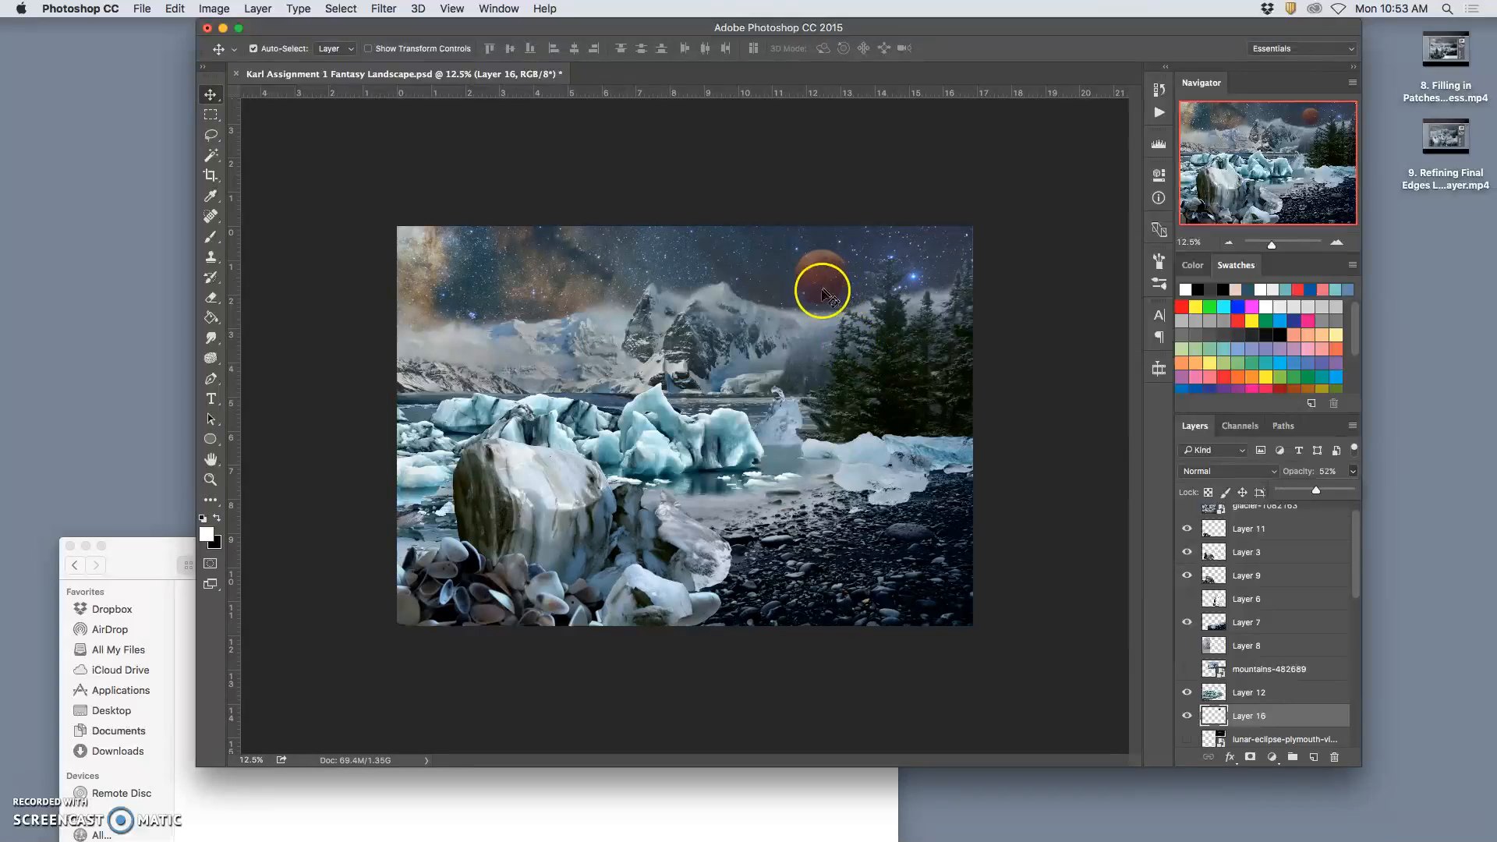
key(super+equal)
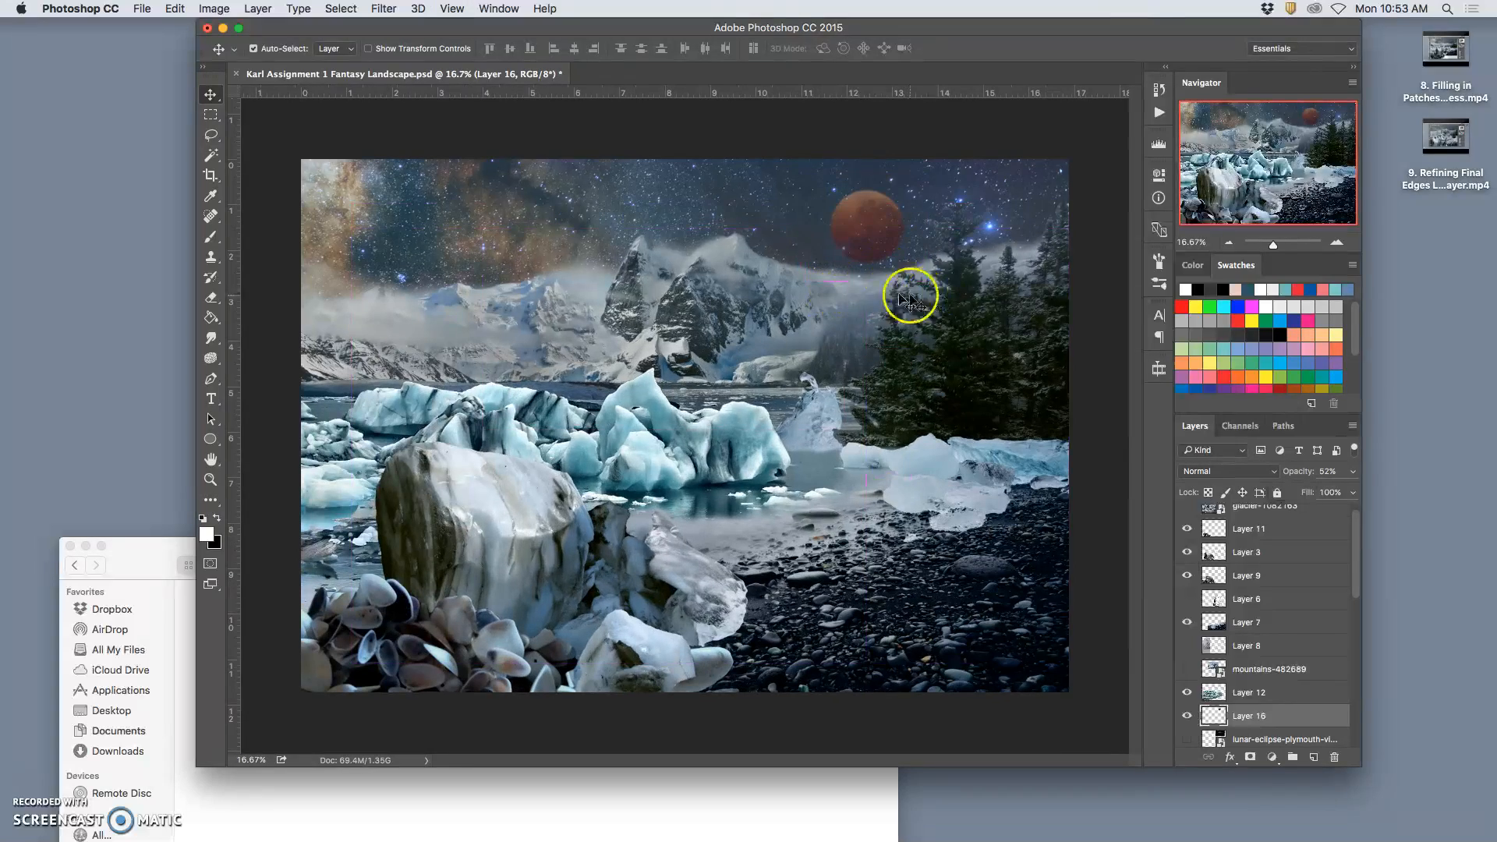
key(super+equal)
key(super+equal)
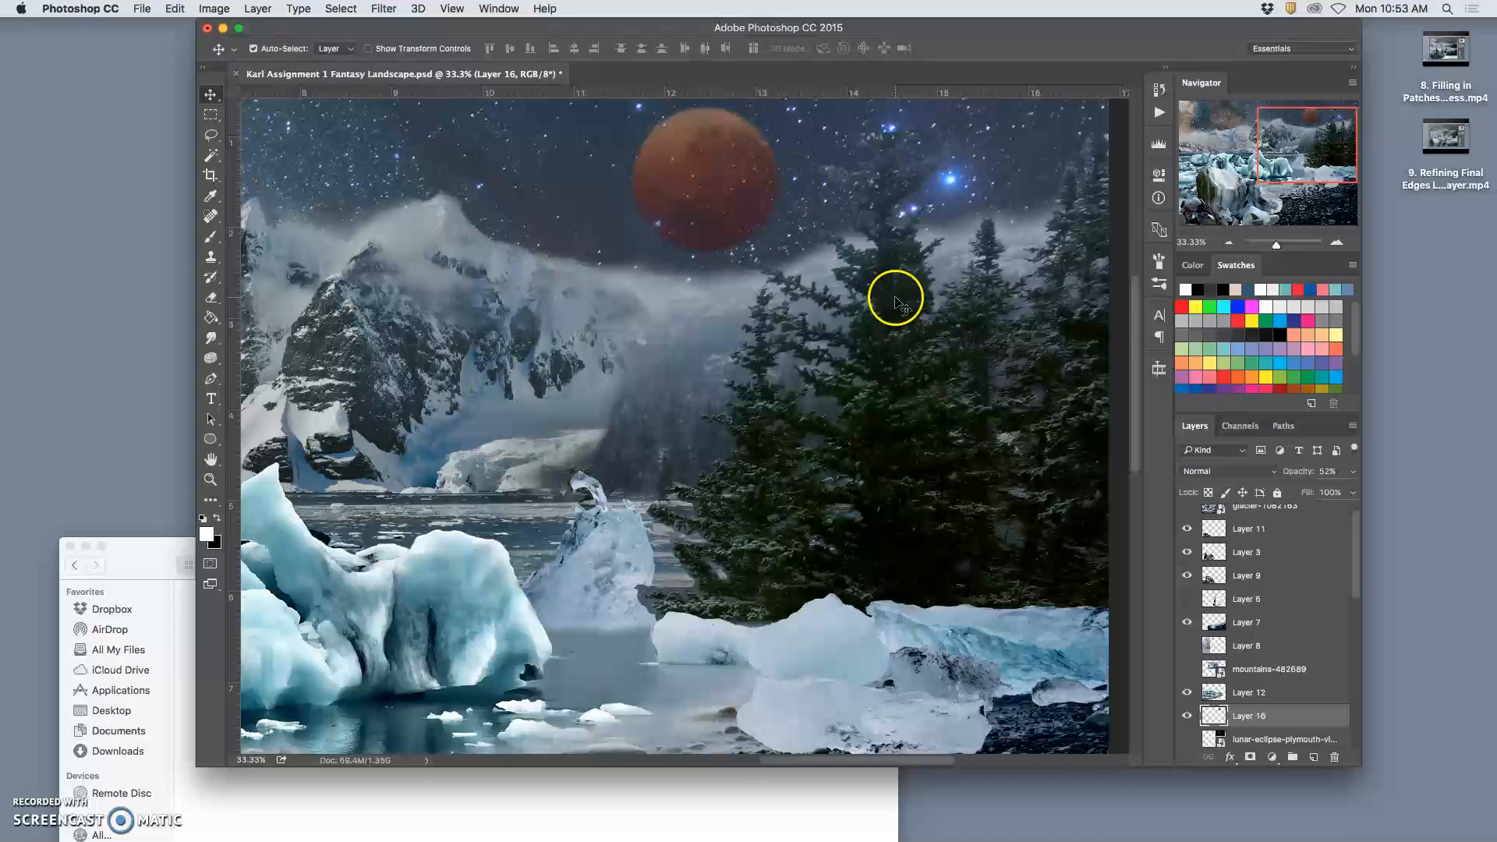
click(1353, 472)
drag(1325, 493, 1375, 494)
- Add a Color Overlay to the moon layer using the dark blue #262f3e sampled from the adjacent night sky
click(1308, 717)
double_click(1308, 716)
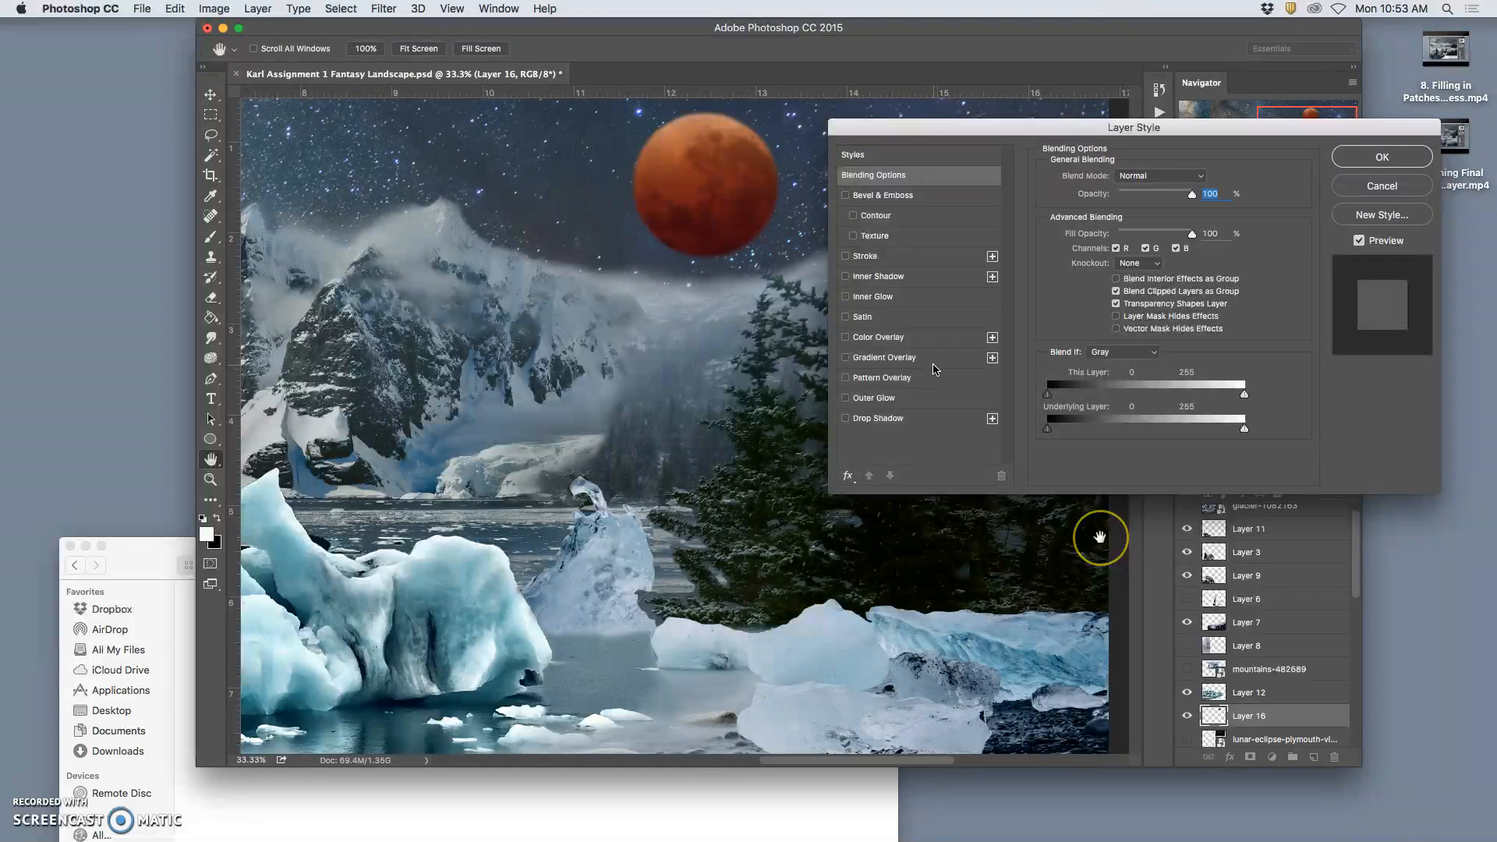
click(847, 338)
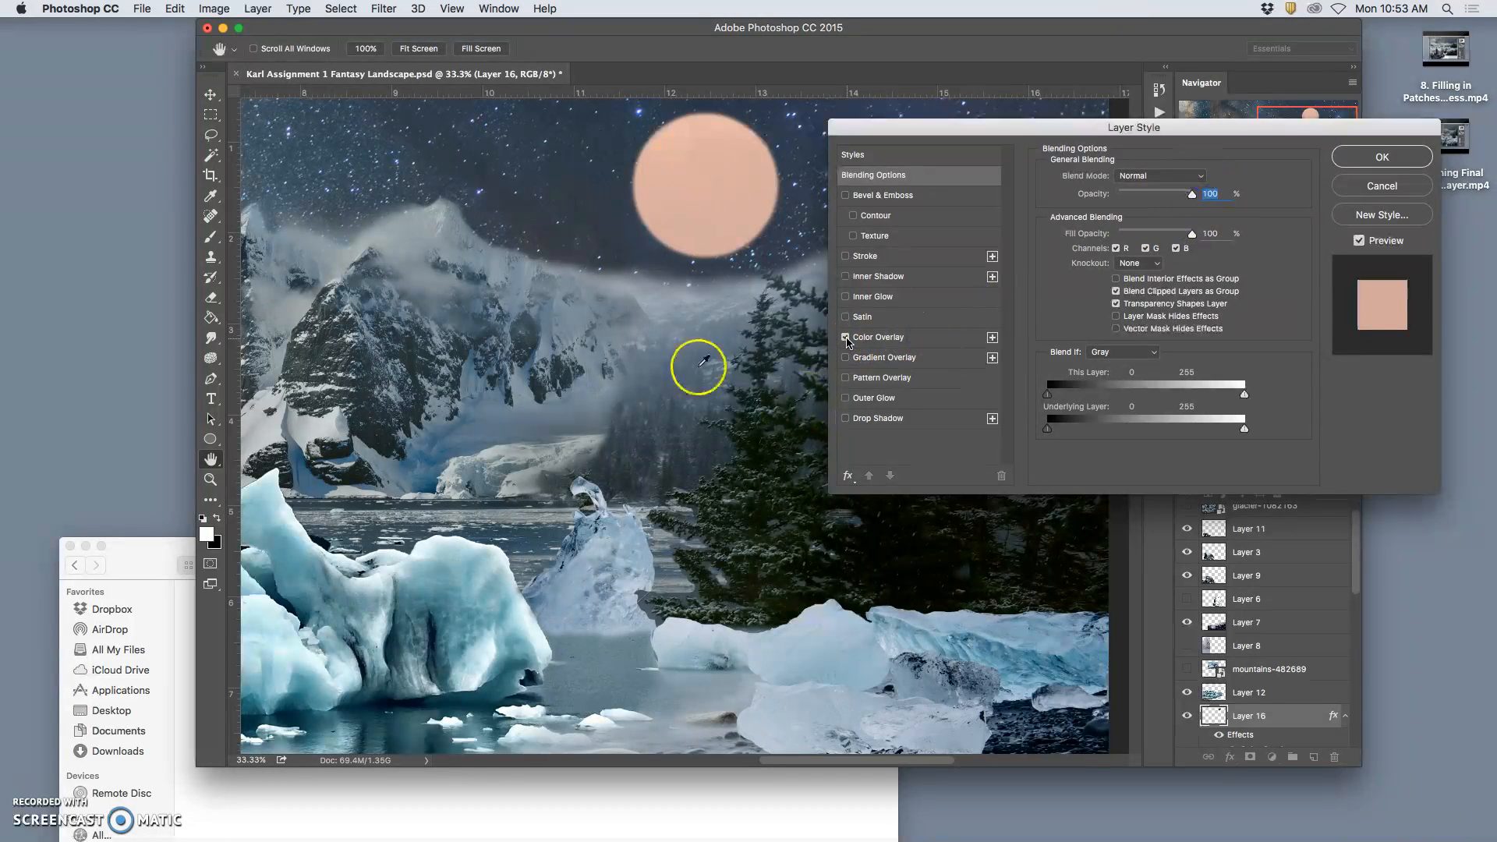
click(637, 225)
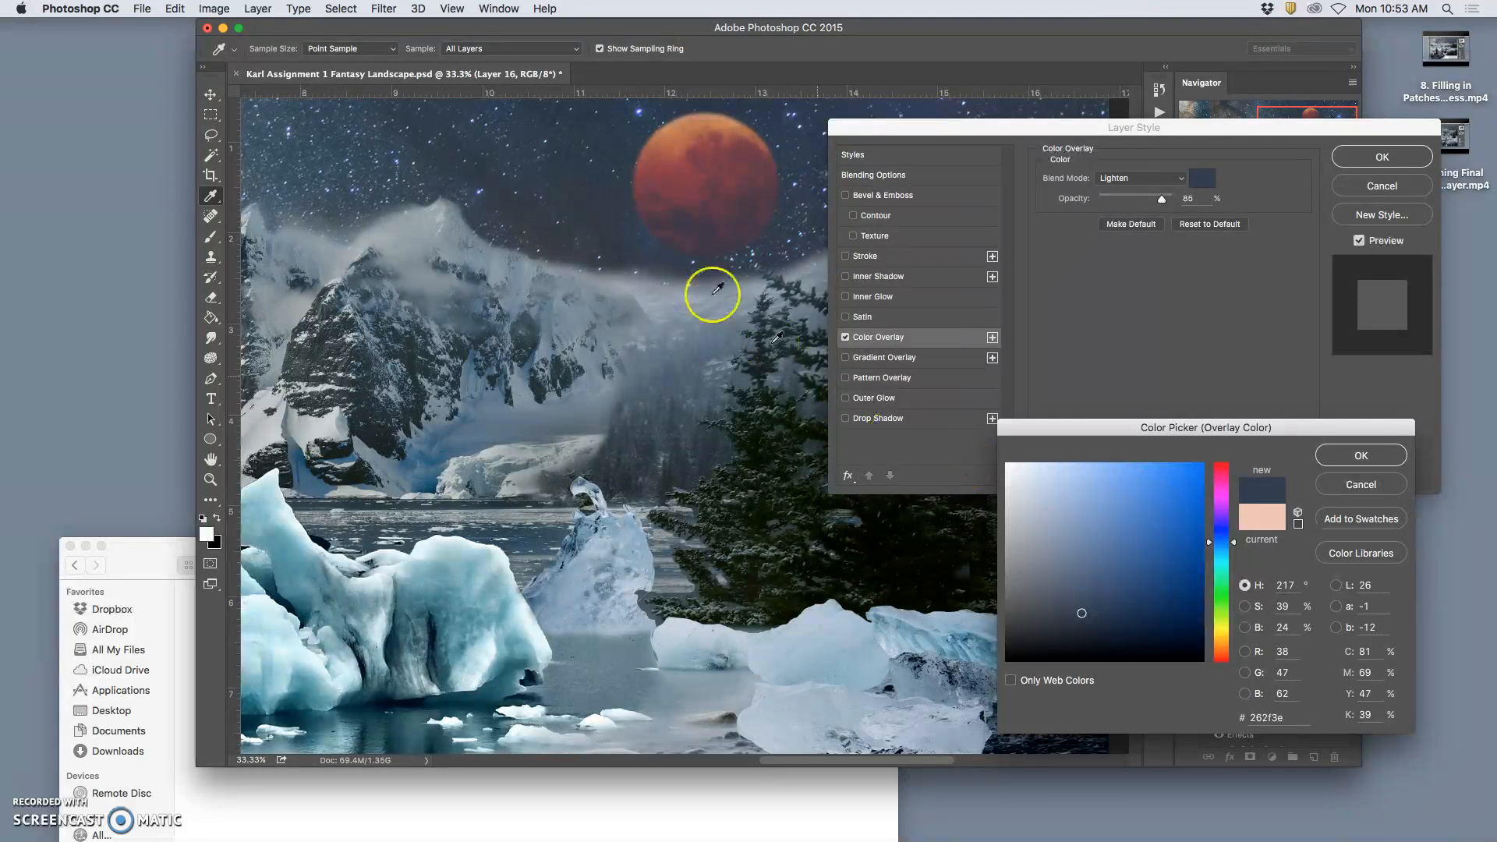
click(1380, 463)
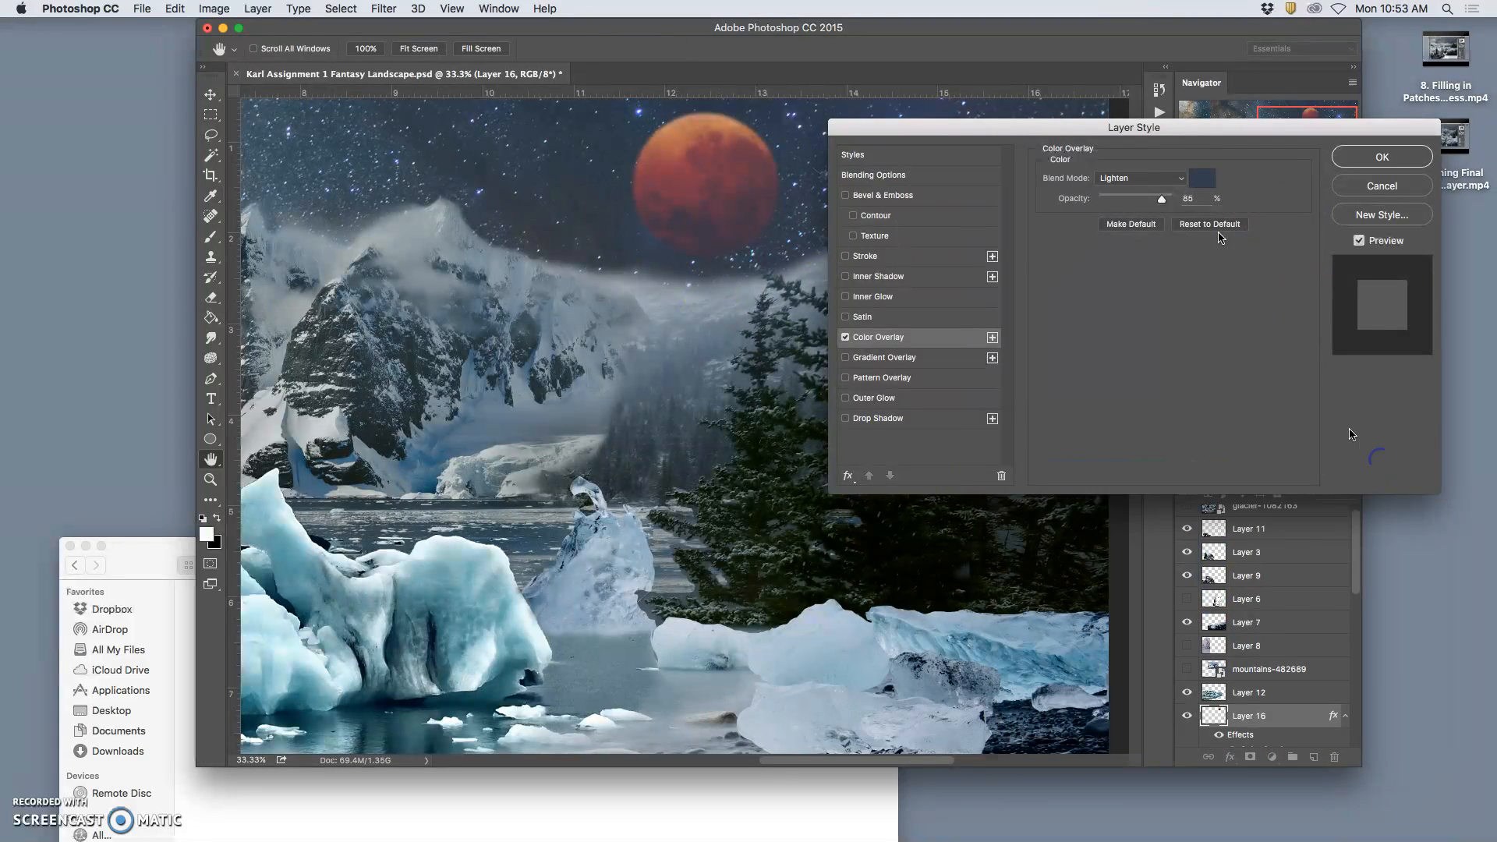
- Raise the Color Overlay's opacity to 100% and change its blend mode to Normal
drag(1143, 203, 1192, 203)
drag(1149, 202, 1187, 202)
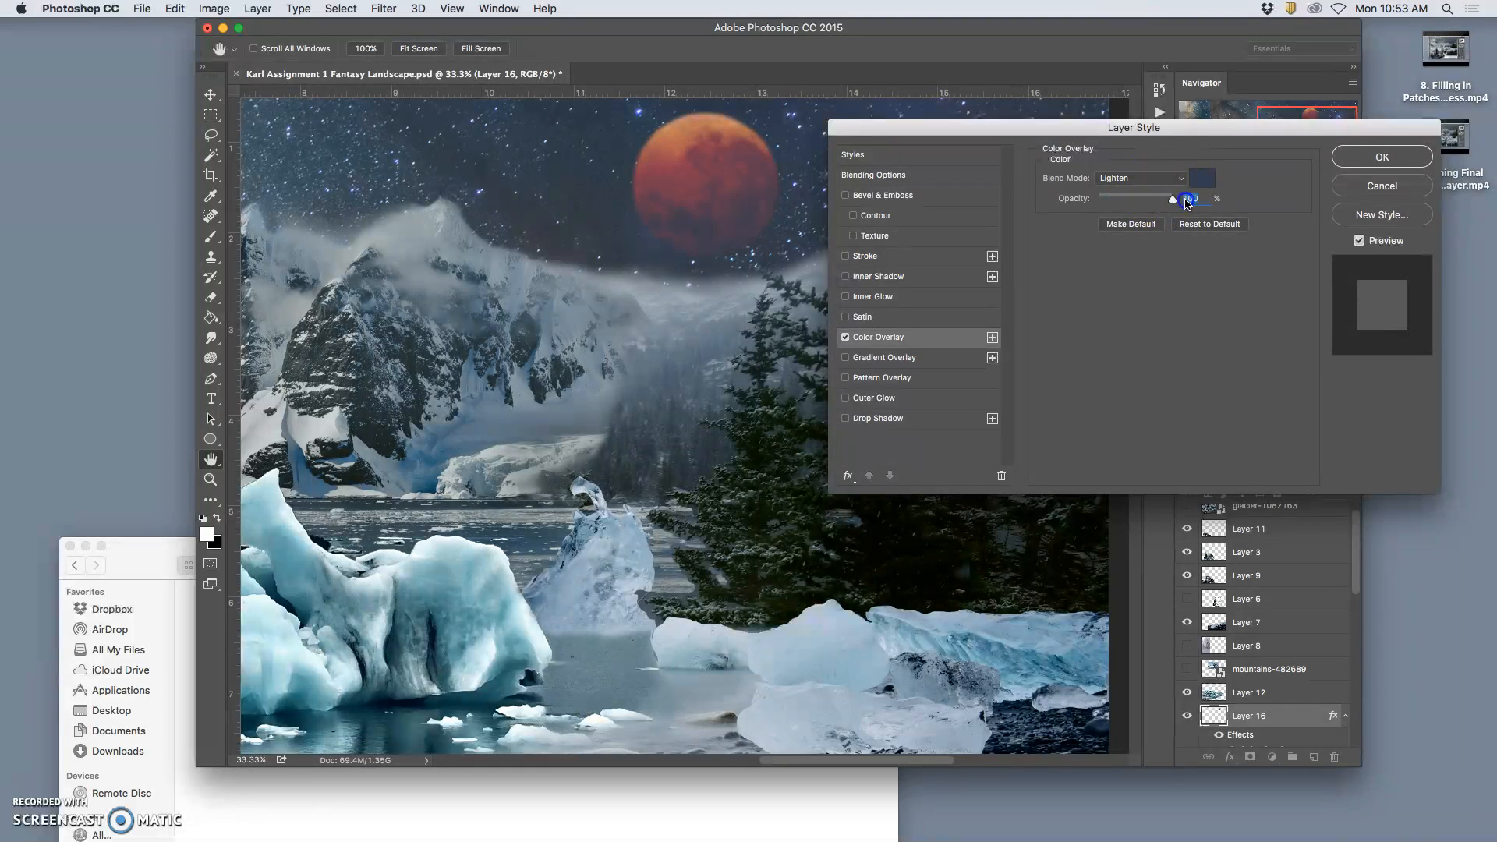
click(1144, 179)
click(1118, 60)
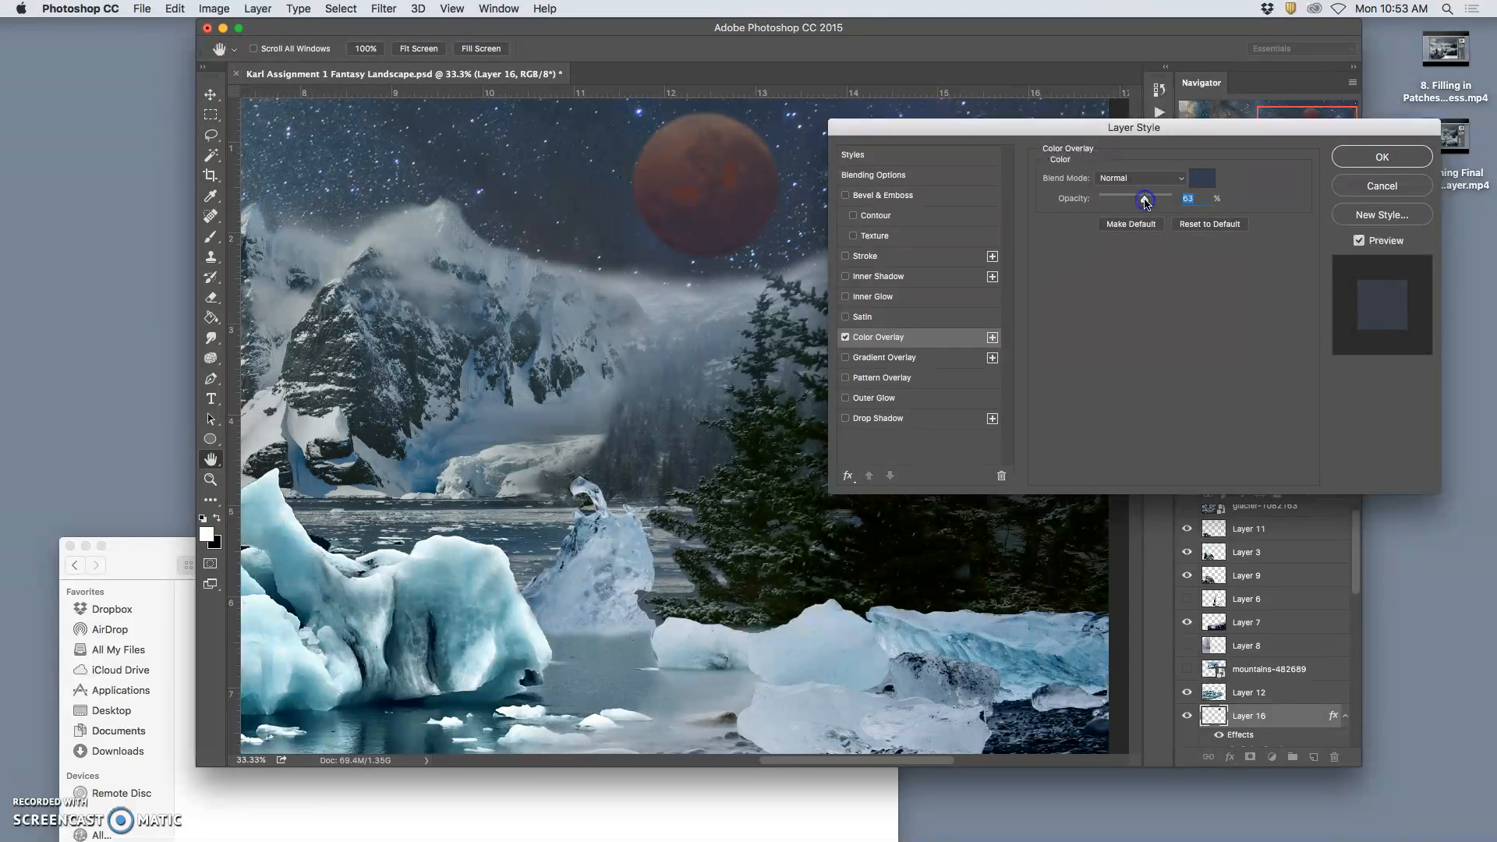
- Compare the Screen and Lighten blend modes for the moon's Color Overlay, and apply it as Normal at 60% opacity
click(1141, 178)
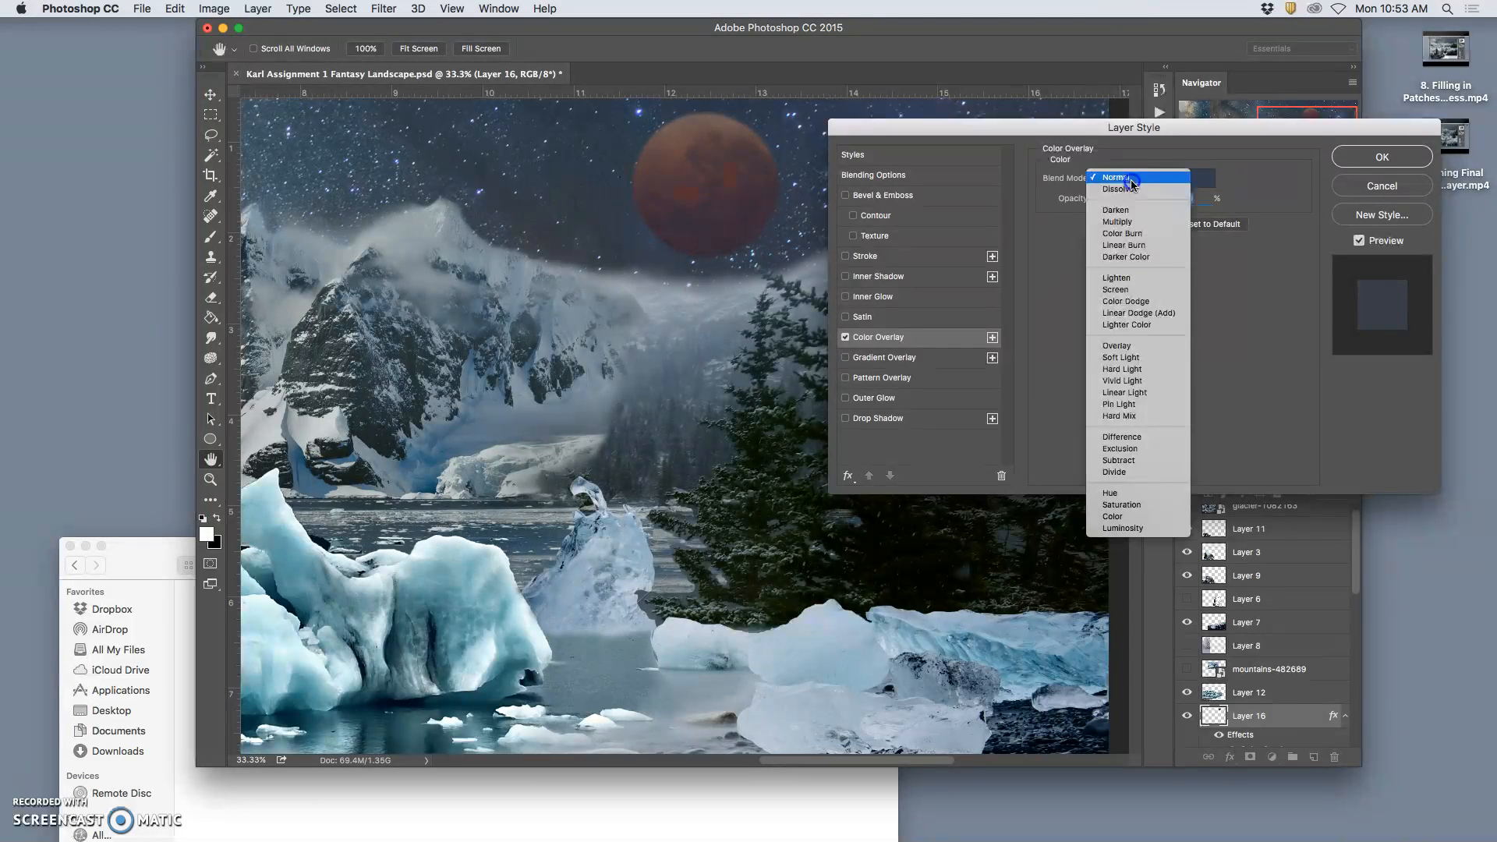
click(1140, 290)
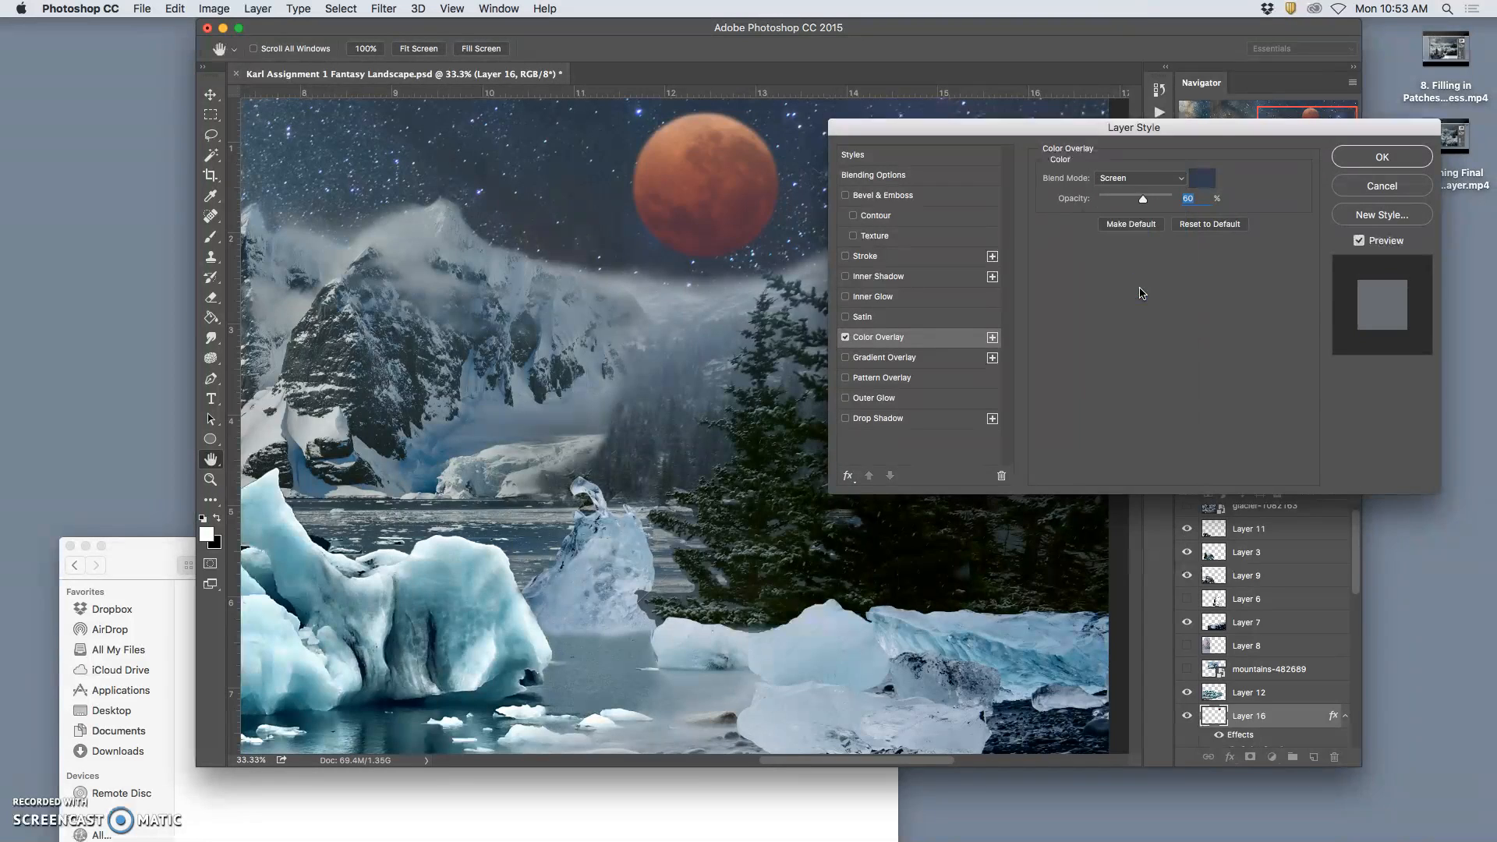
click(1145, 184)
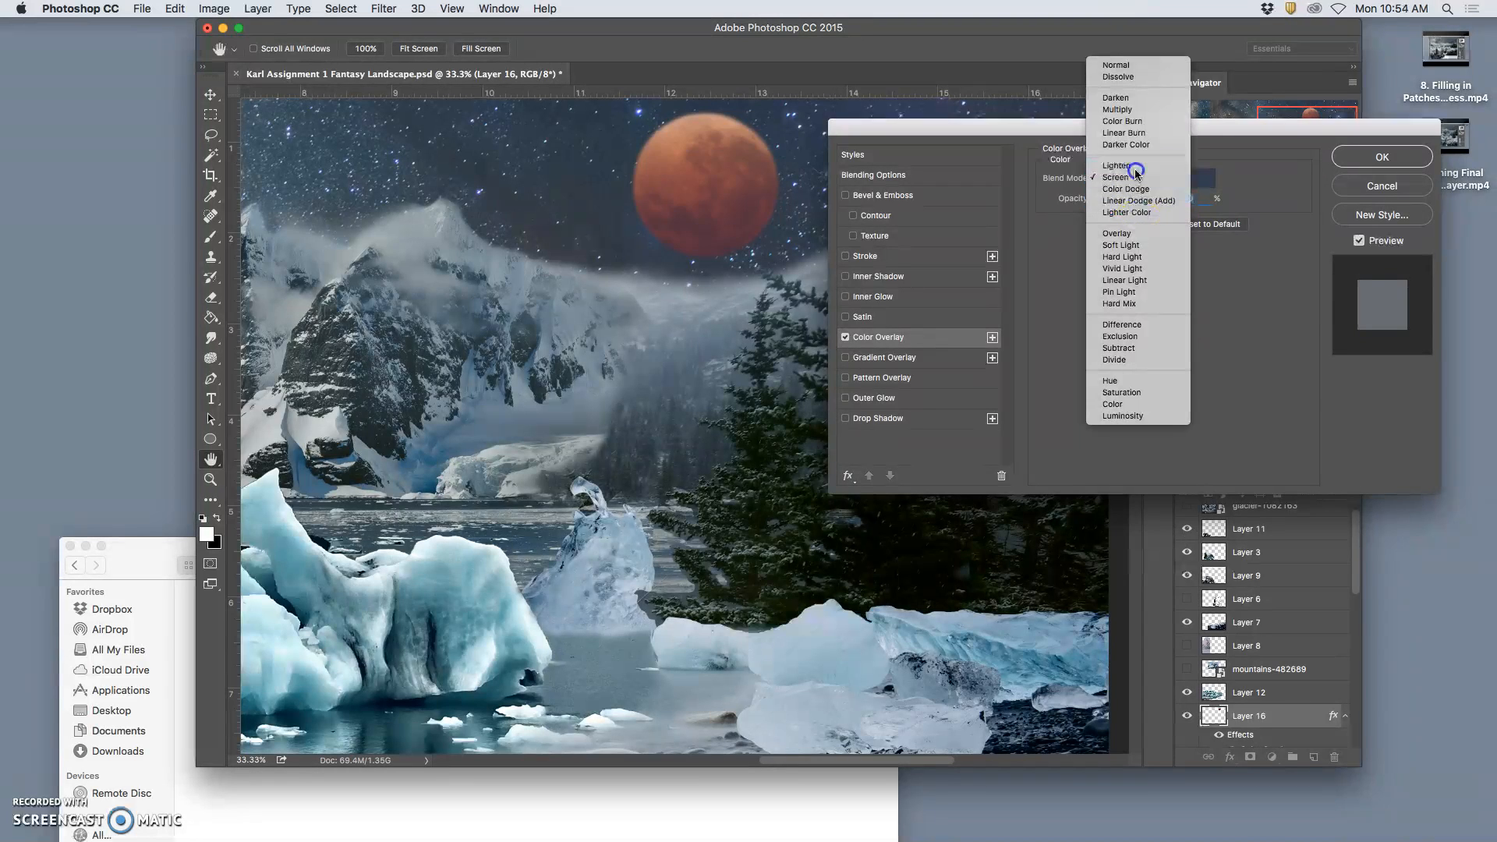
click(1137, 174)
click(1146, 187)
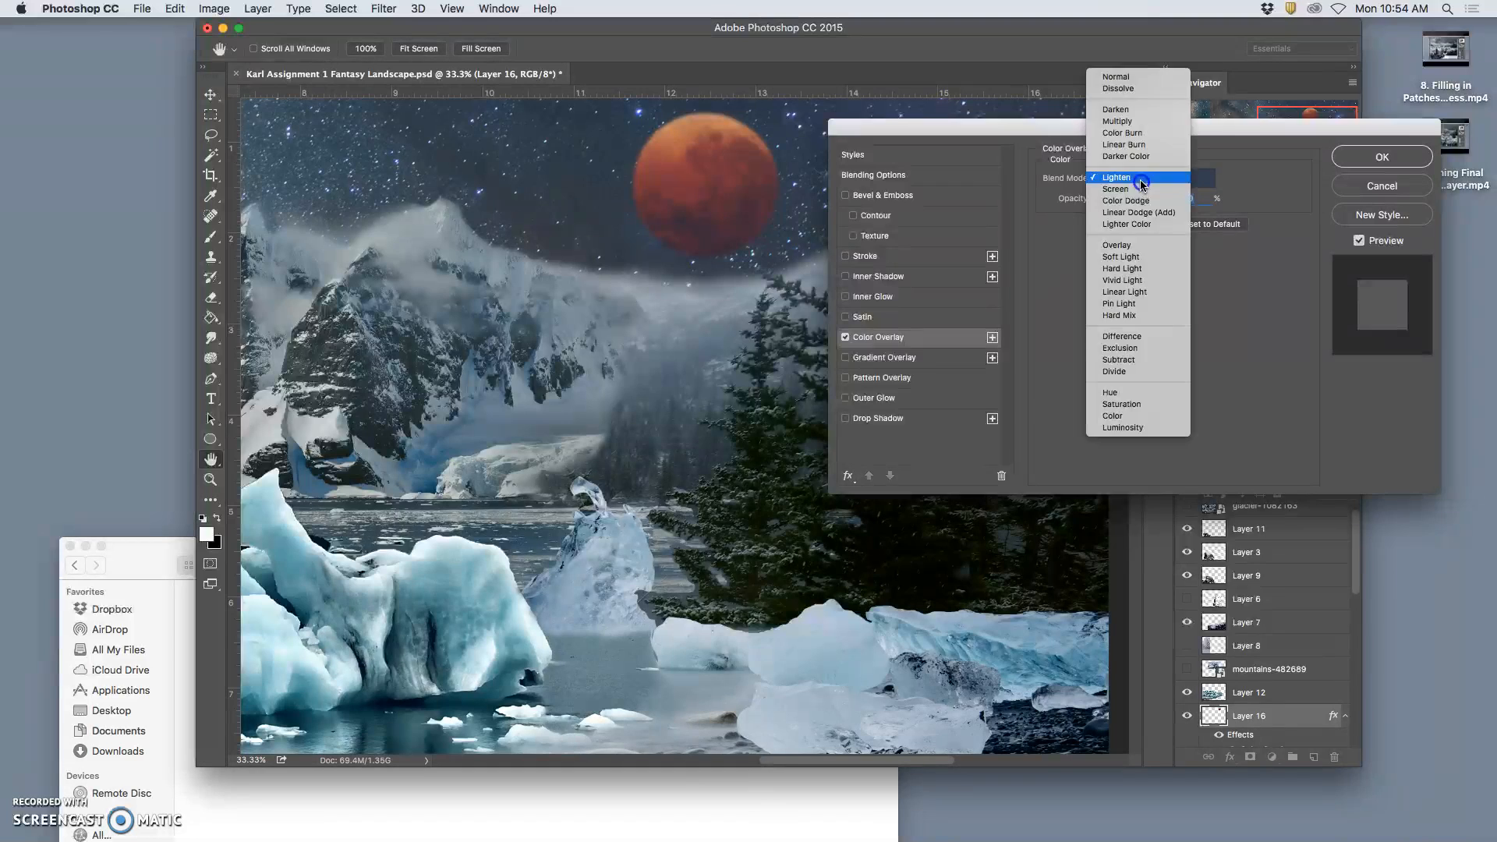
click(1125, 72)
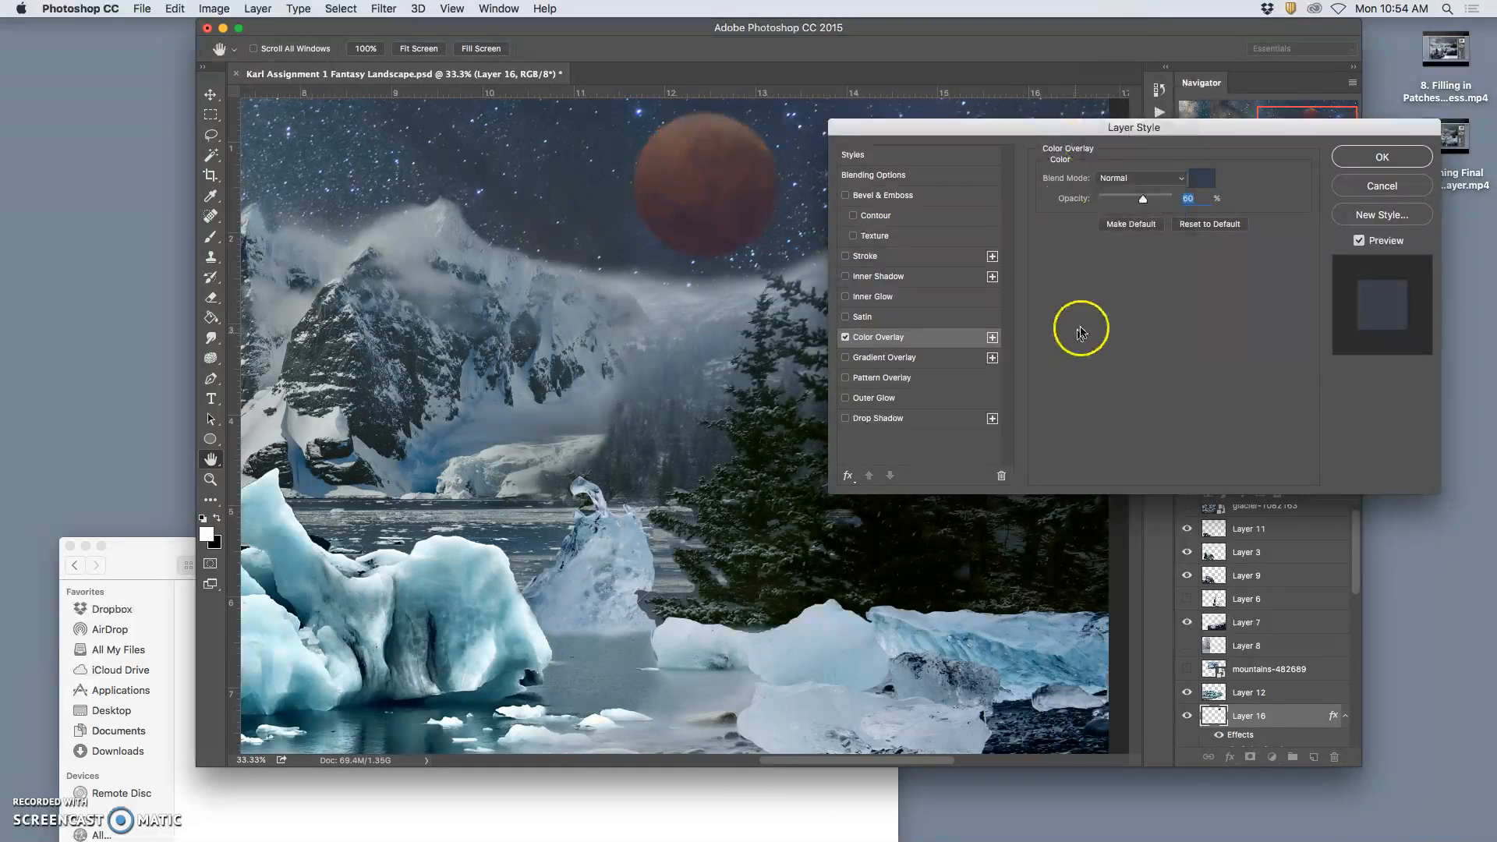
click(1375, 156)
- Lower the moon layer's opacity to 98%
key(super+minus)
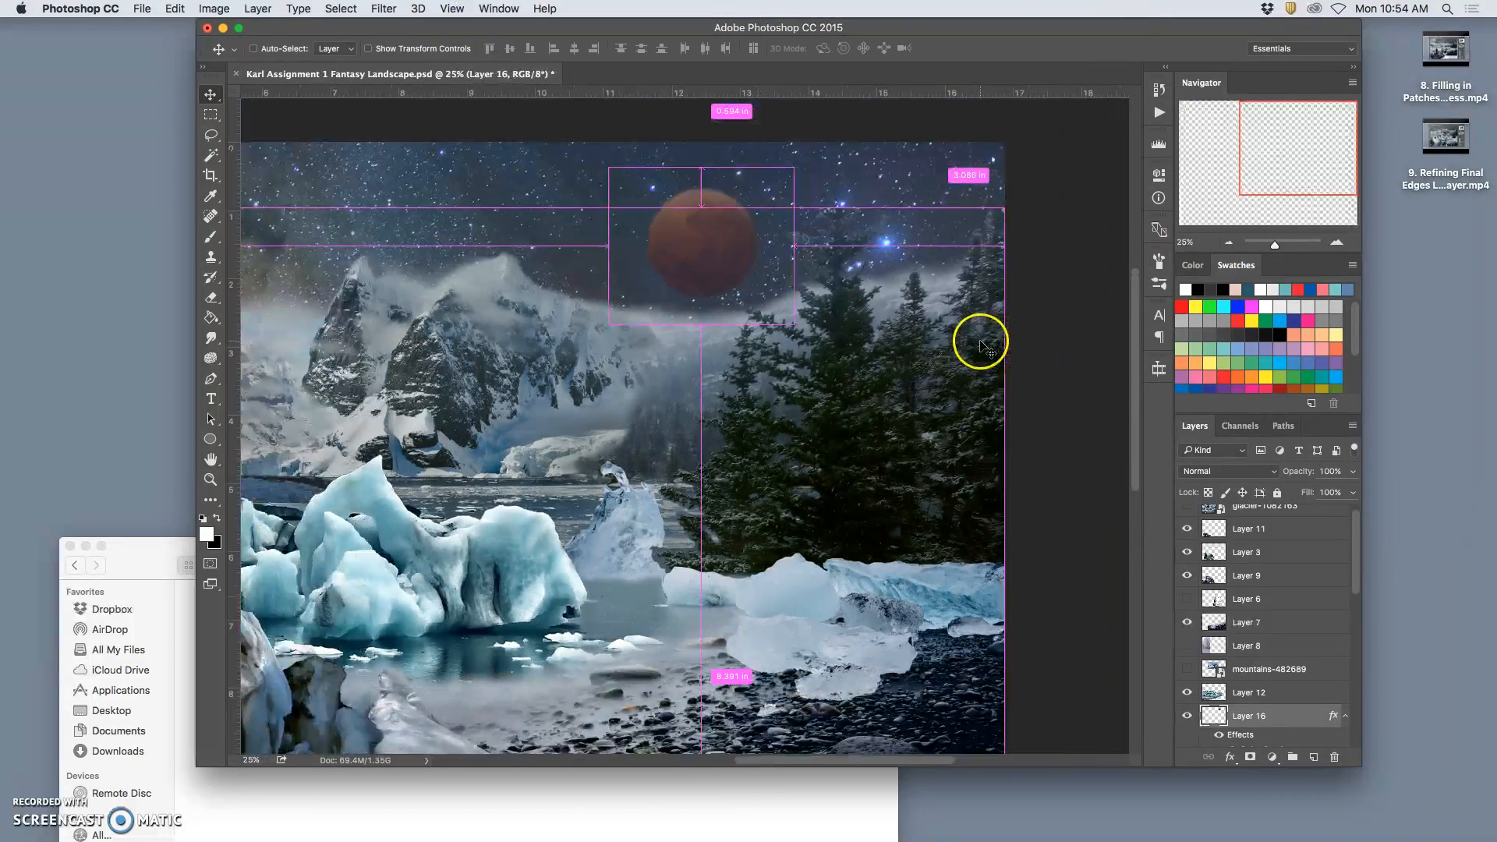
key(super+minus)
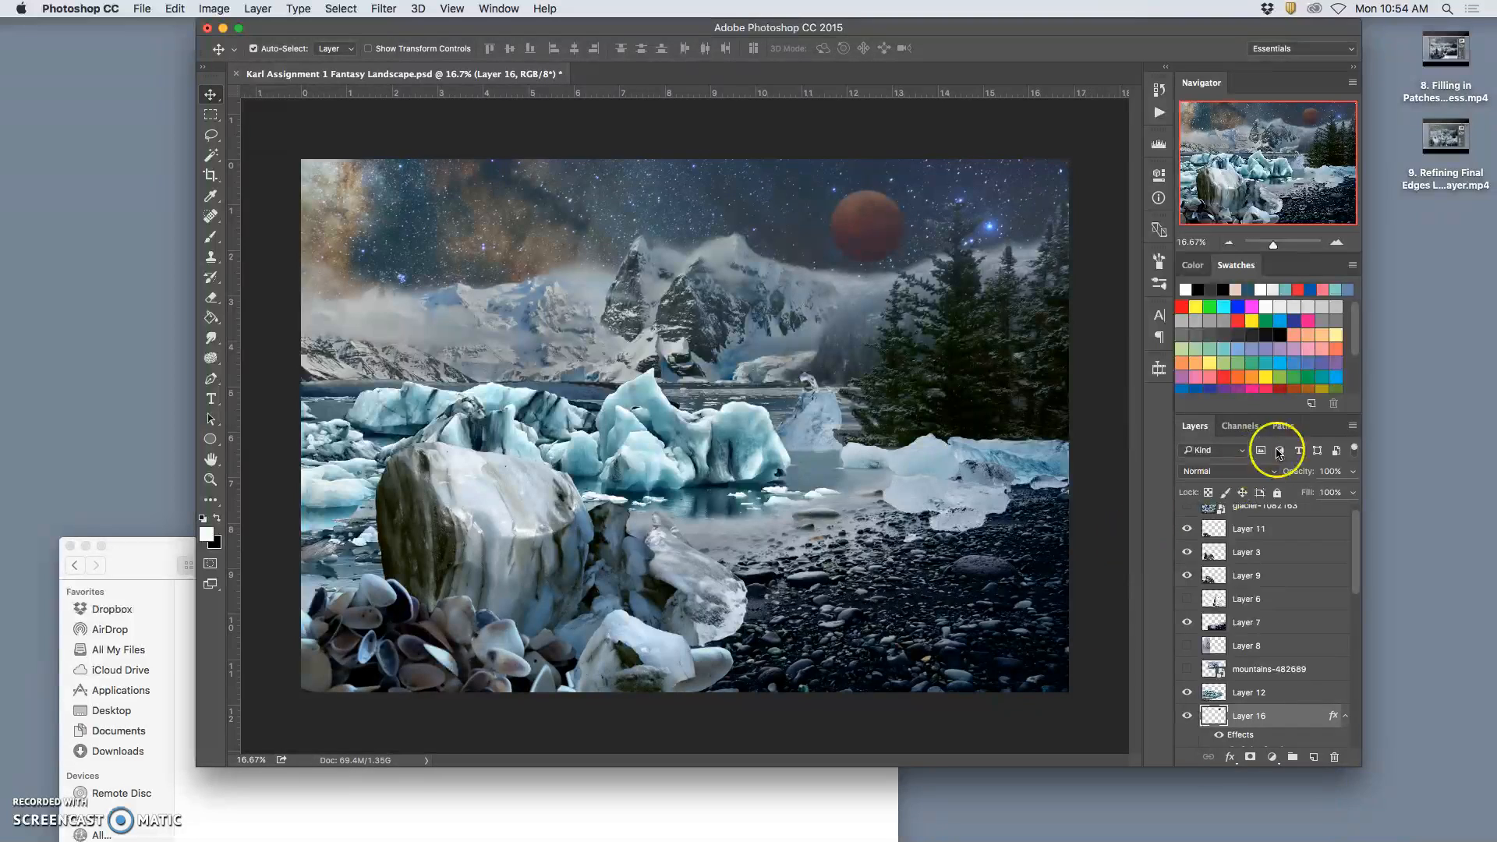
click(1354, 474)
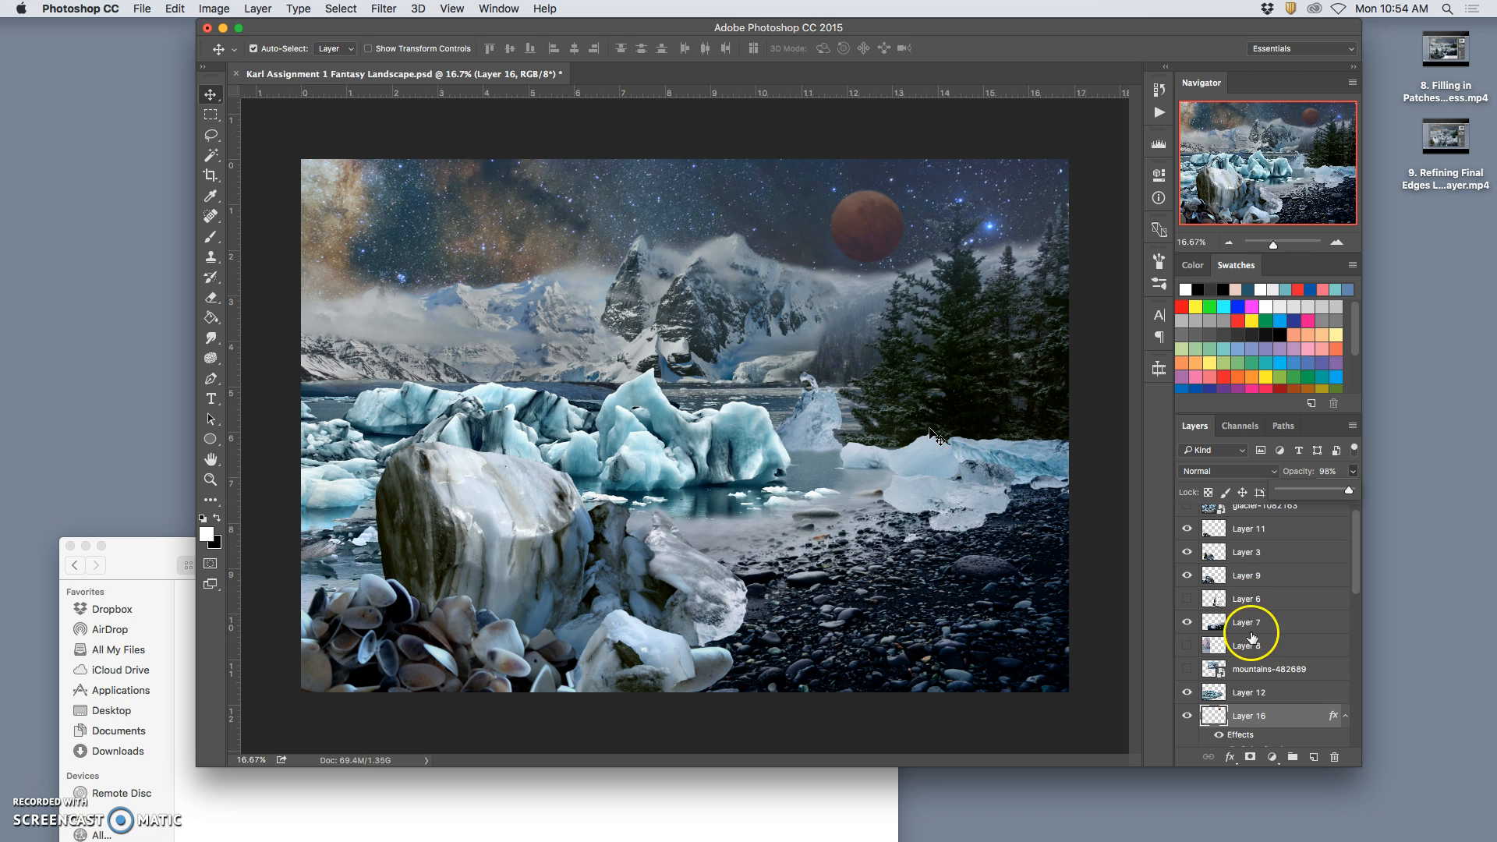
- Scale the moon down to about 74% and move it into the nebula in the left part of the sky
key(super+t)
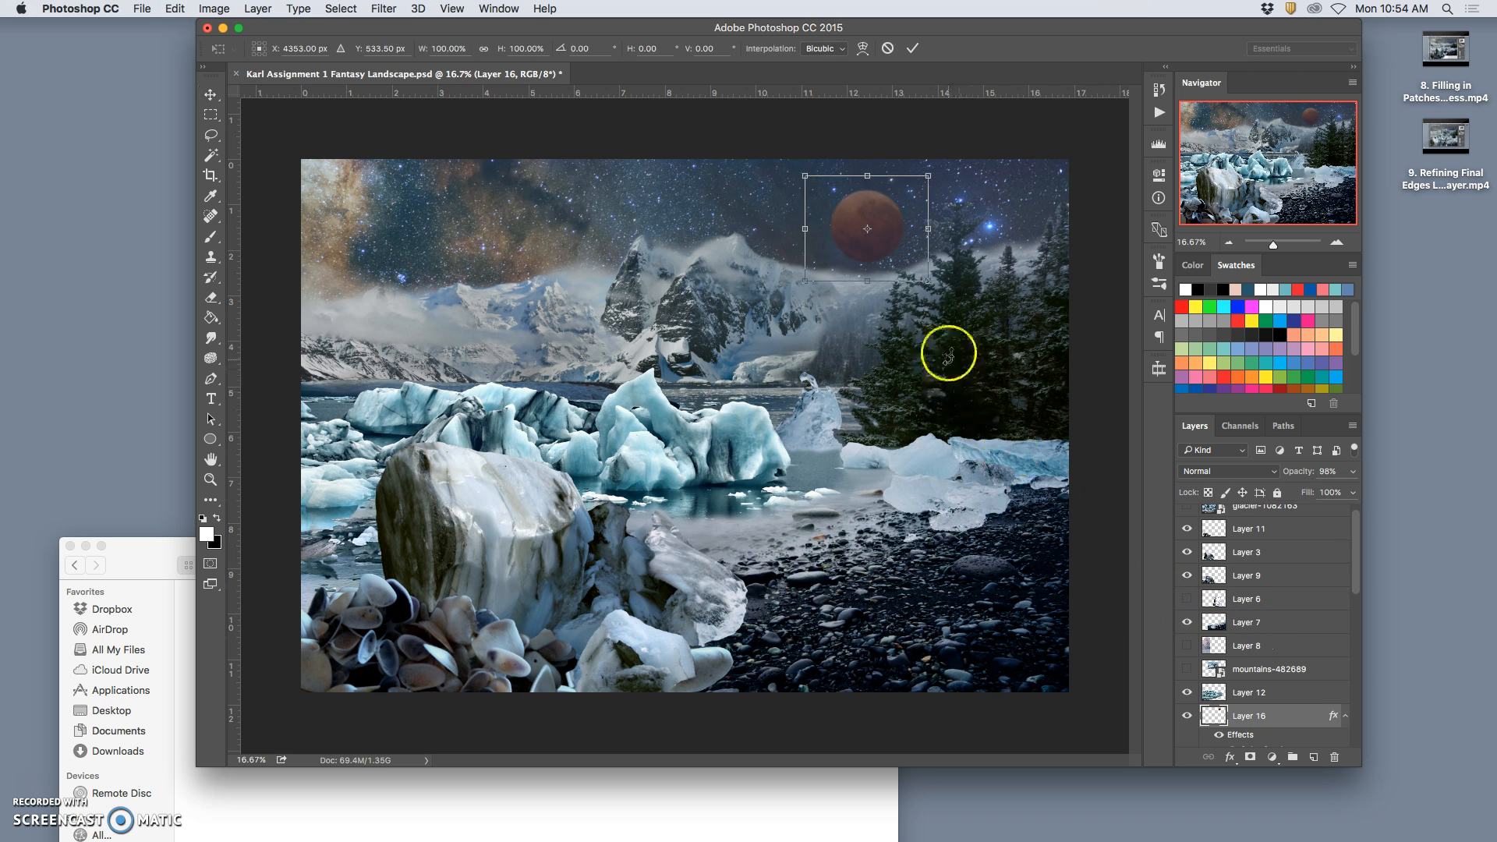
drag(928, 280, 872, 215)
drag(886, 203, 463, 237)
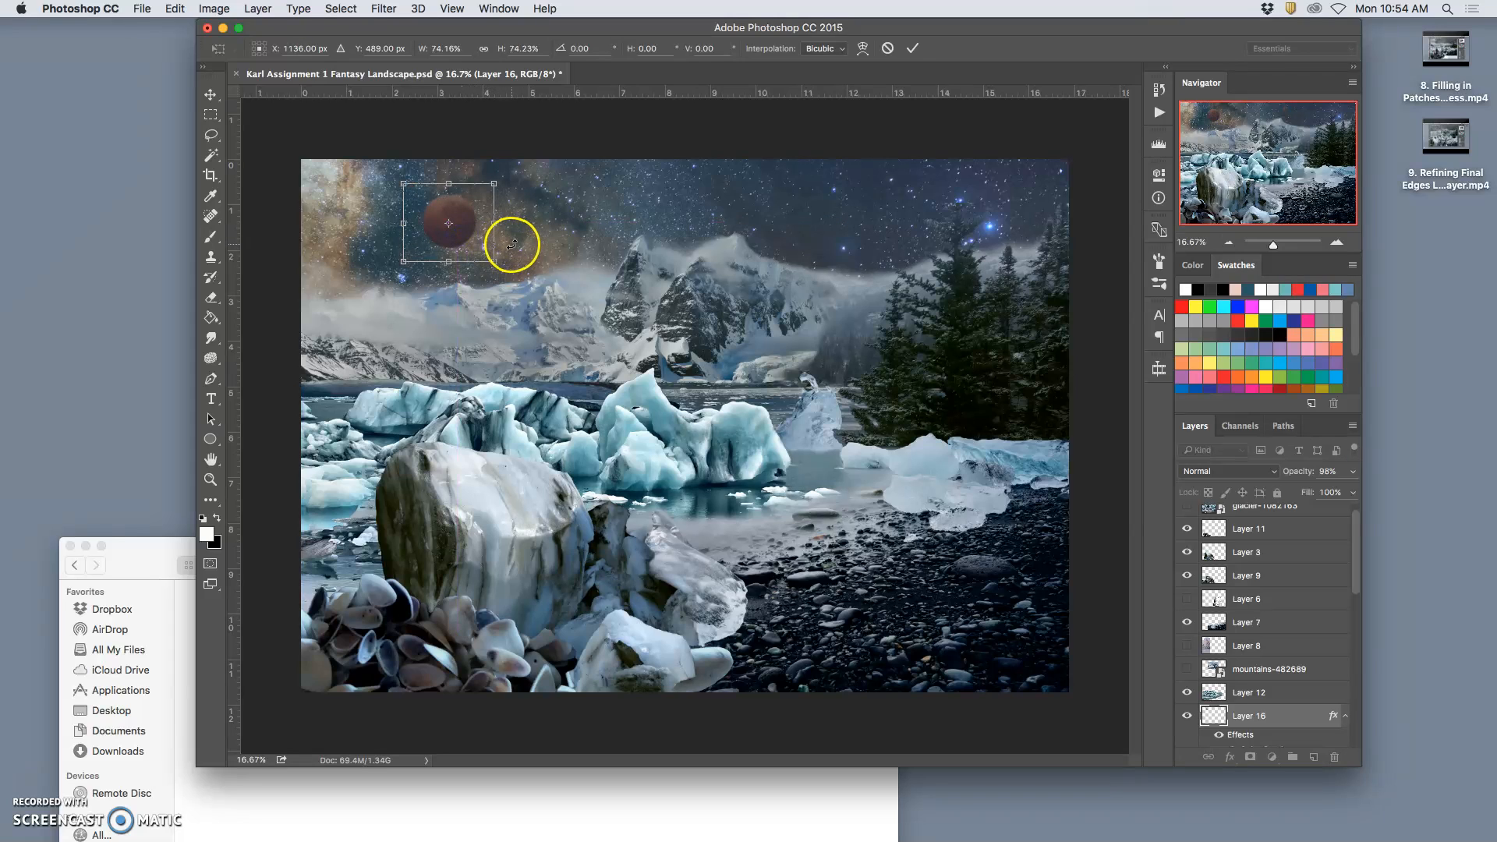
key(Return)
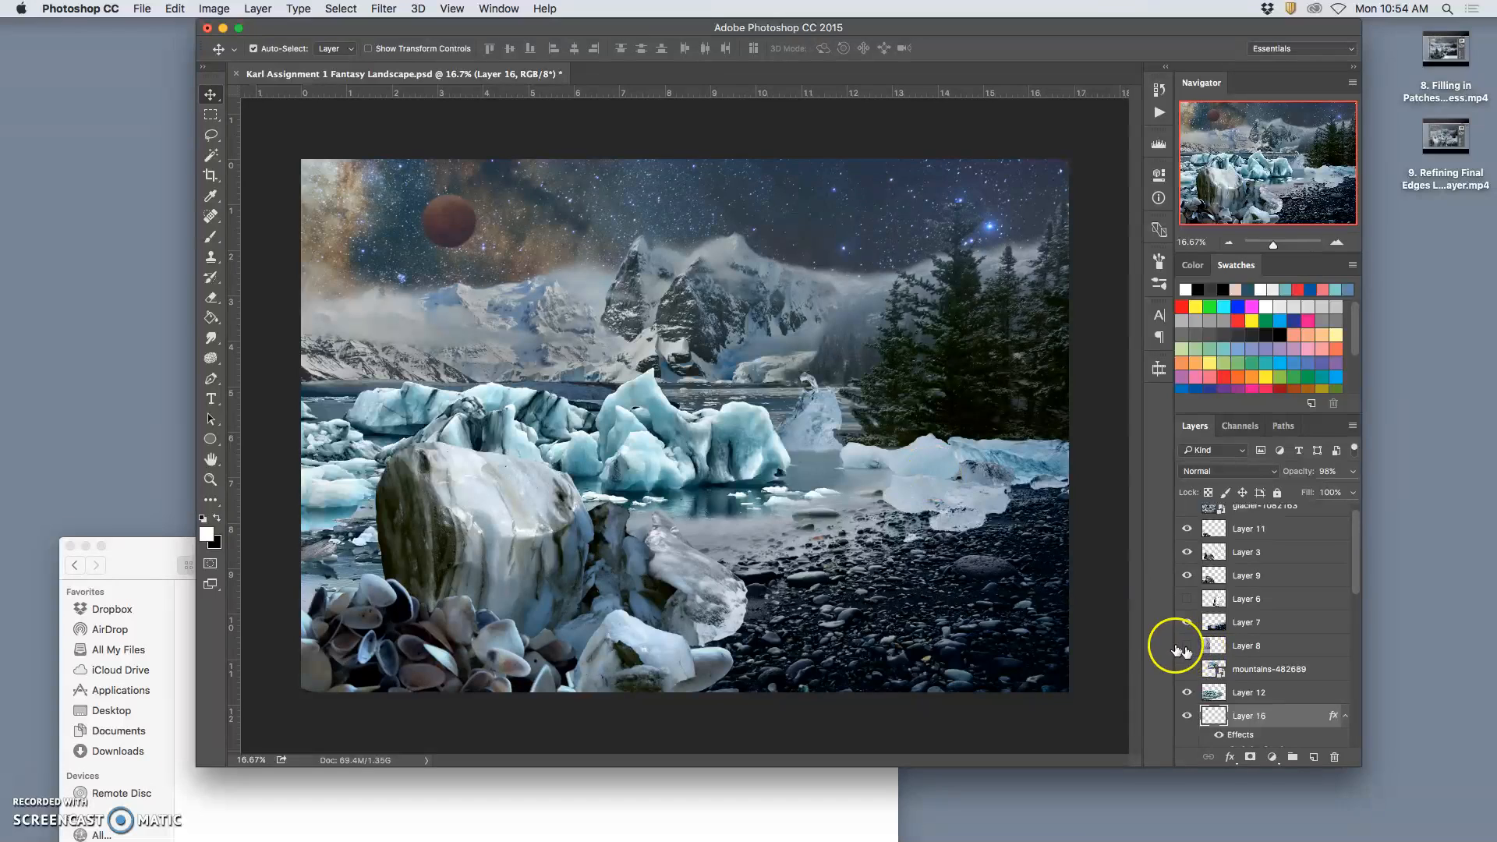
- Compare the moon's original and transformed versions by undoing and redoing the transformation, leaving the smaller moon in the nebula
key(super+z)
key(super+z)
key(super+z)
key(super+z)
key(super+z)
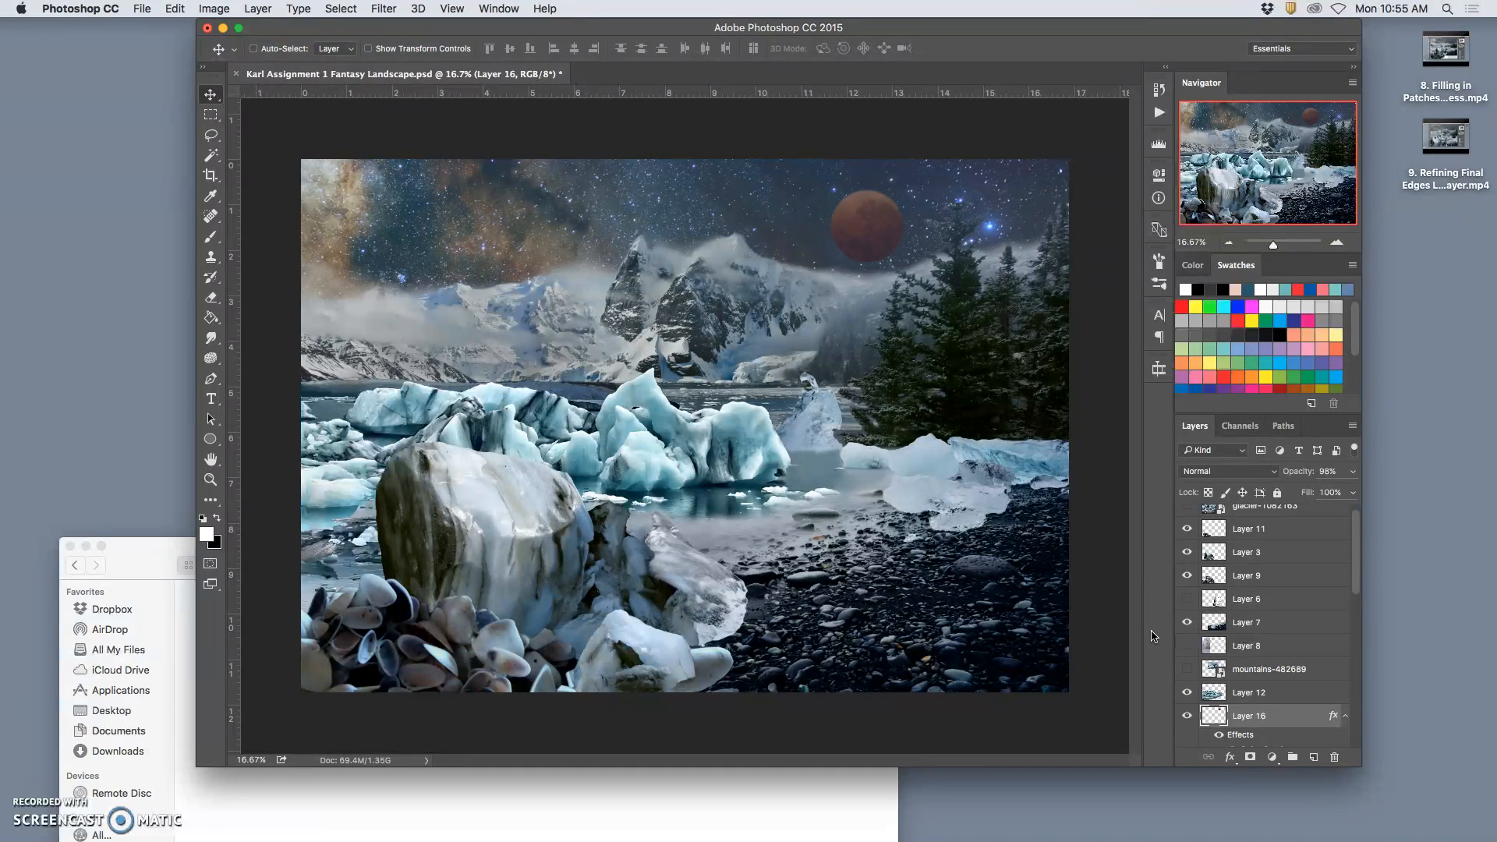
key(super+z)
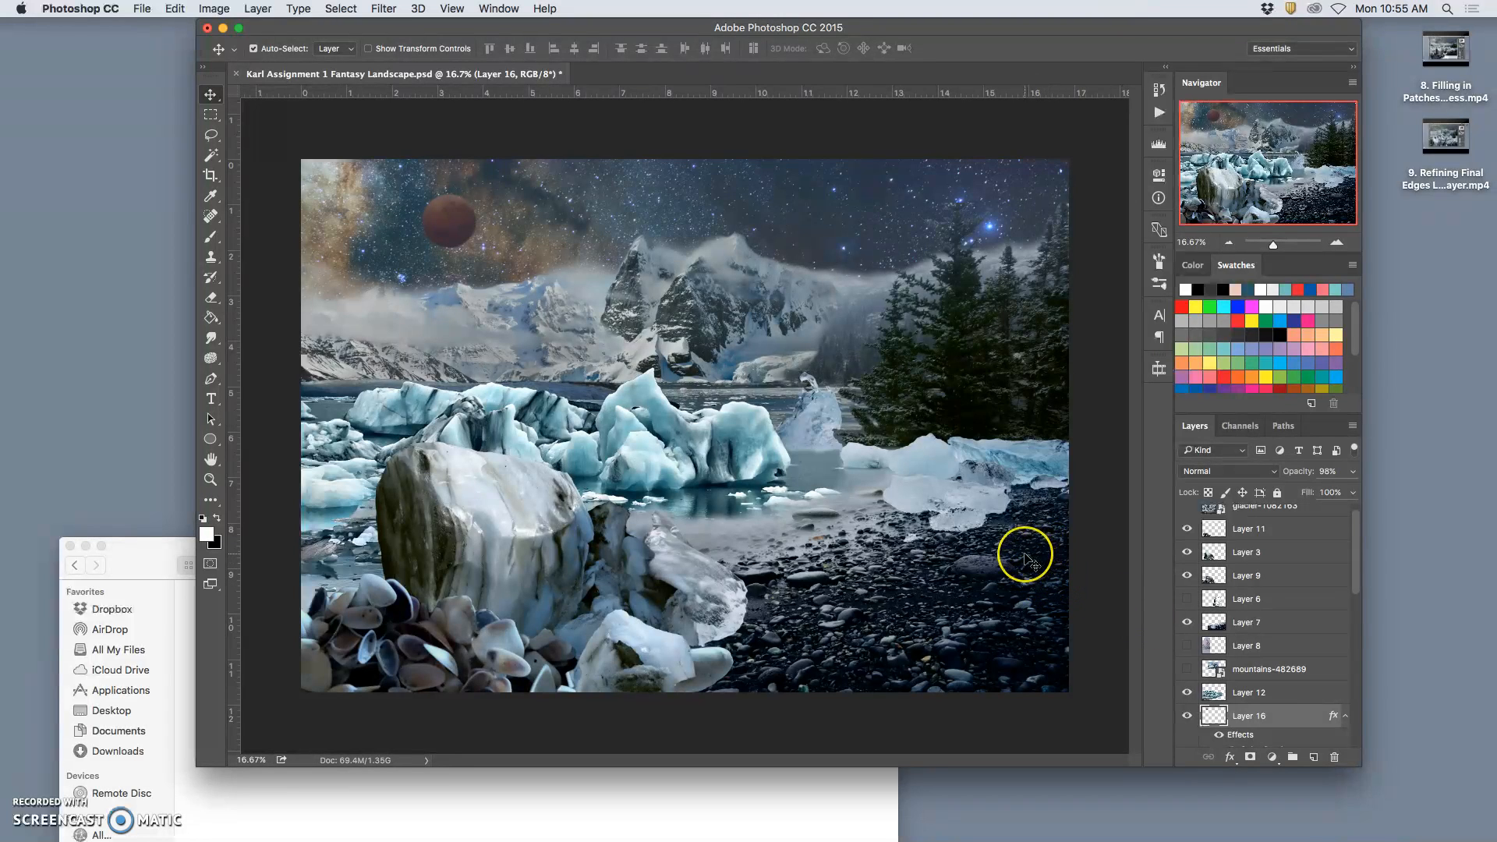
- Nudge the moon slightly to the left and back to the right
key(shift+Left)
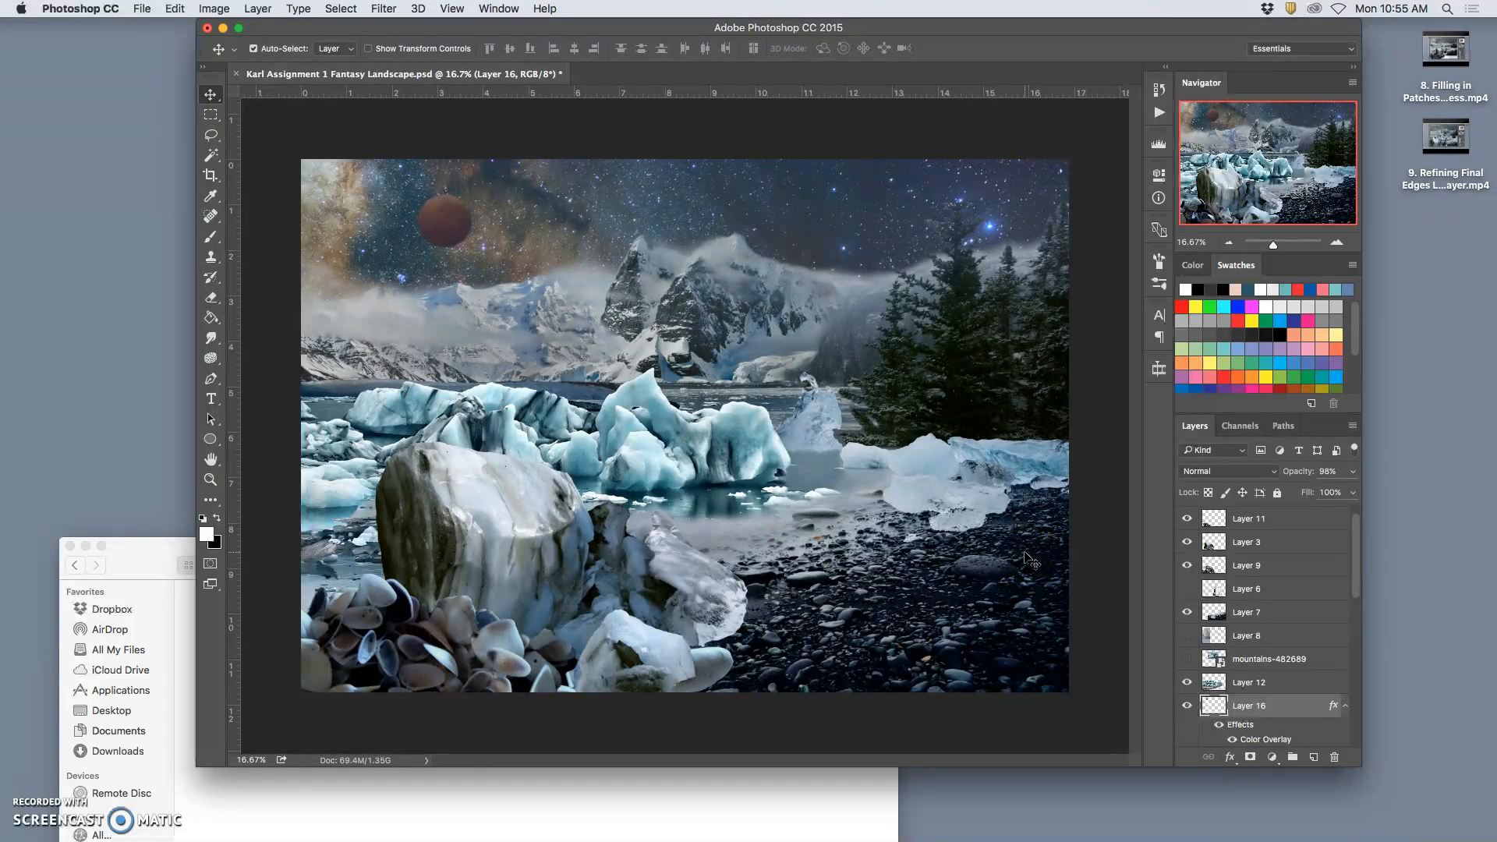
key(shift+Right)
key(shift+Right)
key(shift+Right)
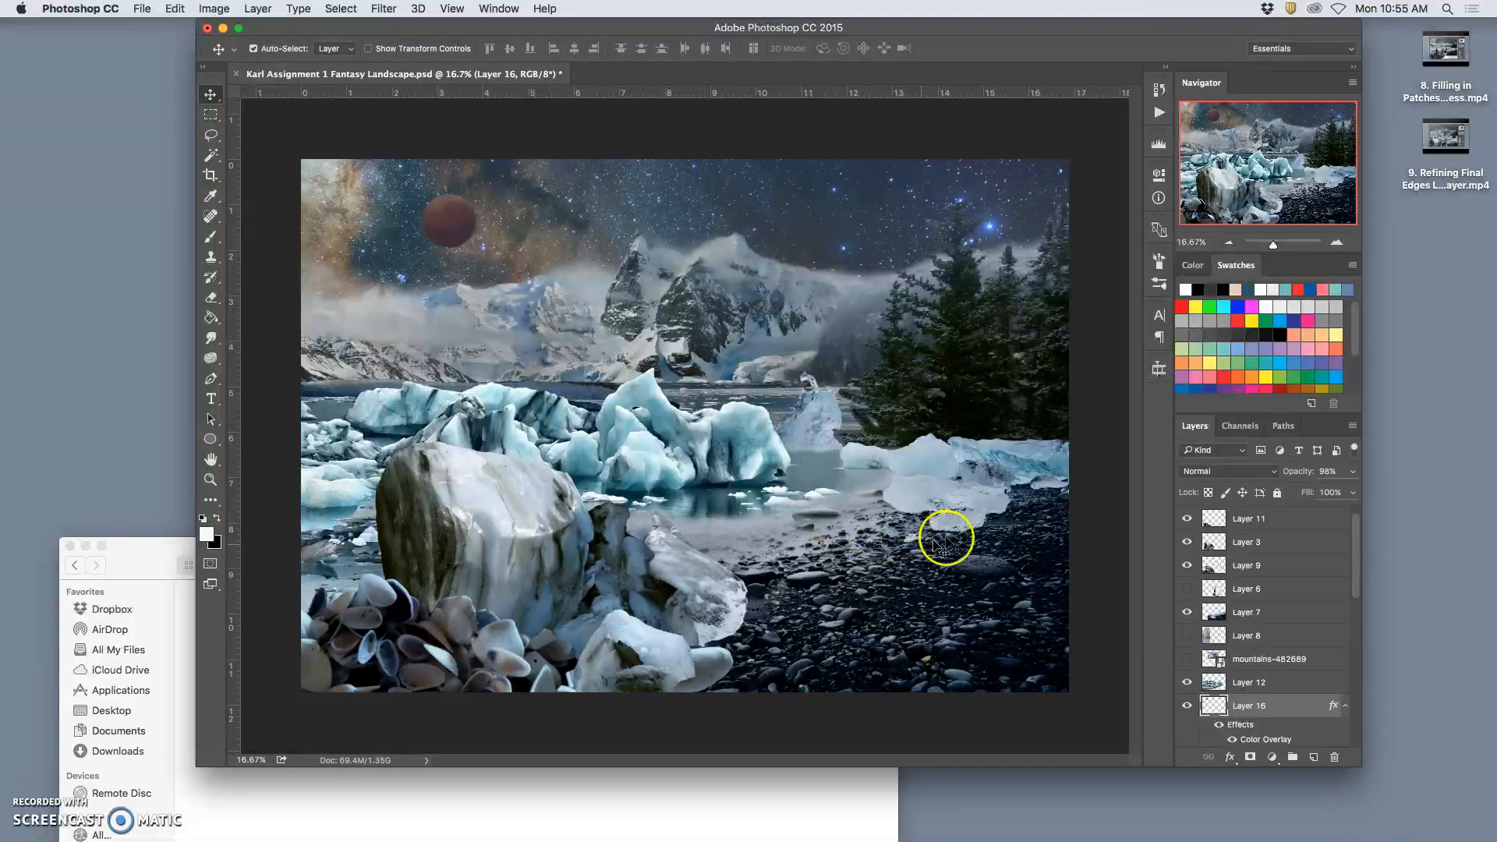
- Check the hidden glacier-1082163 layer and delete it
scroll(1297, 585, up, 1)
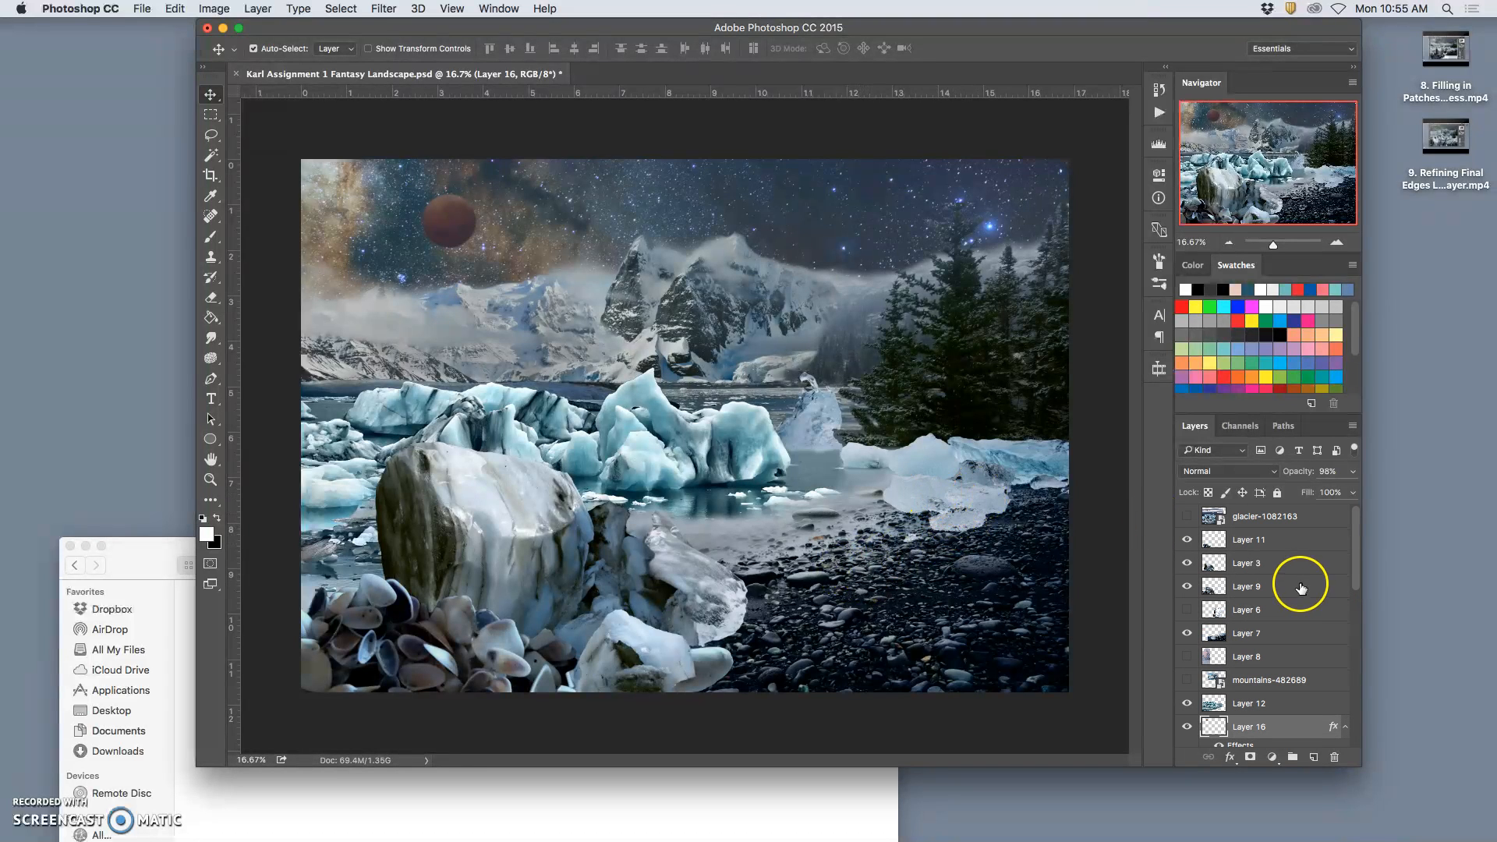
click(1189, 518)
click(1189, 517)
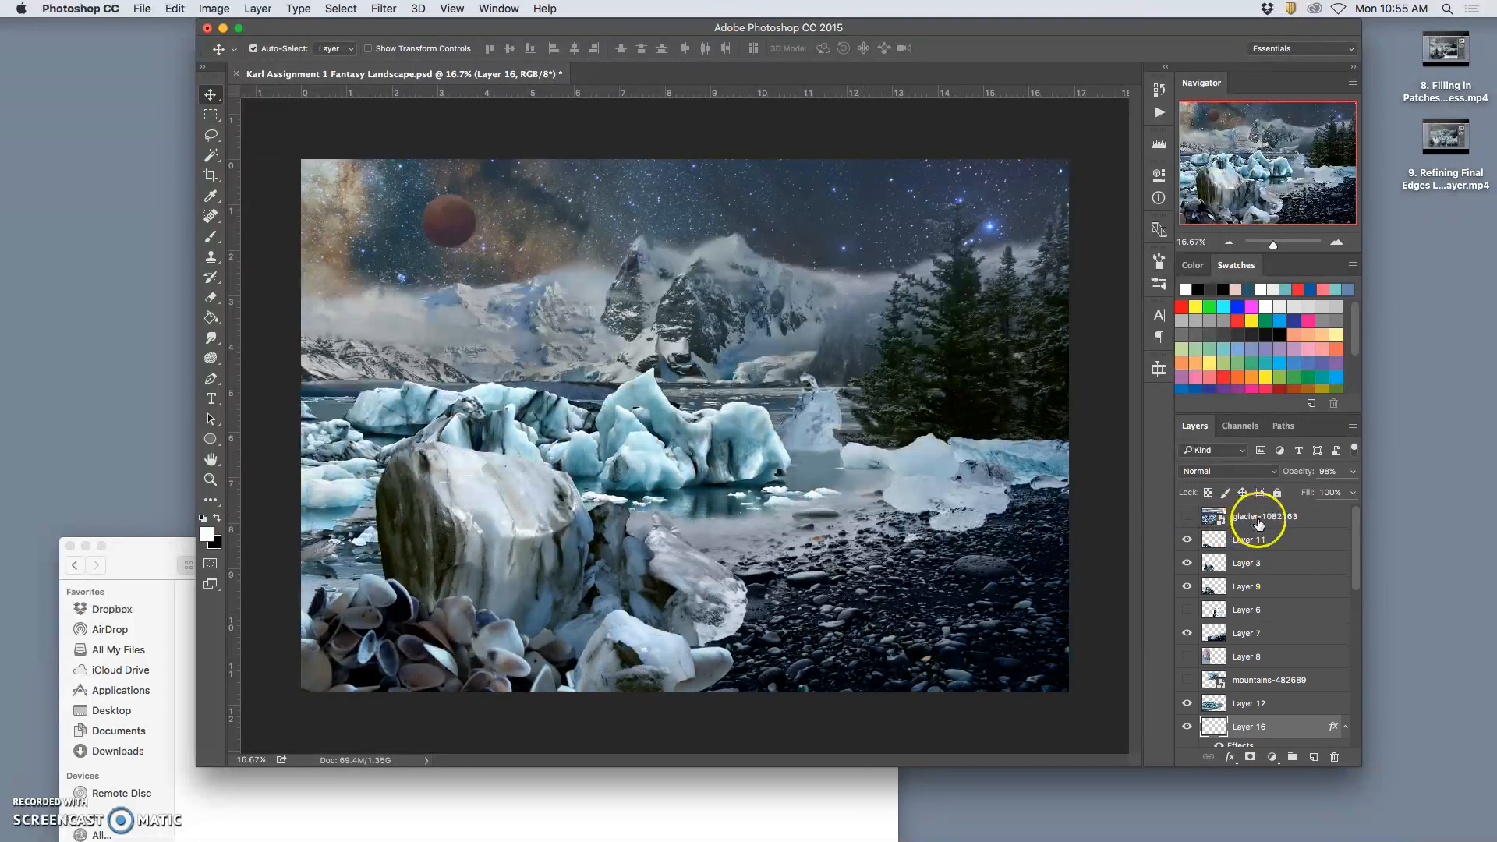
click(1259, 518)
key(BackSpace)
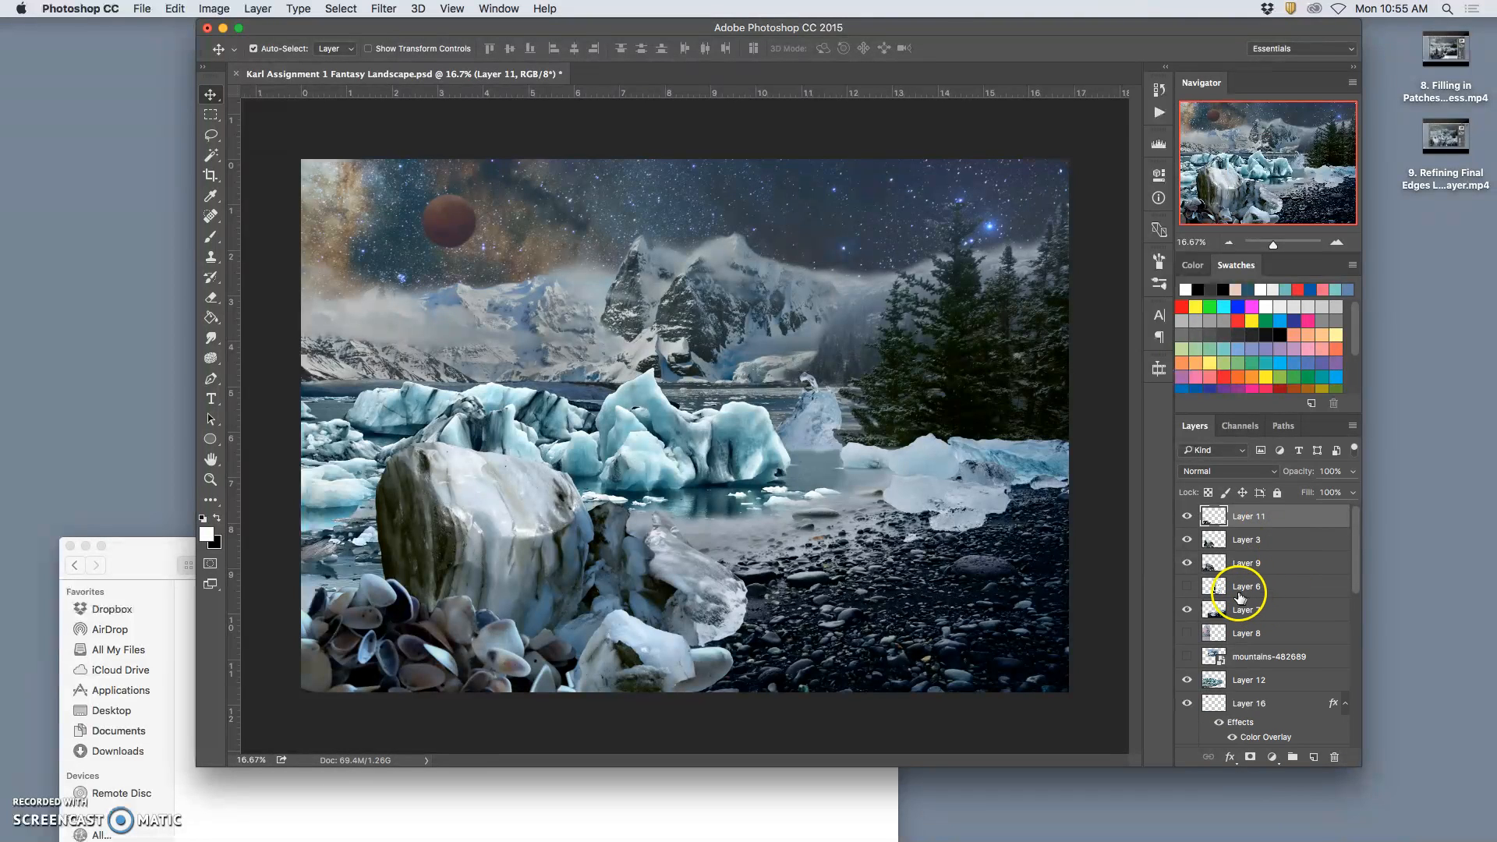
- Show Layer 6 and delete the white areas of its middle driftwood piece using the Magic Wand
click(1187, 589)
click(1187, 589)
click(1187, 588)
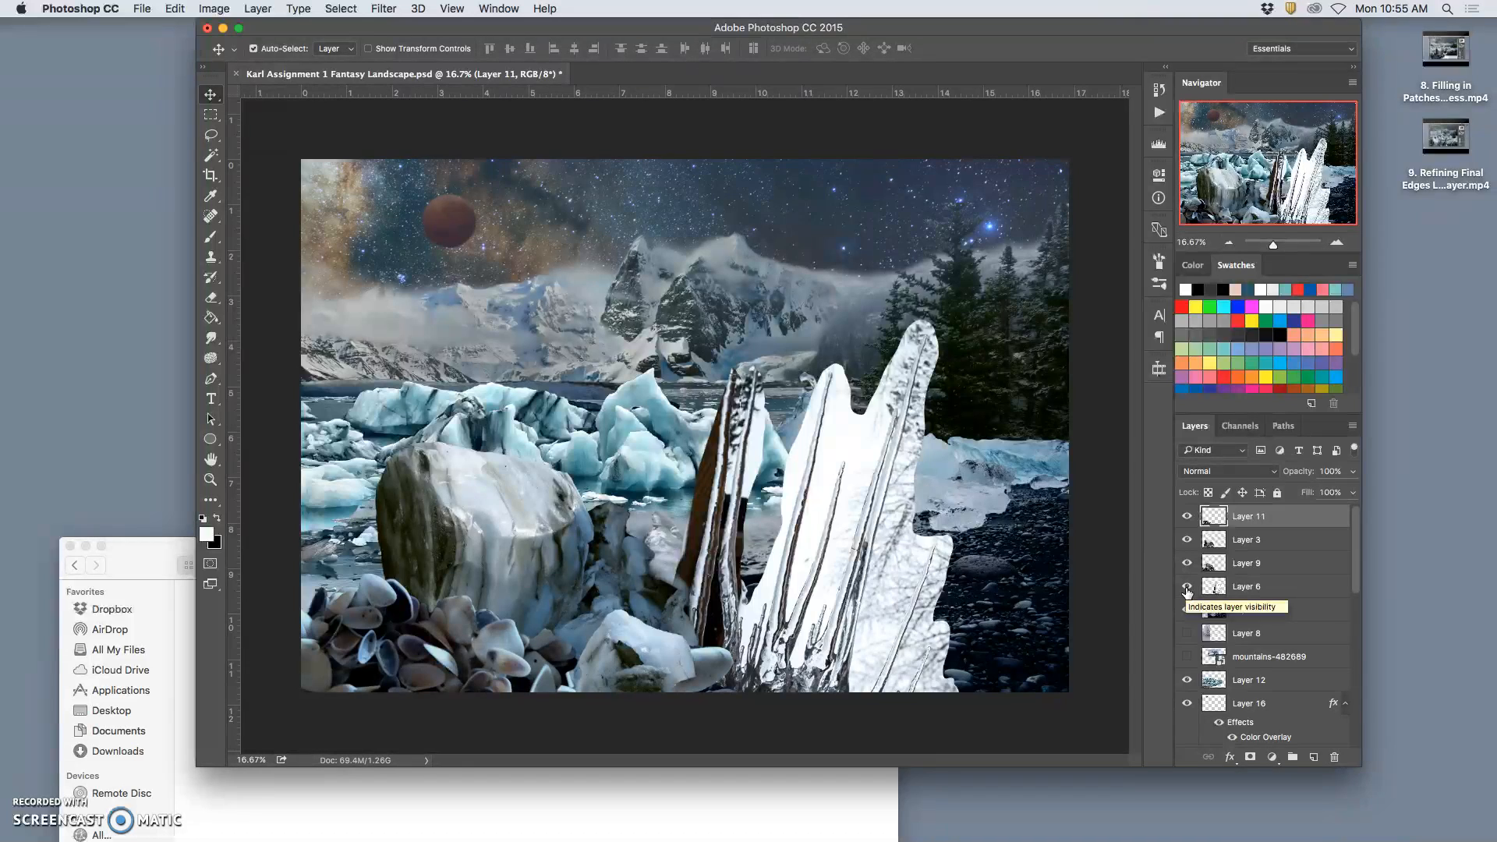
click(1230, 590)
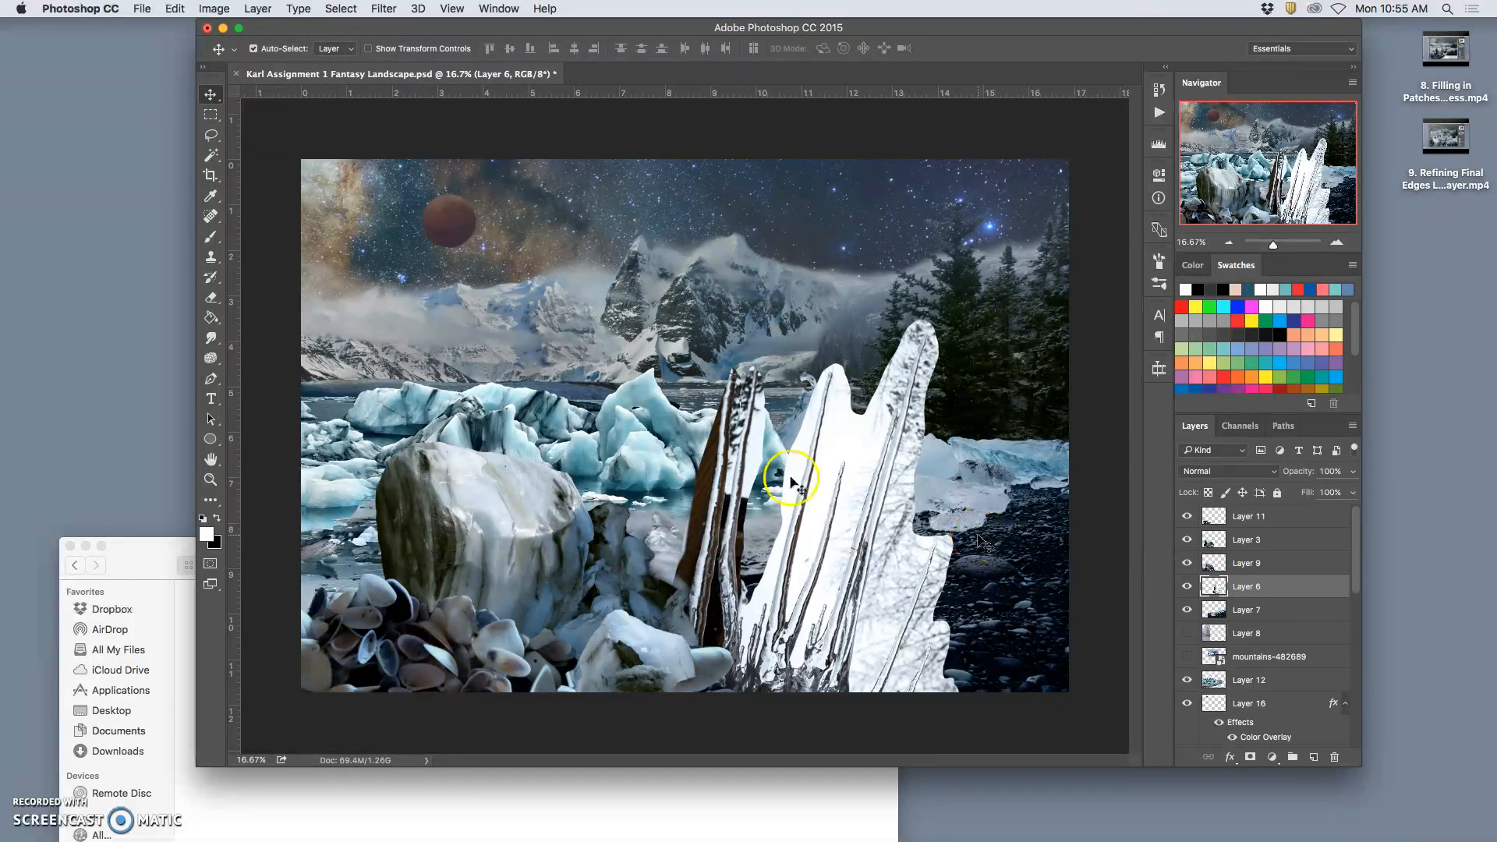
click(218, 162)
click(855, 446)
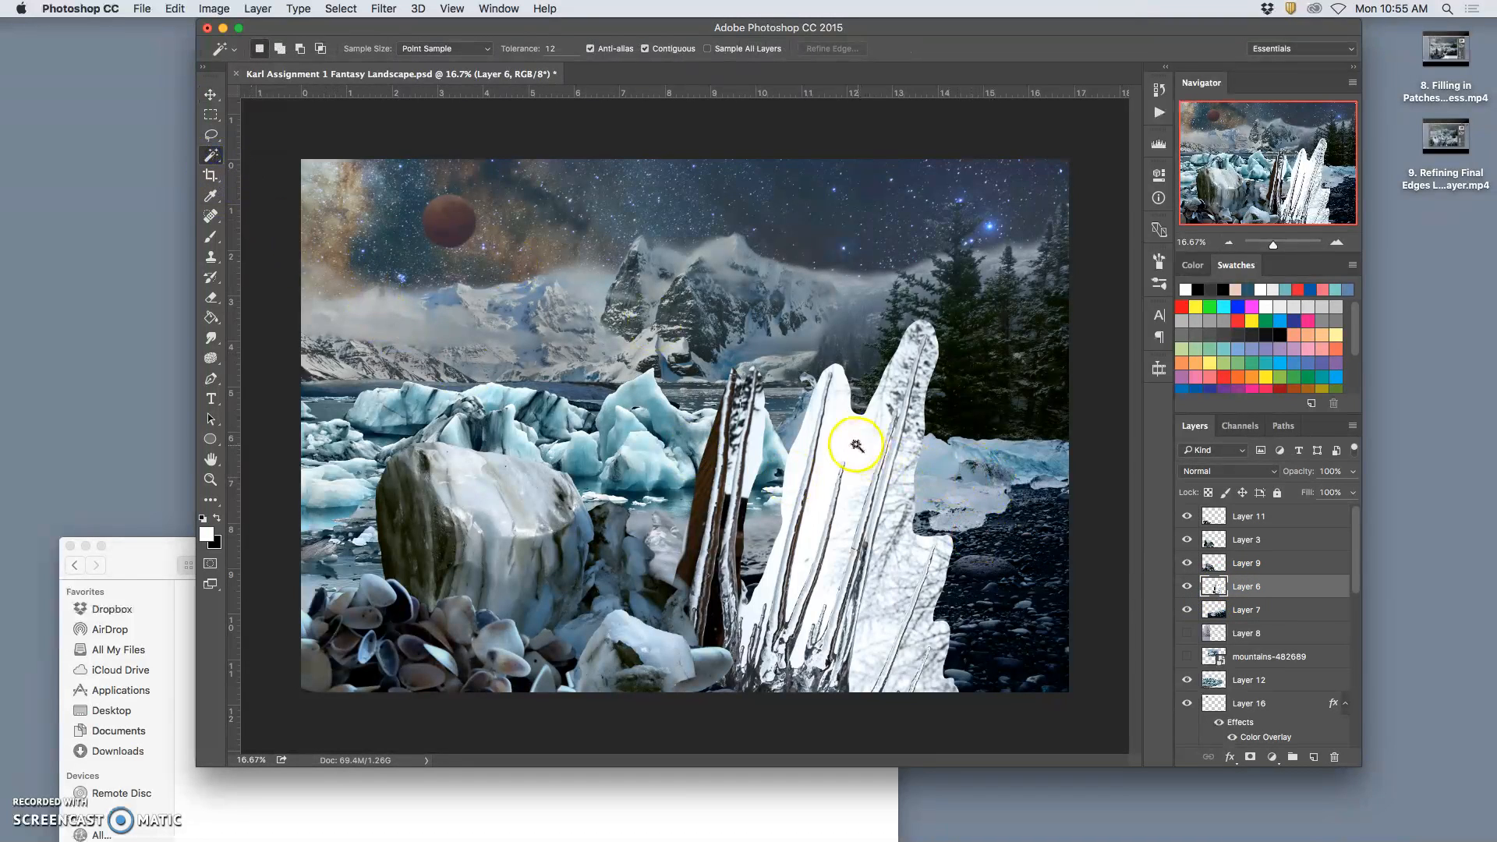
key(Delete)
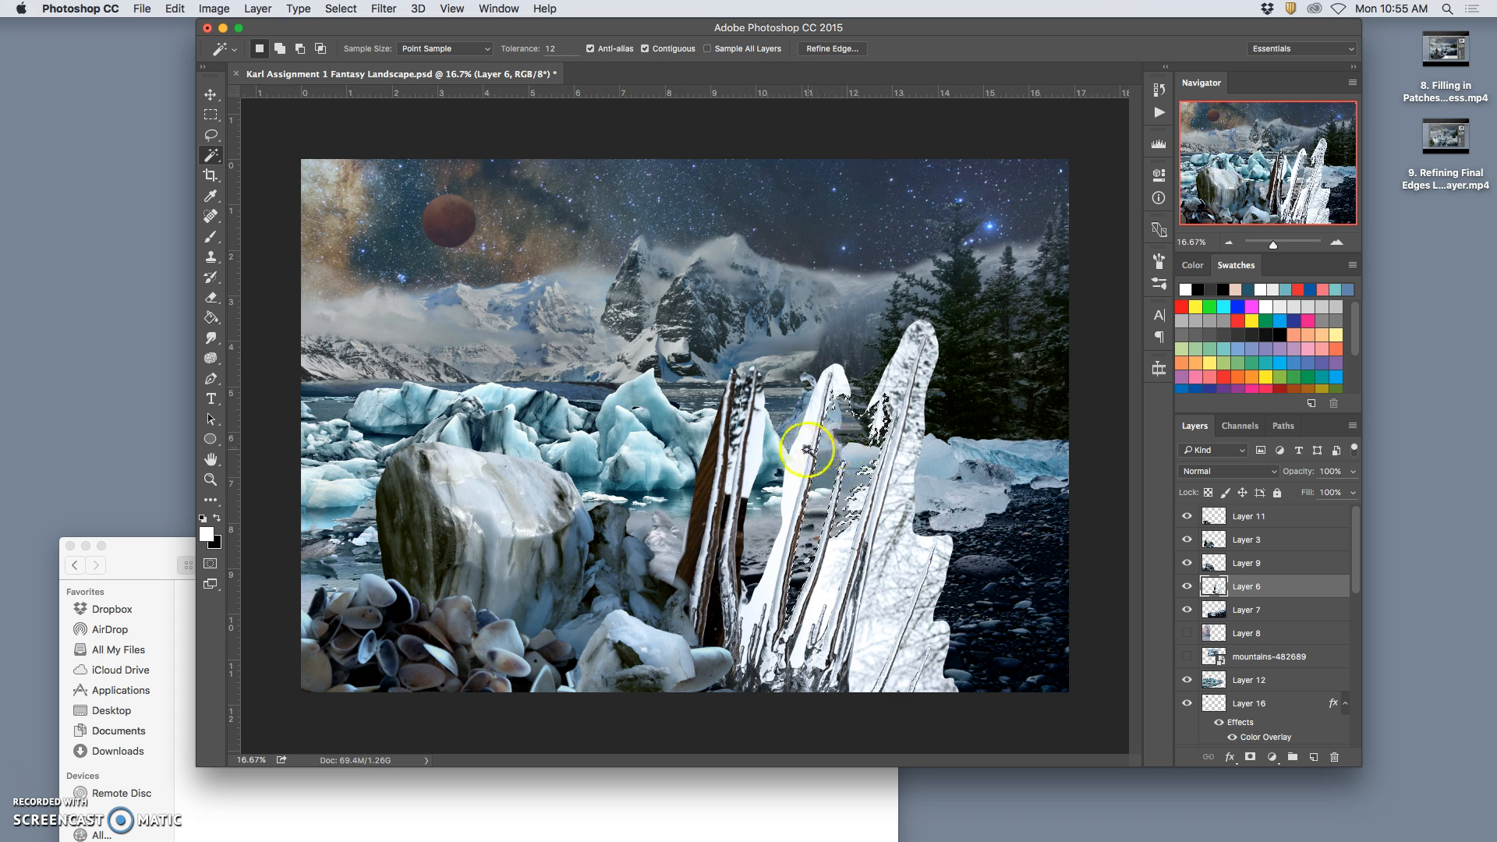
click(836, 386)
key(Delete)
click(838, 384)
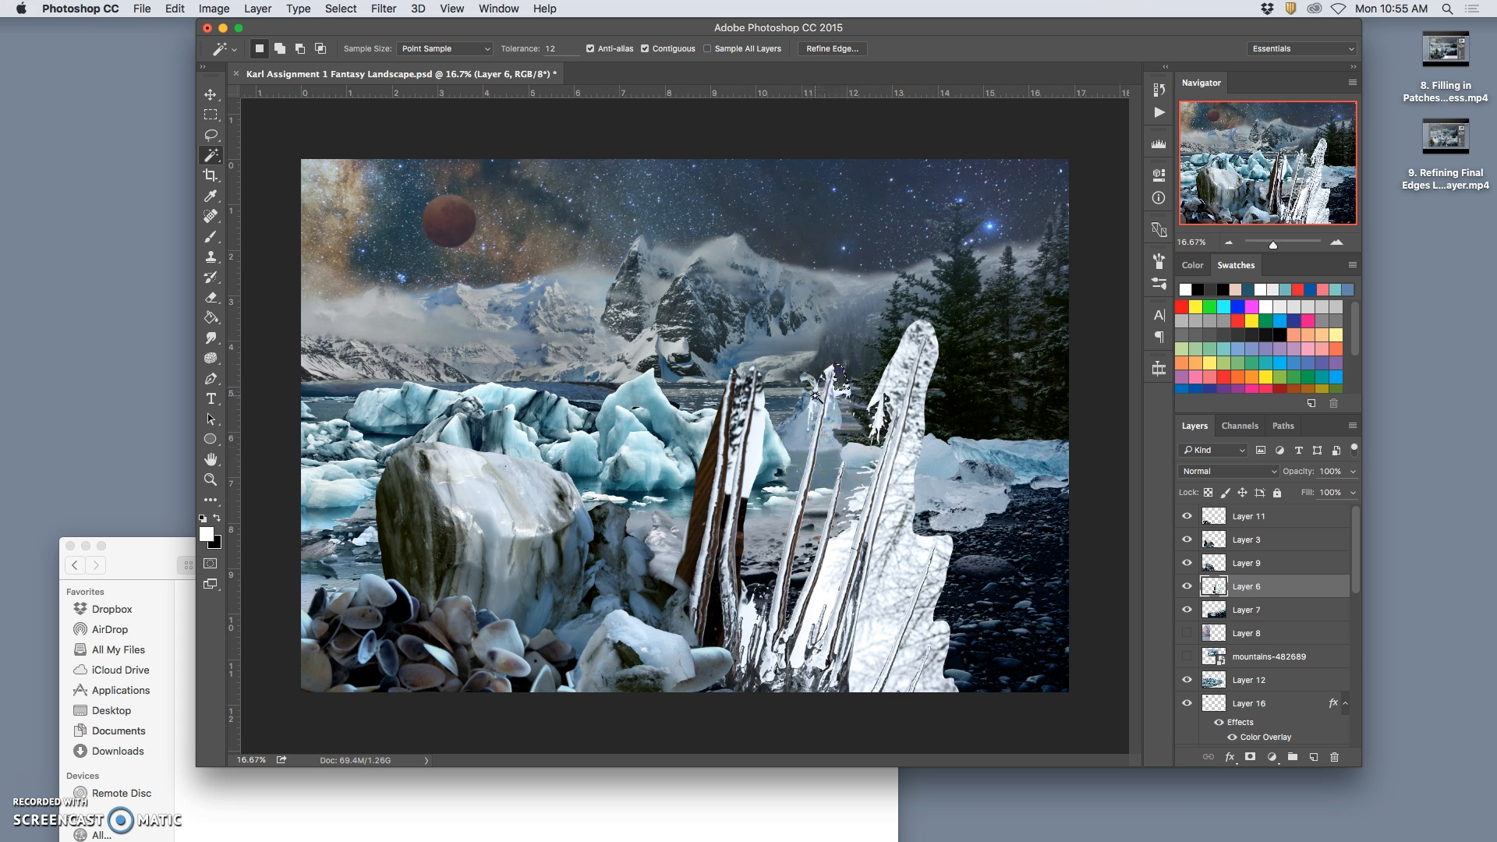
- Delete more white patches from the right part of Layer 6's driftwood and hide the layer
click(756, 451)
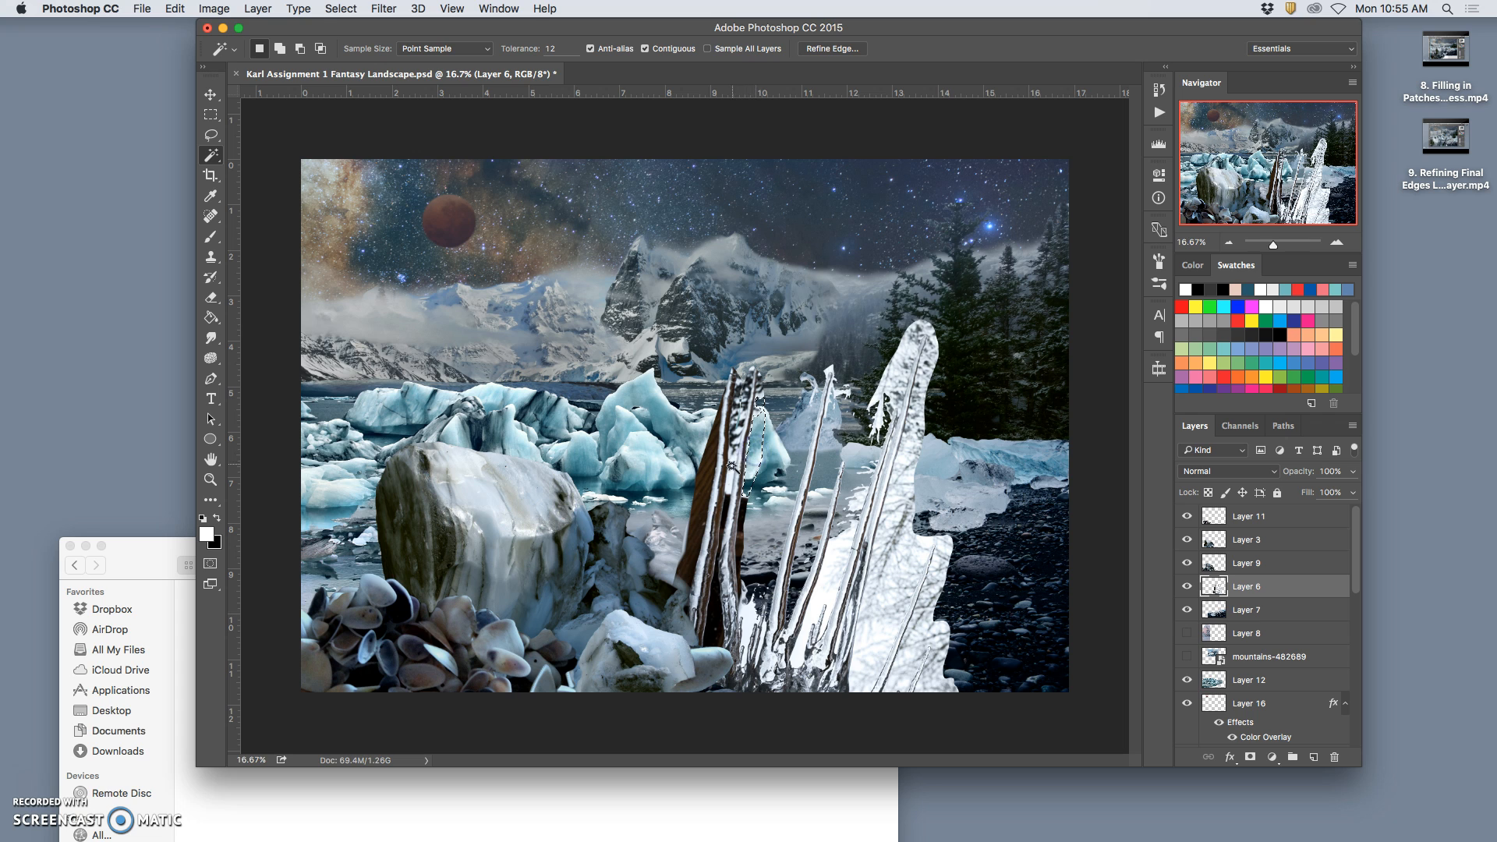
click(842, 606)
click(889, 641)
key(Delete)
click(893, 608)
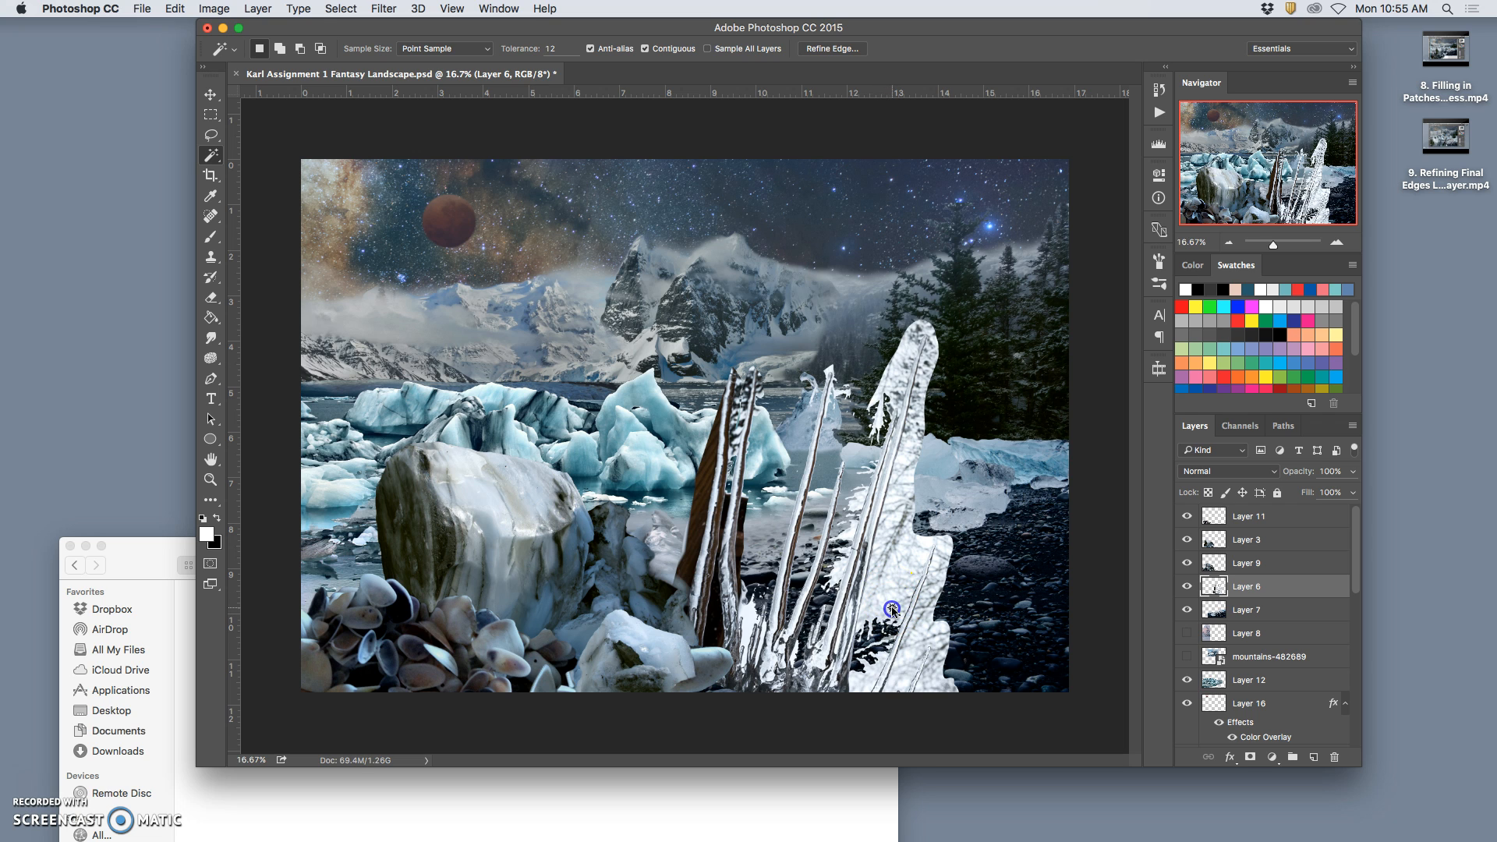
click(911, 573)
shift+click(901, 496)
shift+click(916, 437)
click(890, 378)
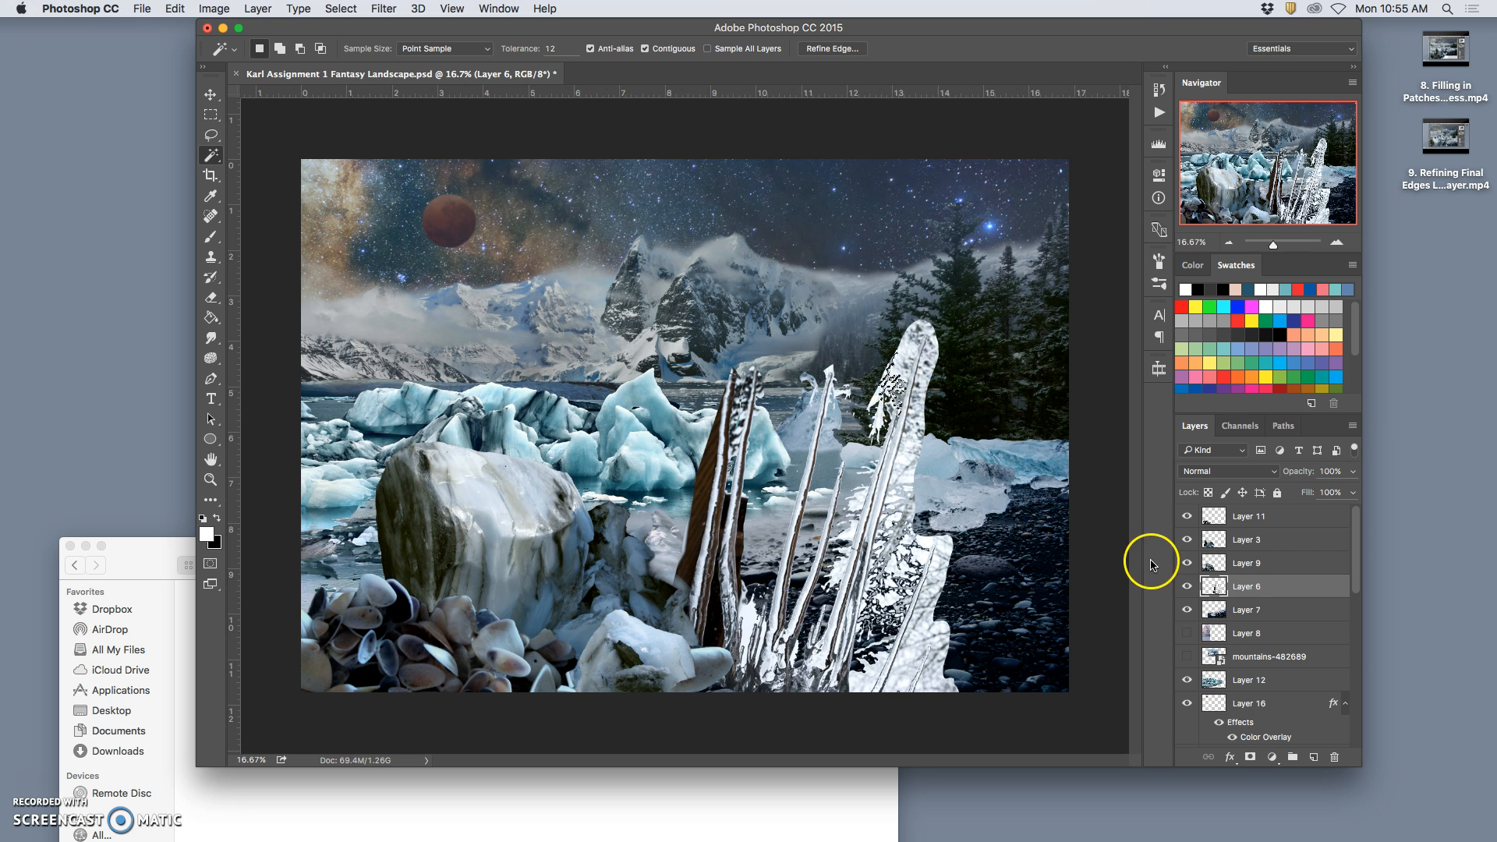
click(1188, 587)
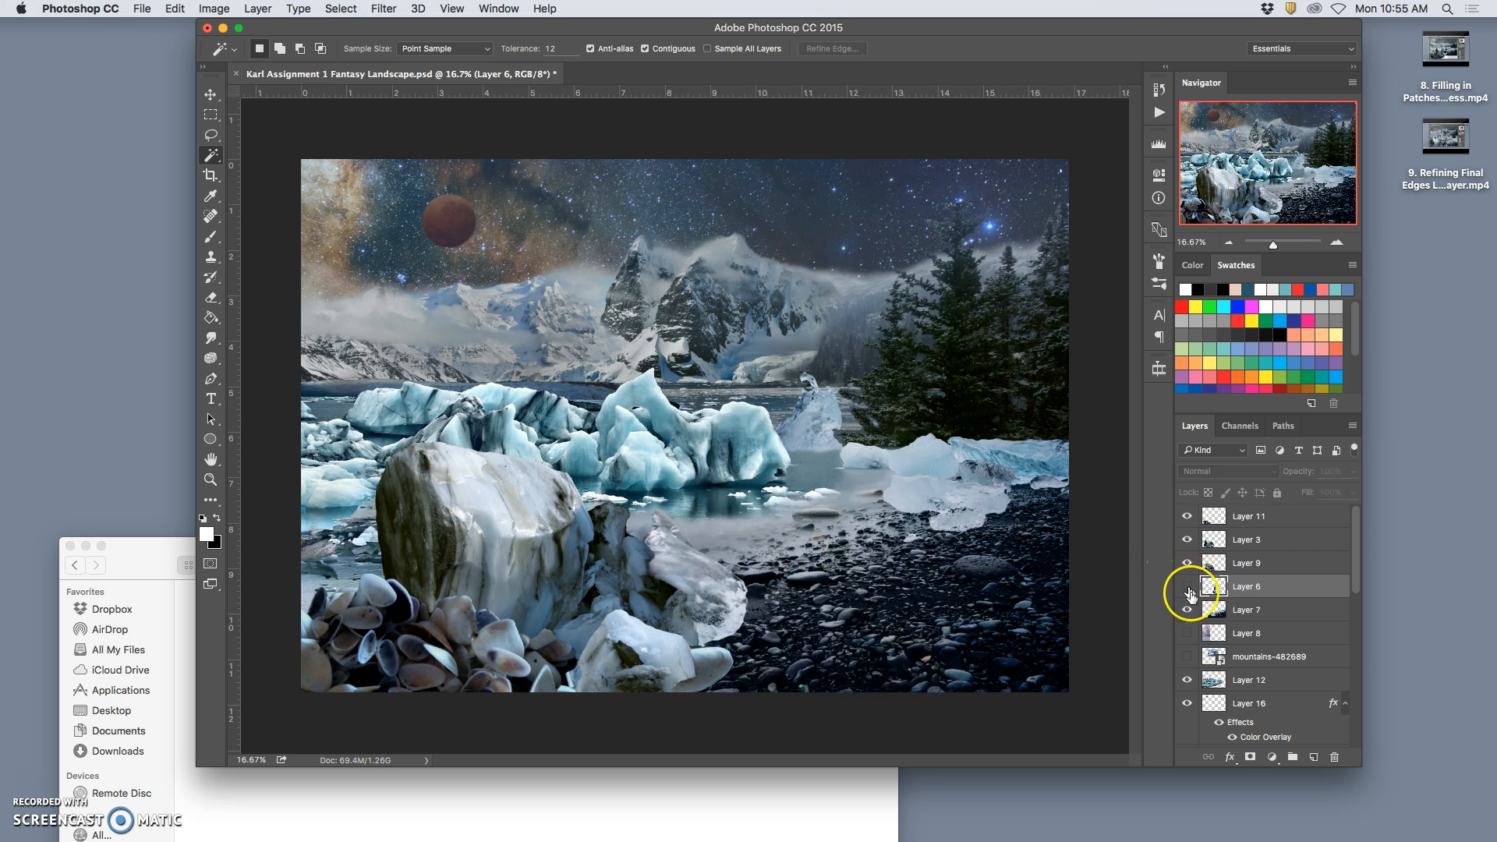
- Check the contents of Layer 8 with the snowy trees and pink sky, and delete the layer
click(1187, 633)
click(1187, 634)
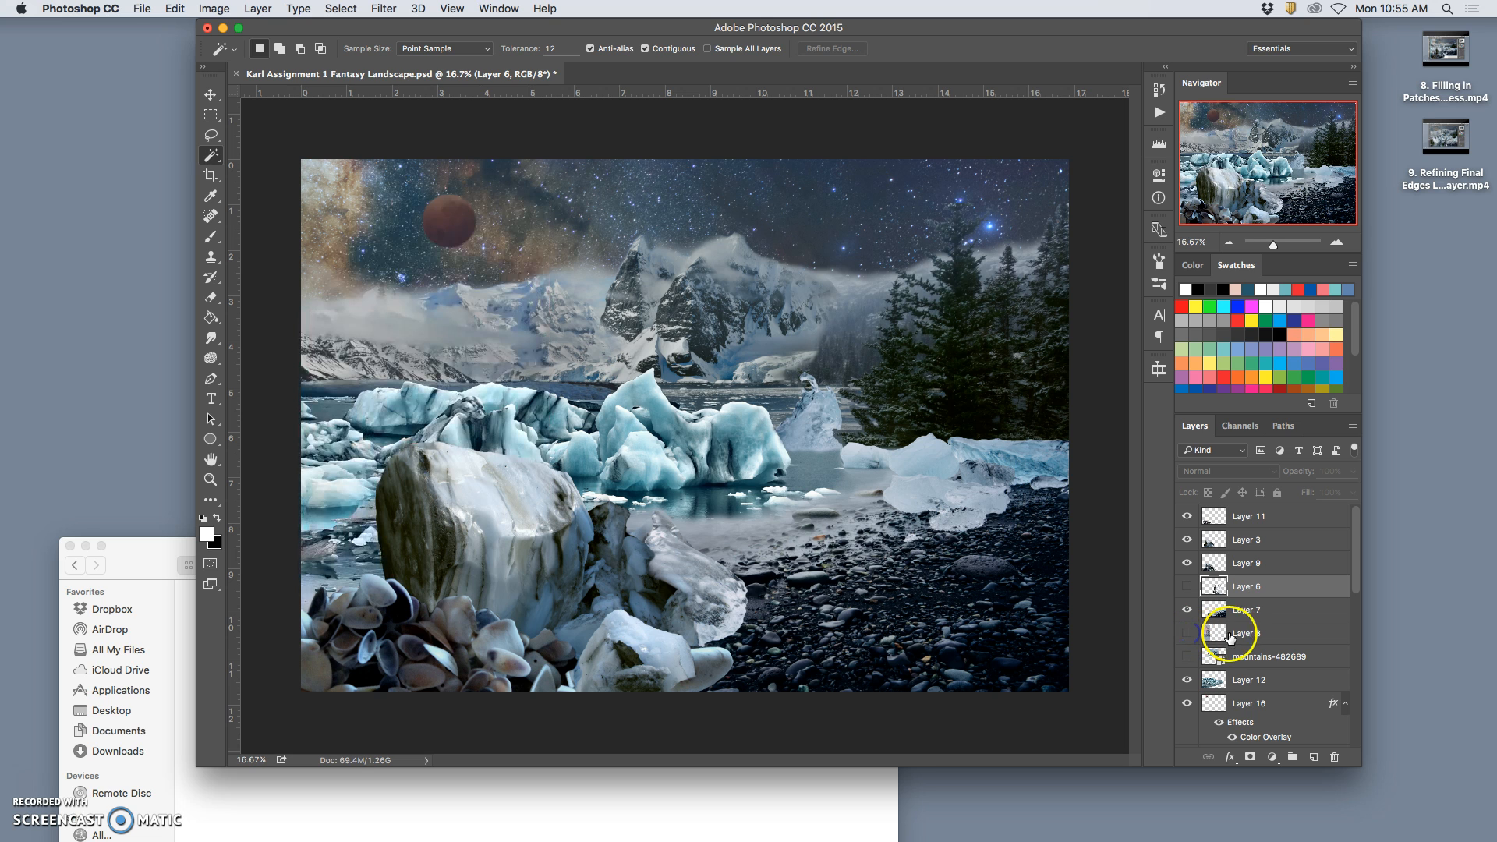
click(1188, 634)
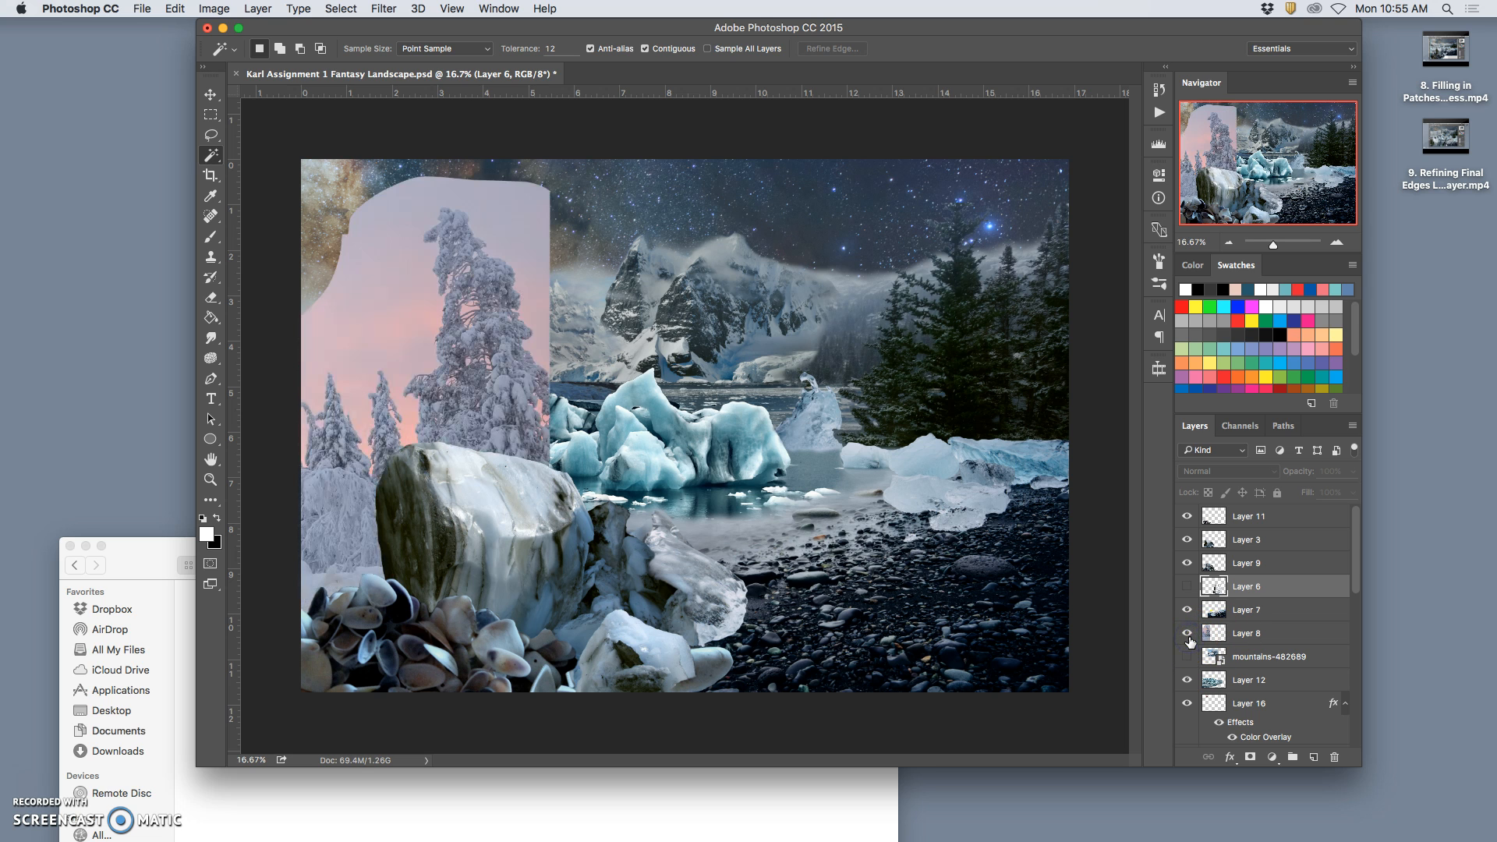
click(1189, 637)
click(1226, 635)
key(Delete)
- Check the hidden mountains-482689 layer and delete it
click(1198, 636)
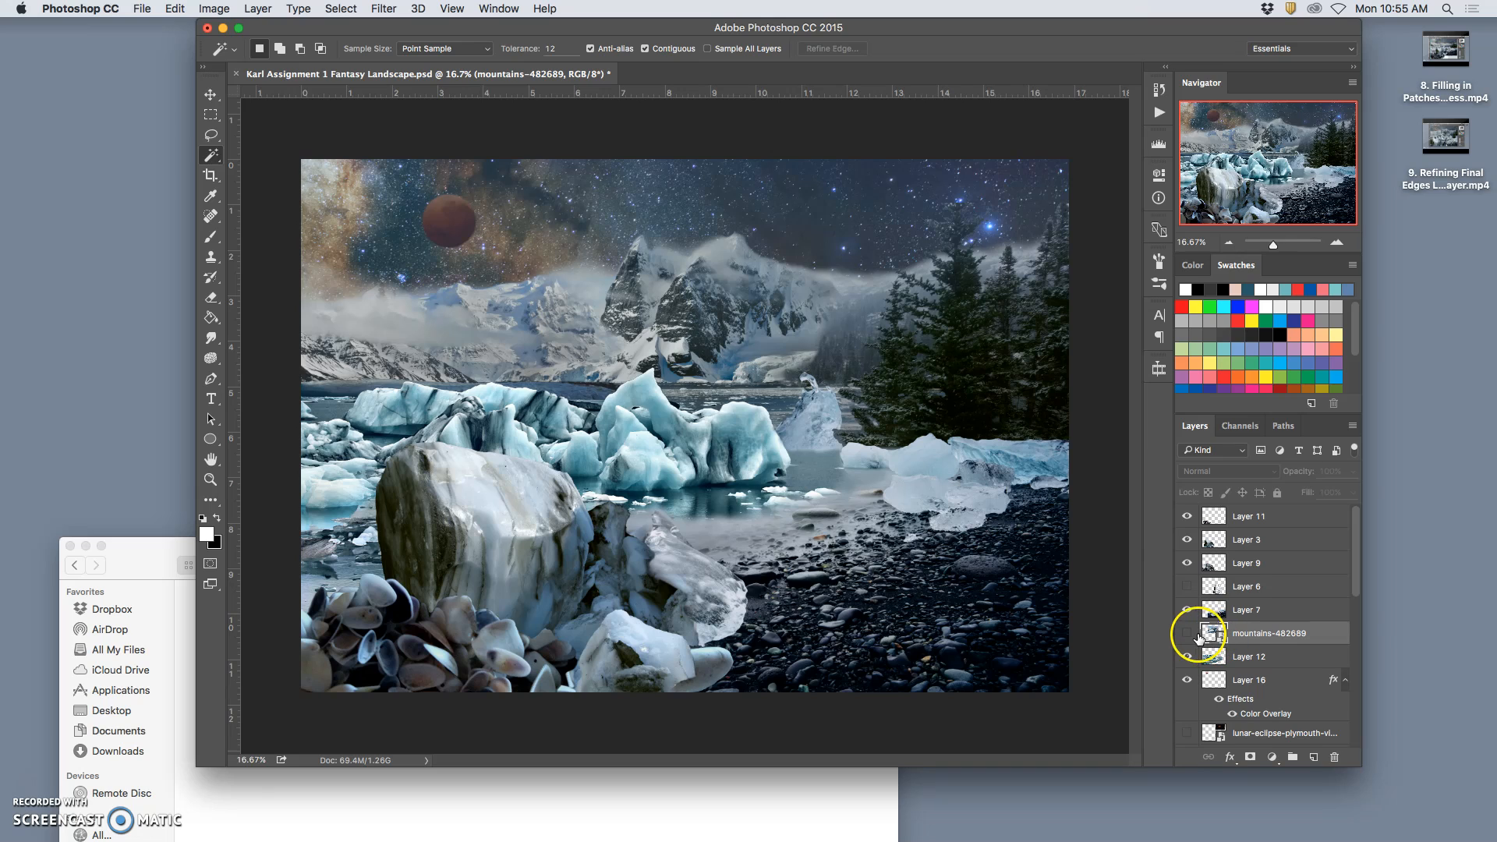
click(1188, 633)
click(1188, 633)
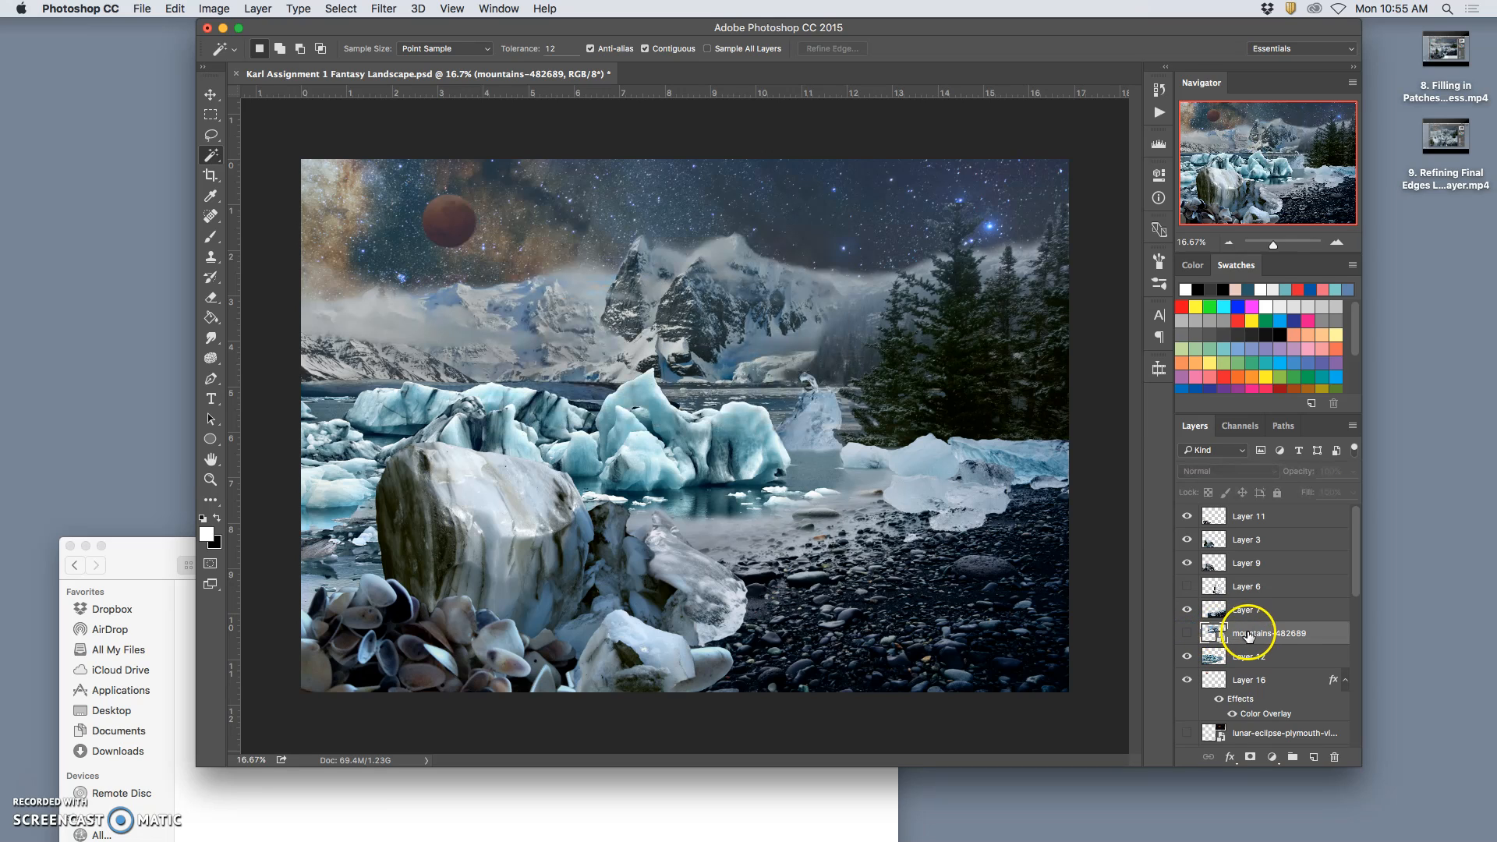
key(Delete)
- Toggle the moon on Layer 16 to check it, and delete the hidden lunar-eclipse source layer
click(1187, 657)
click(1187, 656)
click(1187, 709)
click(1231, 709)
key(Delete)
- Delete all the hidden source image layers between Layer 5 and Layer 0
scroll(1232, 709, down, 5)
click(1187, 662)
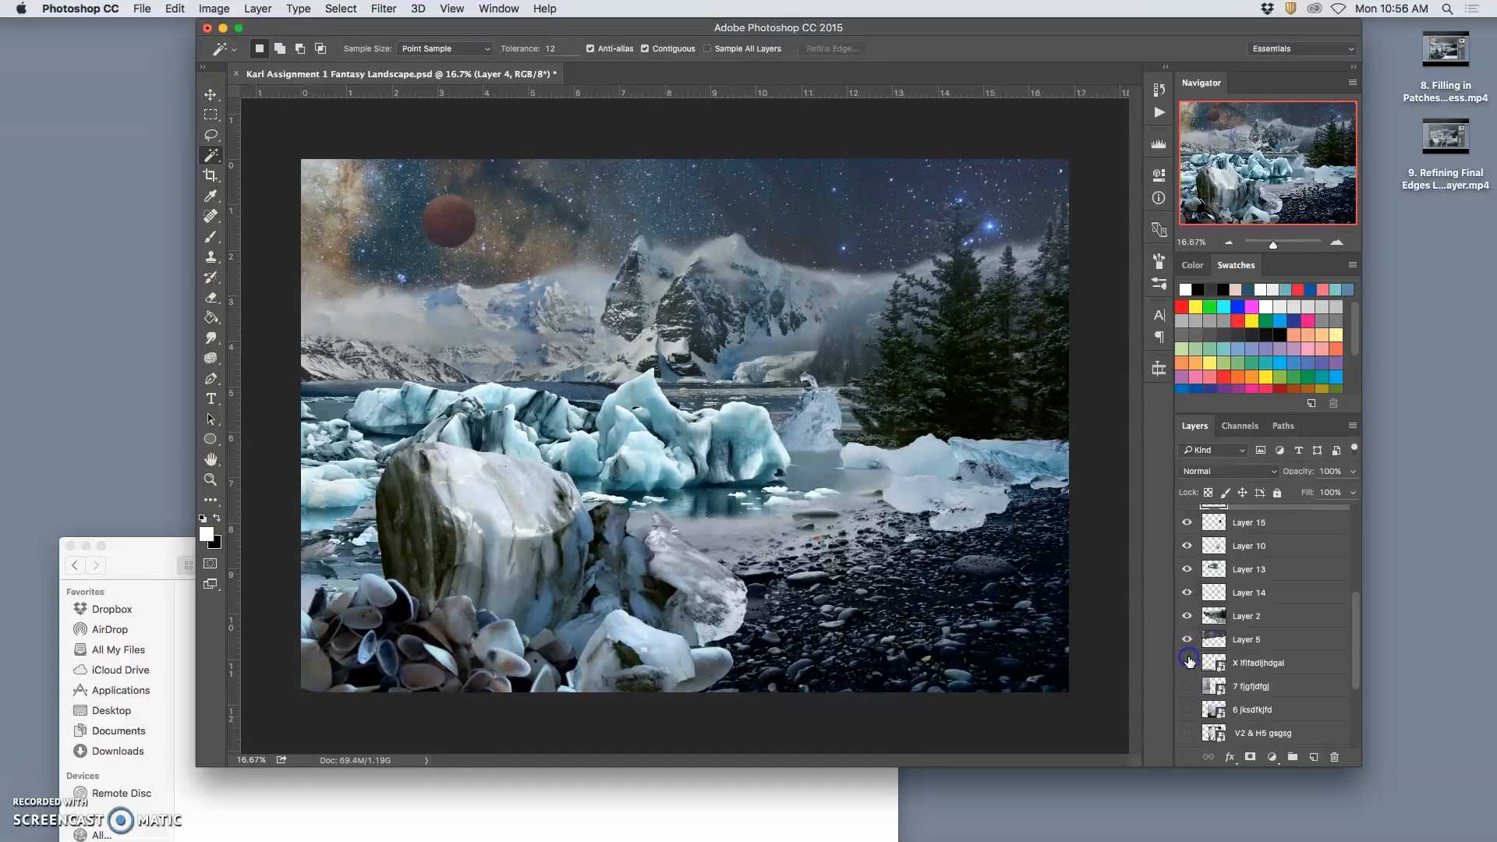
click(1237, 663)
scroll(1248, 679, down, 3)
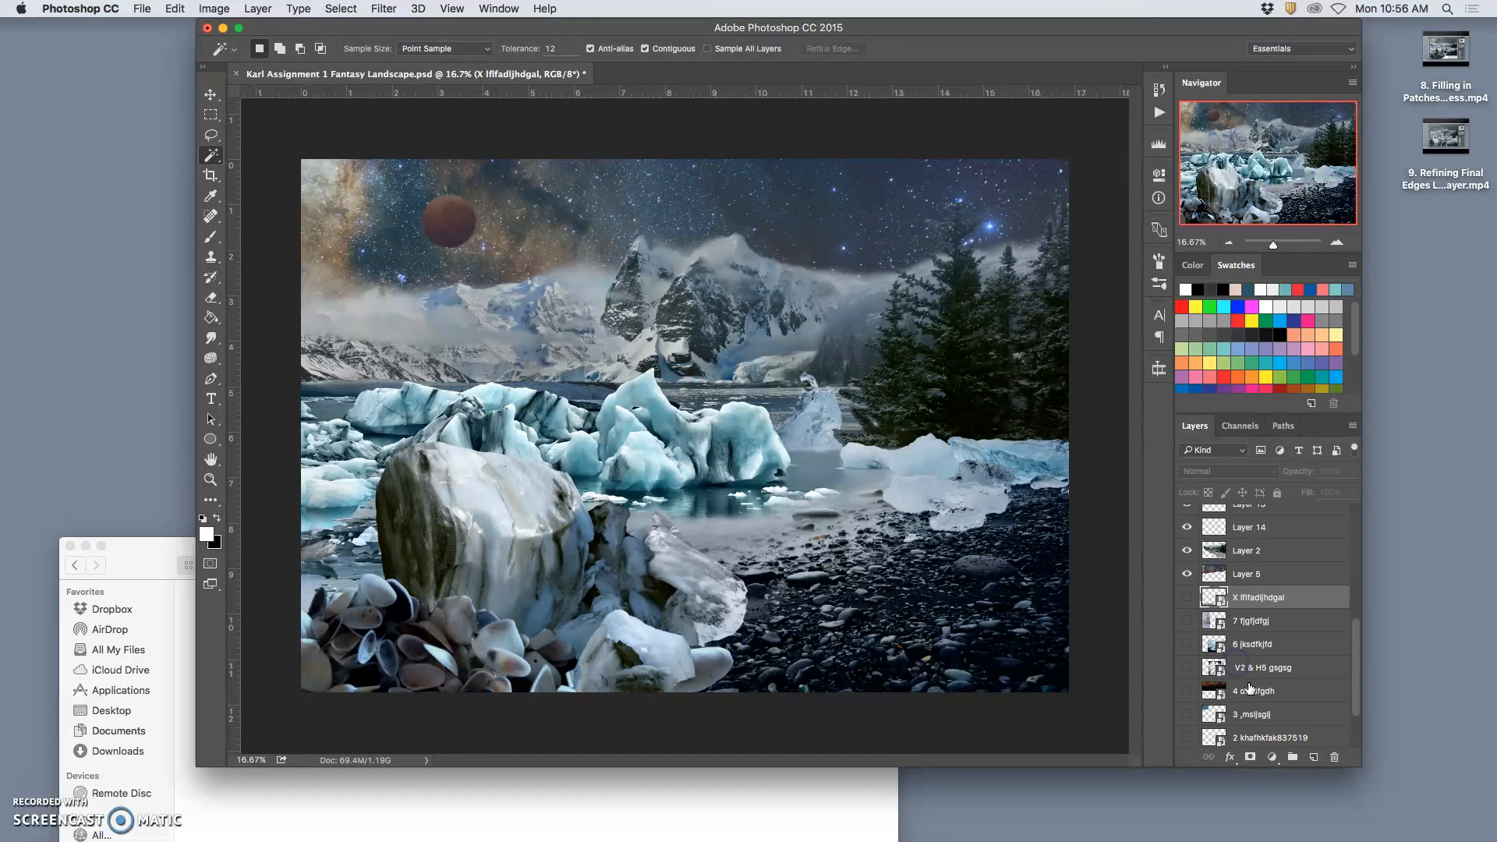
shift+click(1253, 689)
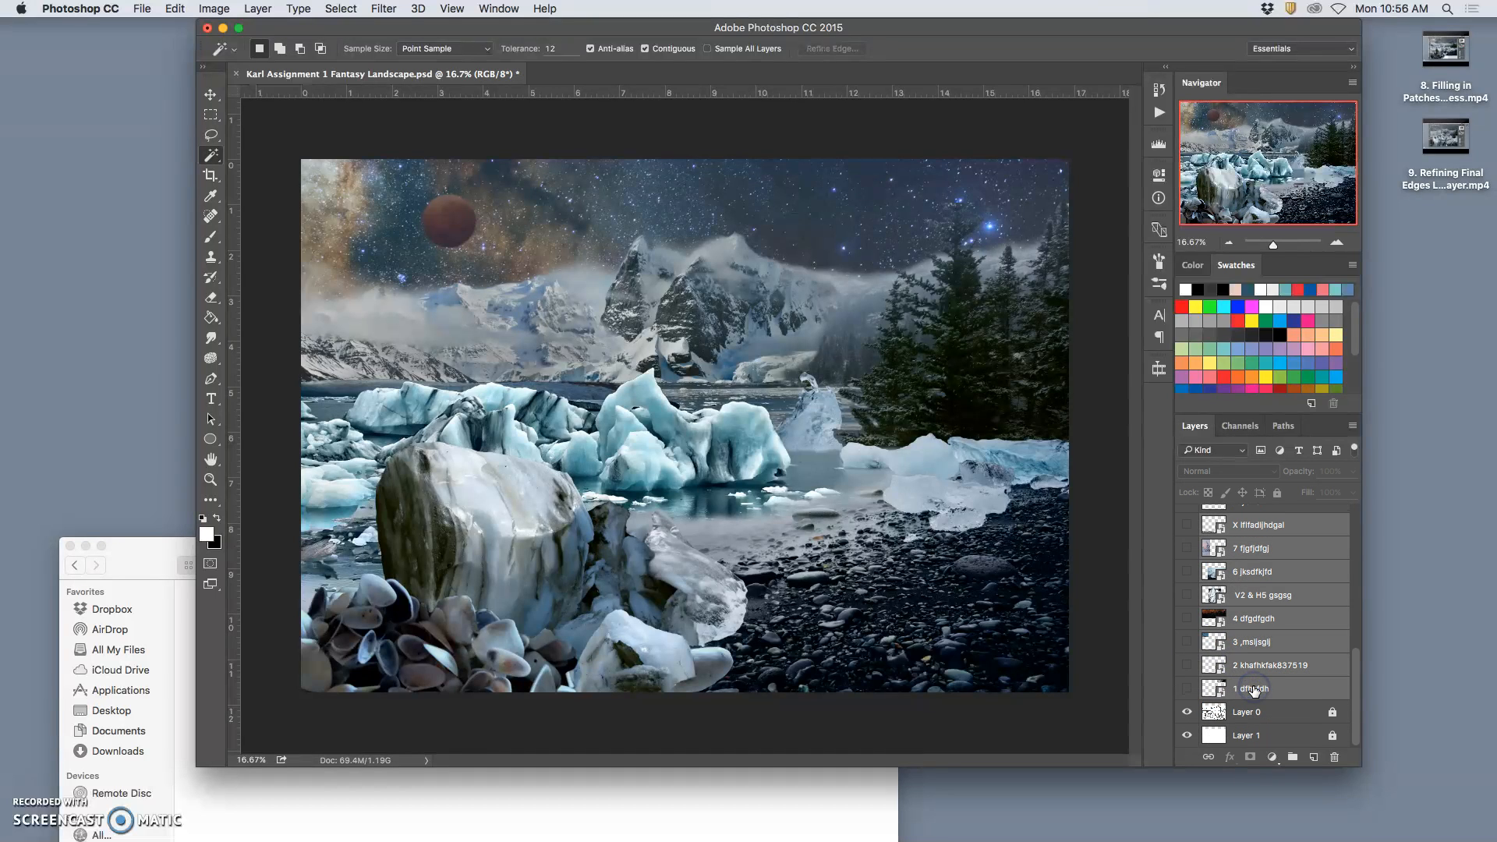
key(BackSpace)
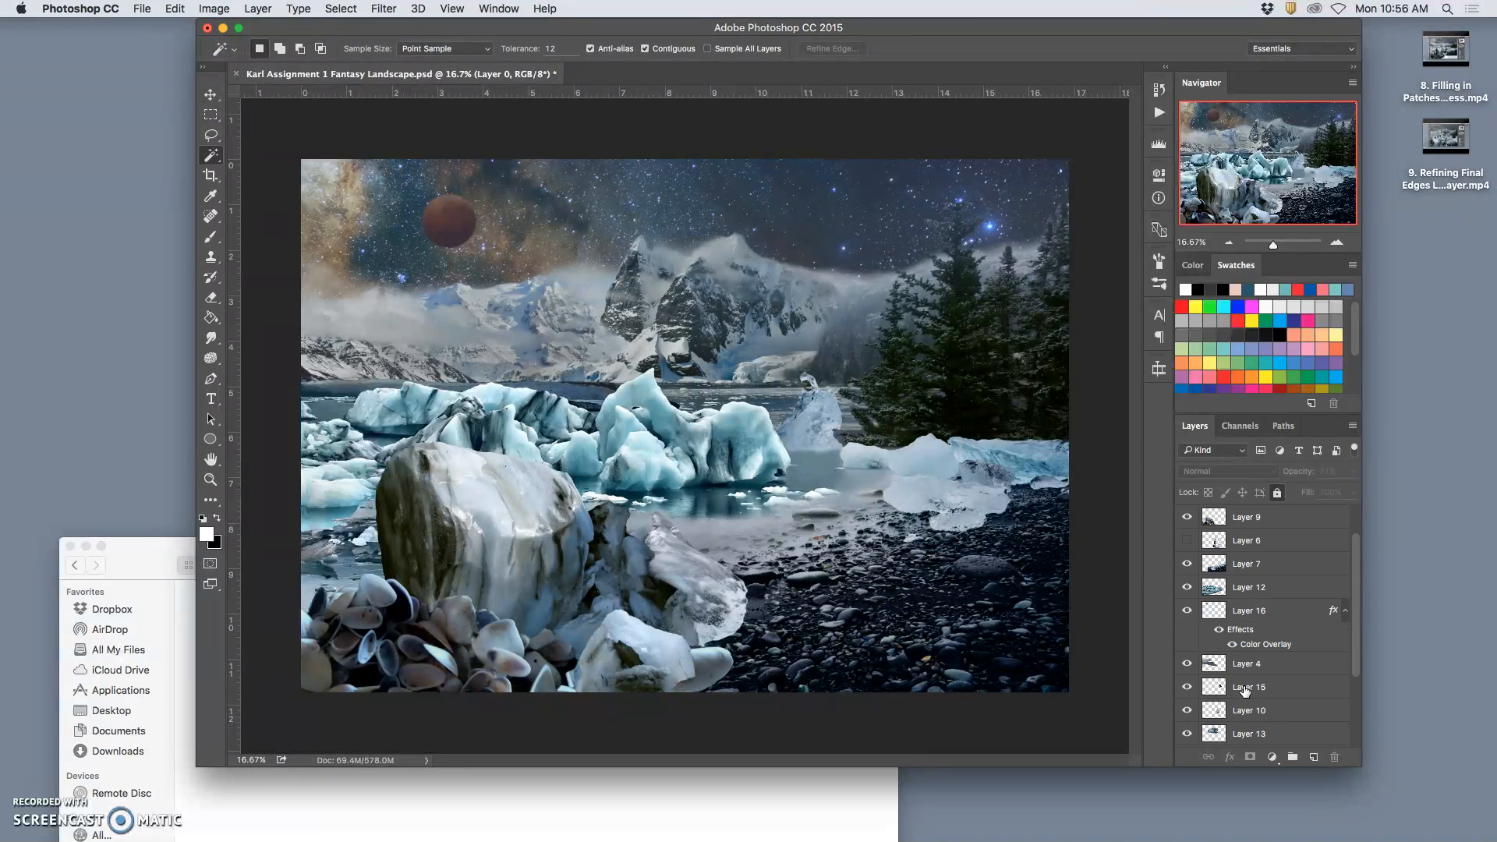
- Try to fill the locked Layer 1 at the bottom of the layer stack with white at 100% opacity
click(1205, 734)
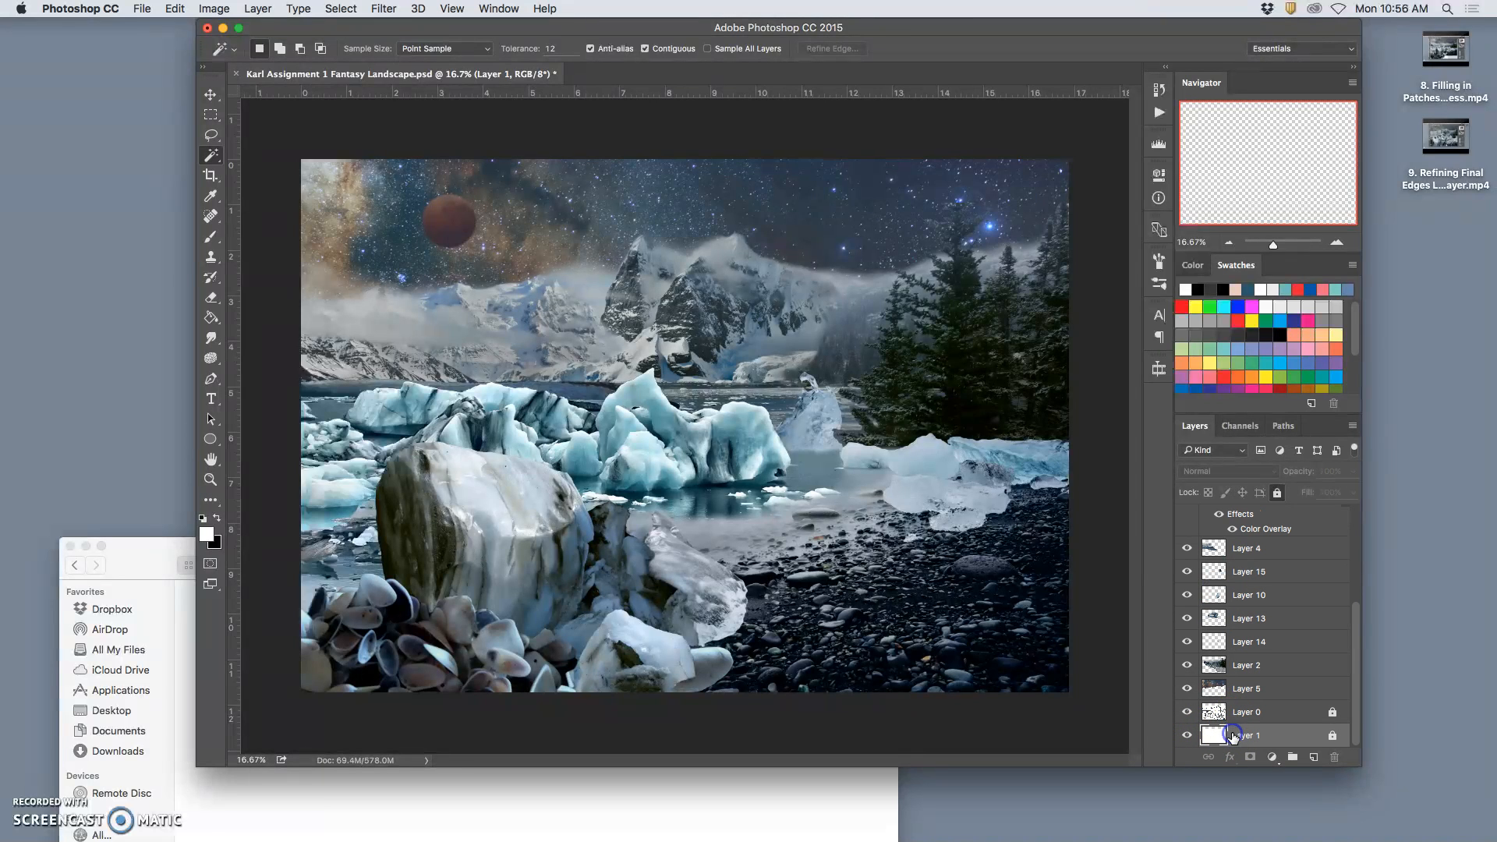
click(174, 9)
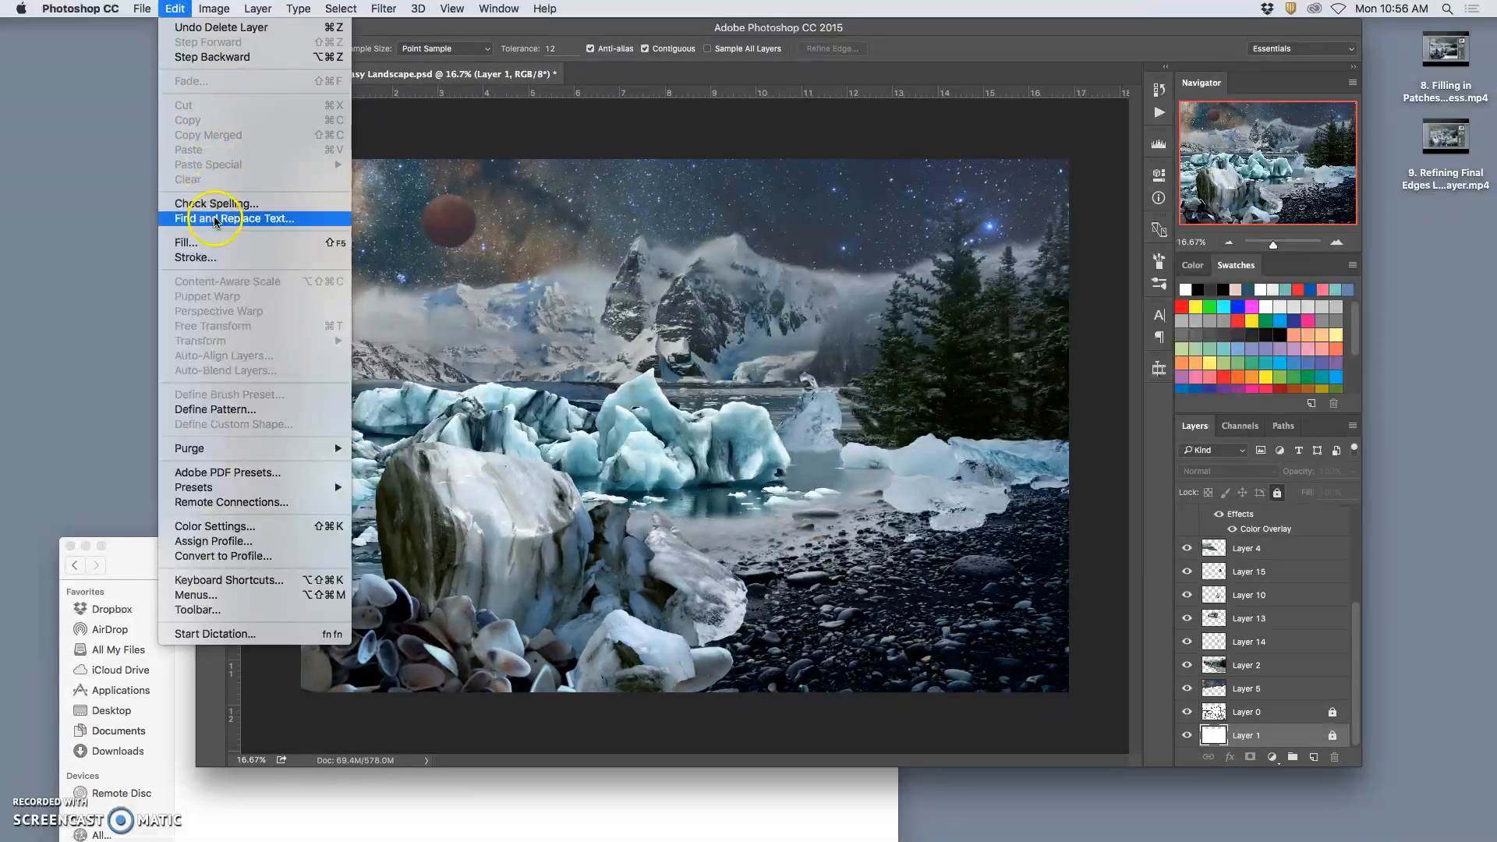
click(199, 241)
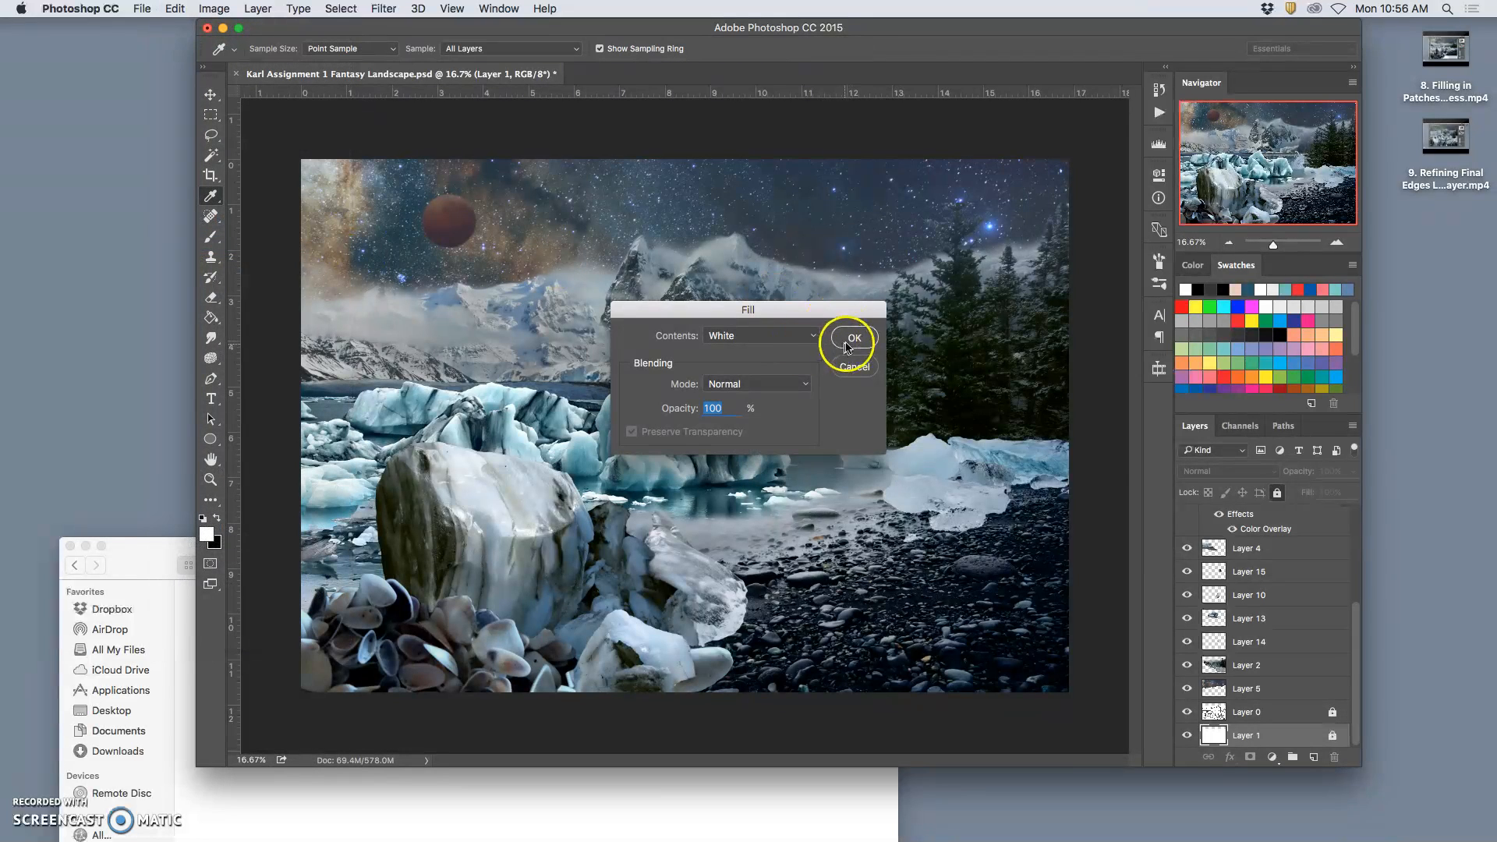
click(852, 340)
click(867, 295)
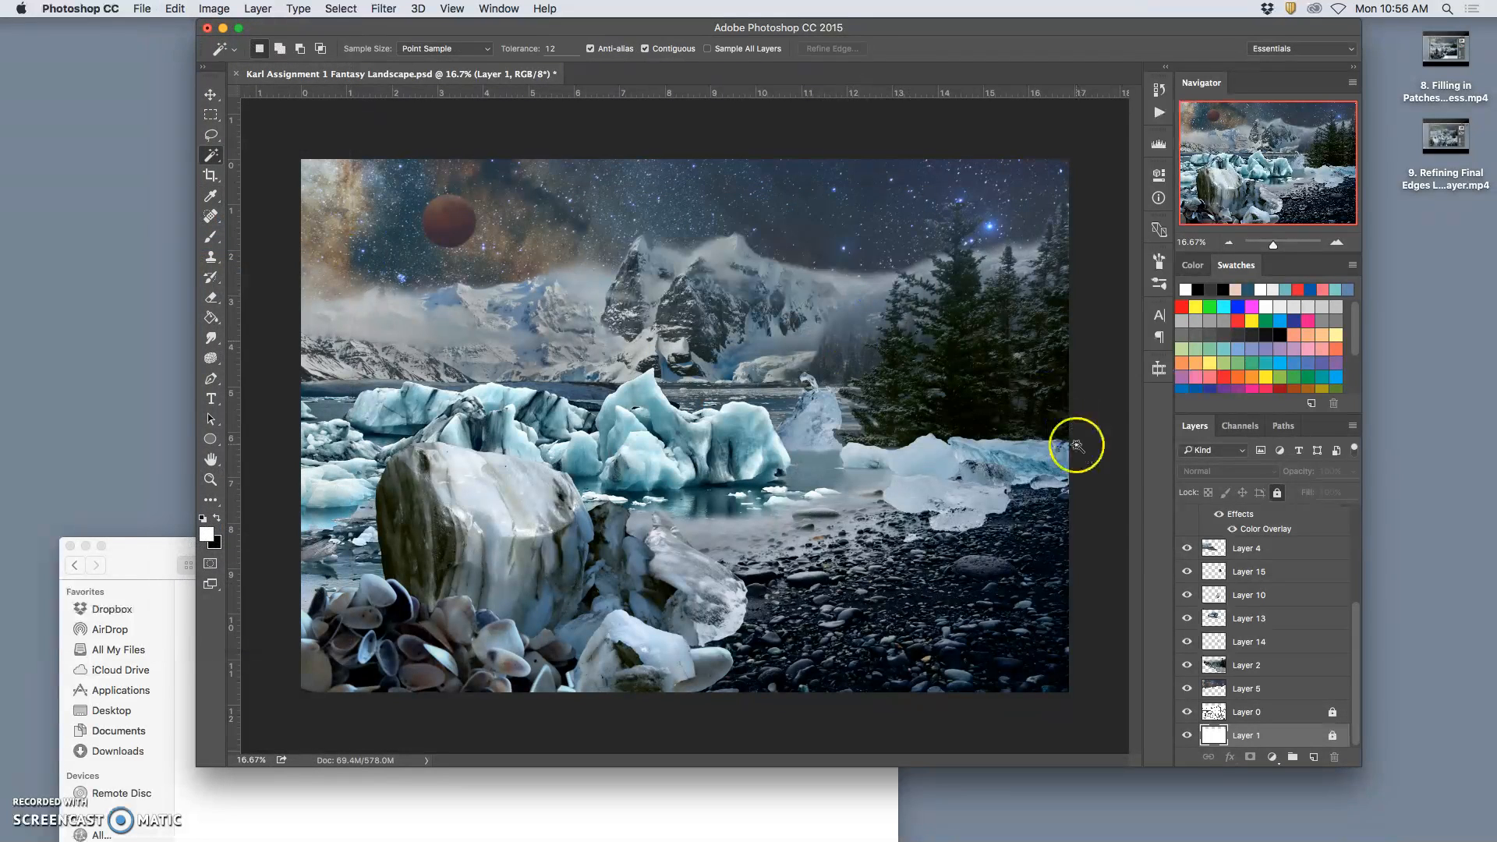
- Unlock Layer 1 and fill it with white to serve as a solid background
click(1277, 493)
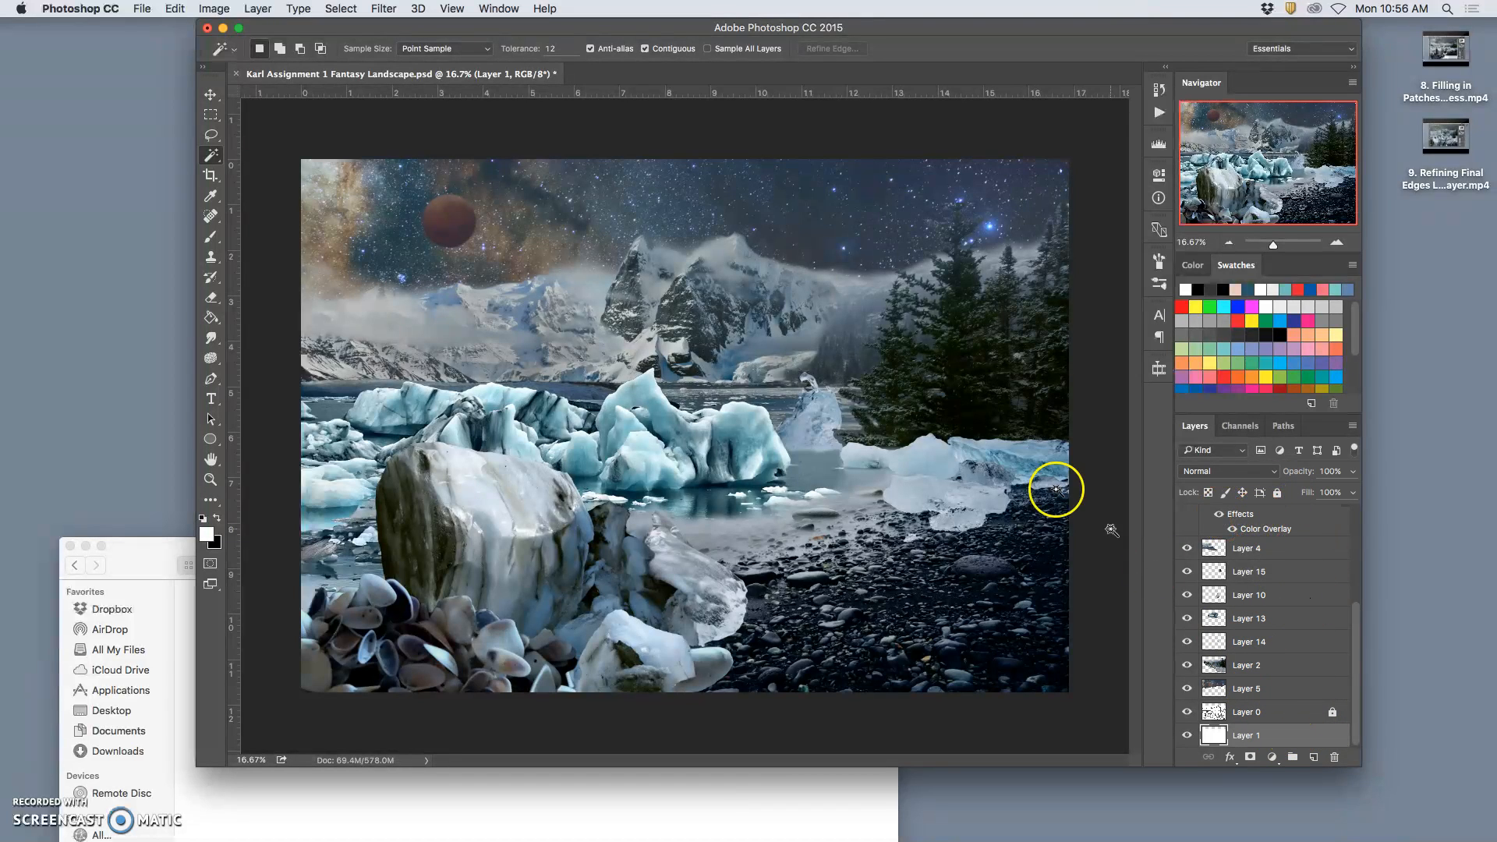
click(176, 8)
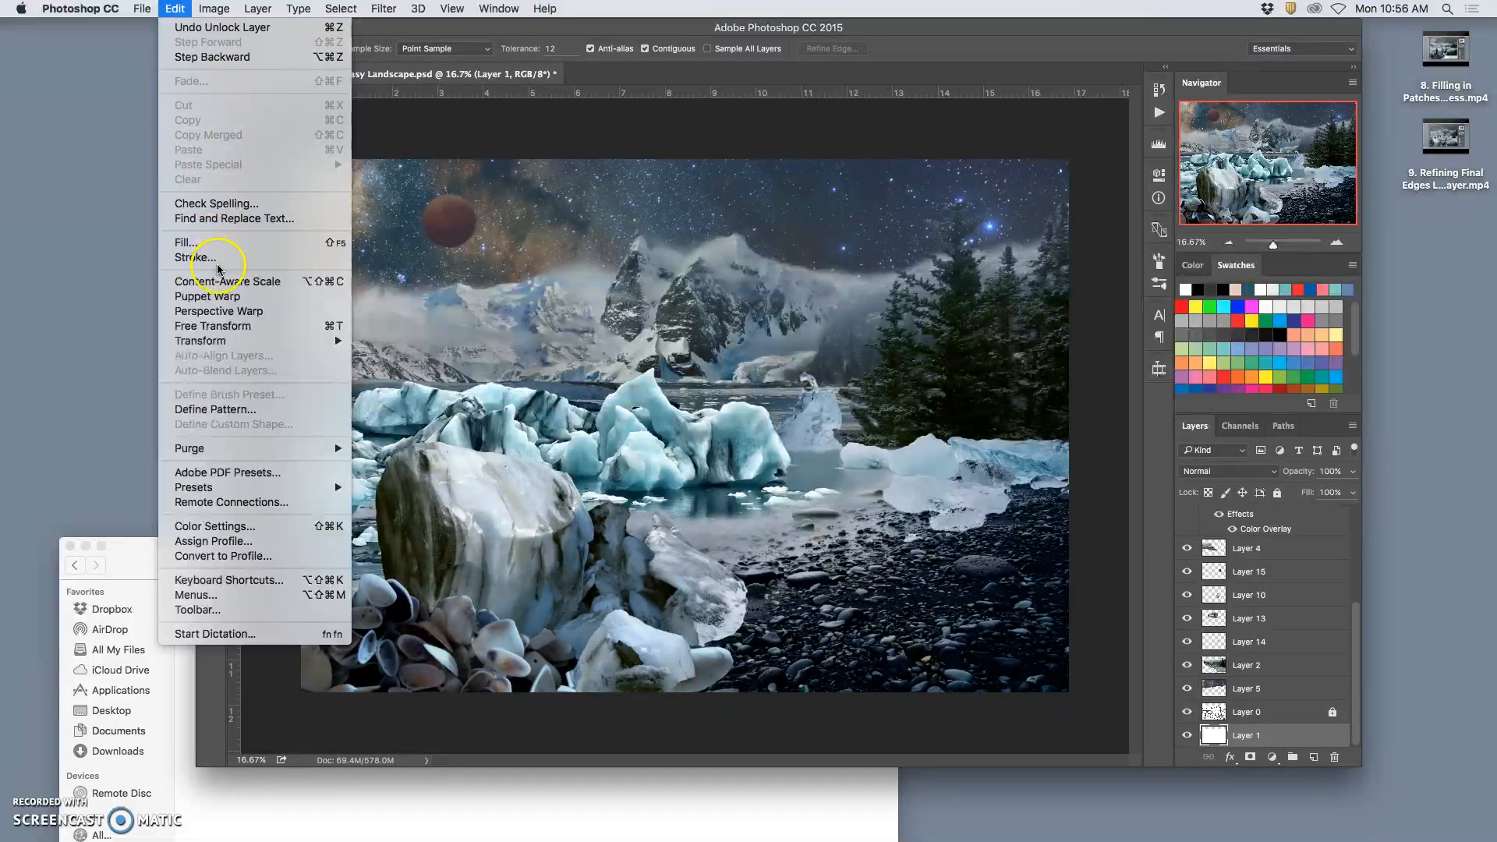
click(187, 231)
click(855, 336)
key(w)
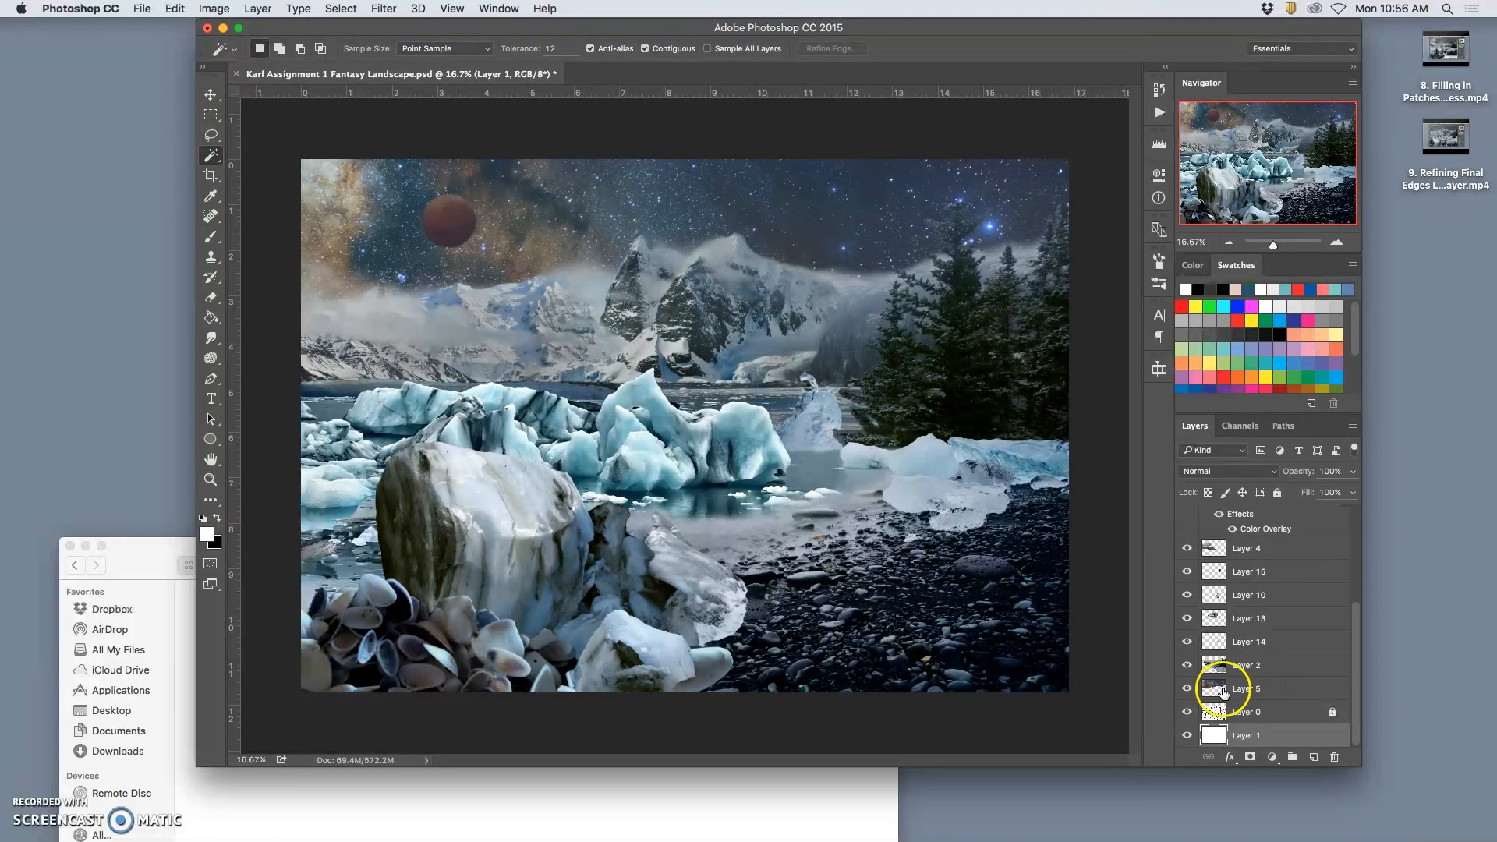
- Toggle the visibility of Layer 5 and Layer 0 to check the starry sky against the white background
click(1186, 688)
click(1186, 688)
click(1186, 688)
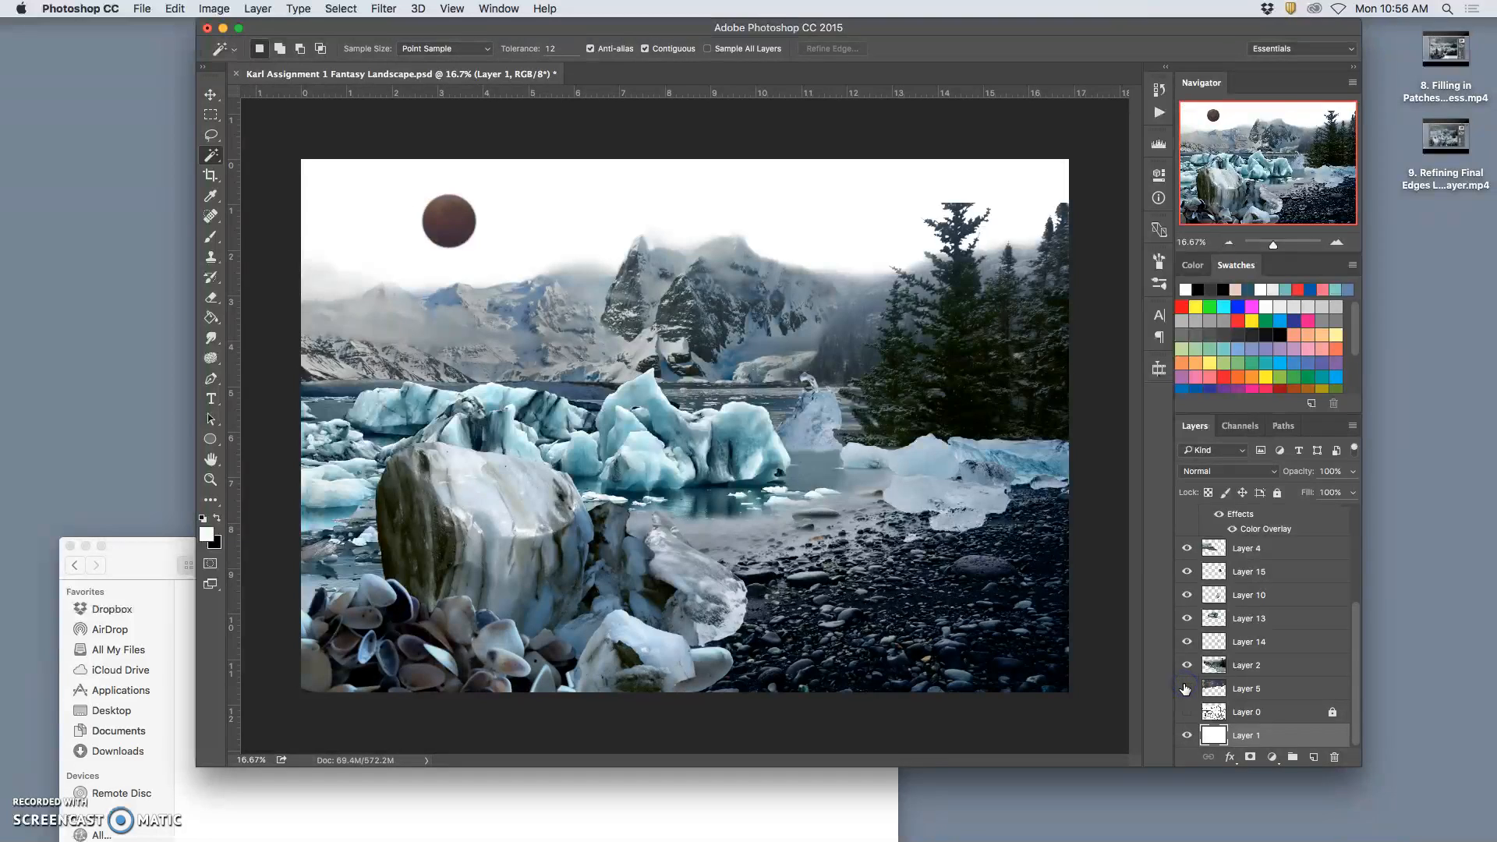
click(1187, 712)
click(1187, 712)
click(1186, 688)
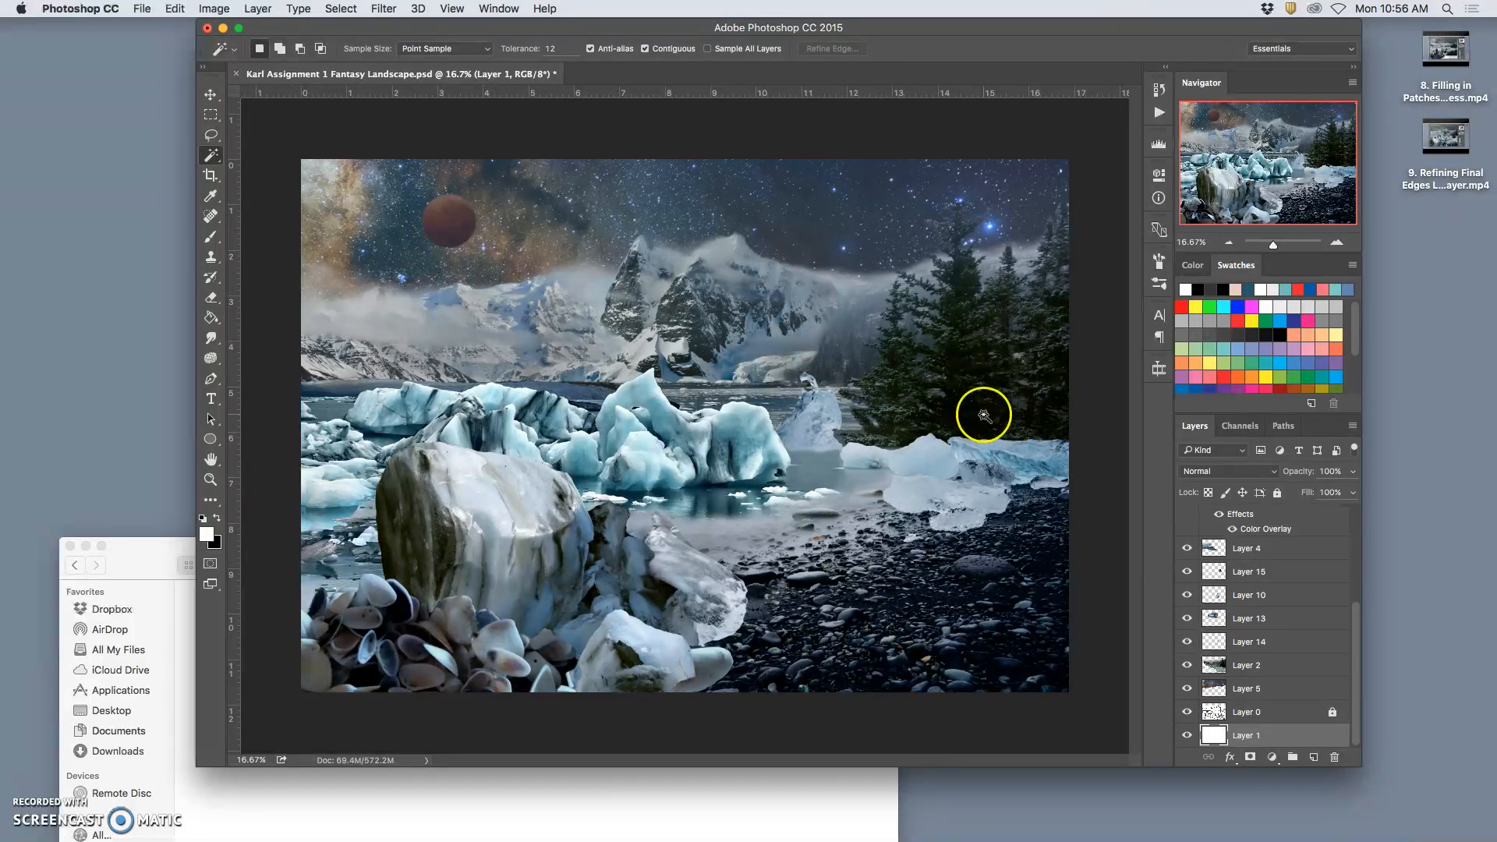
- Select Layer 11 at the top of the layer stack, and switch to Chrome with a blank new tab
scroll(1244, 589, up, 5)
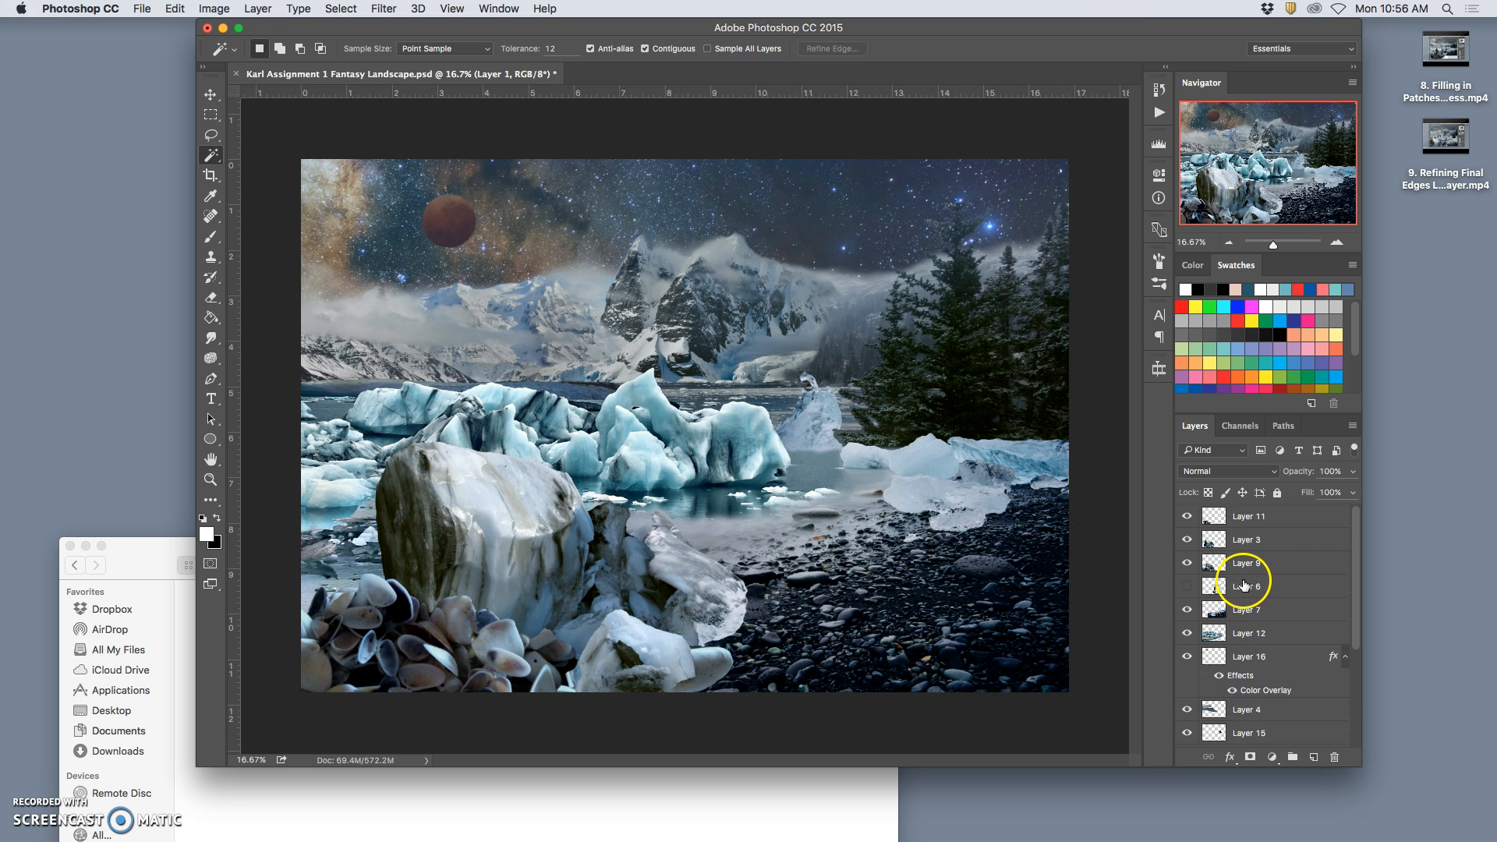
click(1253, 519)
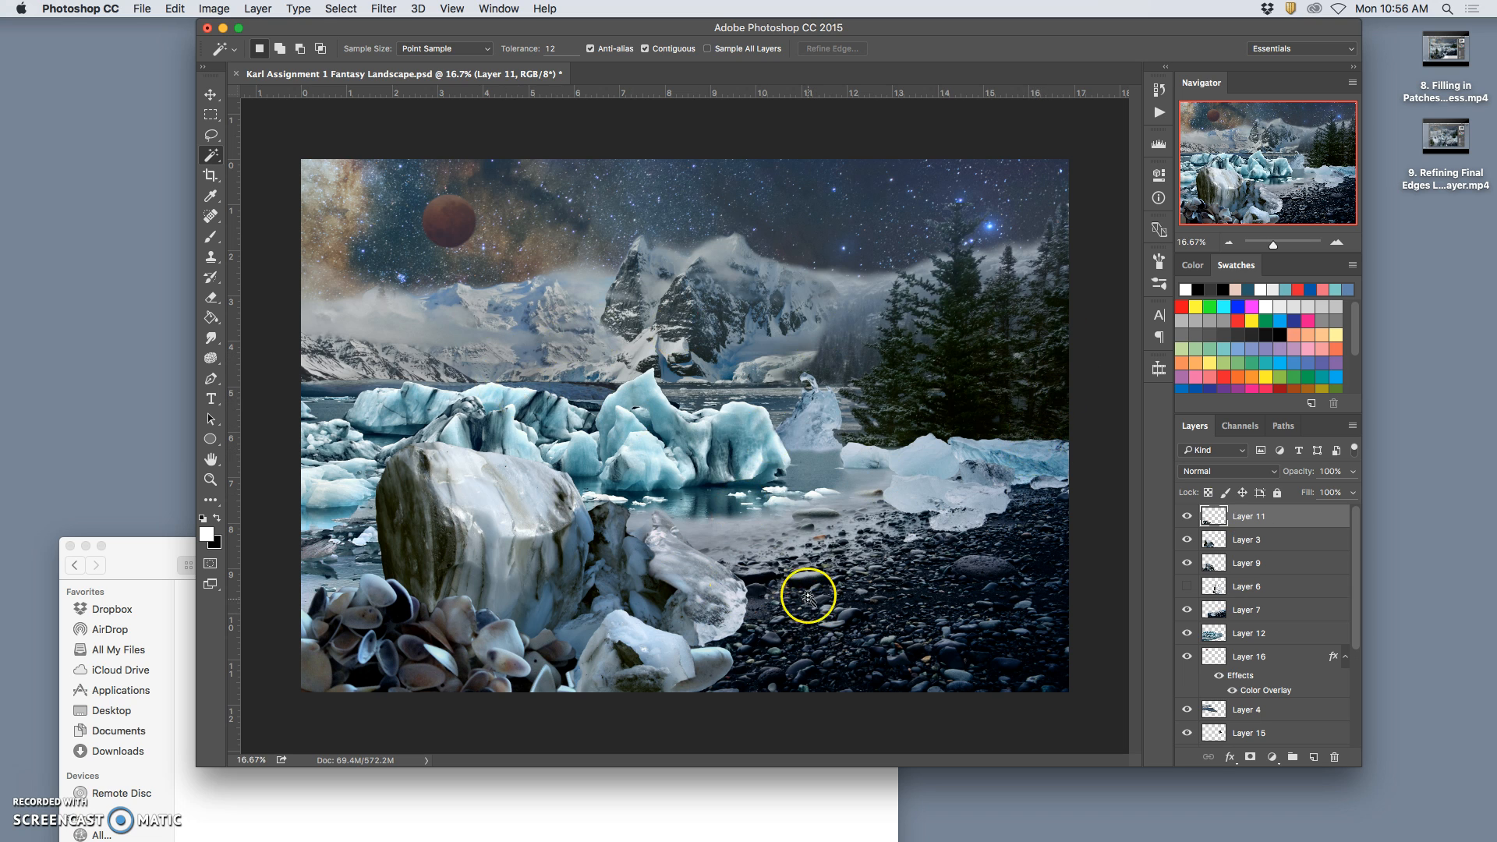
mouse_move(628, 815)
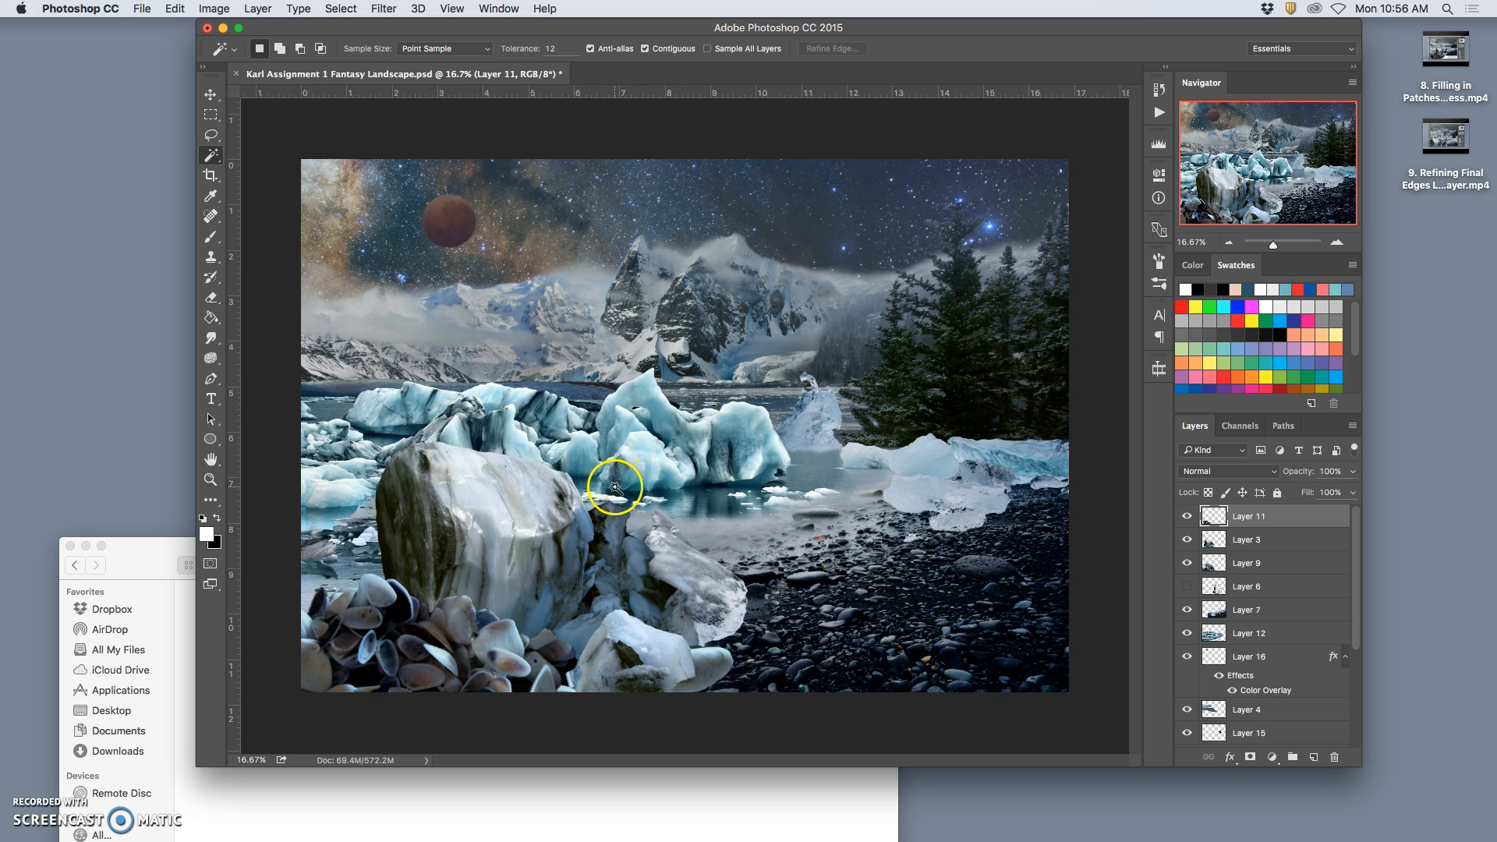
mouse_move(694, 838)
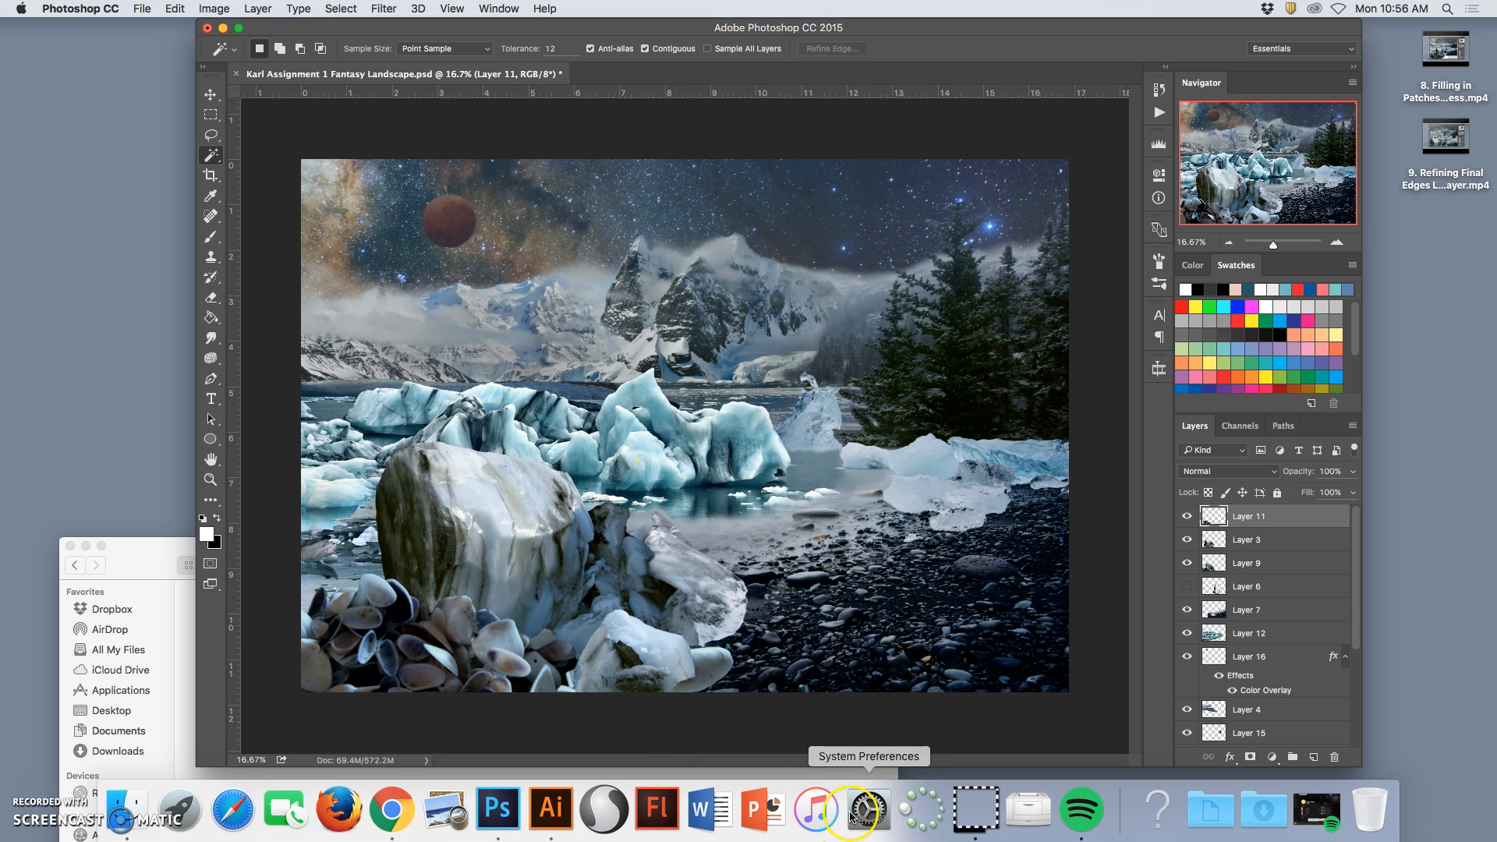
click(380, 808)
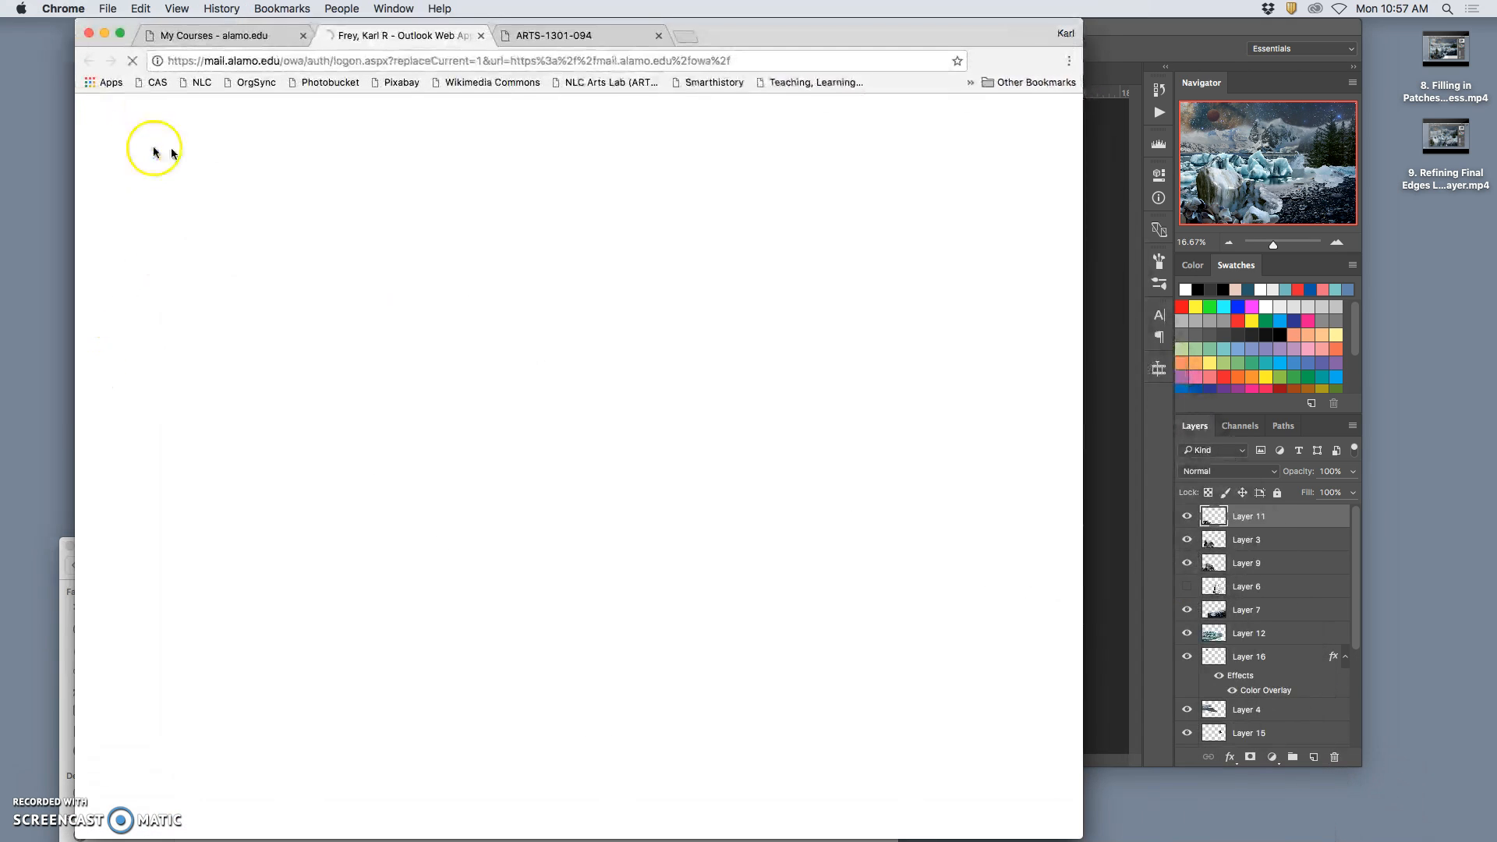
click(105, 34)
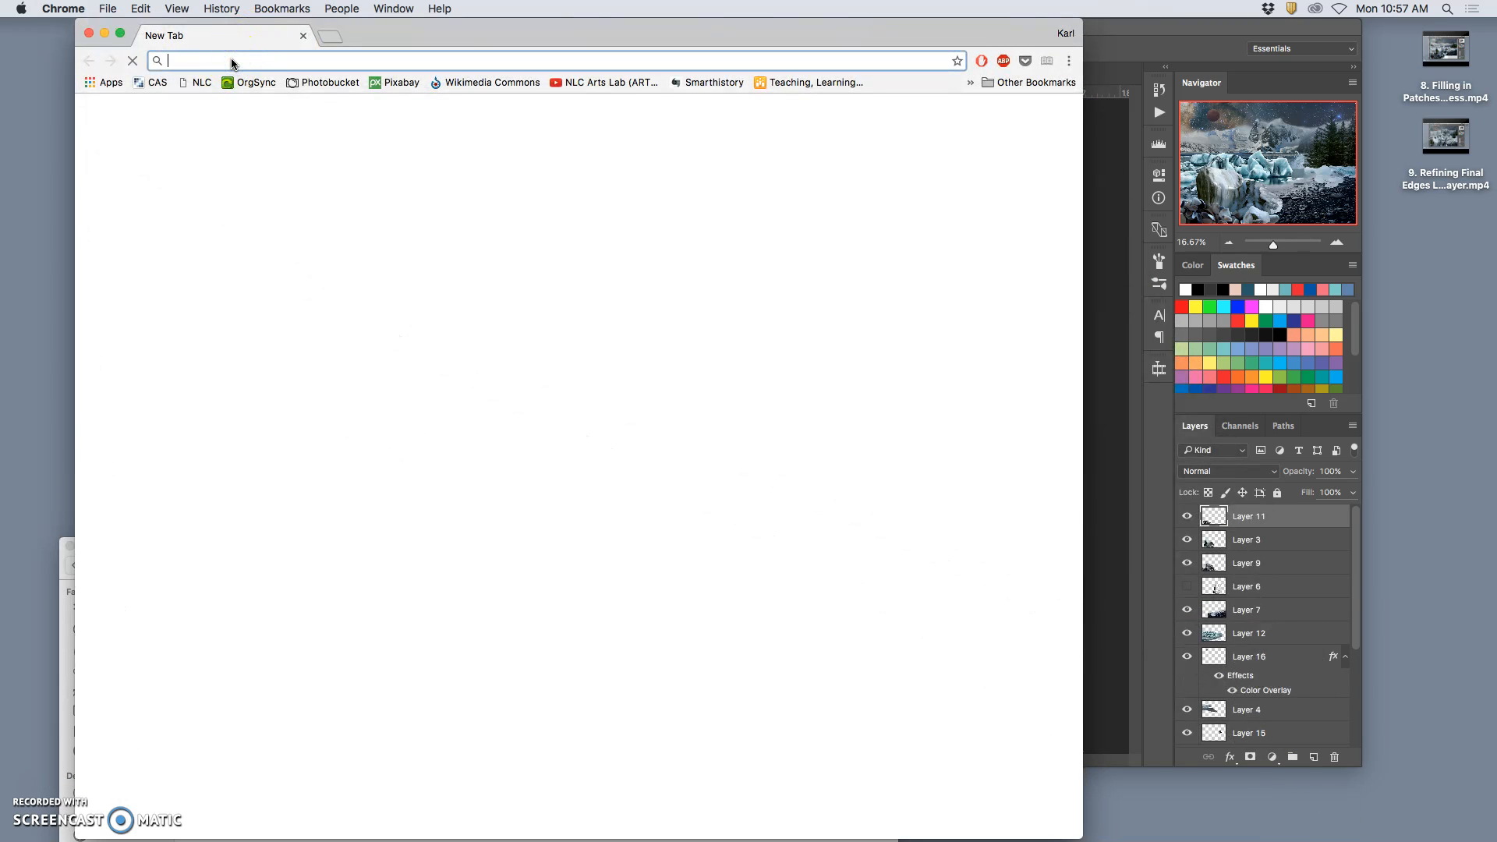
- Search Google for "texture fill" and show the image results
text(t)
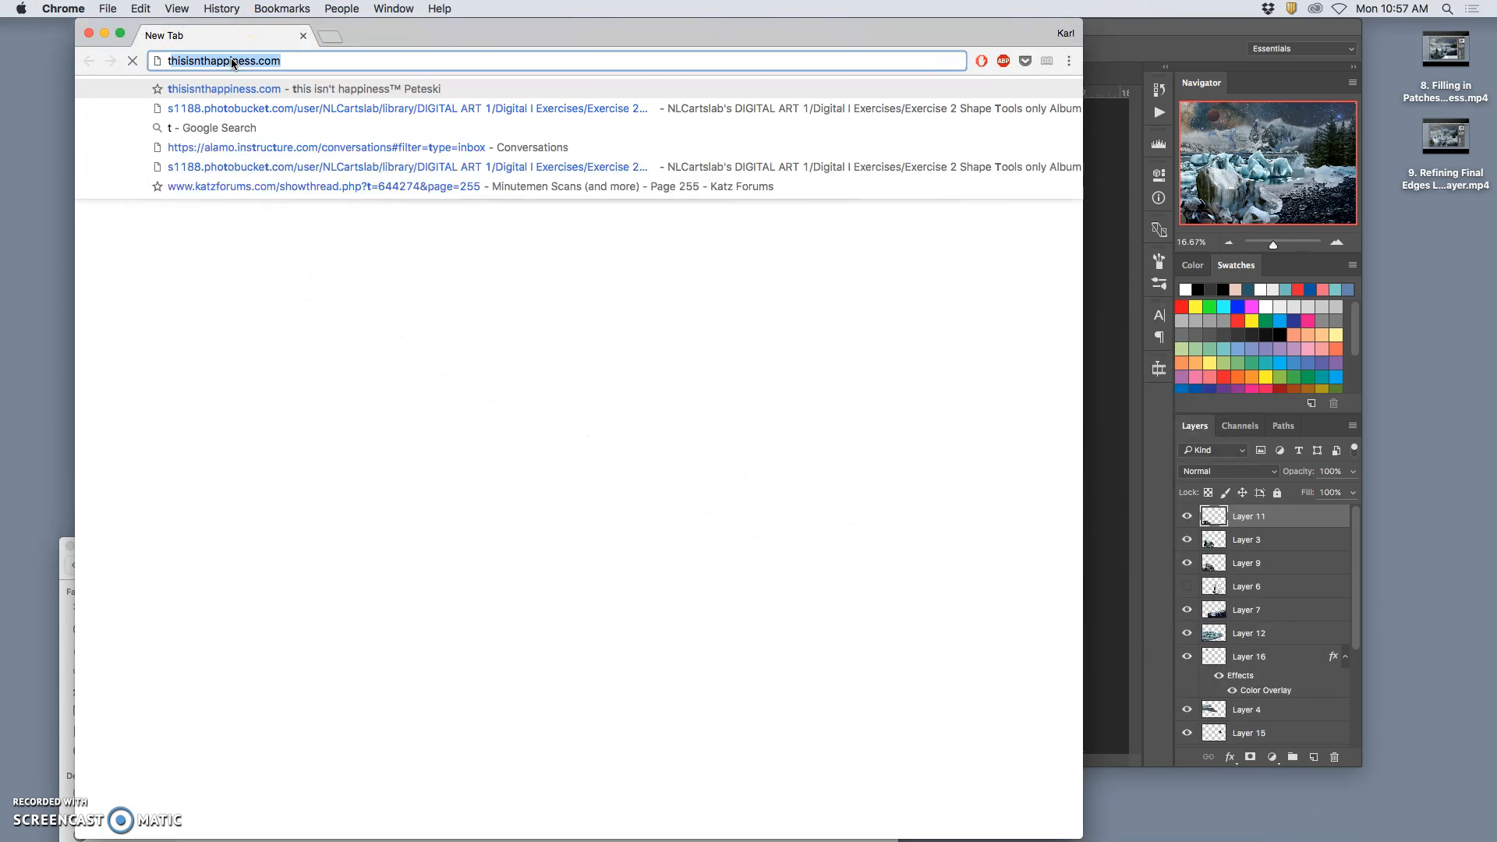
text(exture fill)
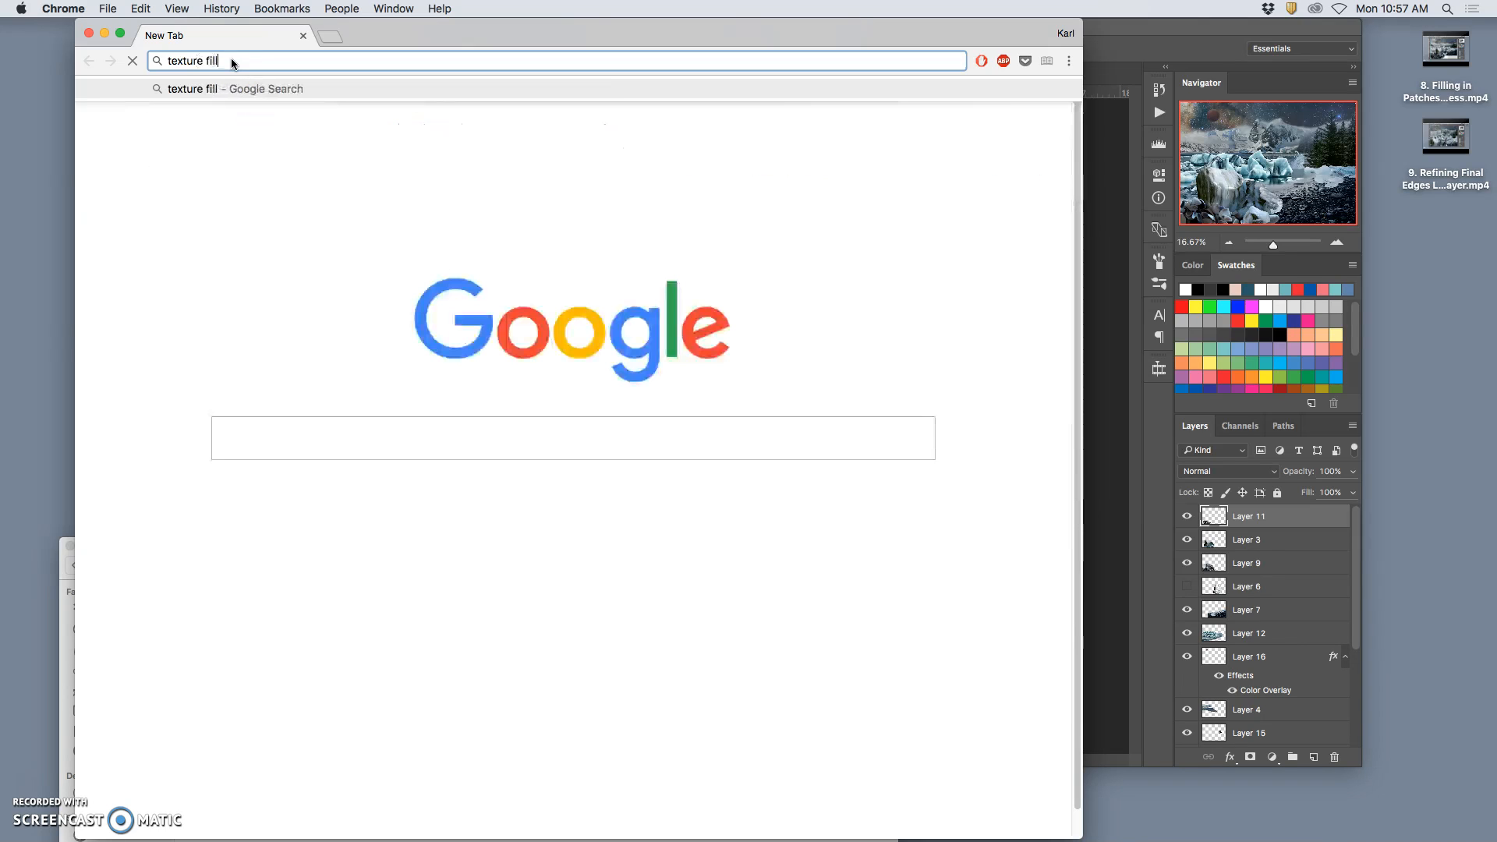
key(Return)
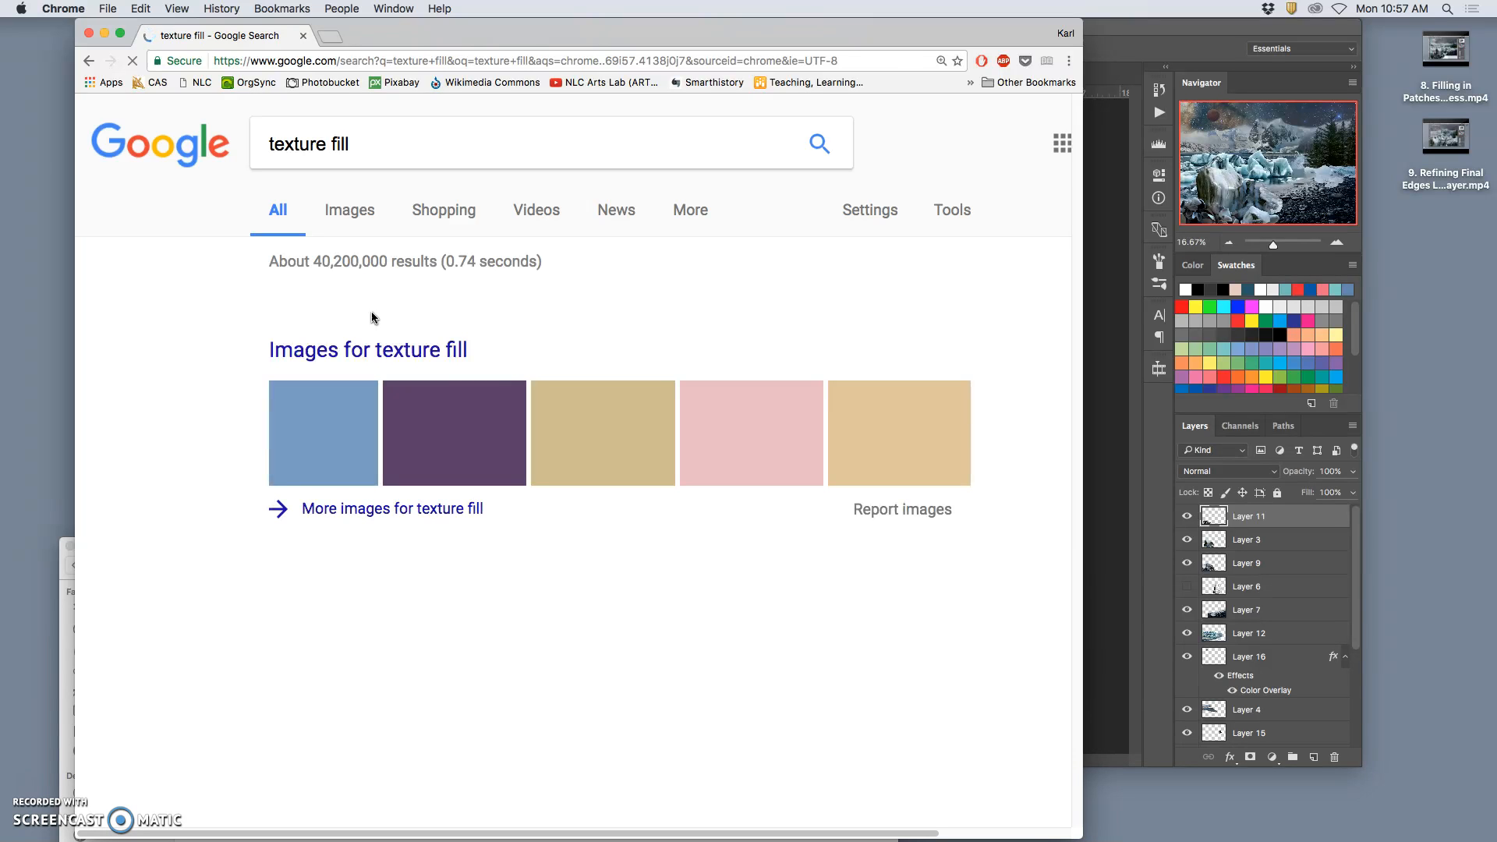
click(436, 331)
click(398, 315)
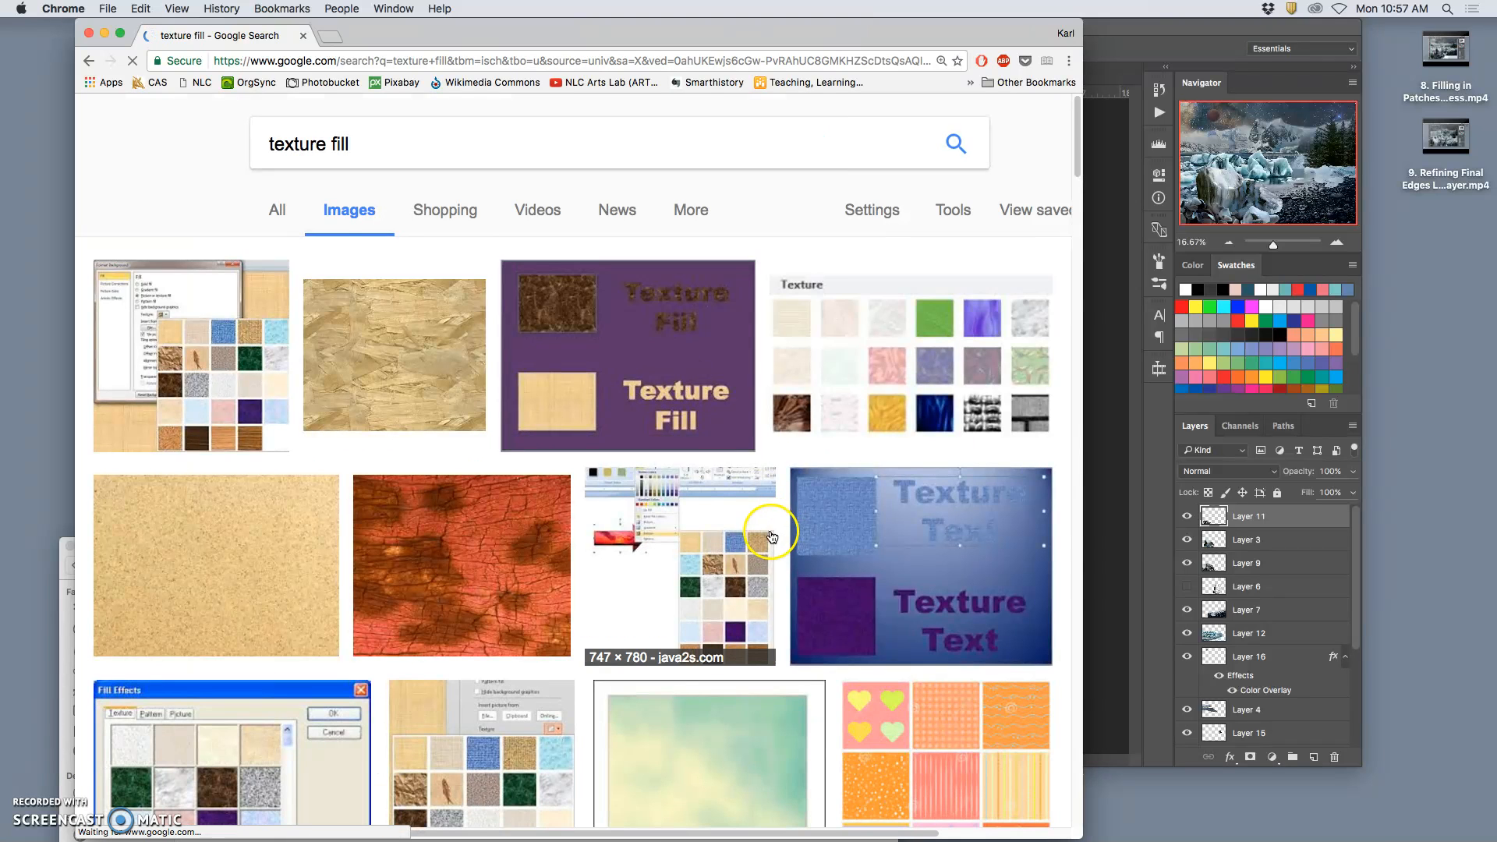
- Browse the "texture fill" image results for a texture suited to the fantasy landscape
click(767, 533)
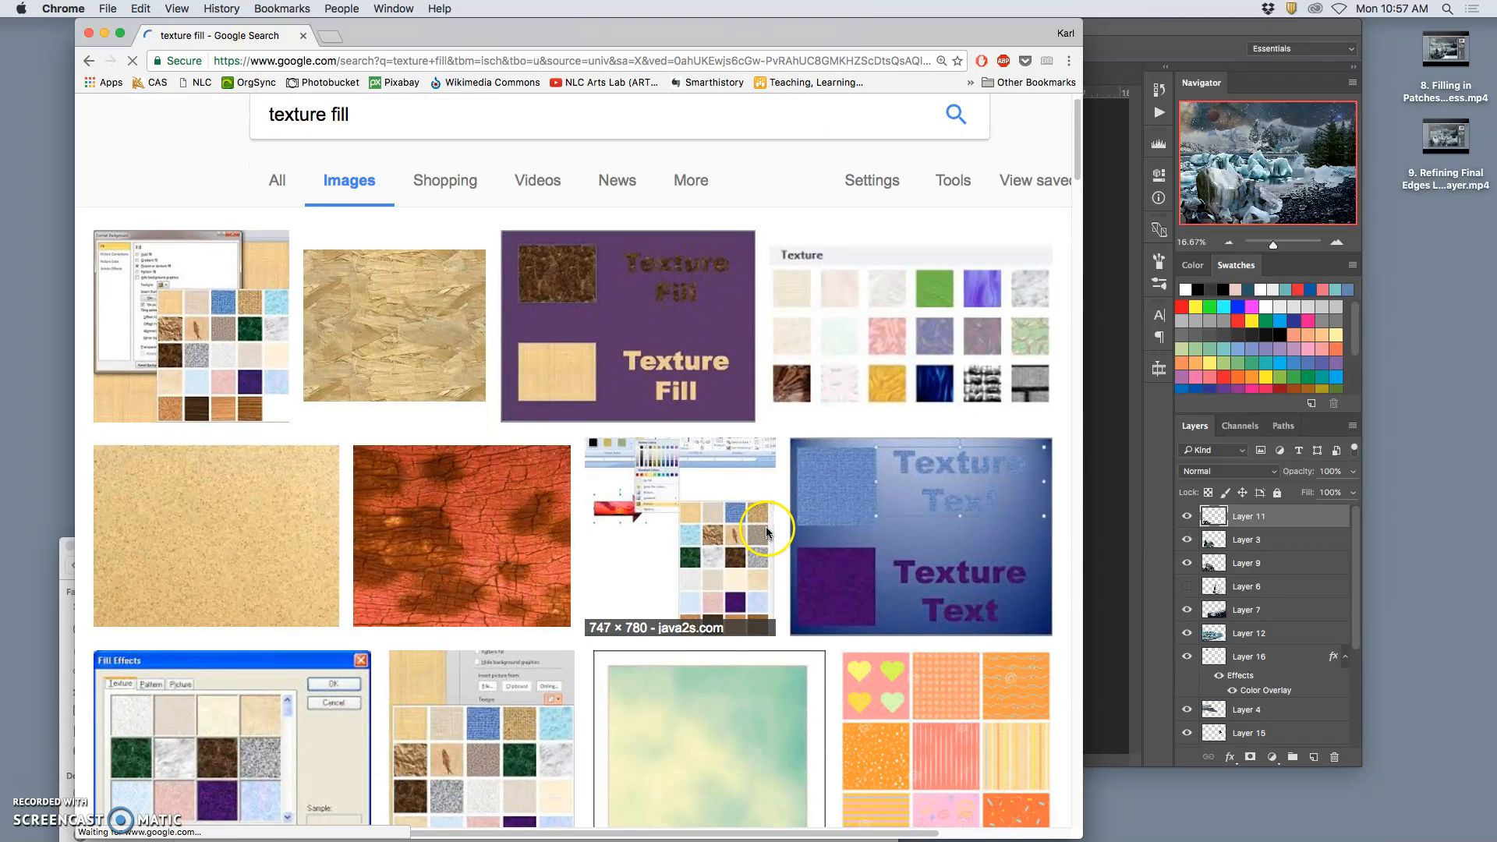
scroll(766, 533, down, 8)
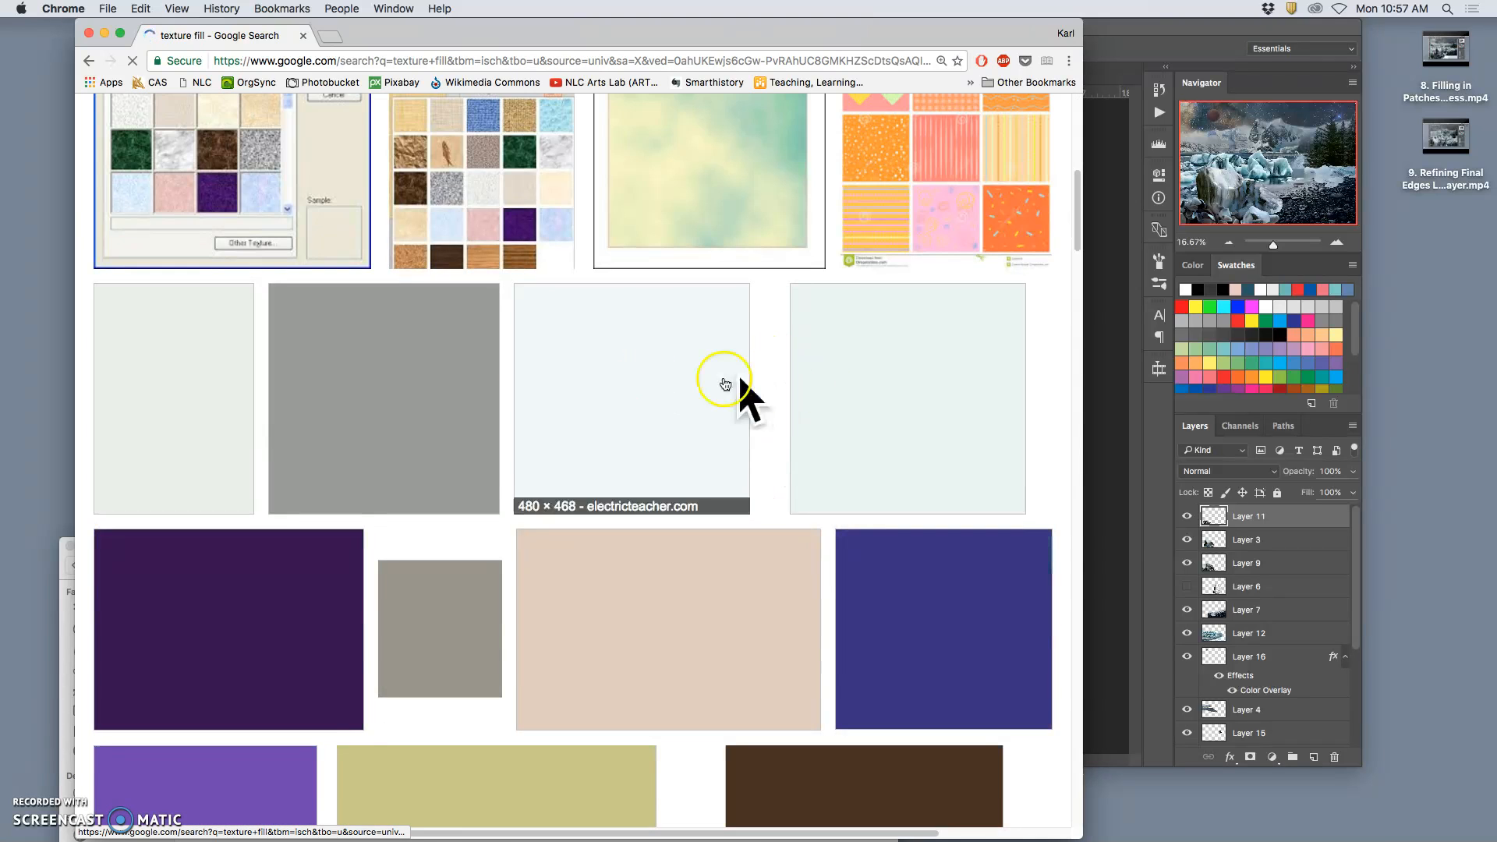
scroll(757, 384, down, 5)
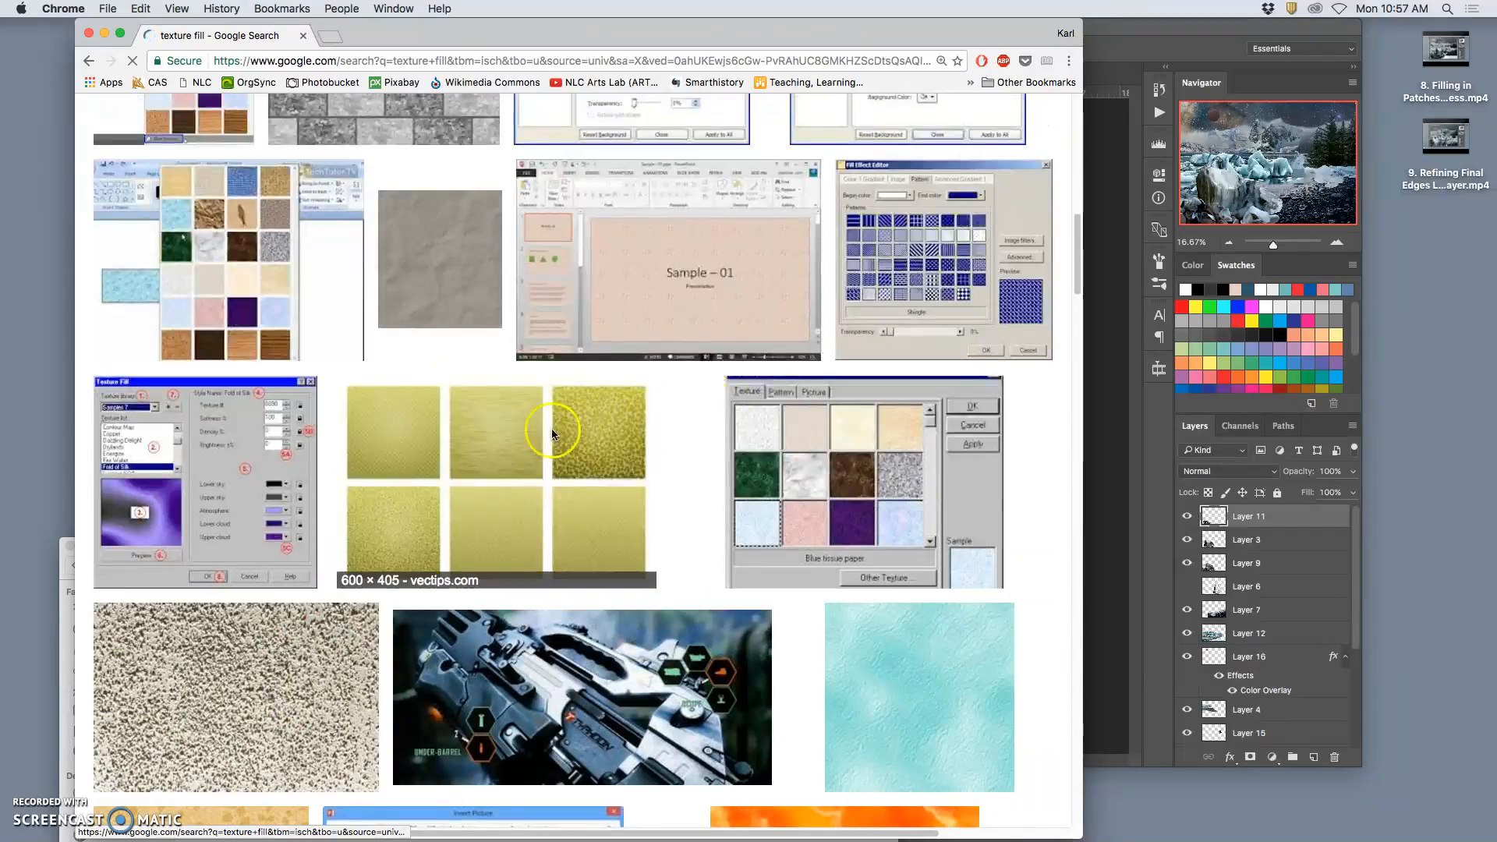
scroll(342, 691, down, 5)
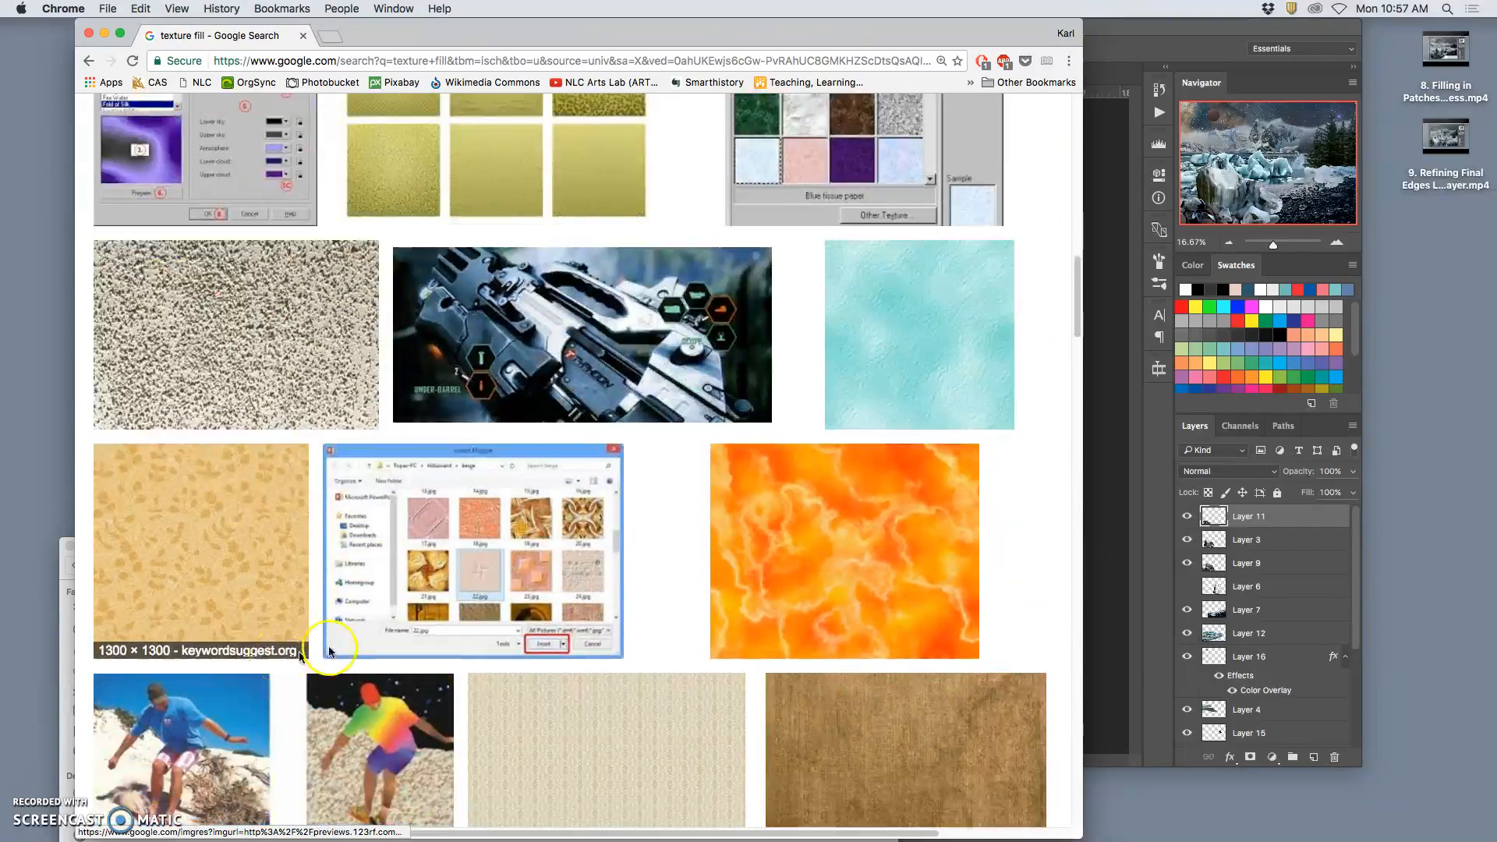
scroll(942, 487, down, 15)
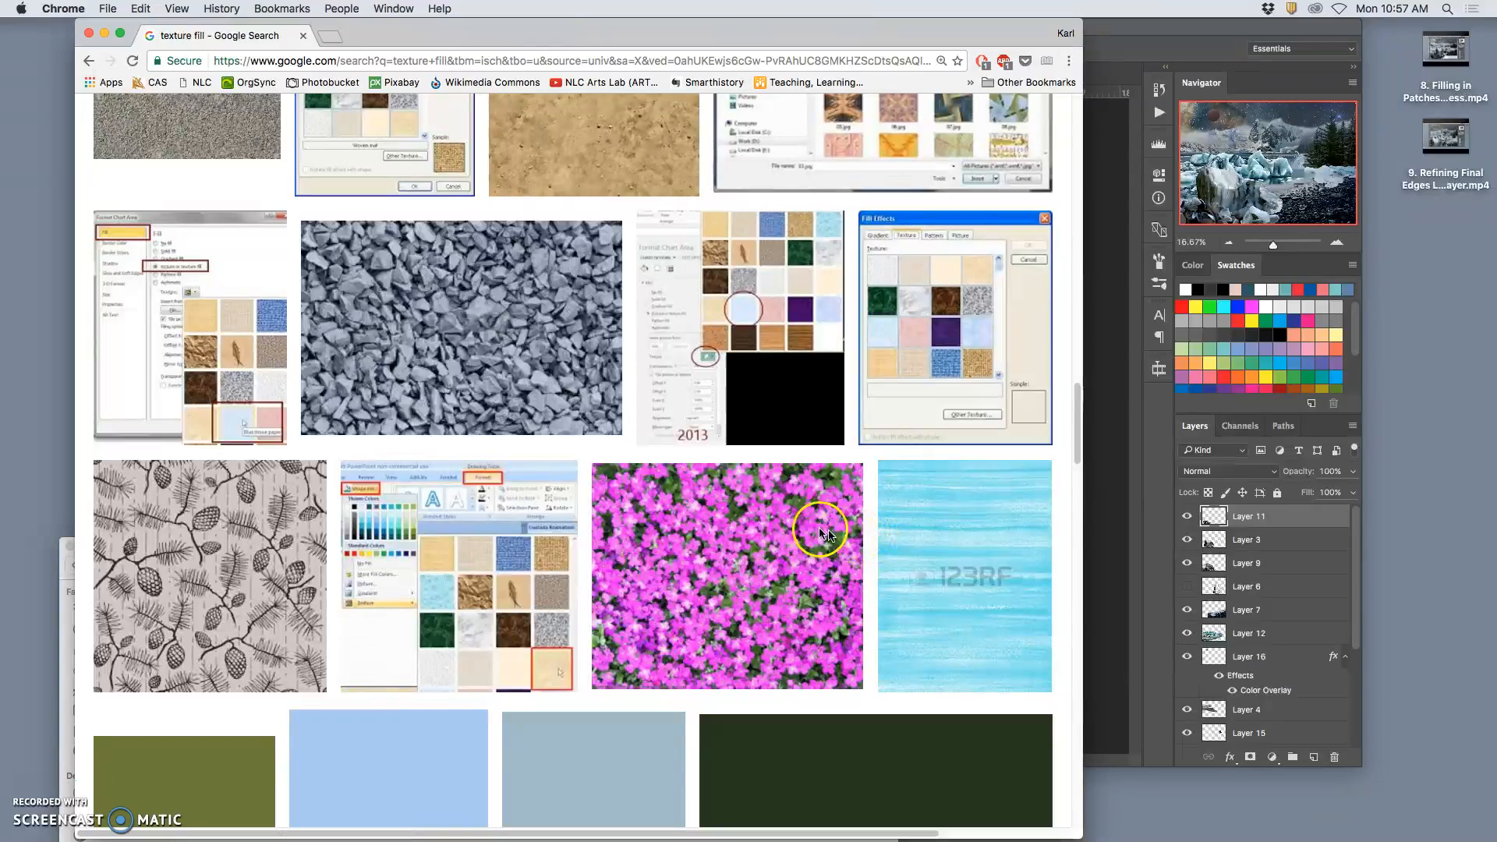
scroll(336, 281, down, 7)
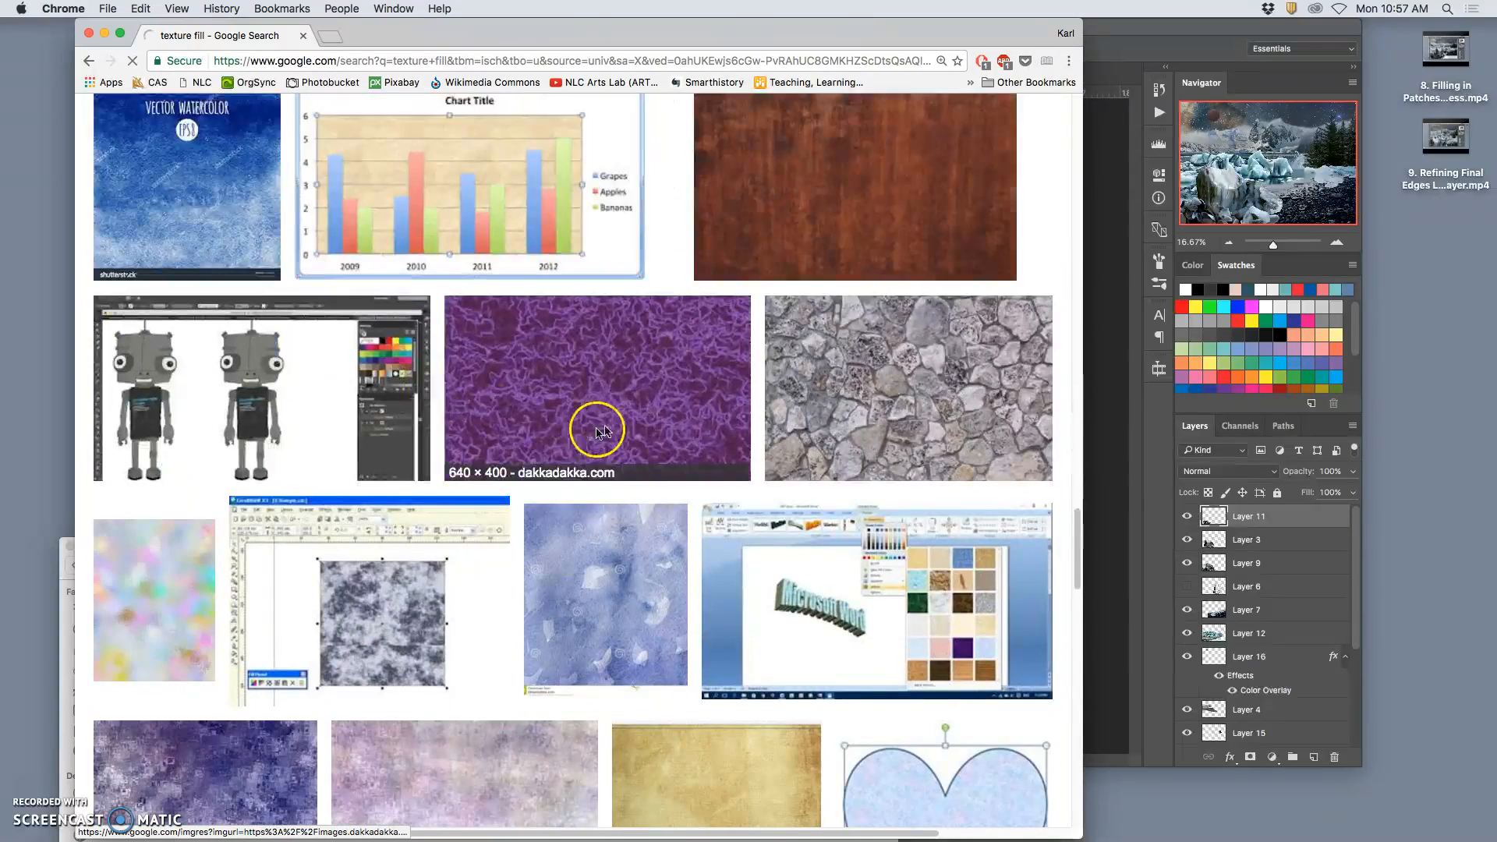
scroll(874, 408, down, 8)
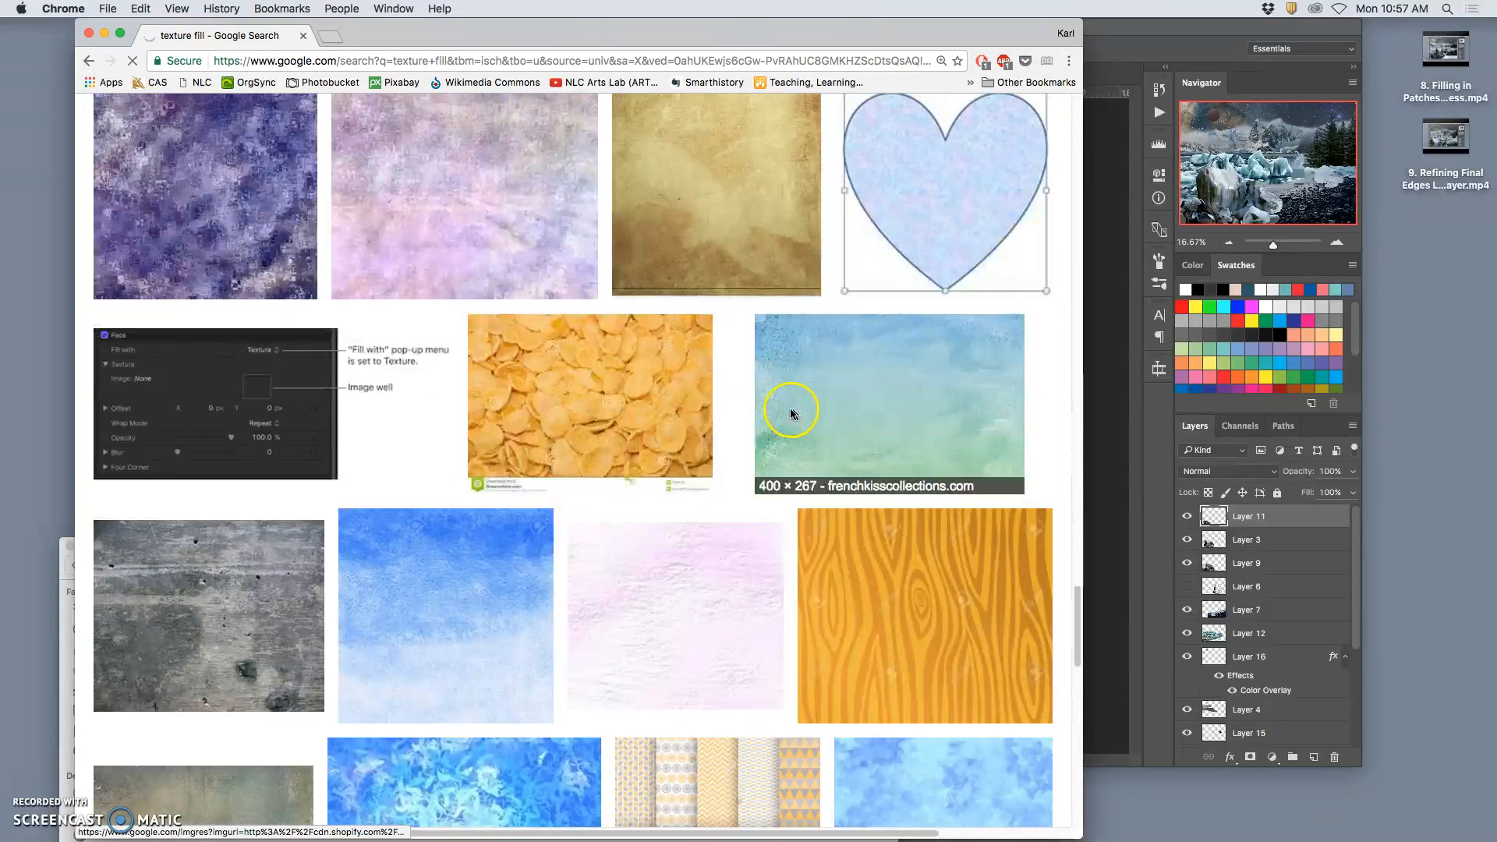
scroll(770, 501, up, 15)
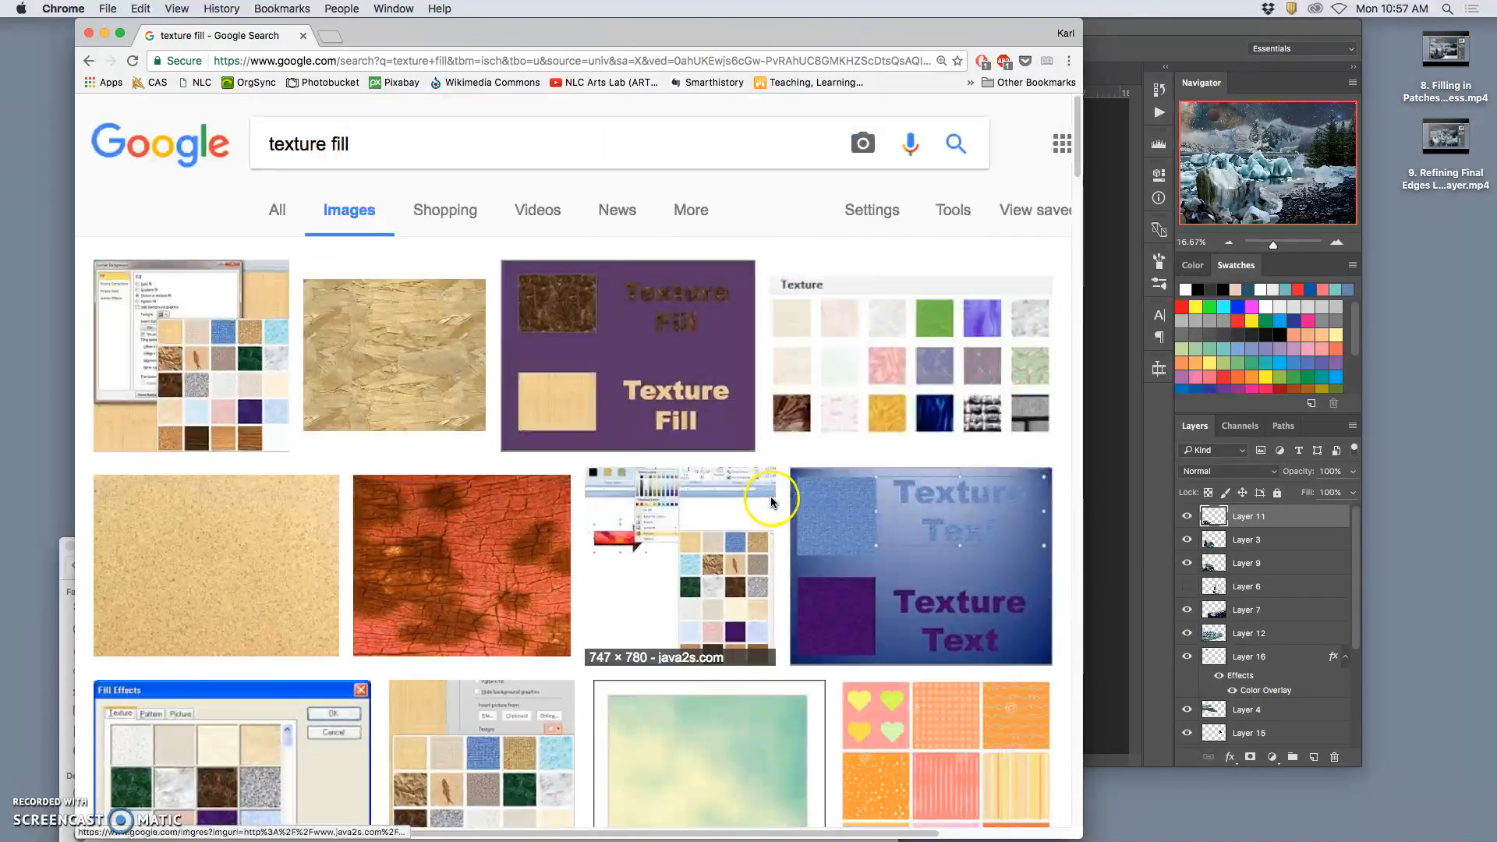
scroll(768, 495, down, 3)
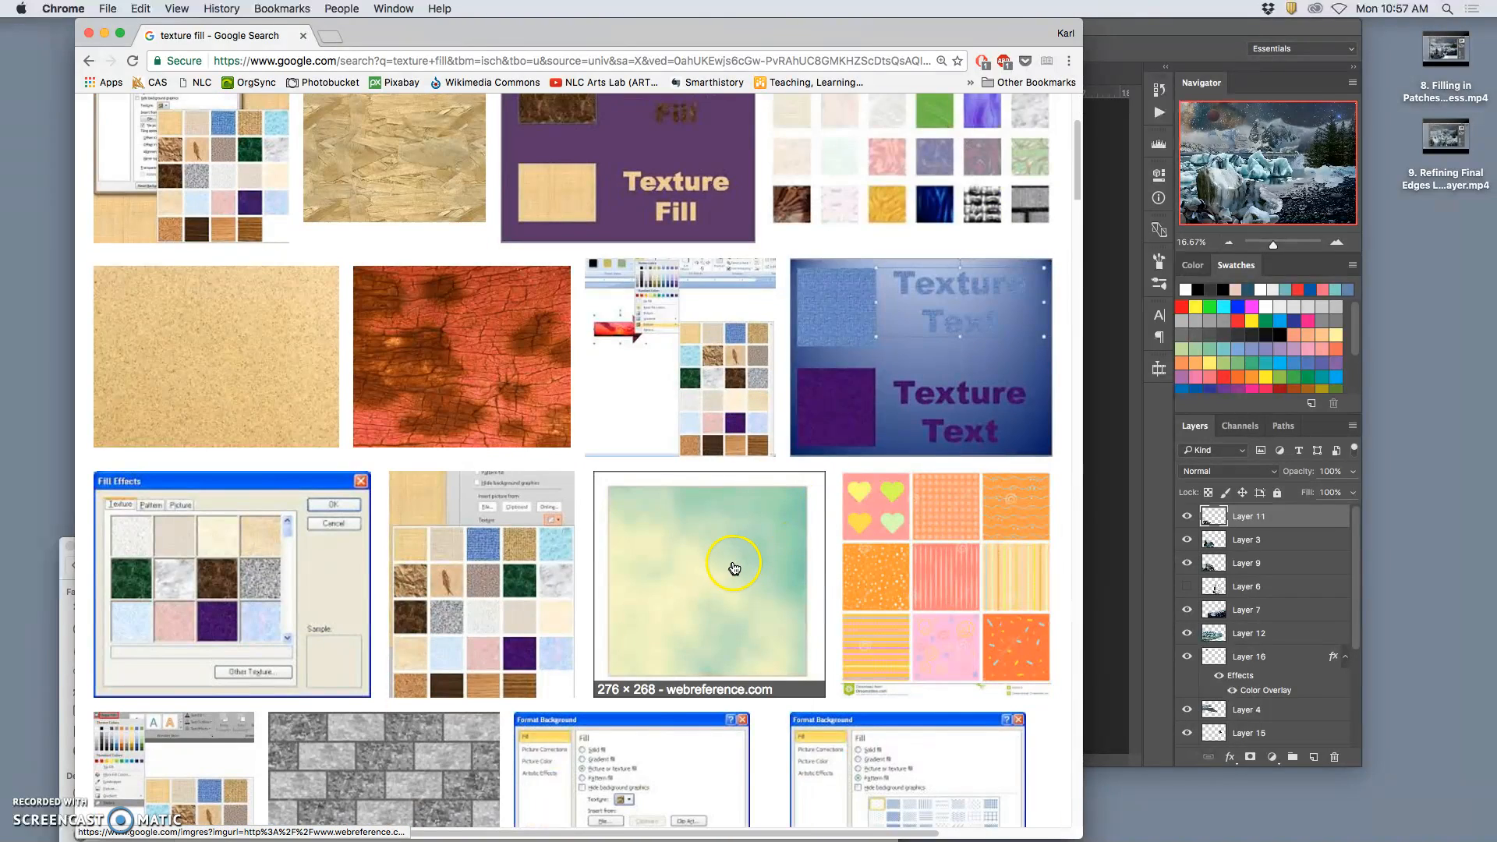
scroll(658, 400, up, 3)
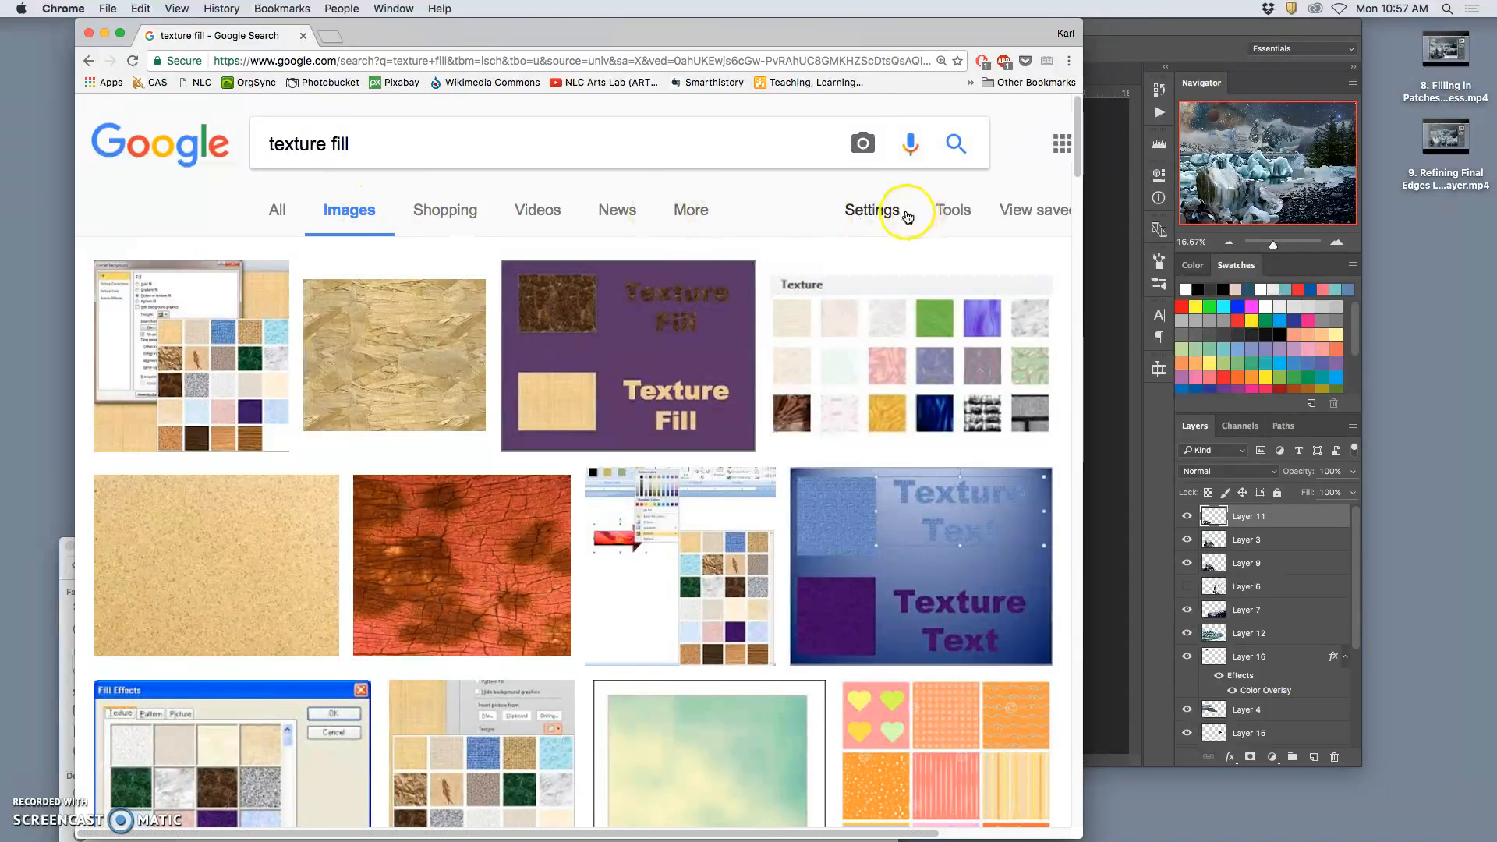
- Filter the image results by size to Large
click(698, 210)
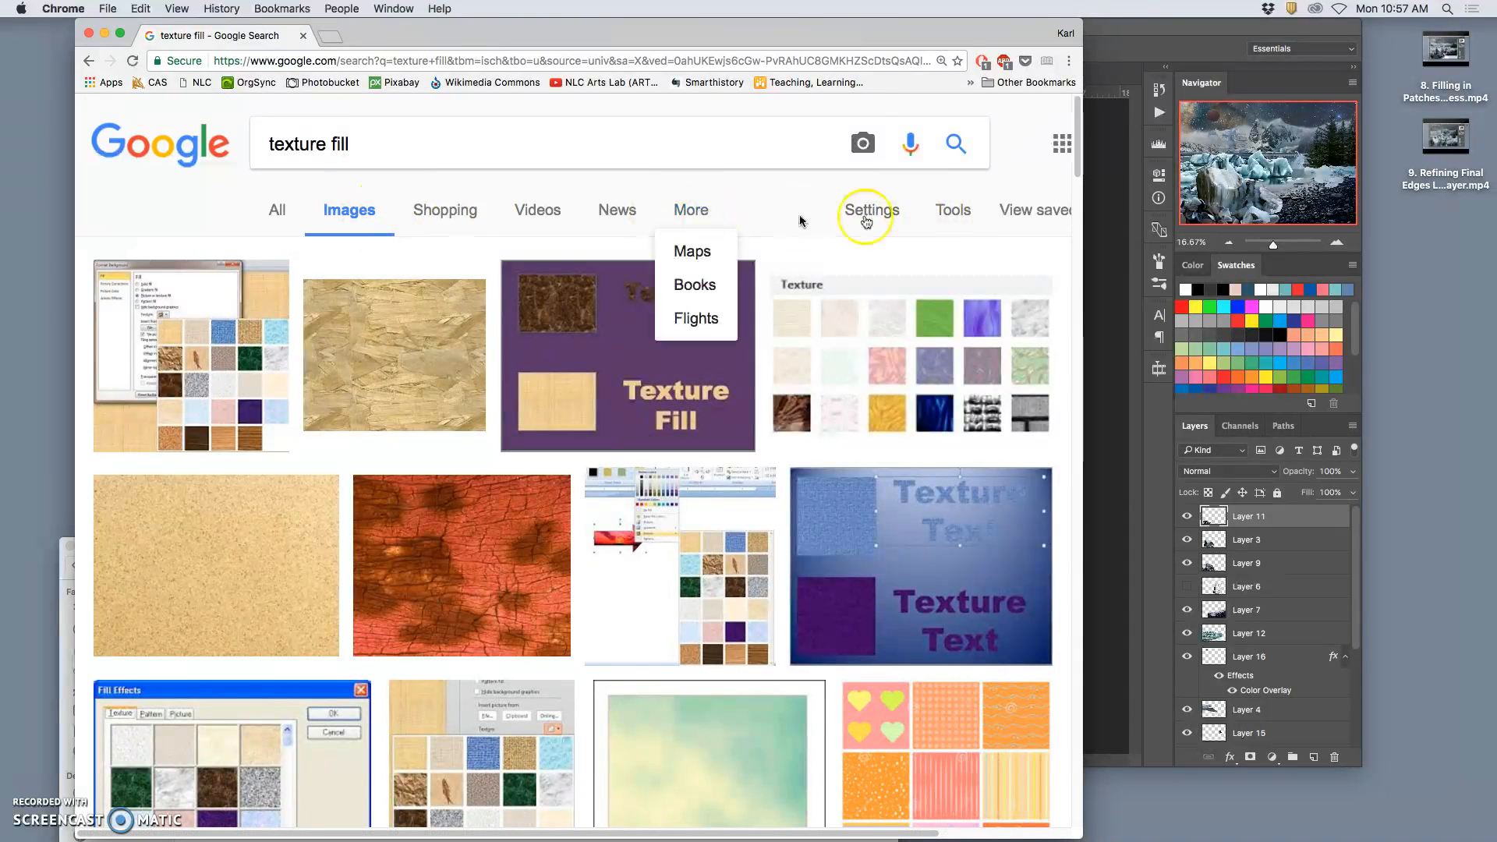
click(941, 213)
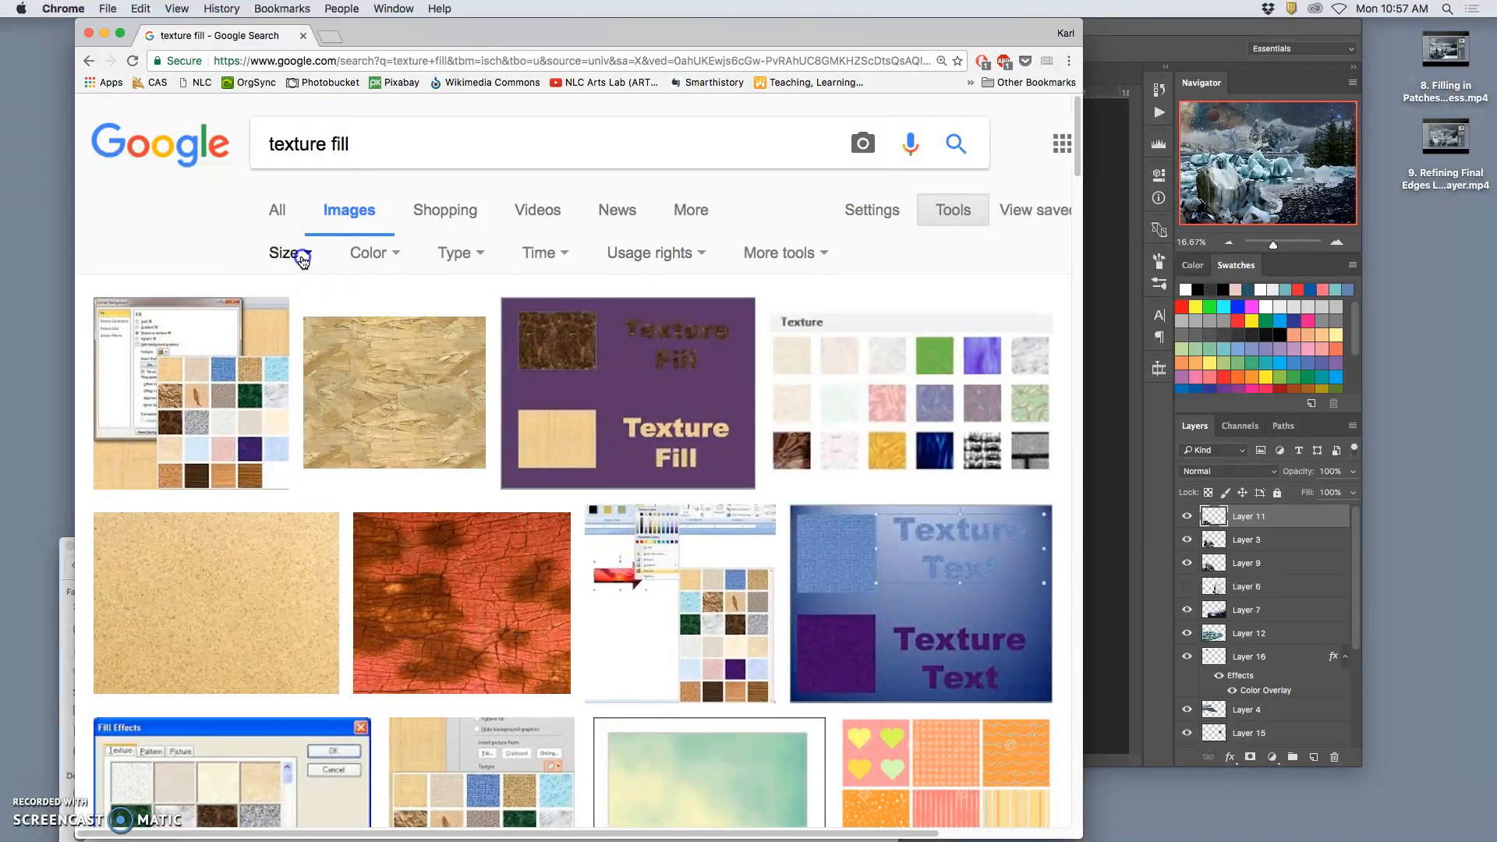
click(299, 252)
click(308, 326)
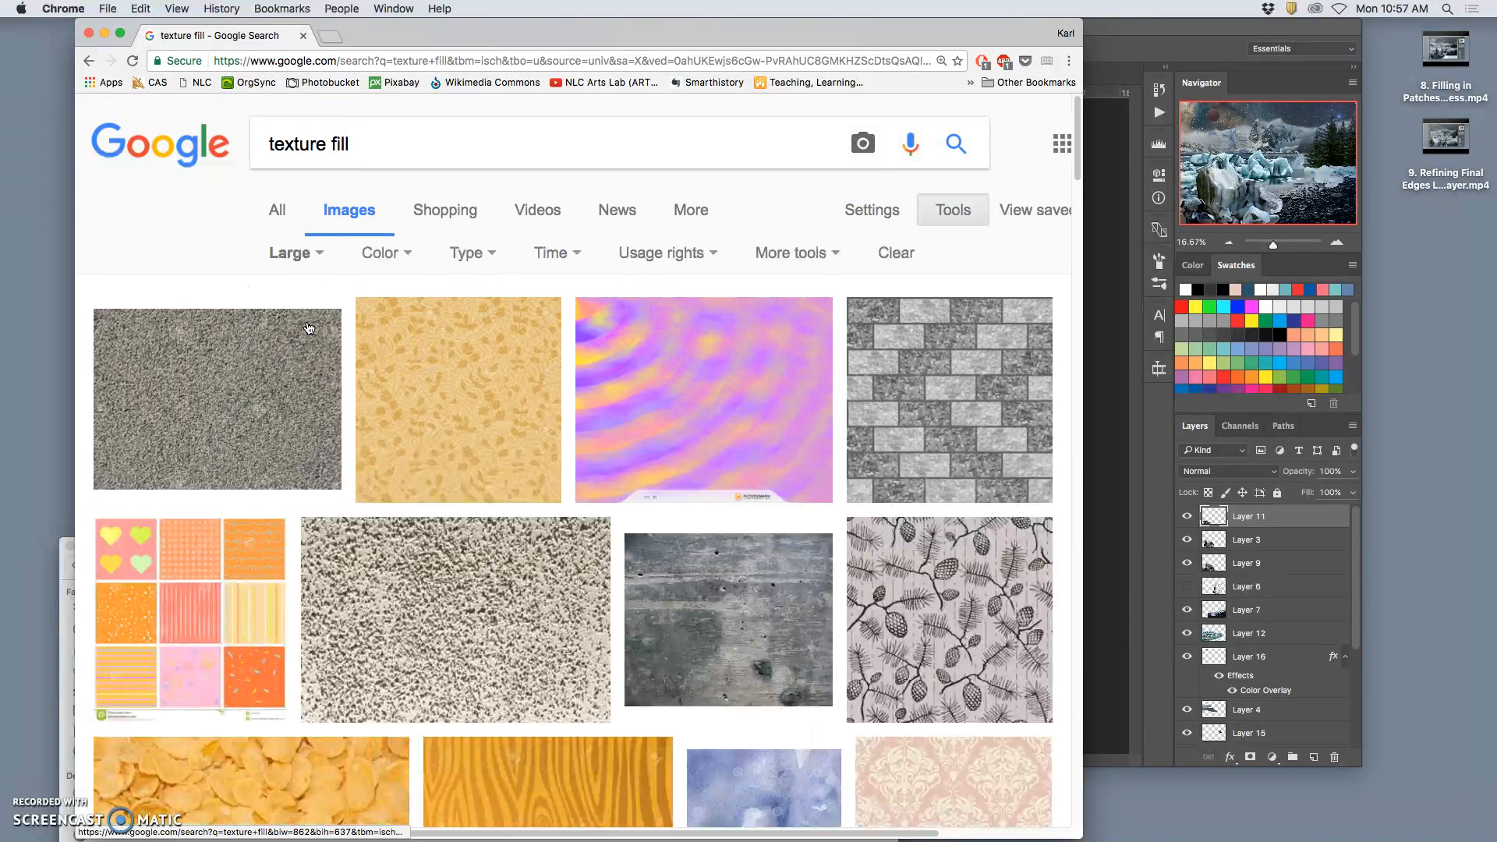
- Refine the image search to "texture fill cloudy mist"
scroll(602, 551, down, 20)
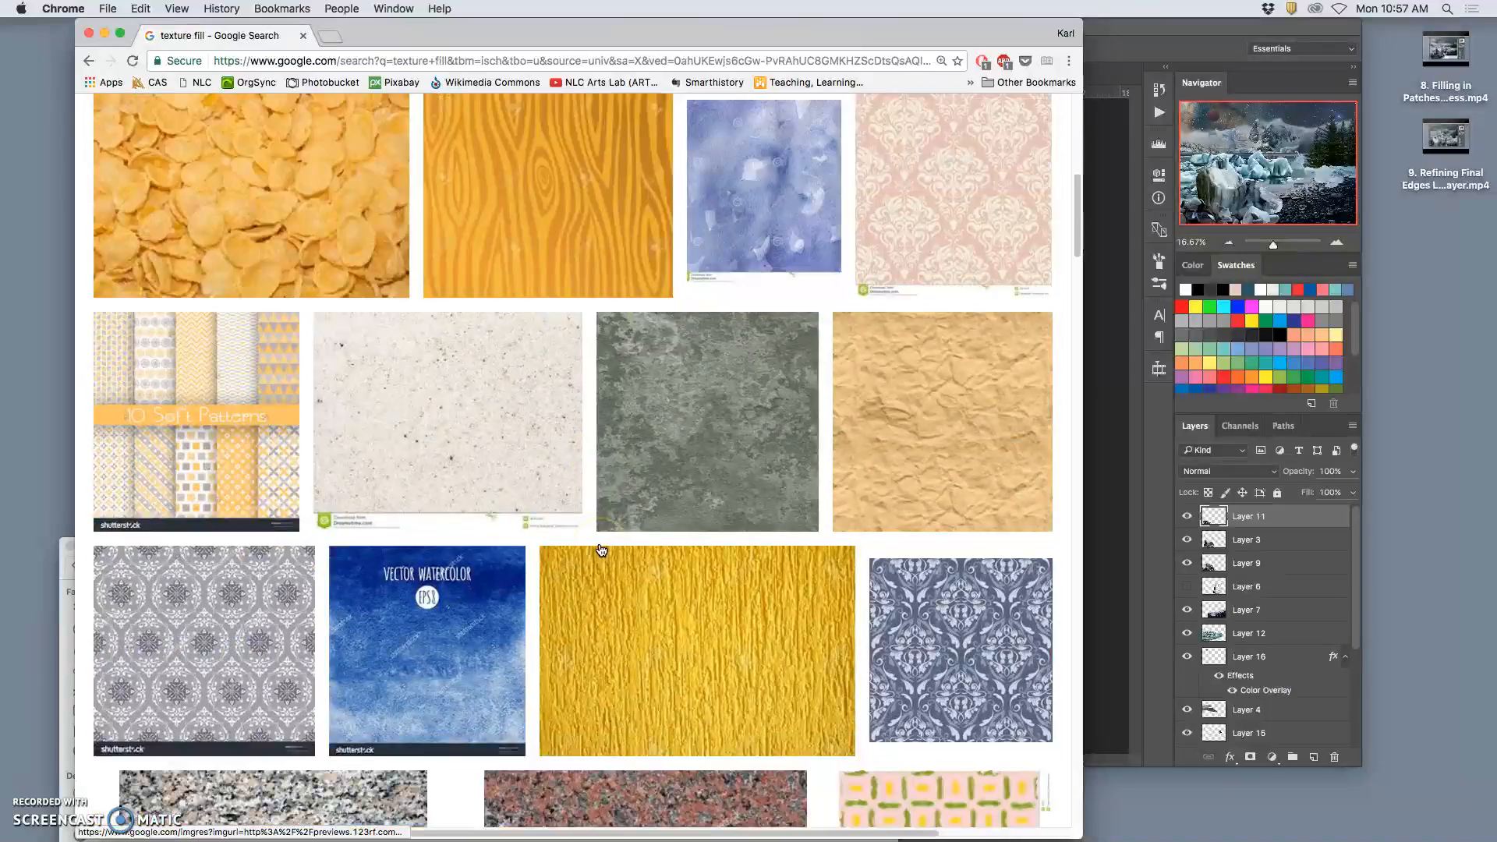
scroll(602, 550, up, 20)
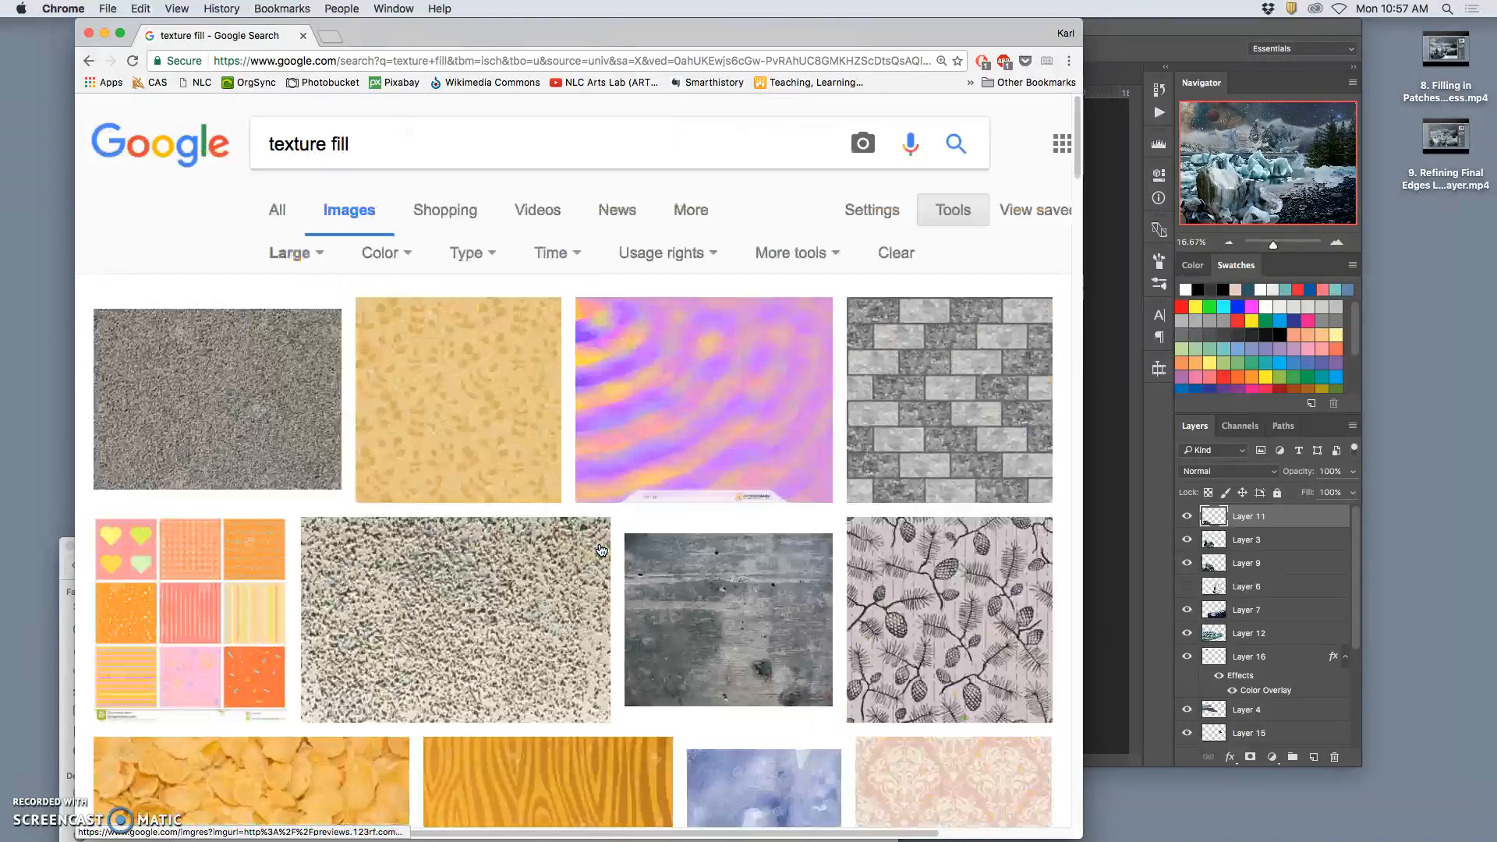
click(375, 143)
text(cloudy)
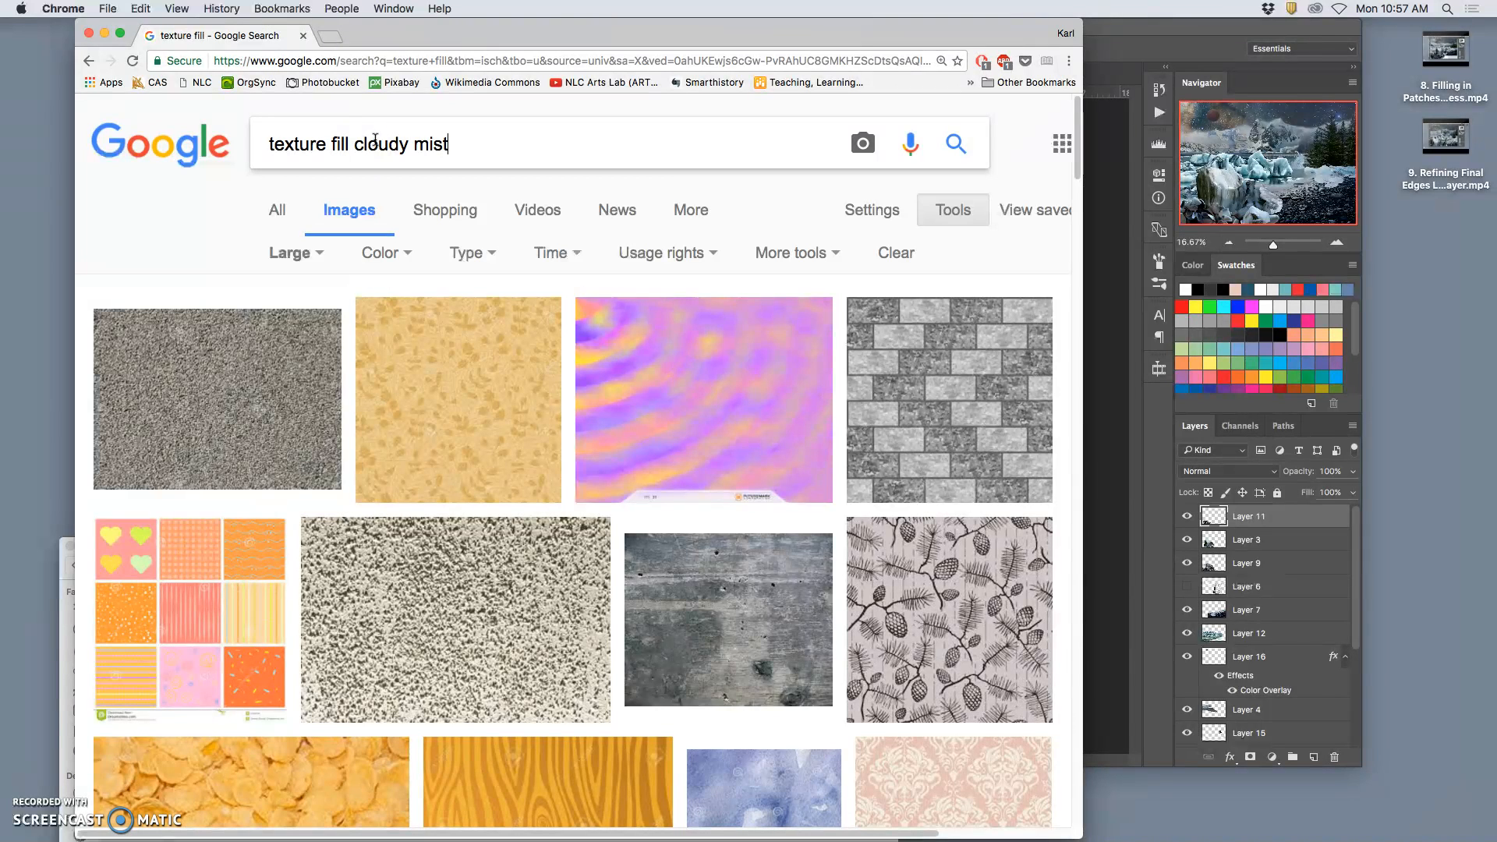
text( mist)
key(Return)
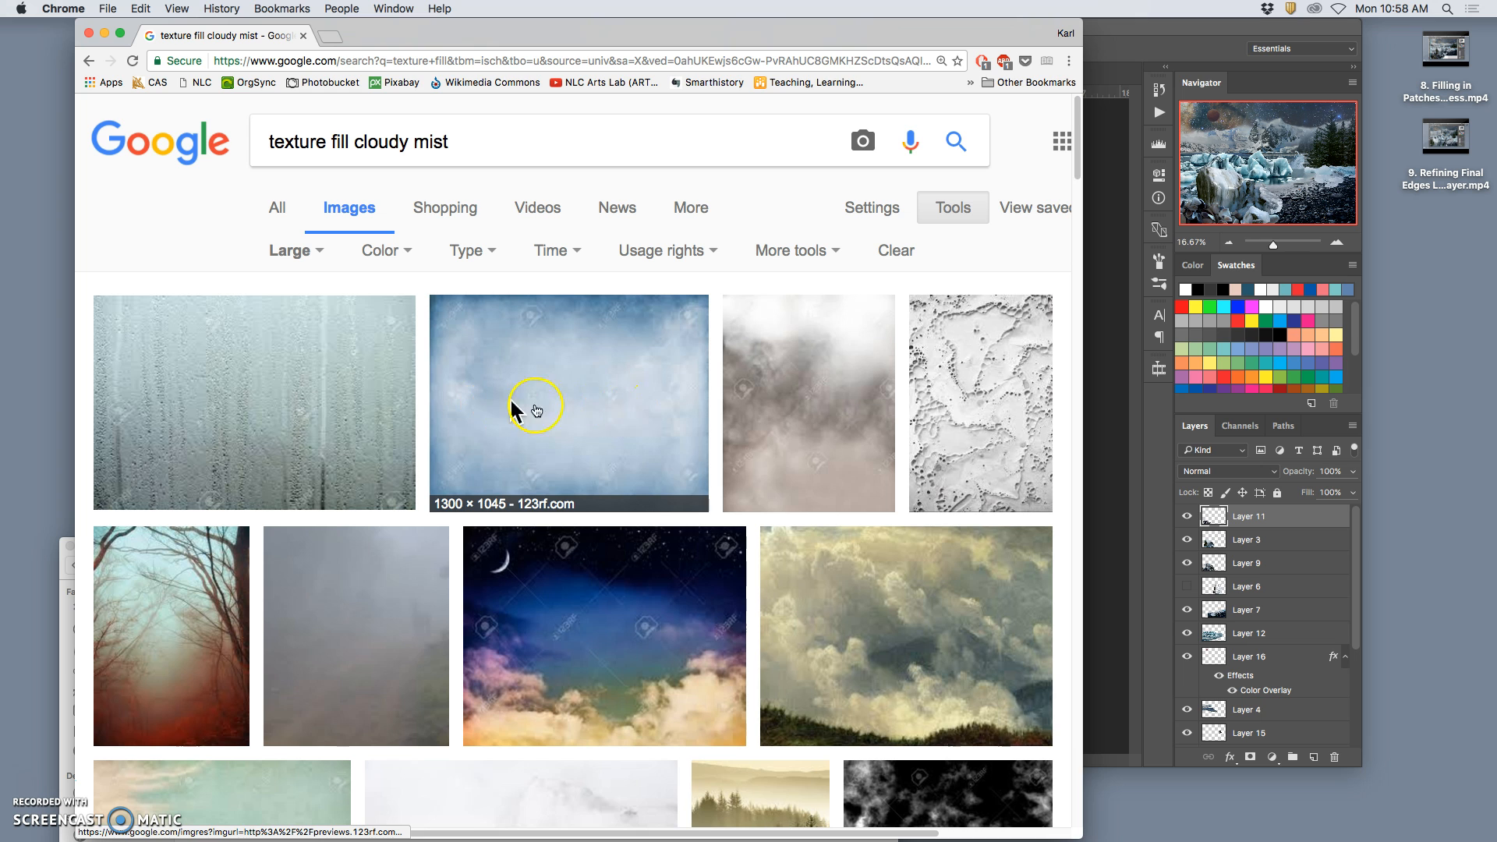
- Open the painted cloudy sky image and the plain grey mist image from the results in new tabs
scroll(697, 588, down, 3)
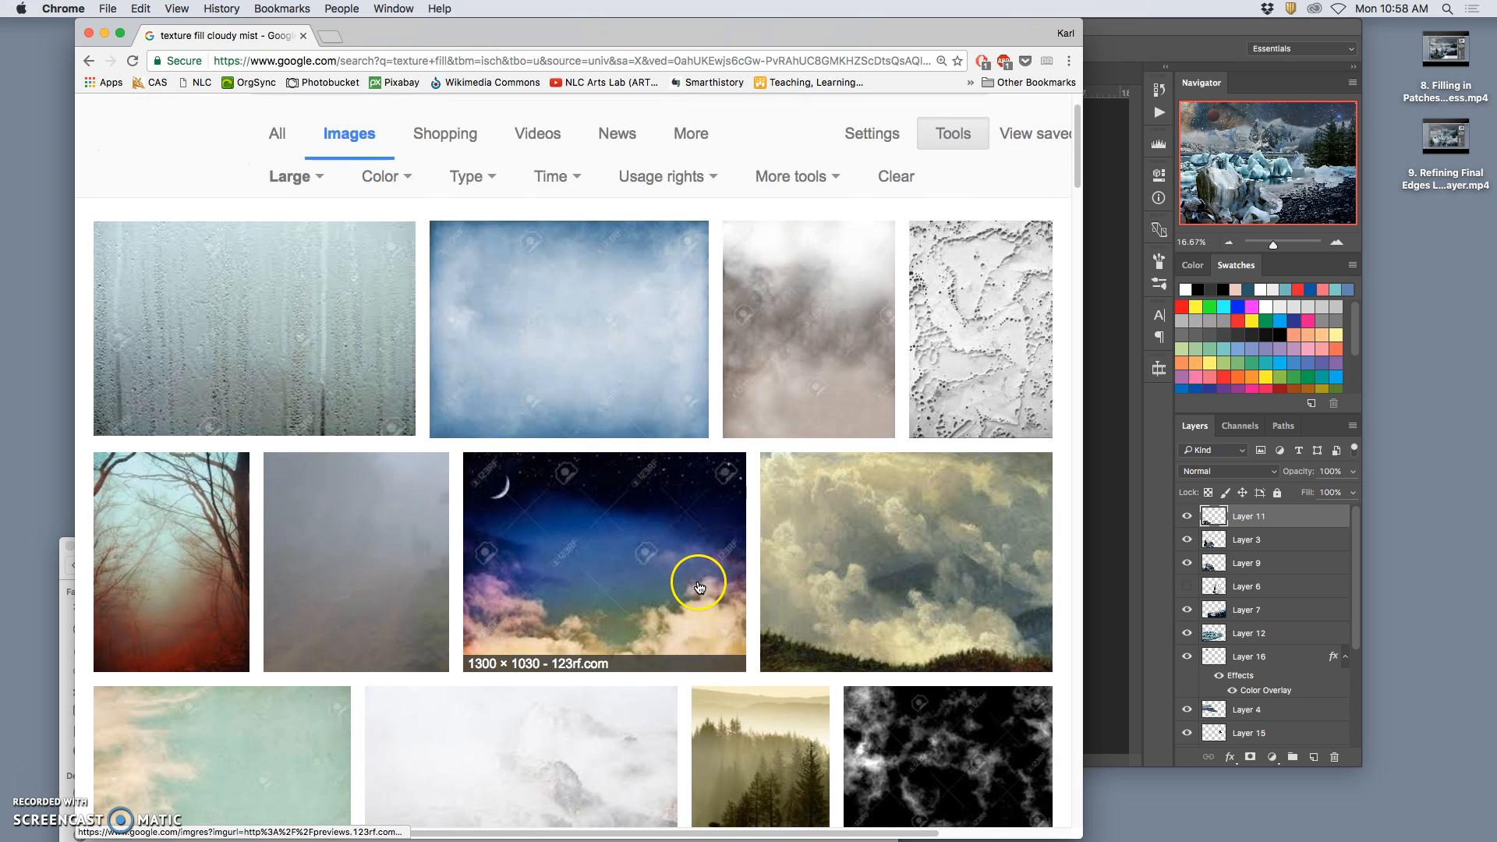
scroll(699, 587, down, 2)
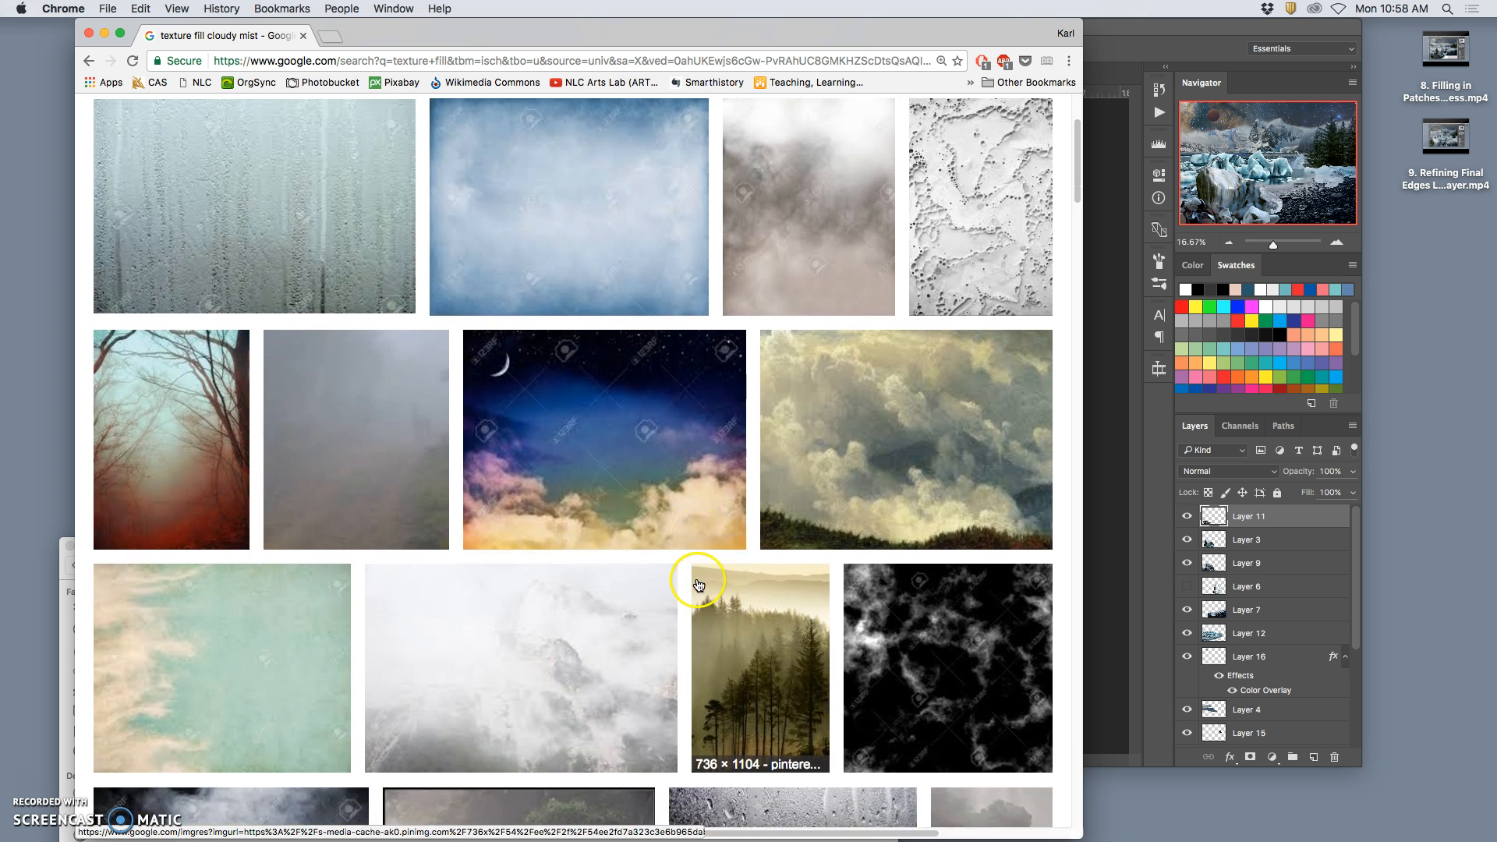
right_click(880, 453)
click(901, 458)
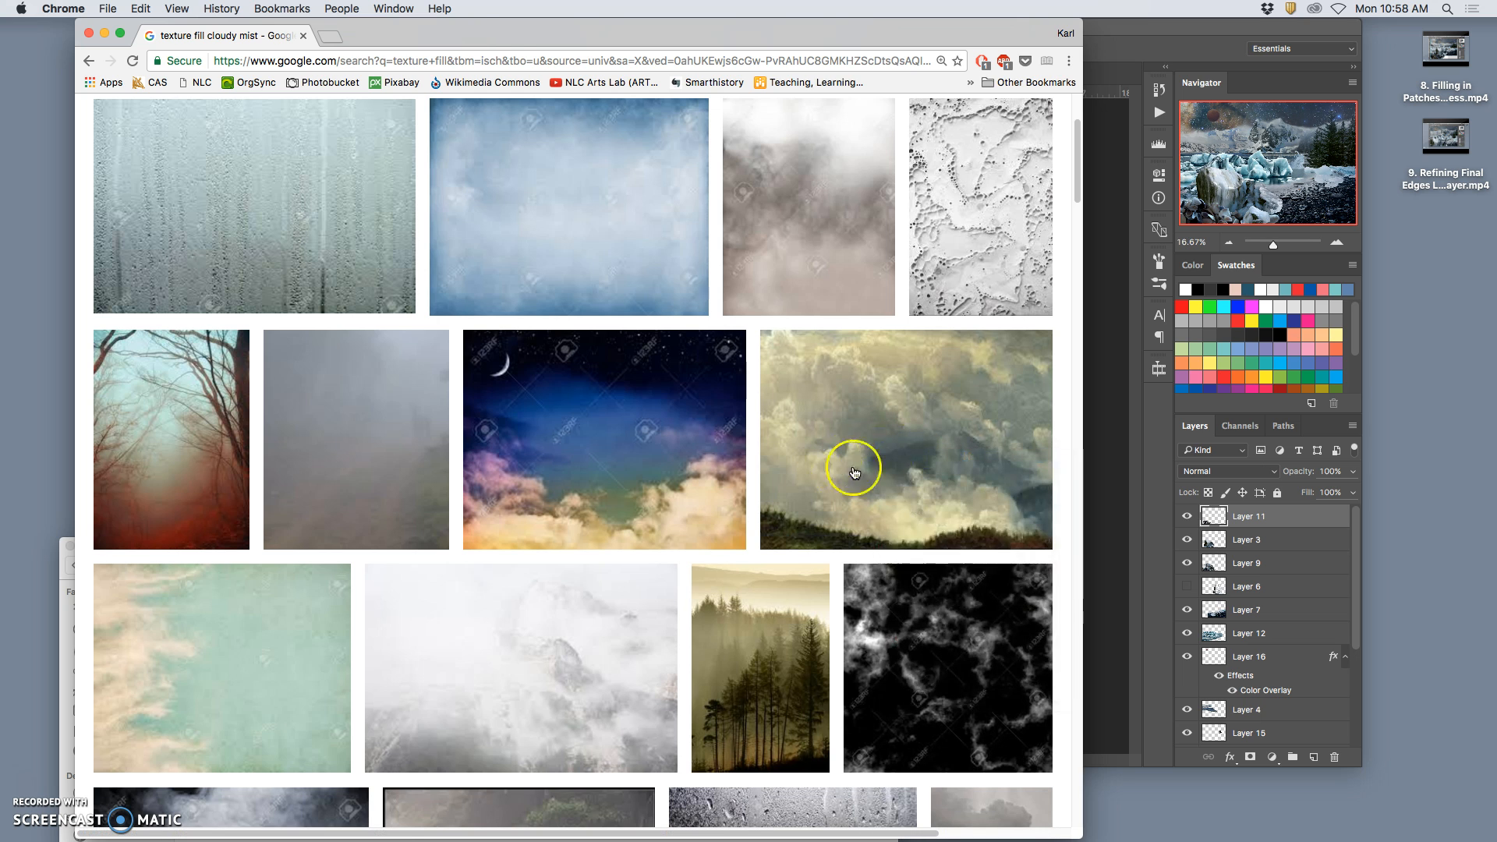
right_click(352, 429)
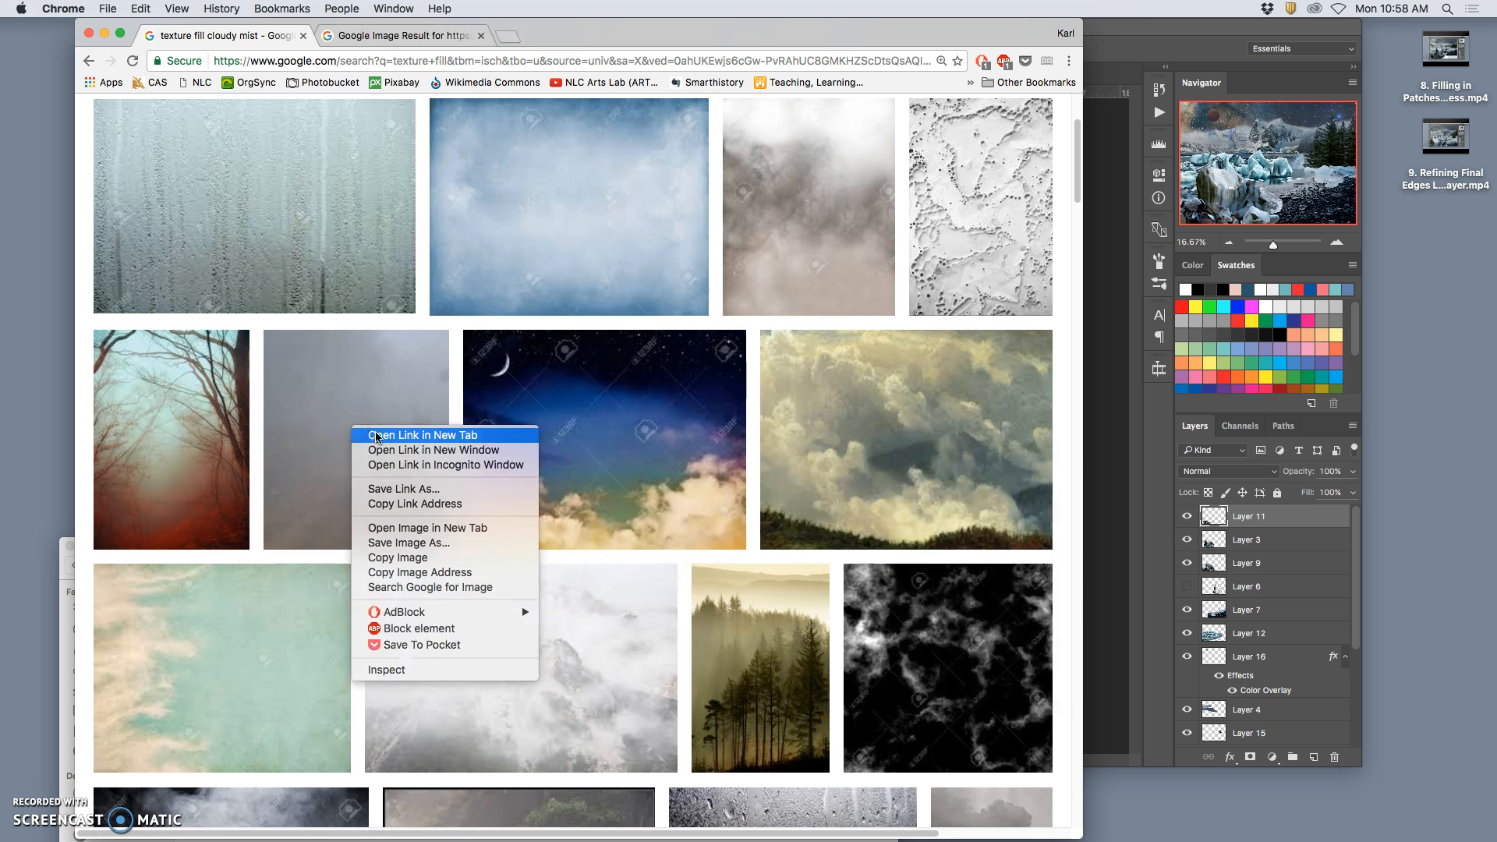
click(396, 439)
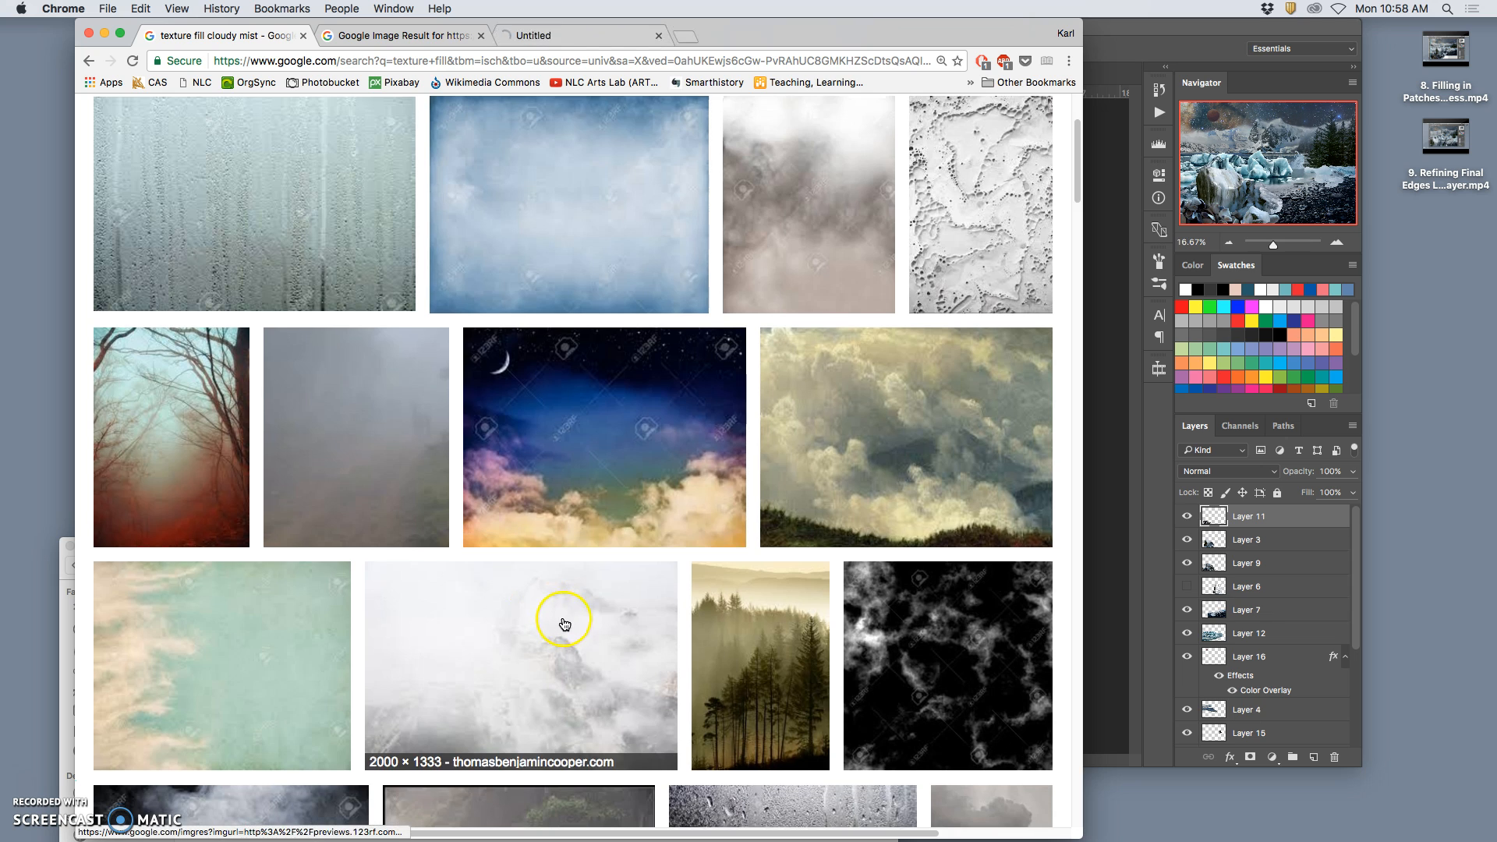
- Open the pastel blue-to-orange cloud image and the black-and-white smoke image from the results in new tabs
scroll(561, 621, down, 5)
scroll(564, 622, down, 8)
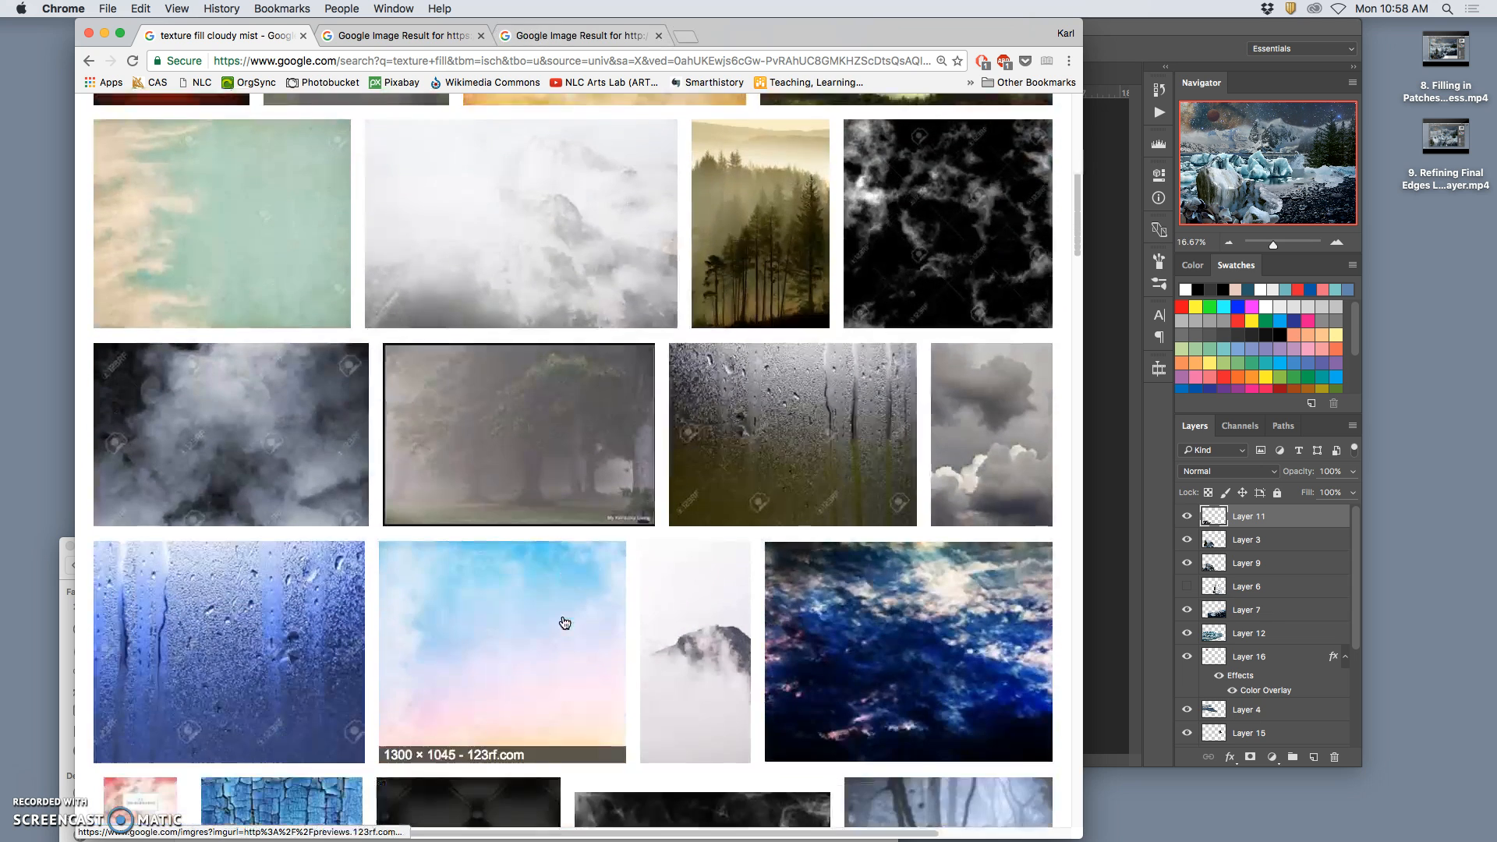
right_click(519, 451)
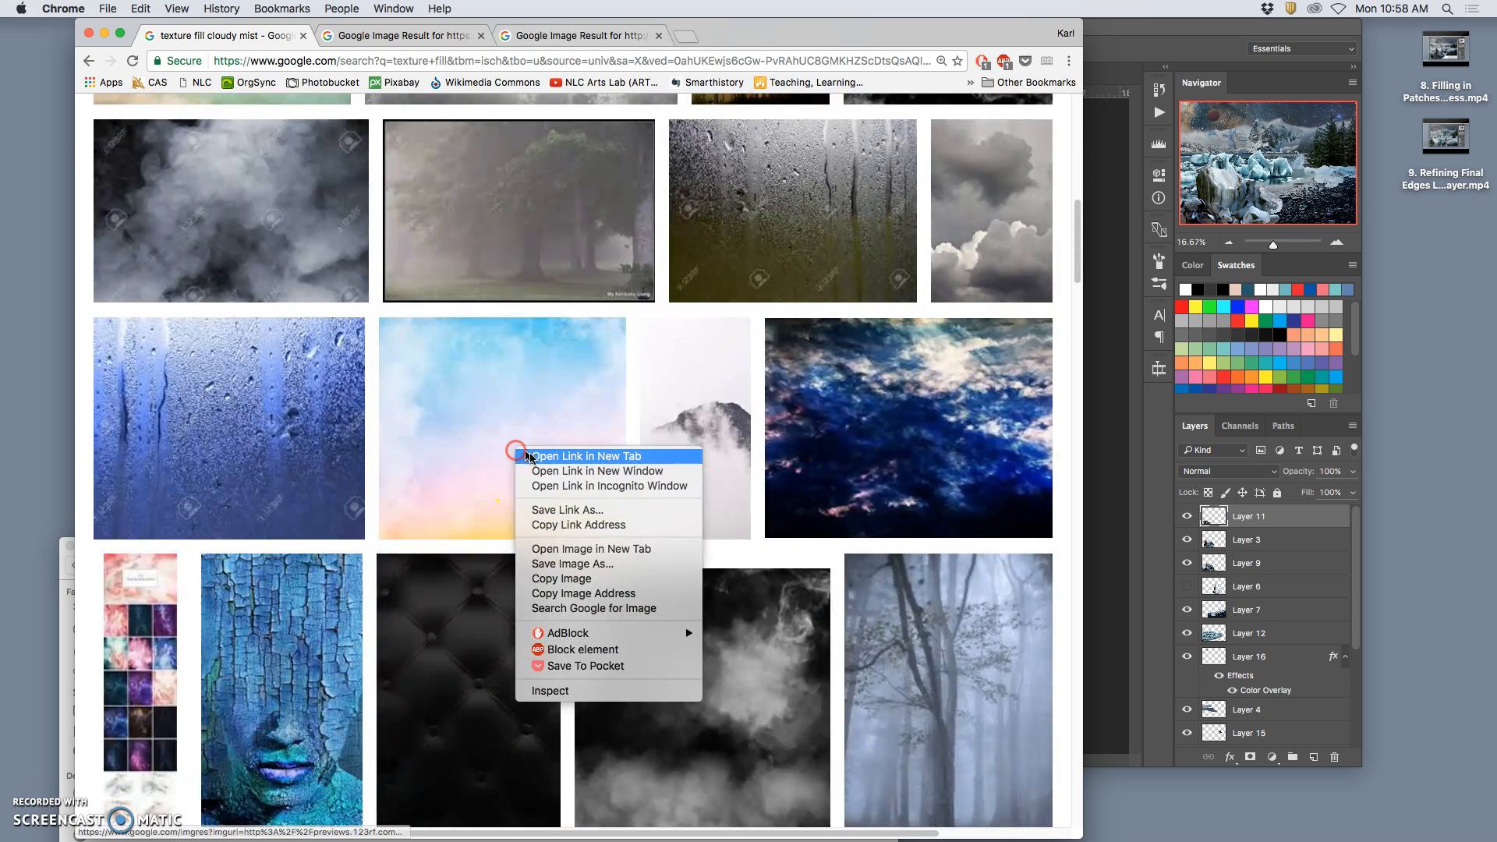
click(578, 457)
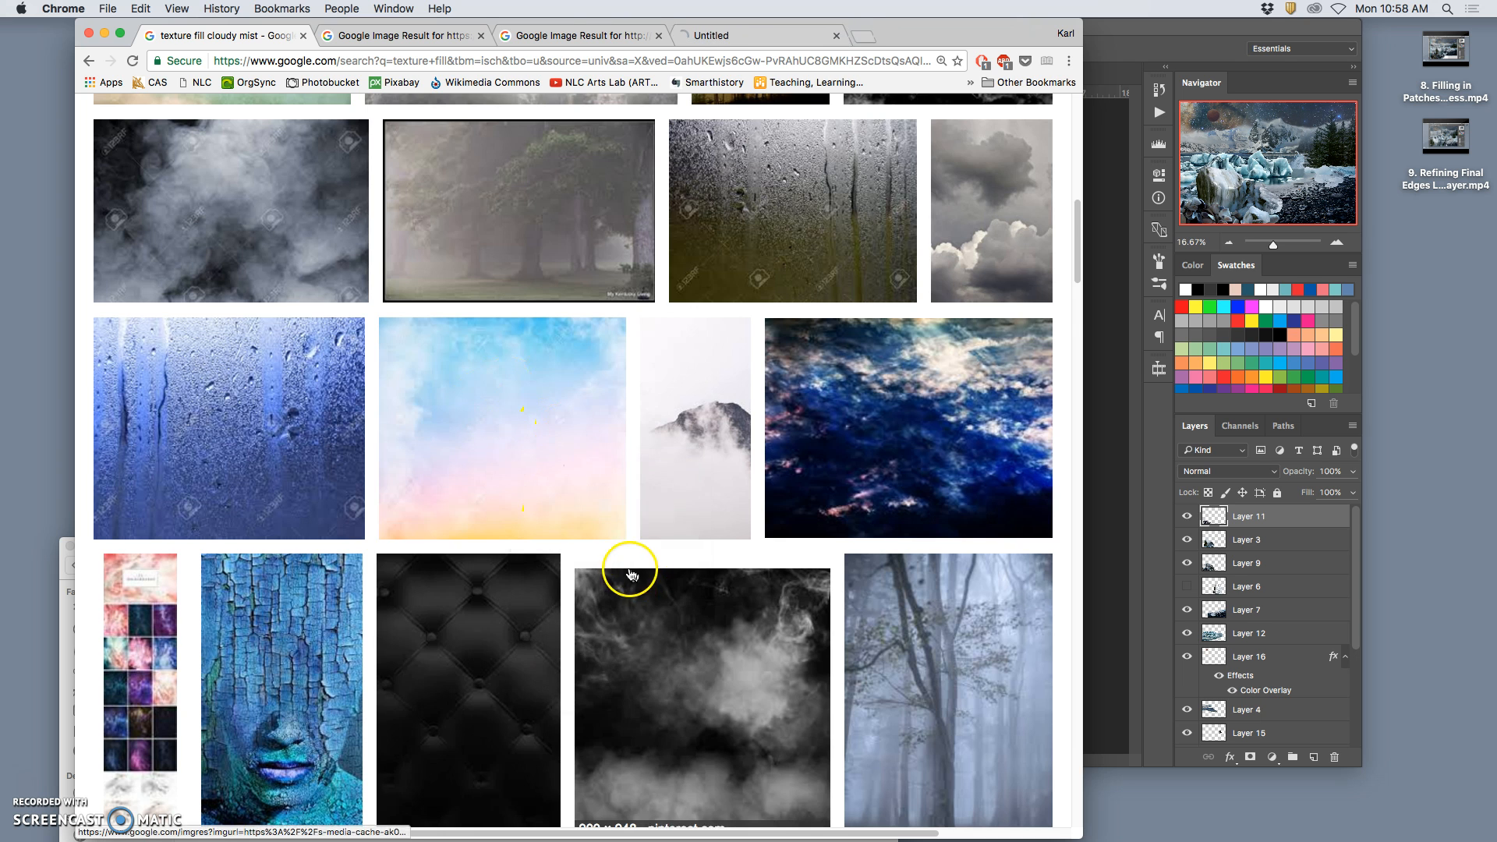
scroll(629, 568, down, 7)
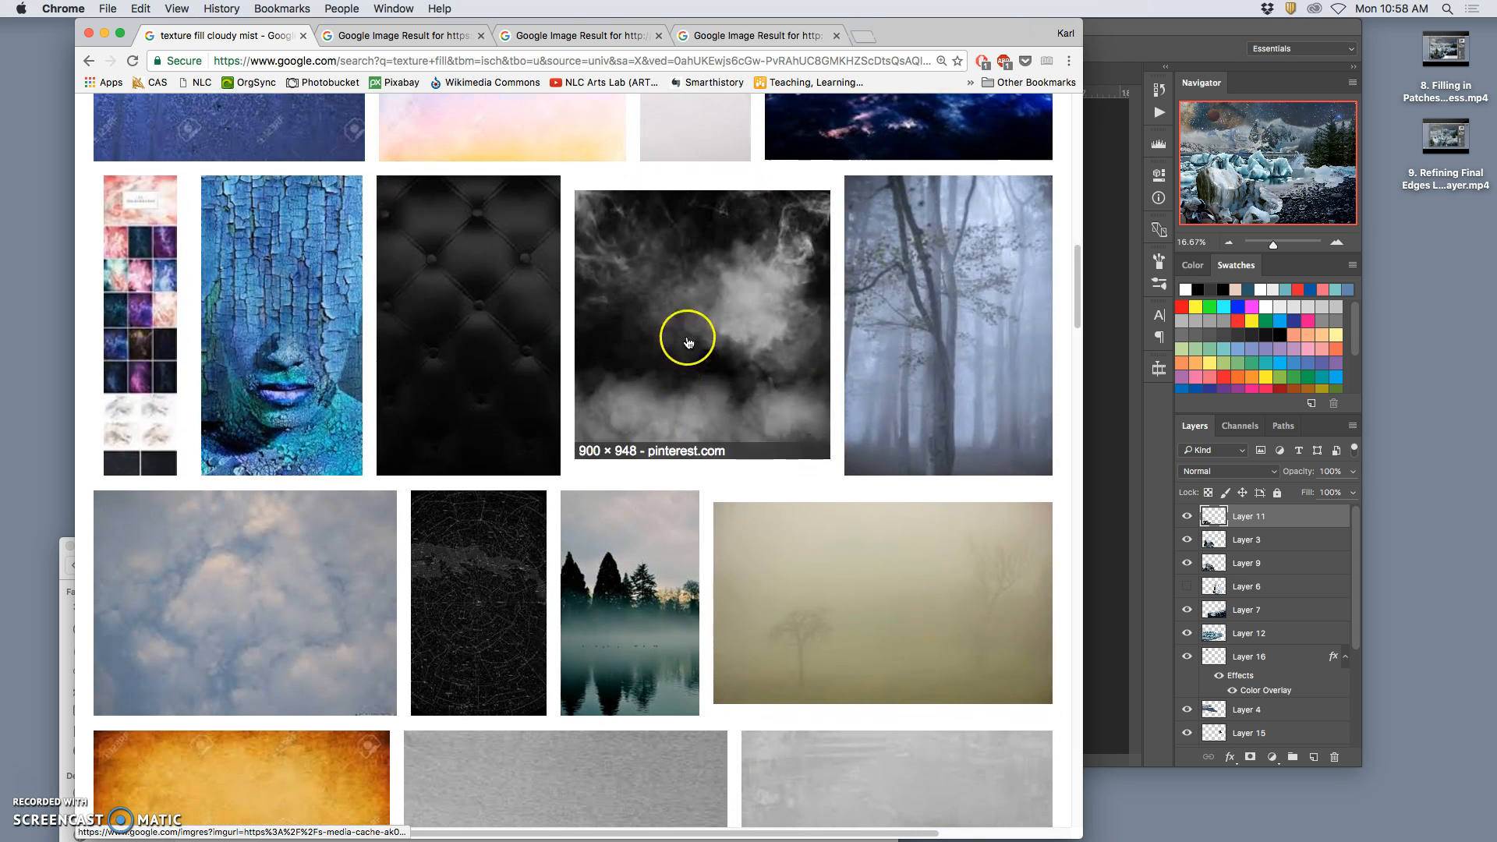
right_click(694, 336)
click(733, 348)
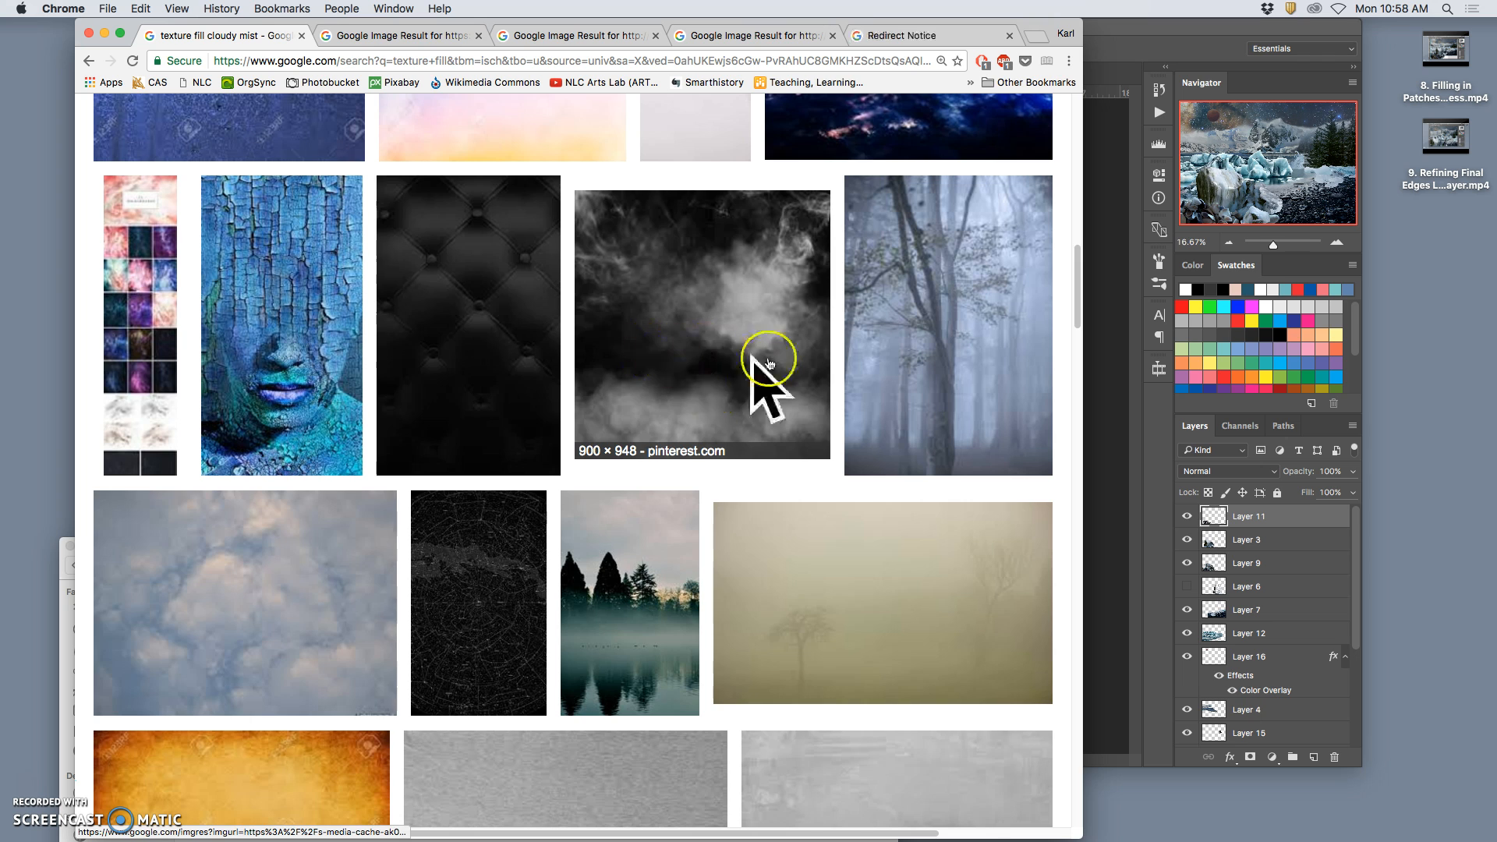
- Compare the pastel cloud image with its related images, and close its tab and the redirect notice tab
scroll(743, 609, down, 6)
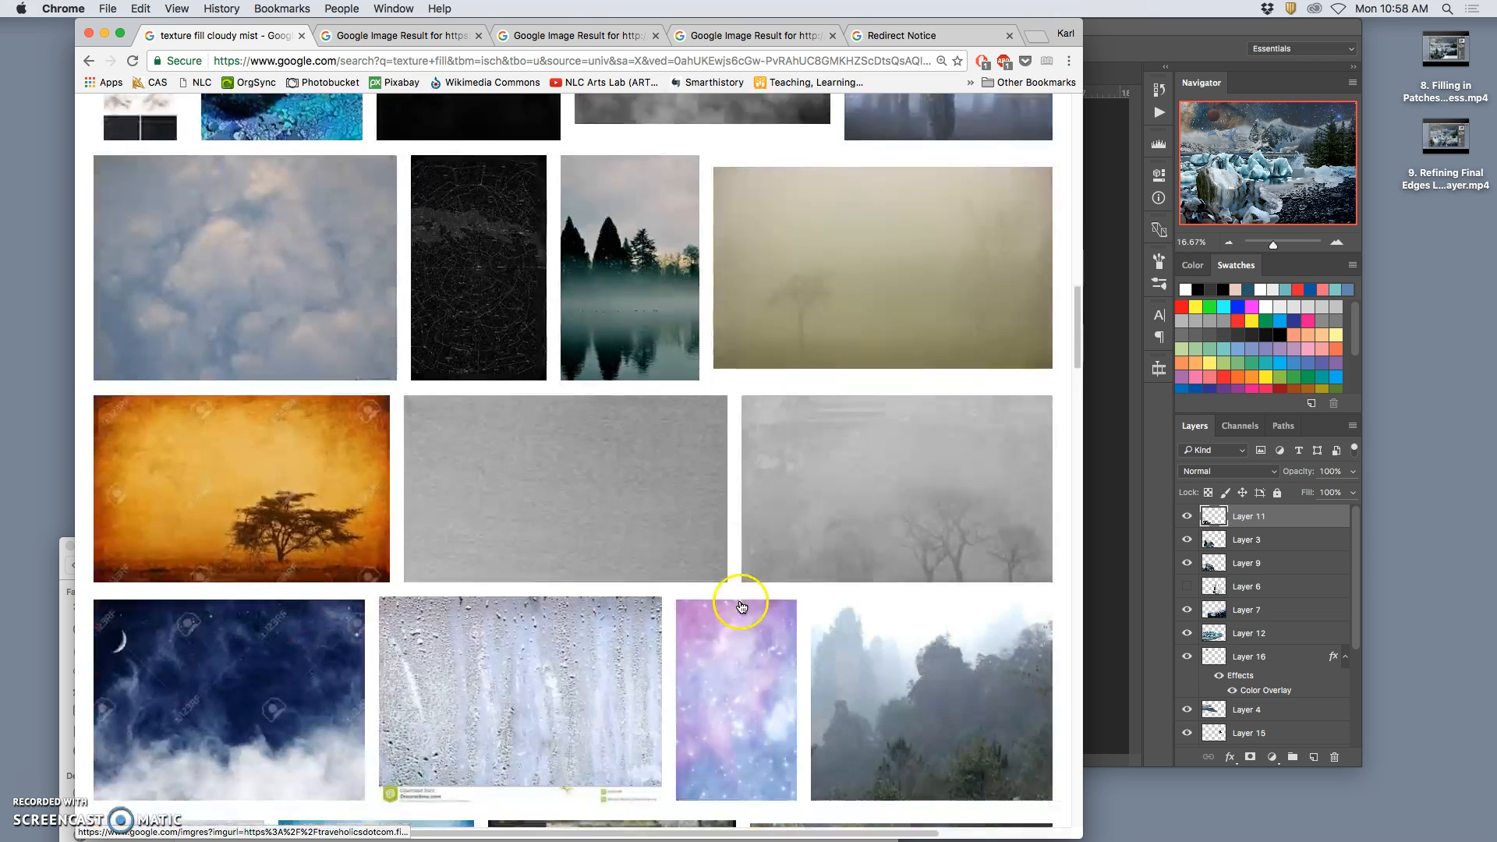
scroll(743, 329, down, 3)
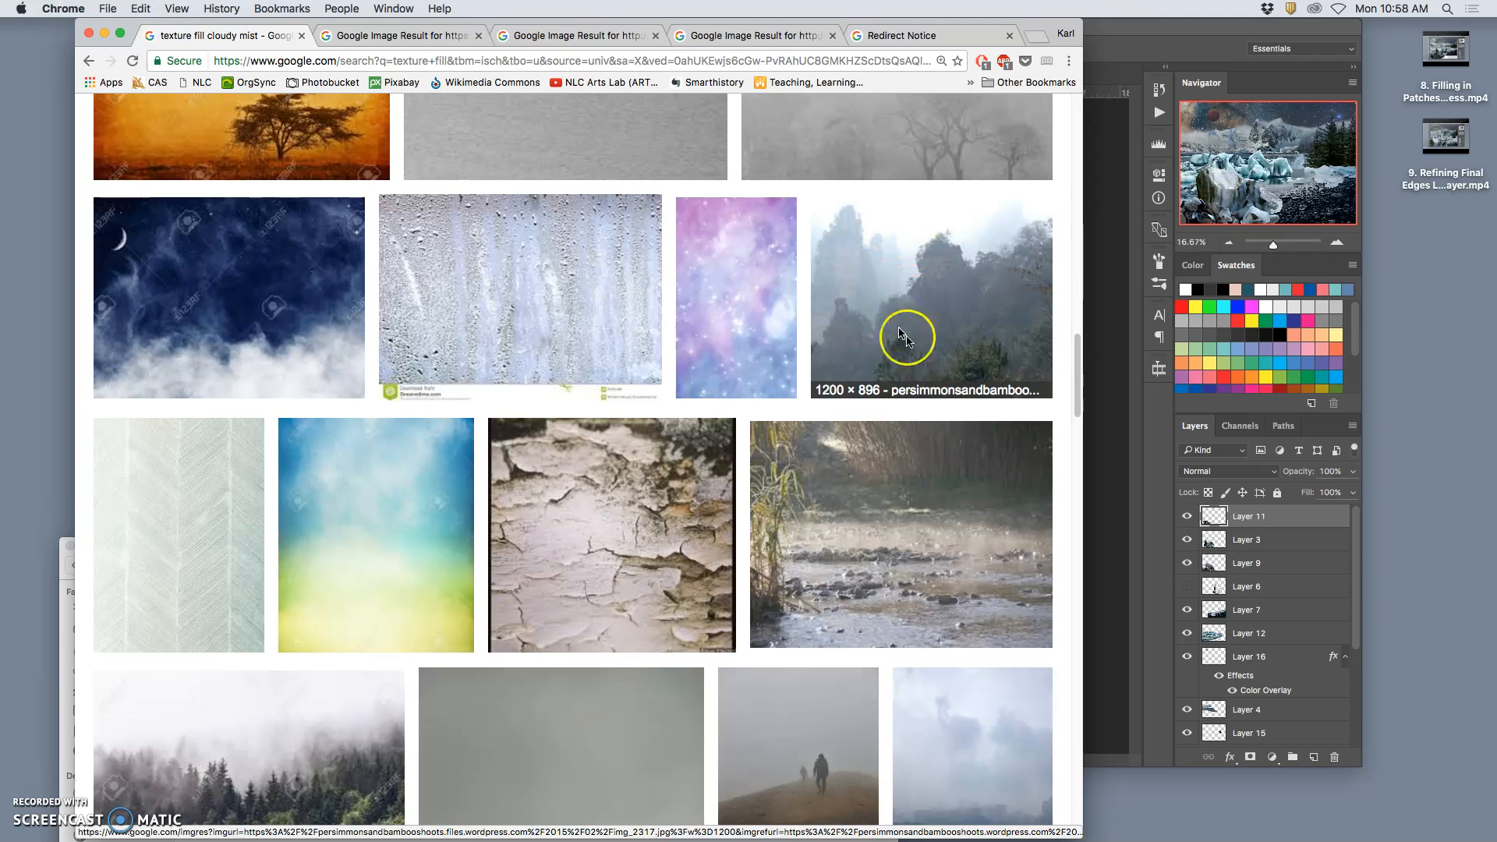
click(775, 41)
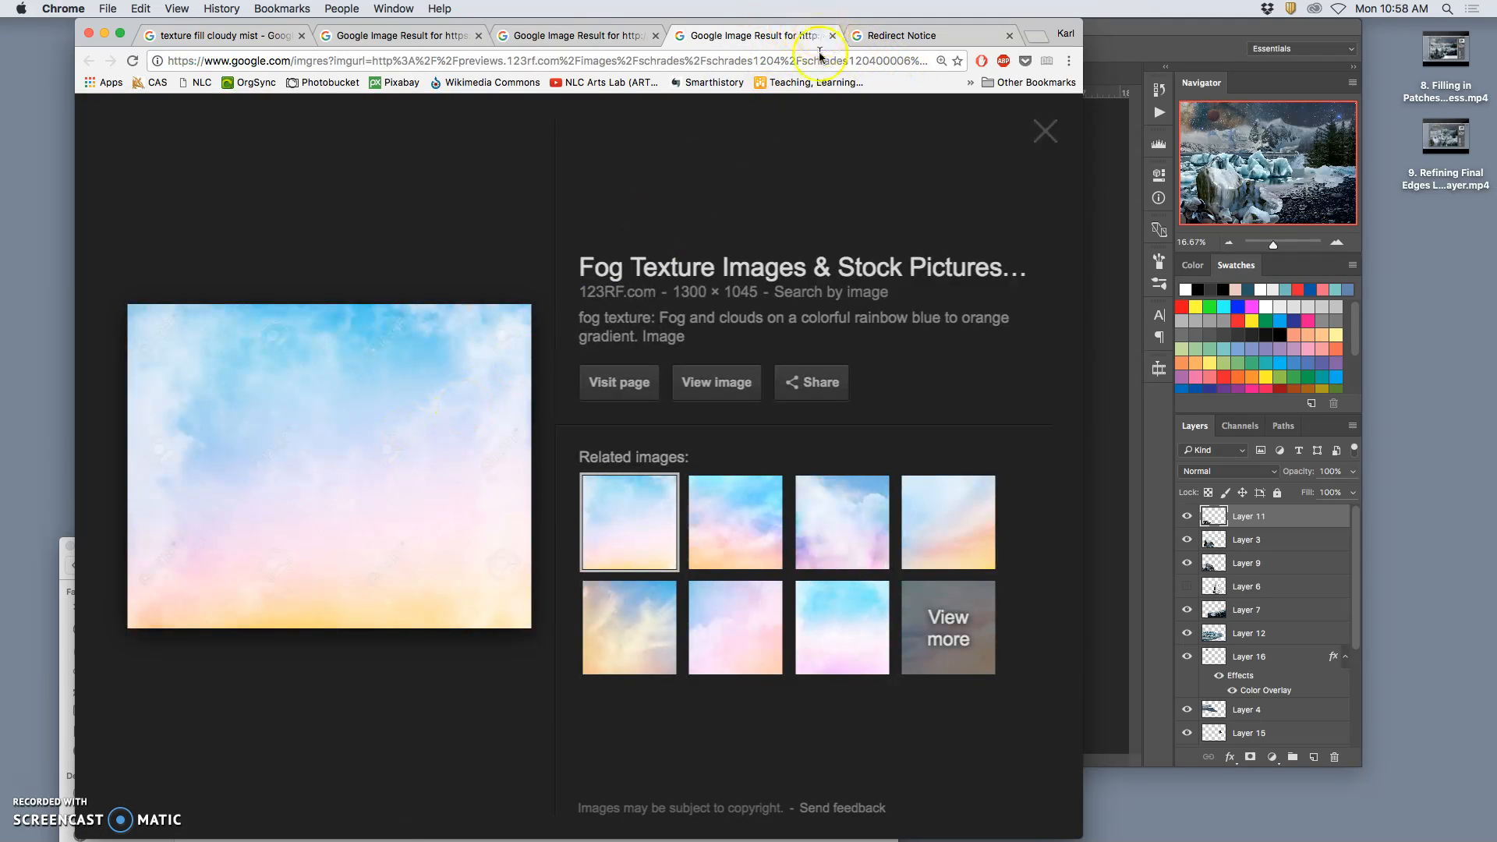
click(742, 558)
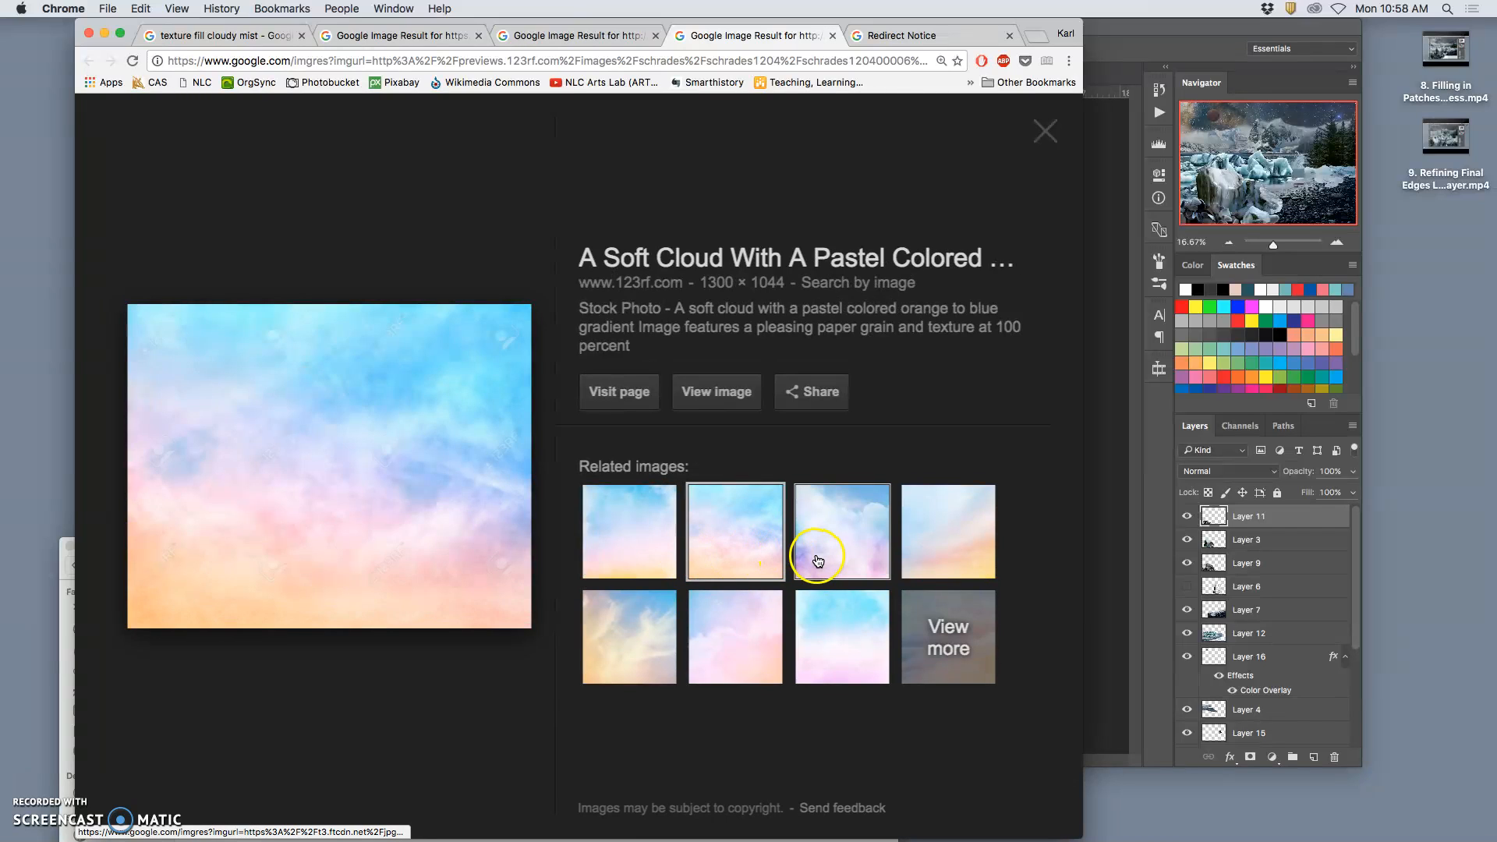
click(817, 561)
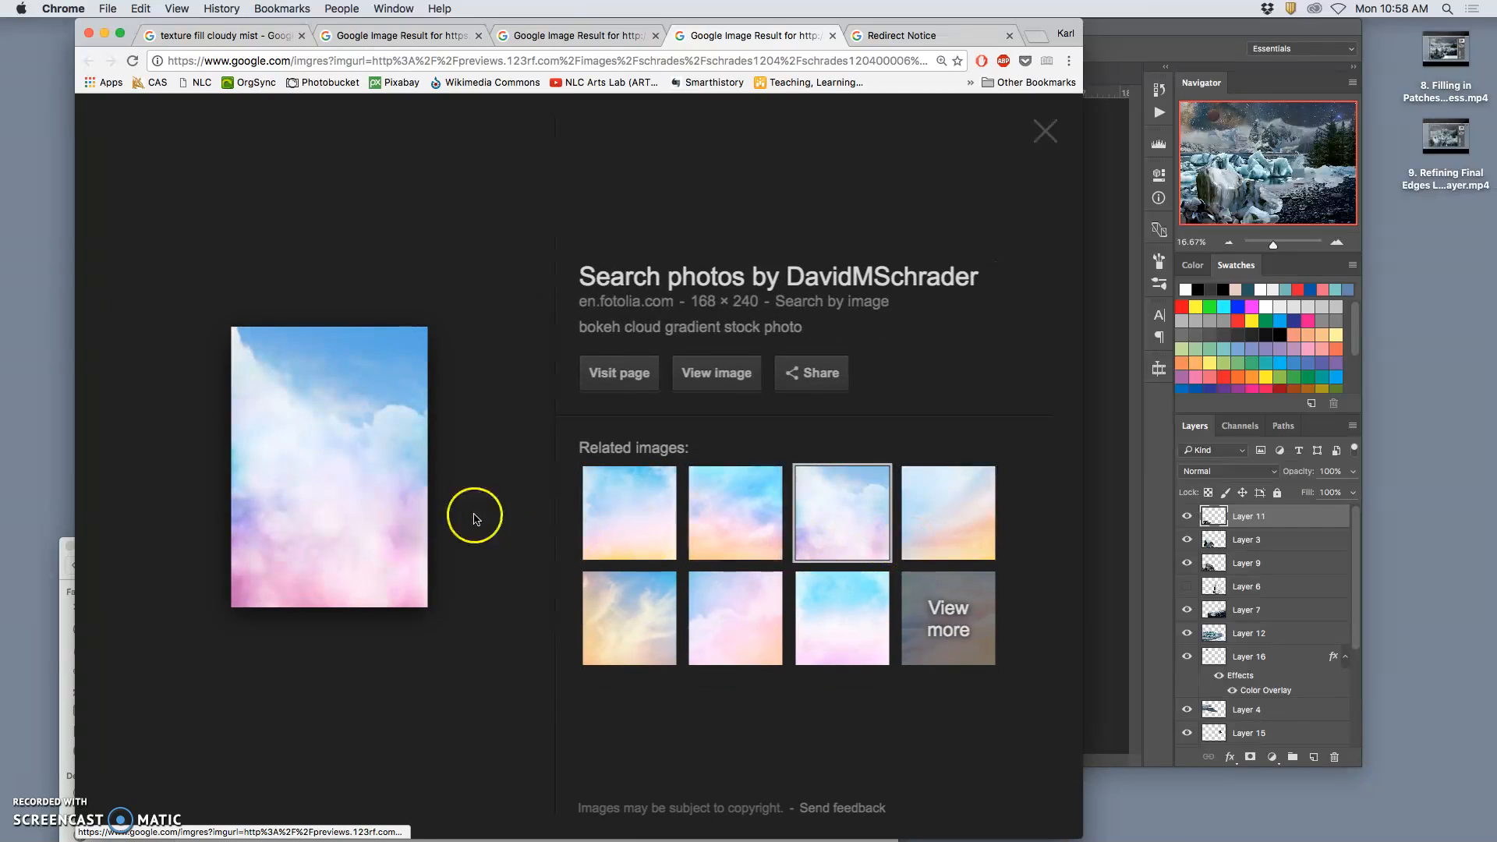
click(982, 510)
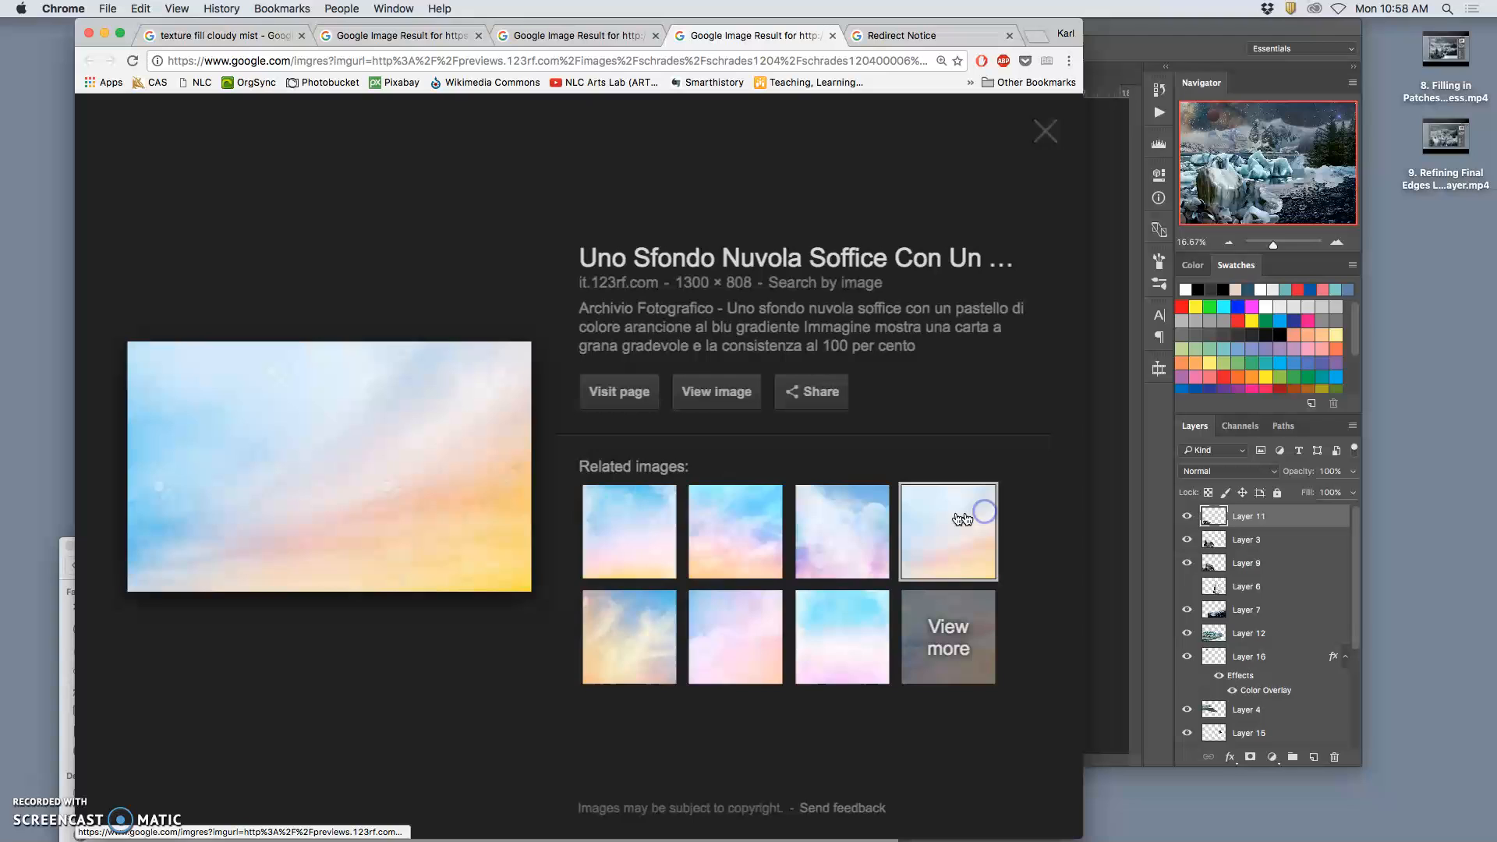
click(766, 629)
click(813, 641)
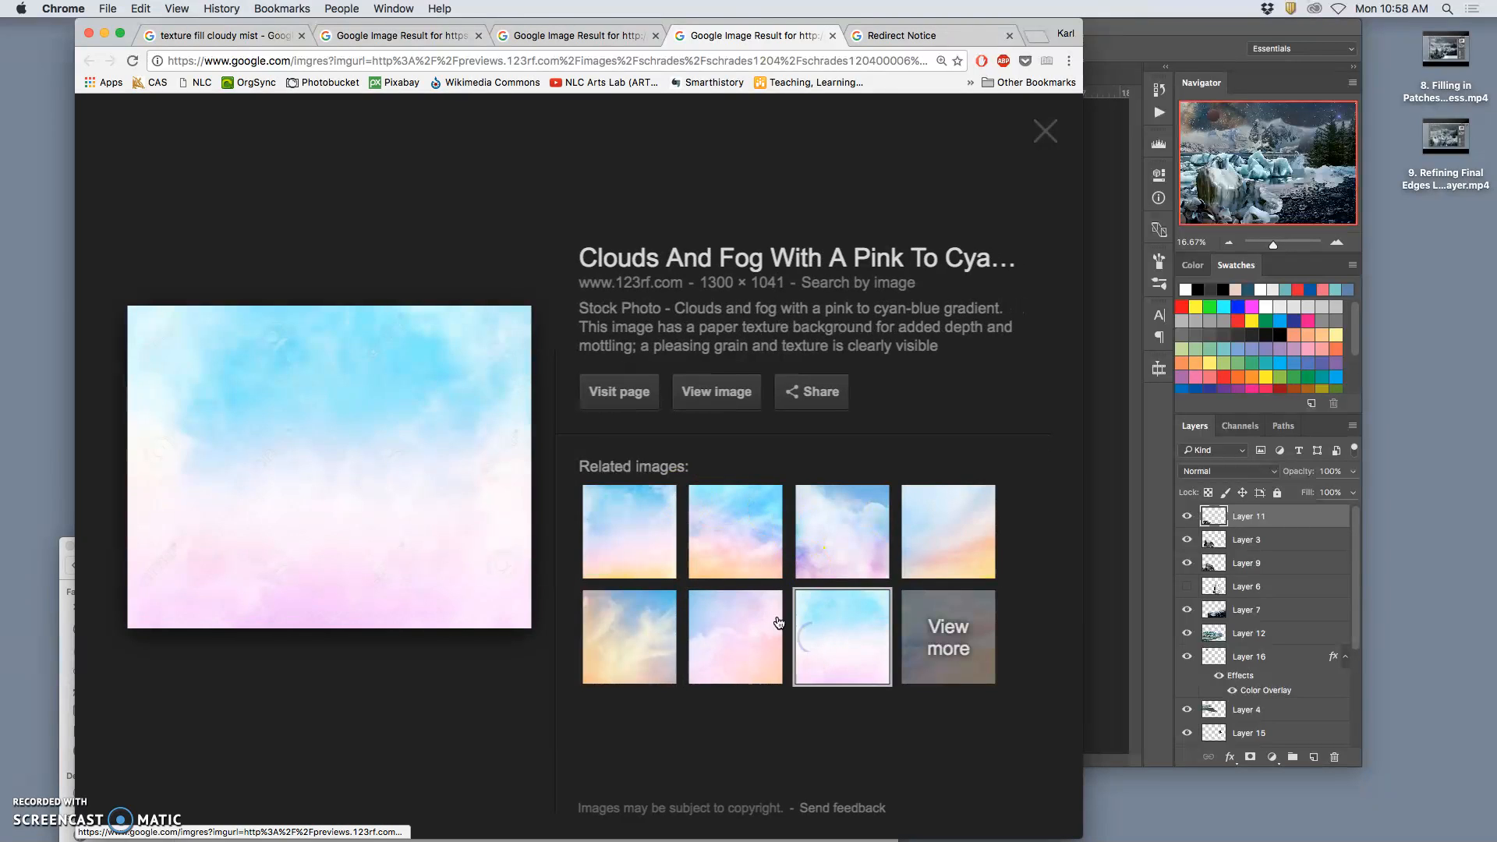
click(623, 628)
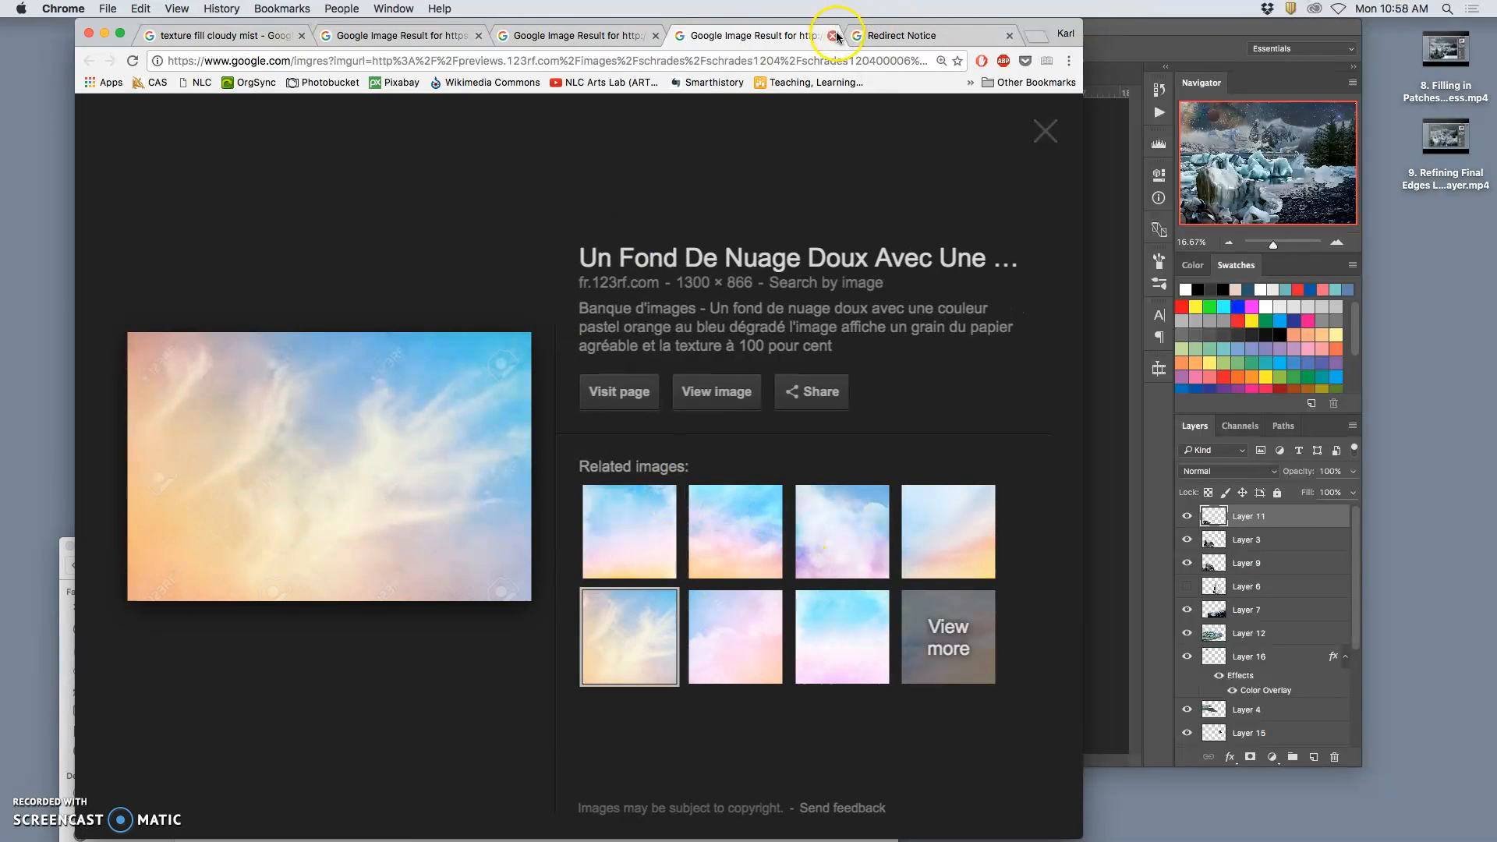
click(834, 36)
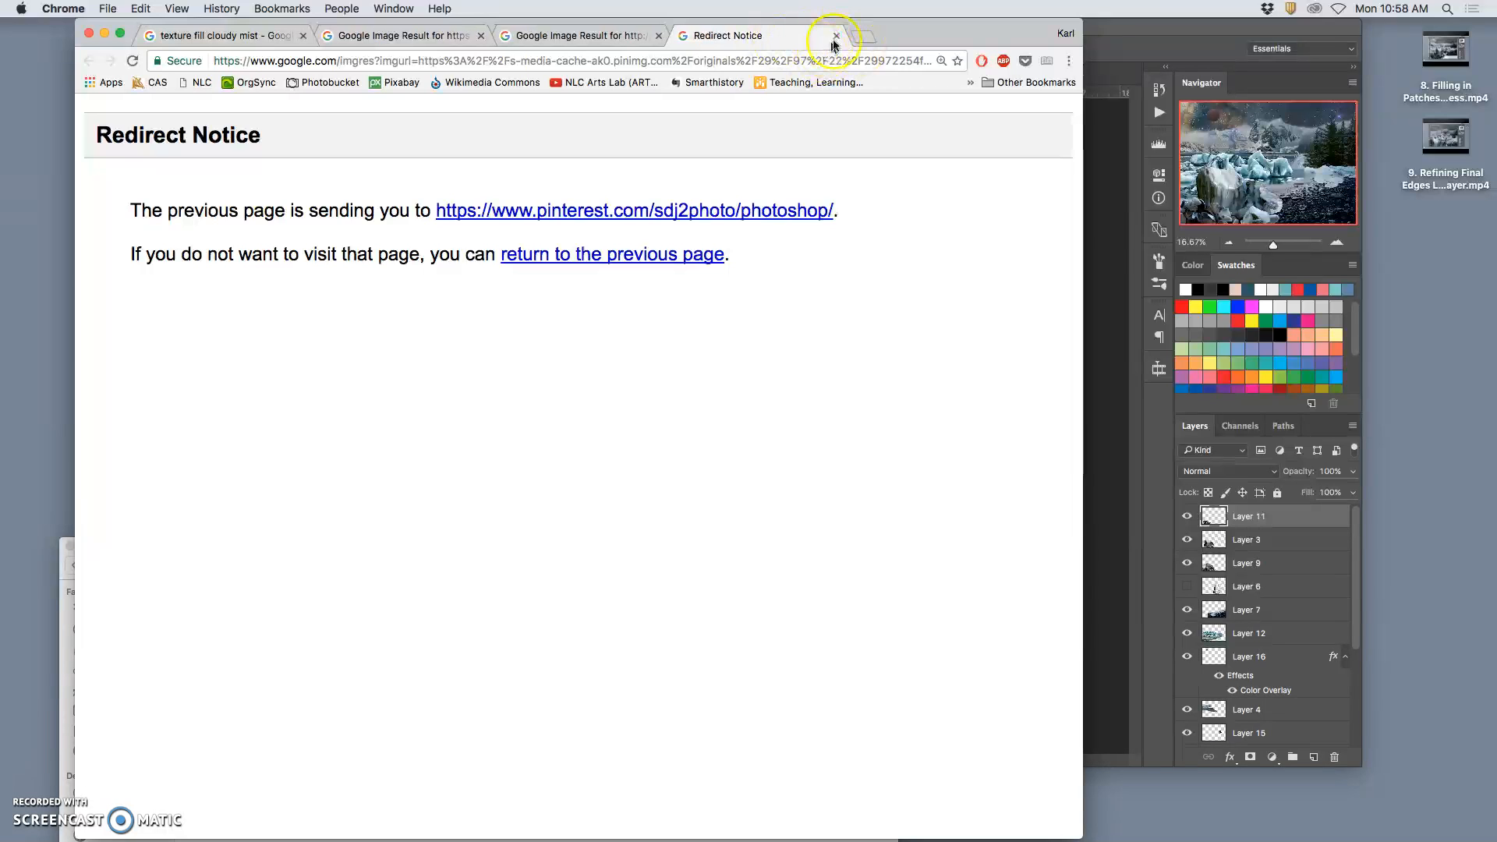
click(837, 36)
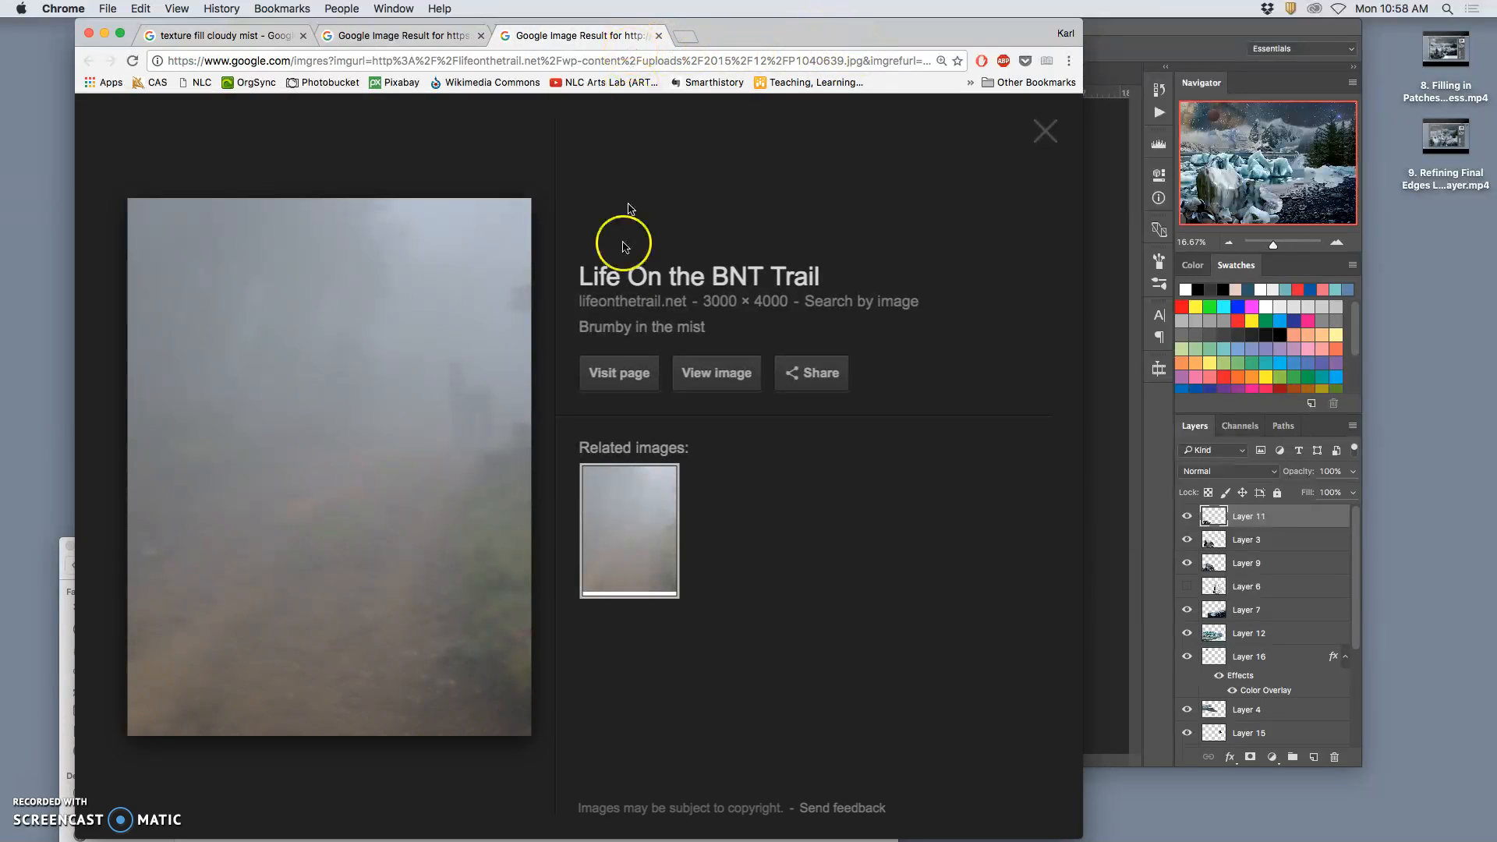
- Open the grey Life On the BNT Trail mist image at full size, save it to the desktop, and close its tabs
click(712, 373)
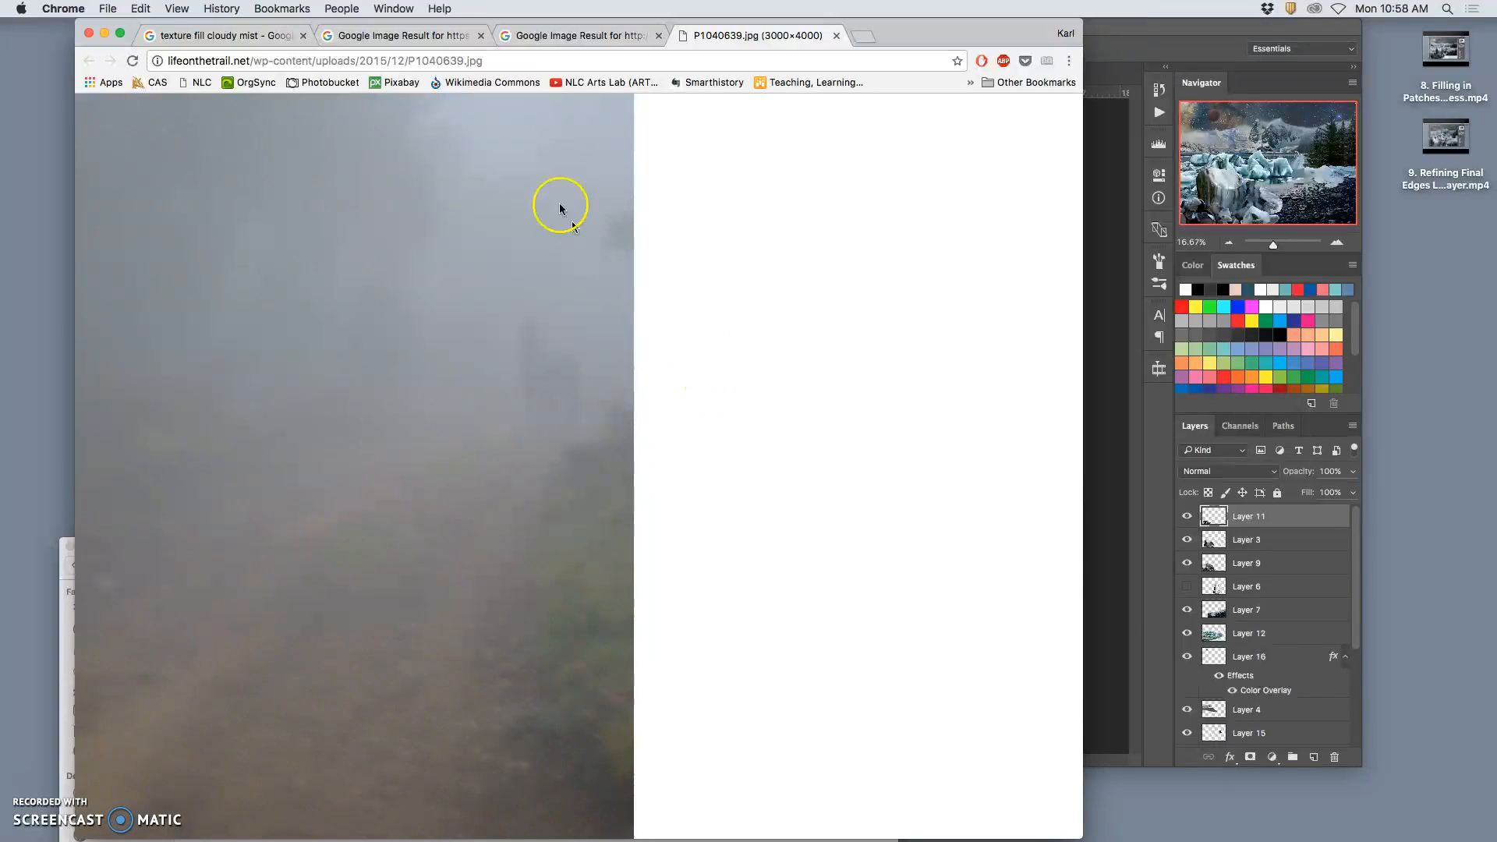
click(432, 242)
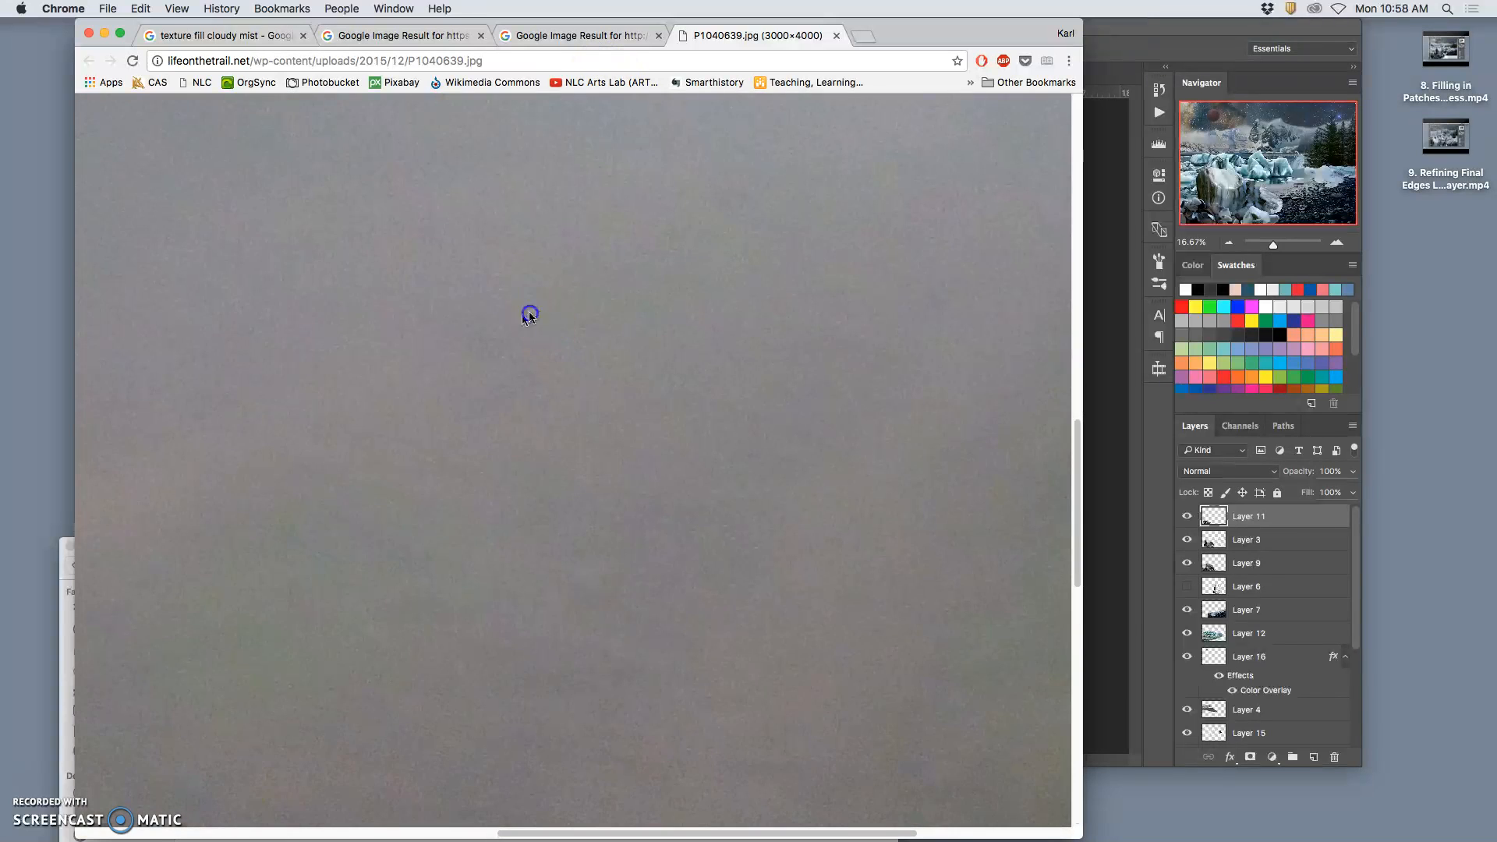
click(836, 35)
click(660, 36)
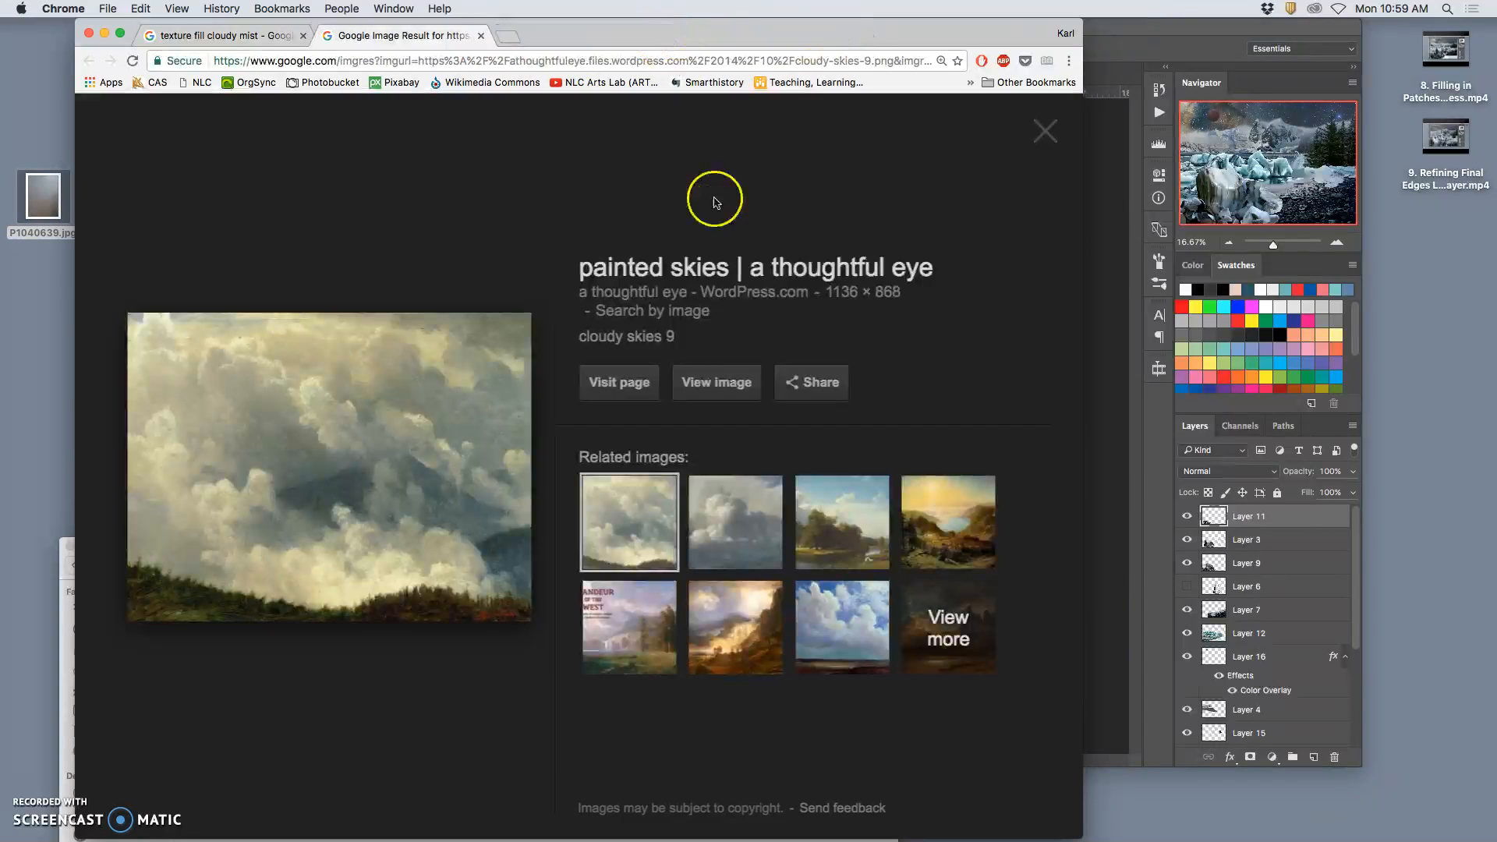
- Check the painted skies image and its related storm clouds painting, and close the tab to return to the search results
click(706, 384)
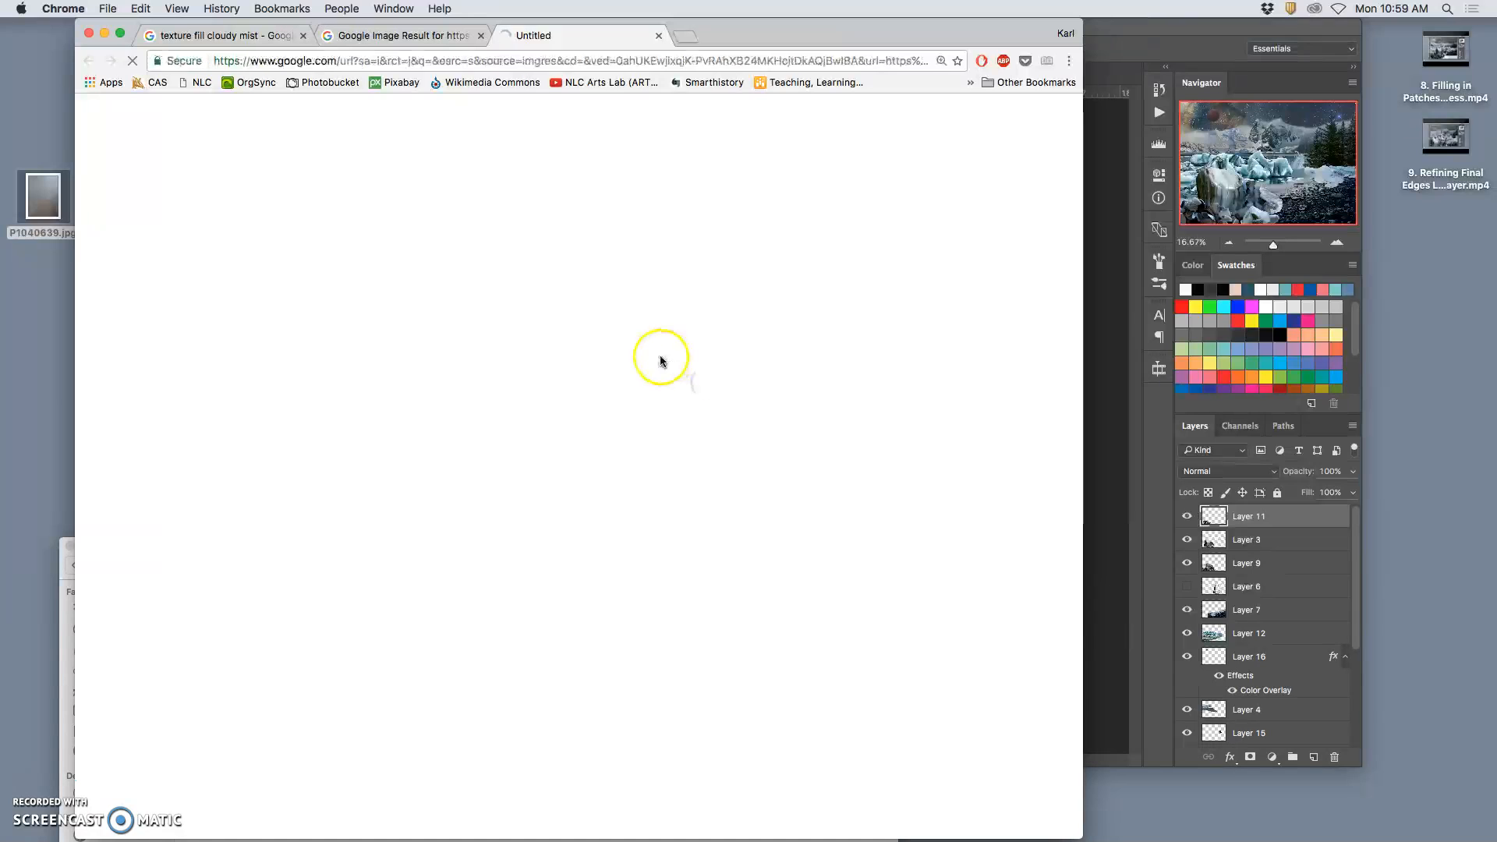
click(659, 37)
click(733, 538)
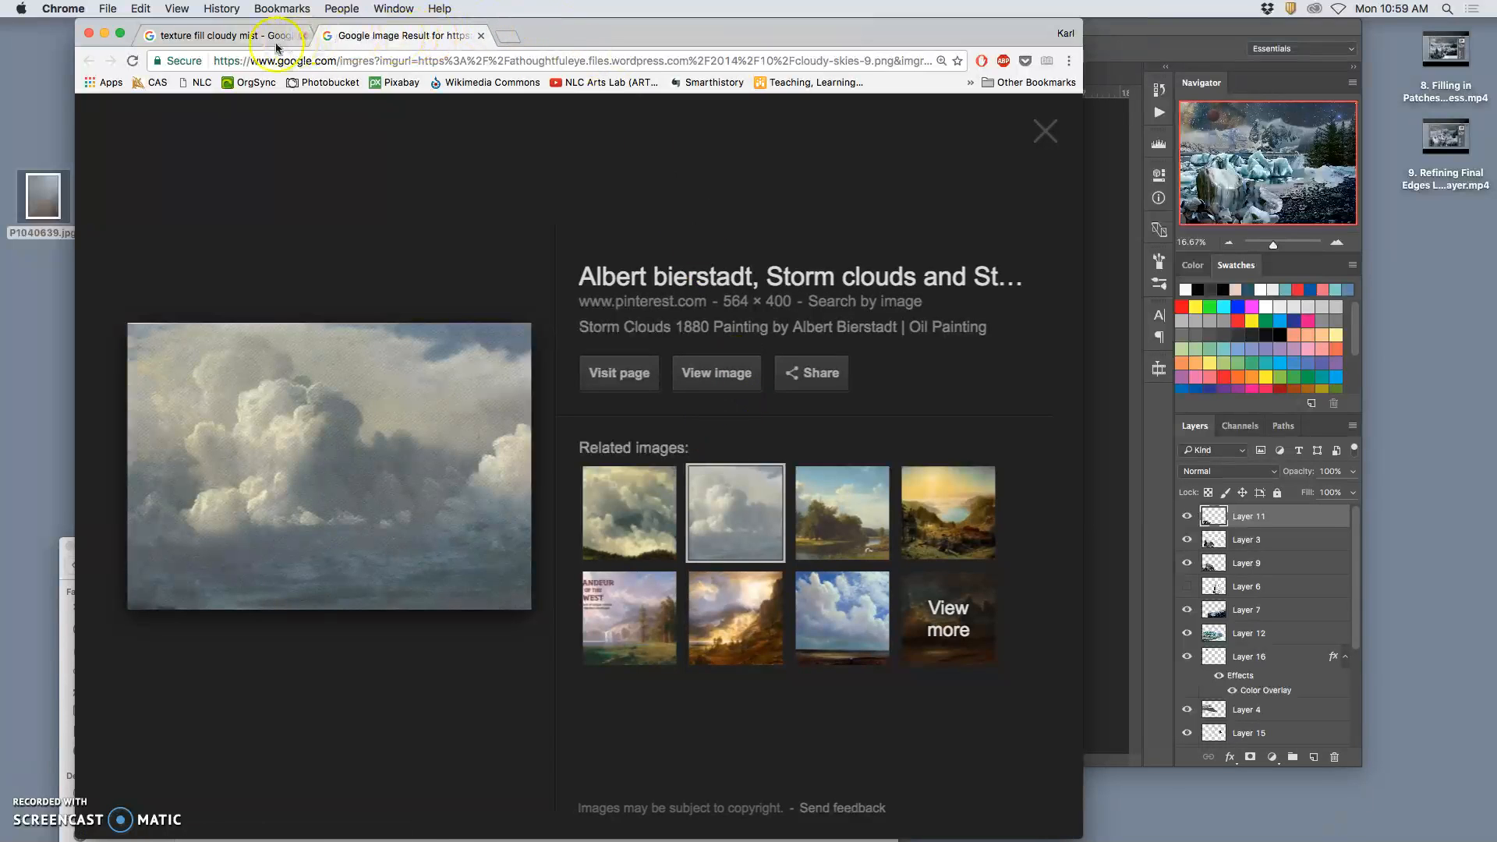
click(238, 35)
click(481, 36)
- Open the plain grey fog image from thinkingcowgirl.wordpress.com in a new tab
scroll(616, 390, down, 3)
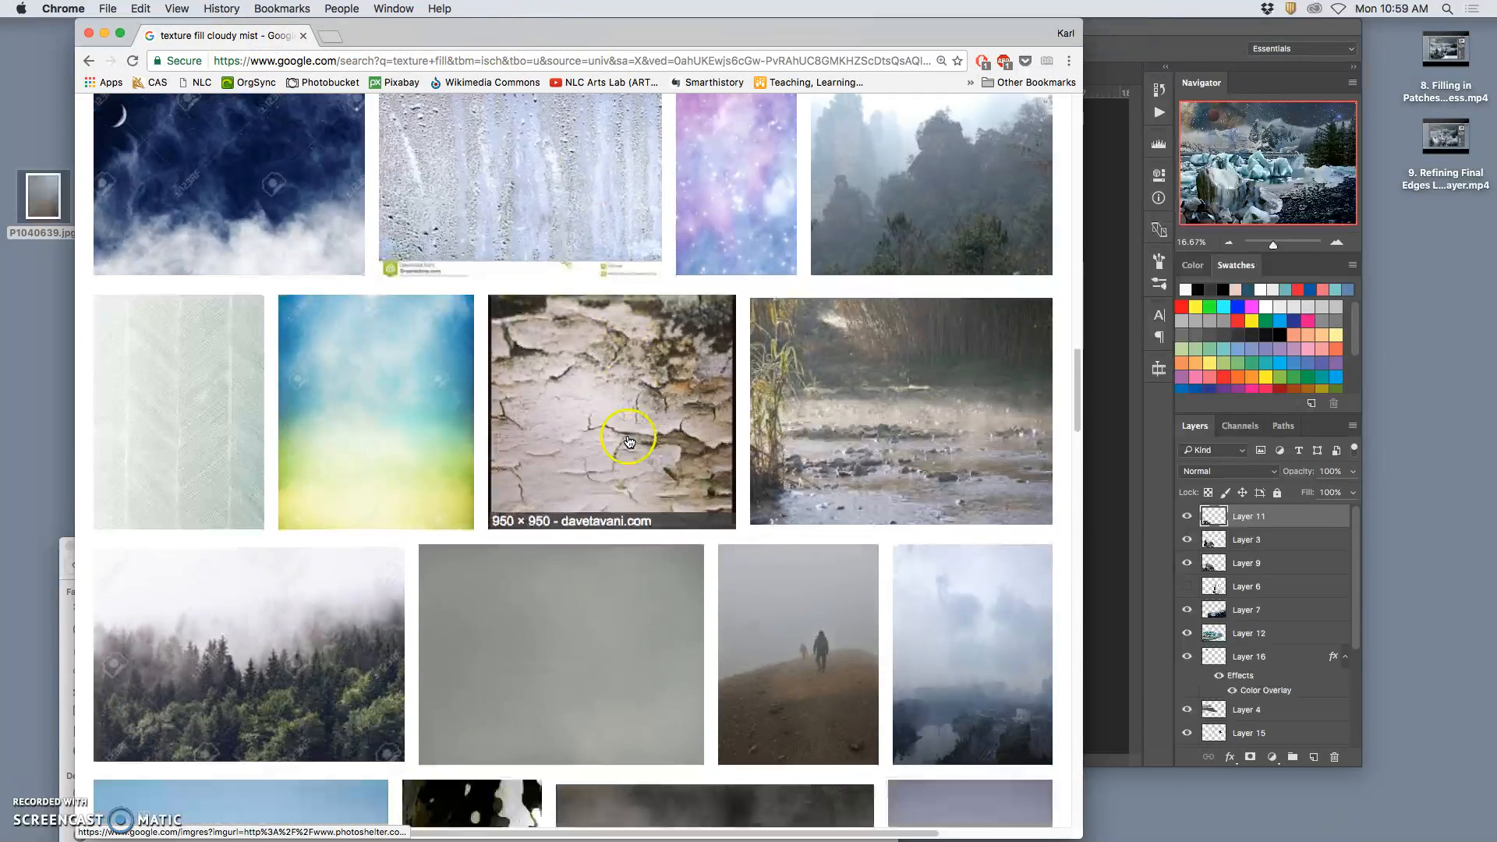
scroll(628, 442, down, 5)
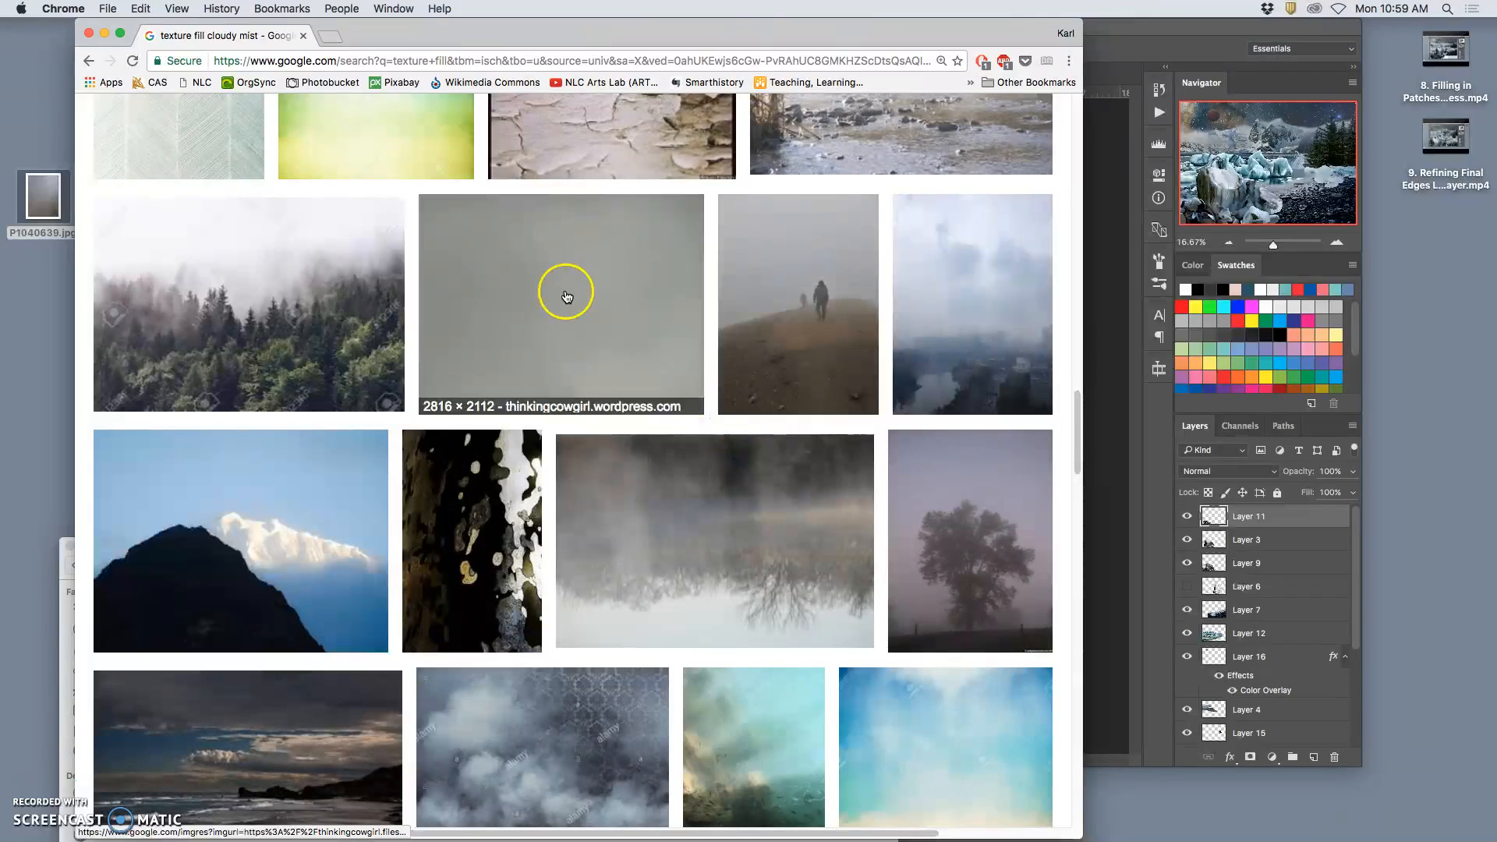
right_click(567, 298)
click(608, 300)
- Open the grey fog image with the faint tree from freelancechristianity.com in a new tab and switch to it
scroll(659, 468, down, 3)
scroll(659, 468, down, 15)
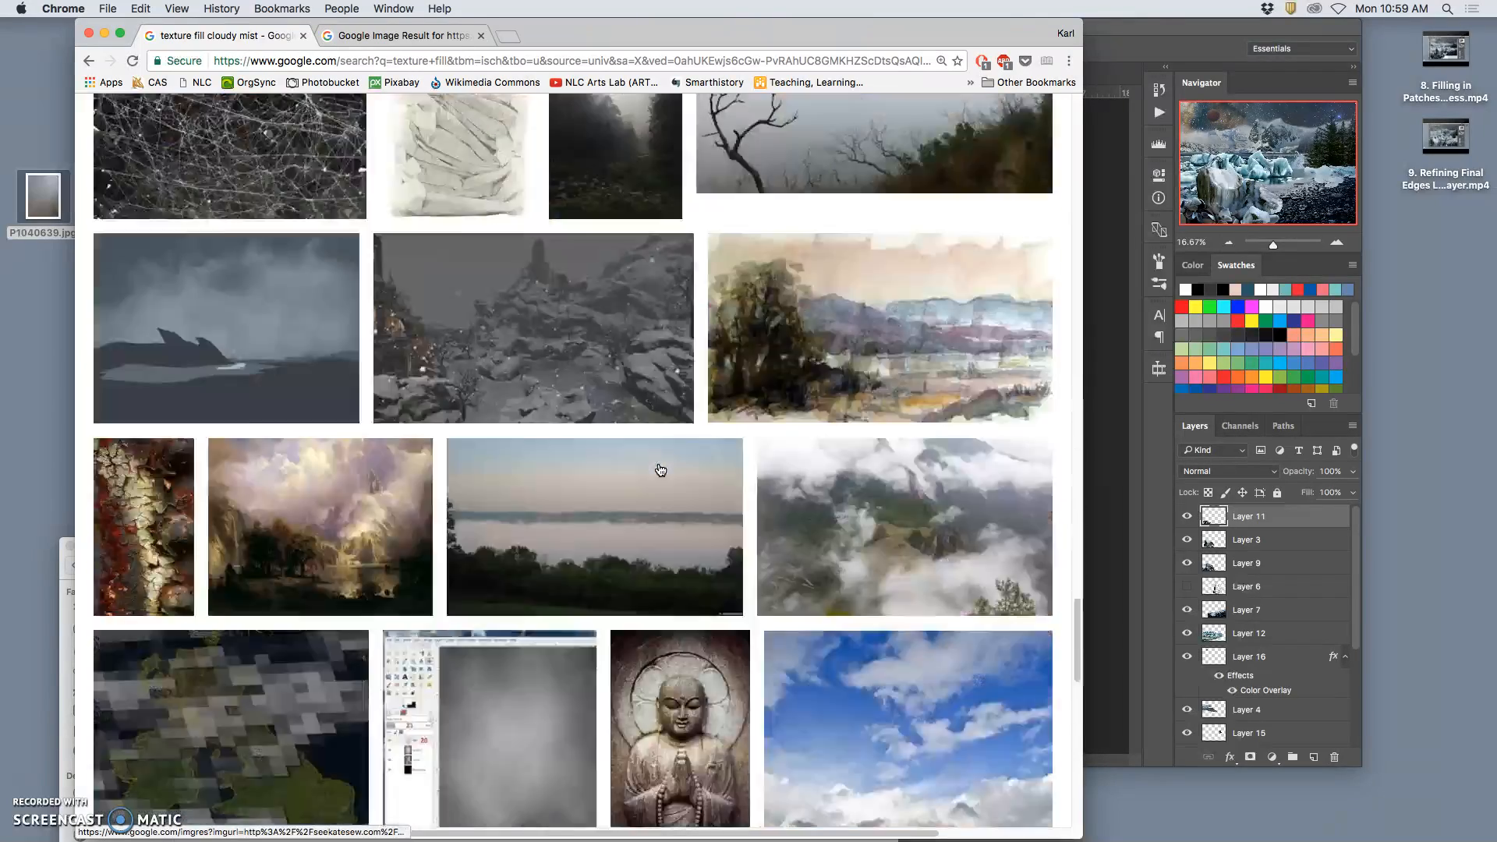
scroll(660, 470, down, 10)
scroll(669, 471, down, 2)
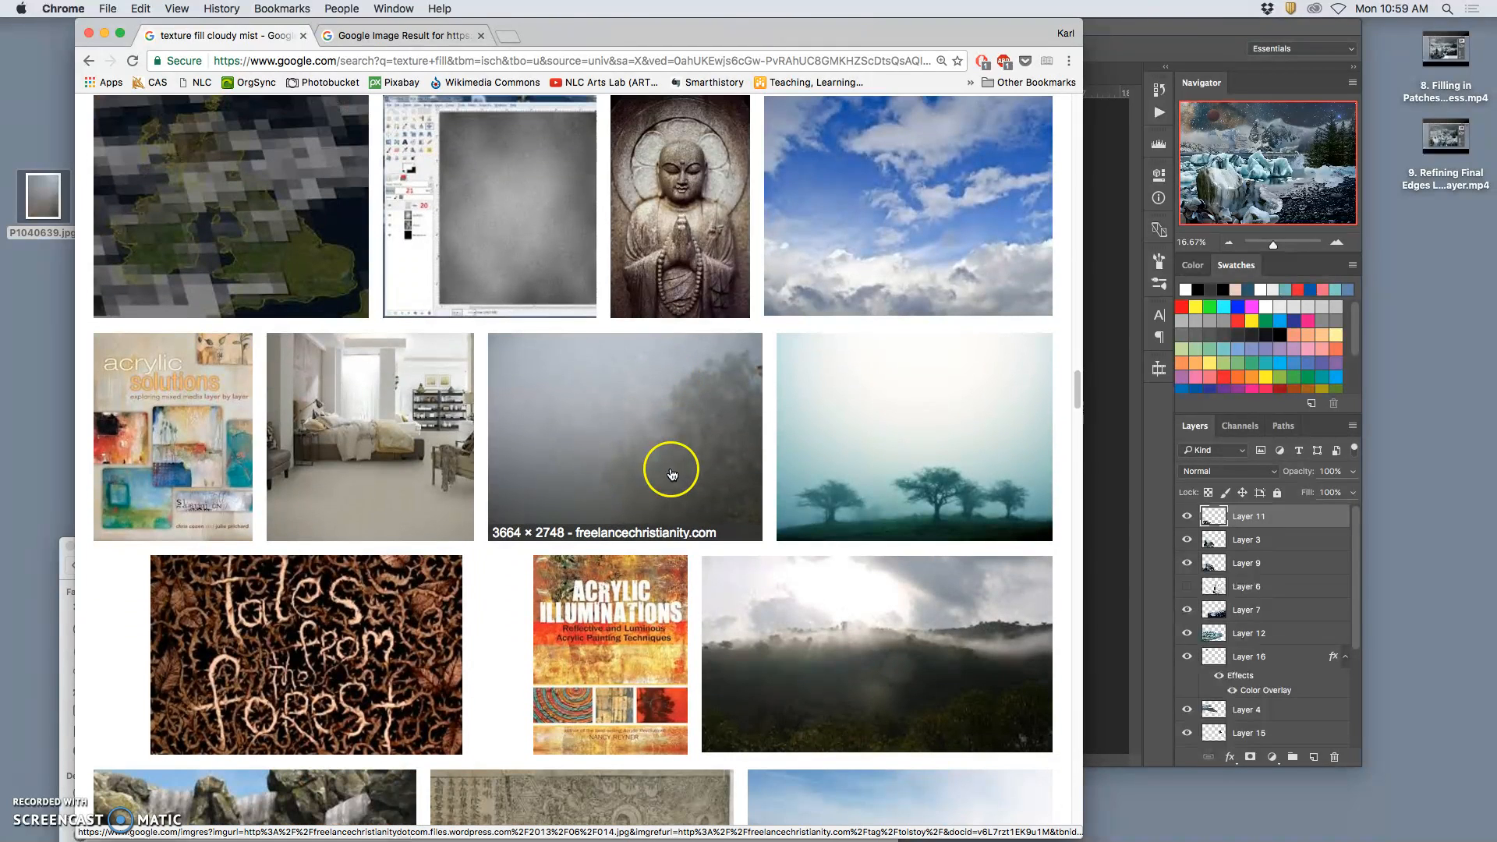
right_click(645, 437)
click(672, 445)
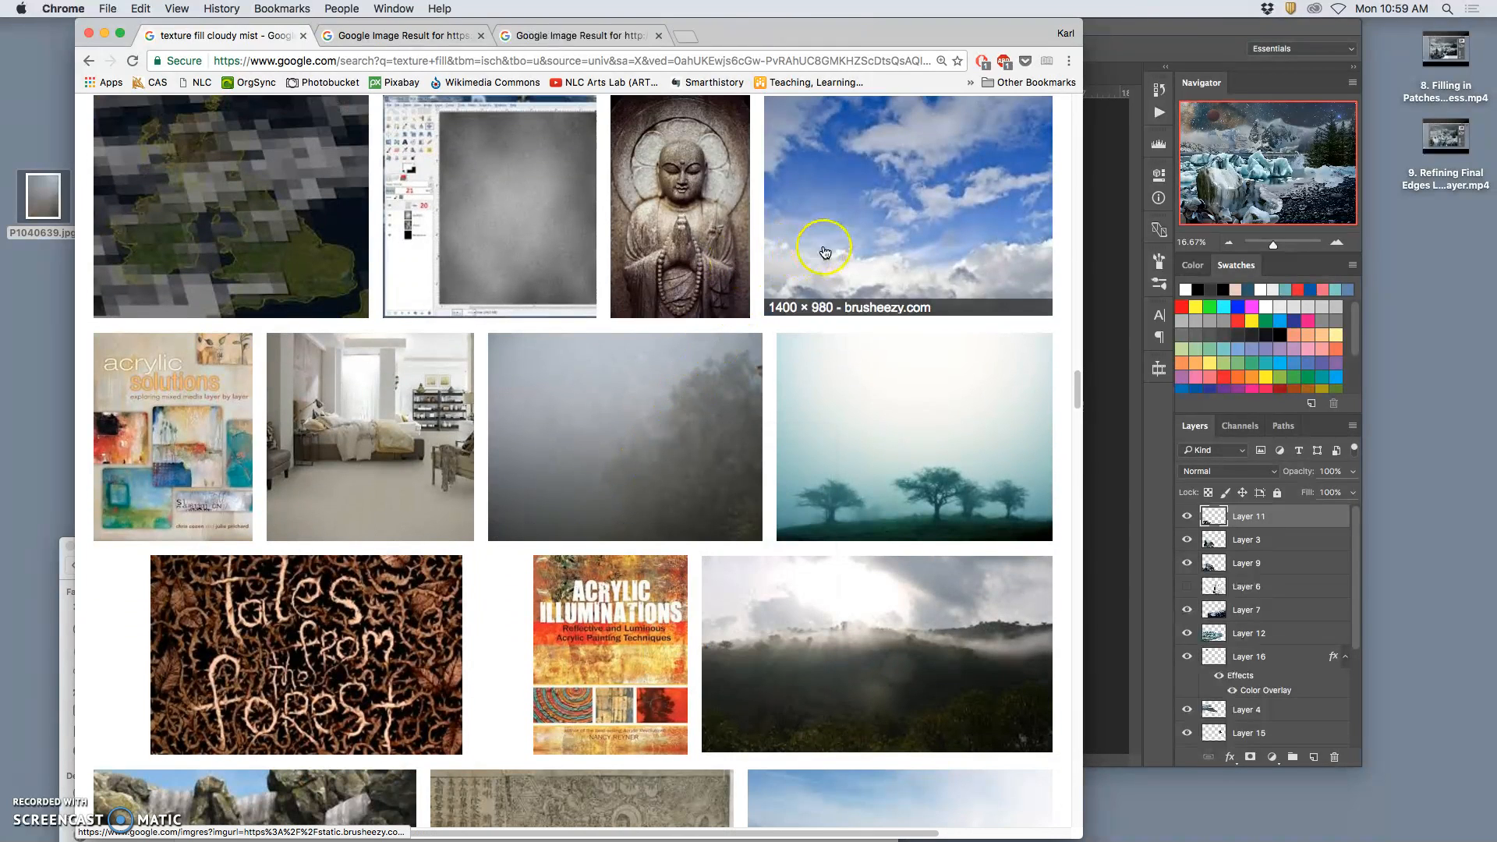
click(616, 35)
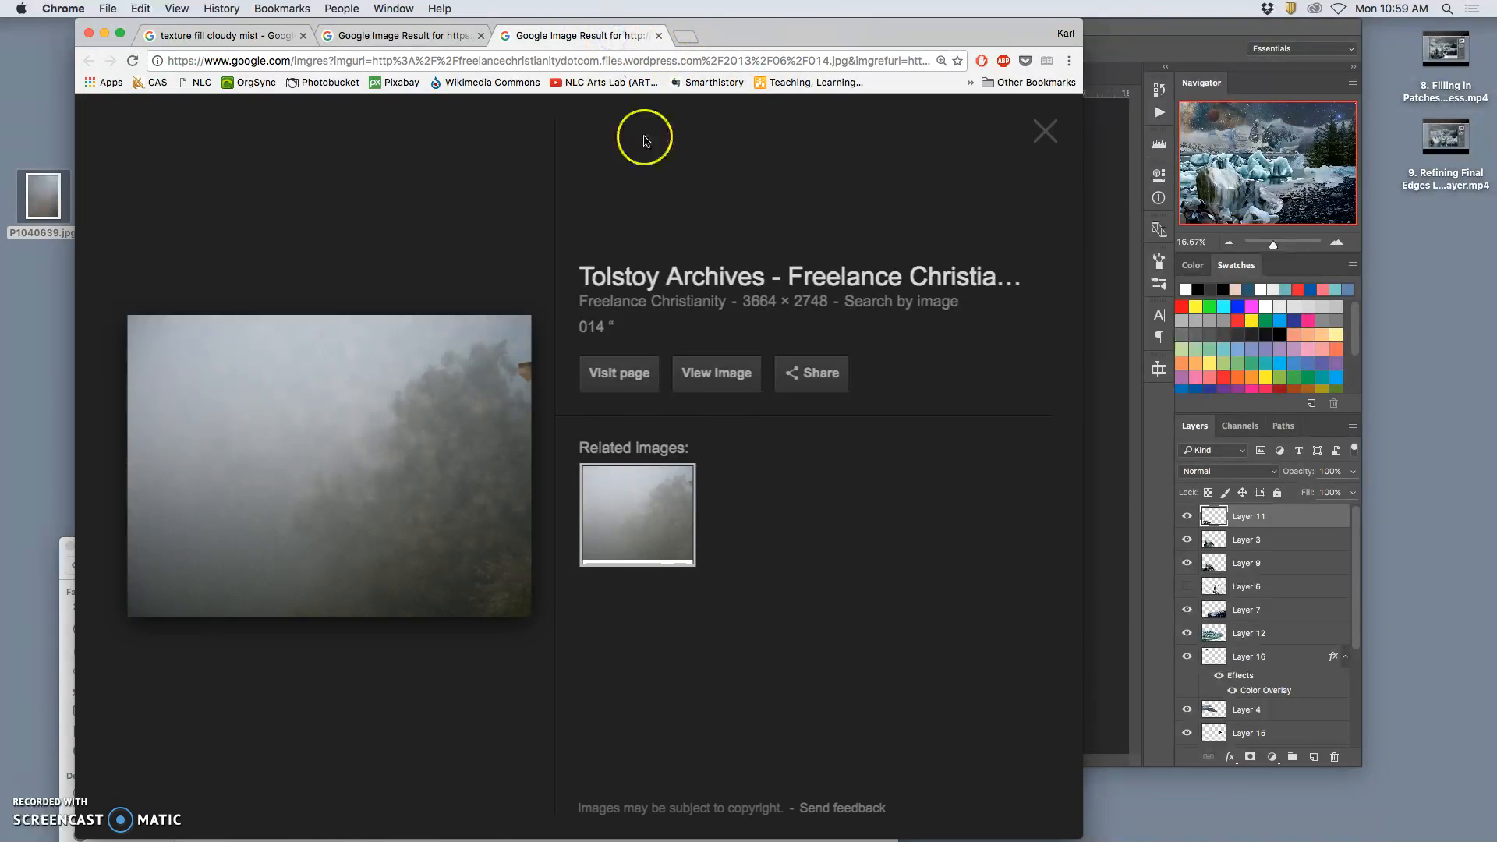
- Save the full-size fog image with the faint tree (014.jpg) to the desktop and close its tabs
click(699, 379)
click(644, 383)
scroll(633, 379, right, 10)
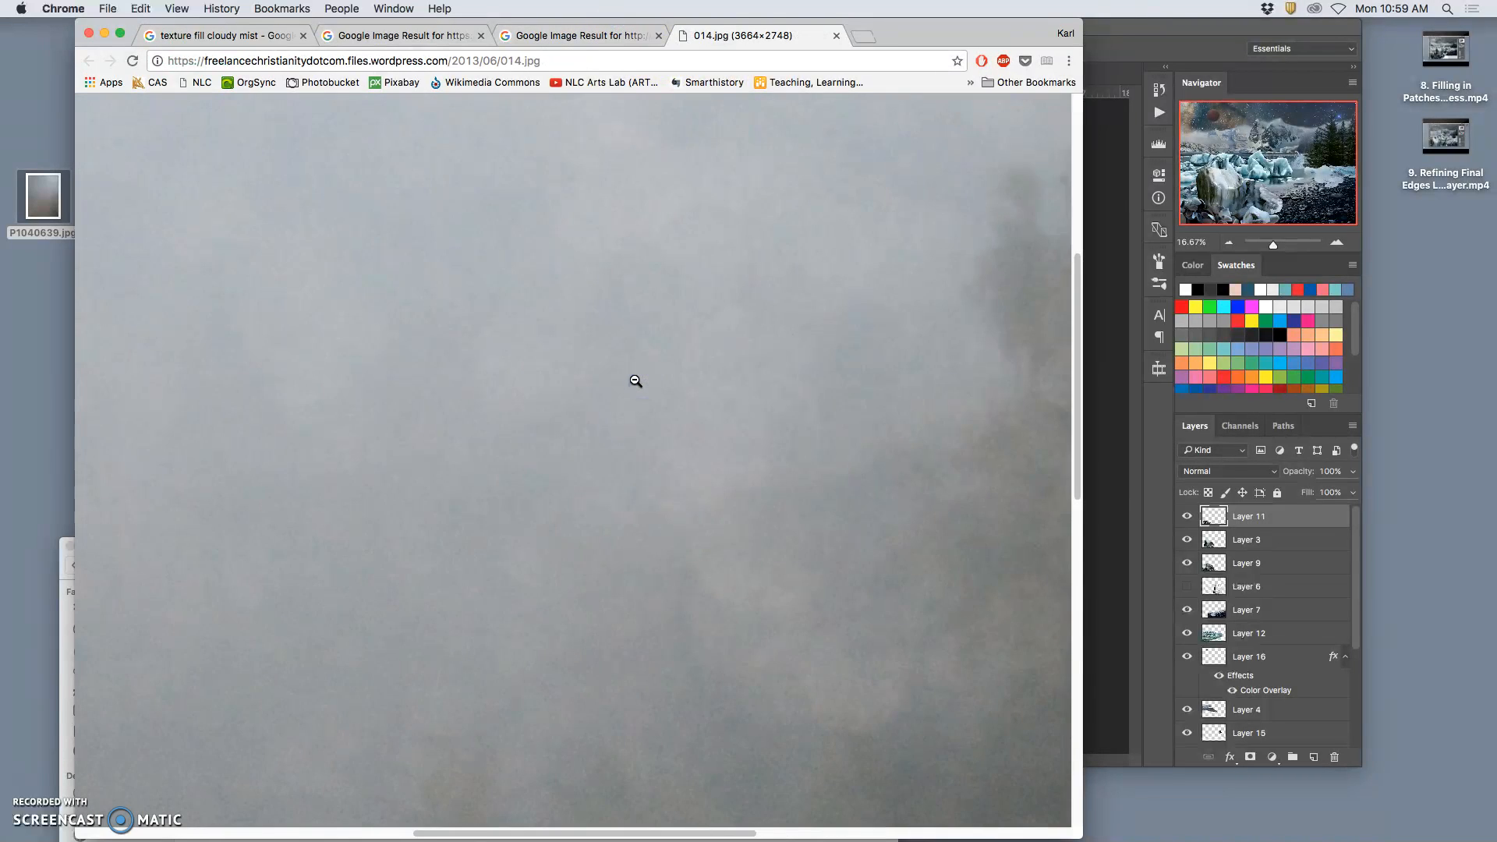
scroll(634, 379, down, 12)
scroll(633, 379, left, 15)
mouse_move(694, 305)
mouse_down()
mouse_move(367, 382)
mouse_move(33, 401)
mouse_up()
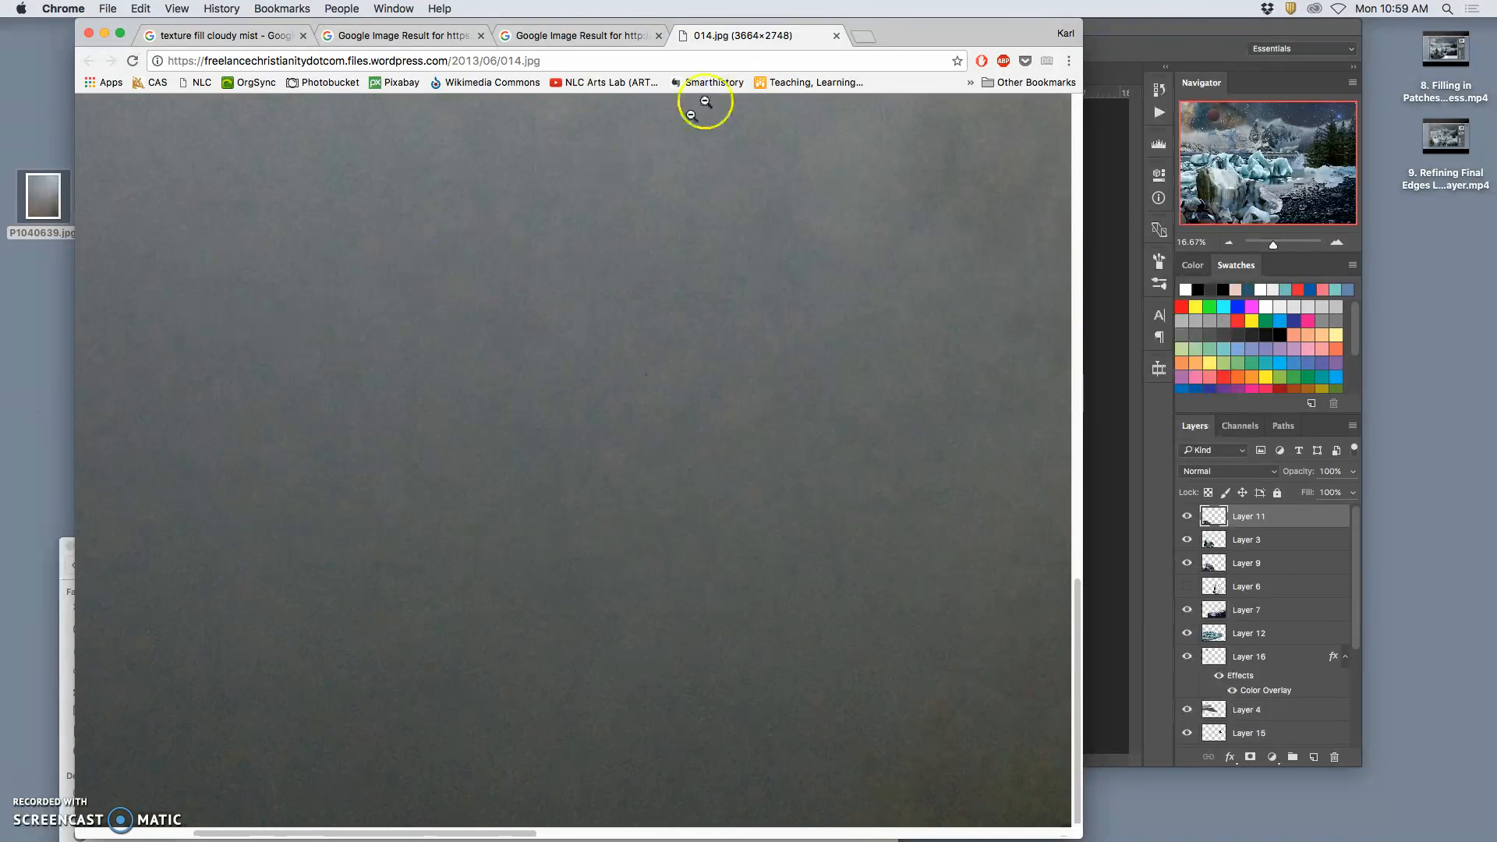
click(836, 35)
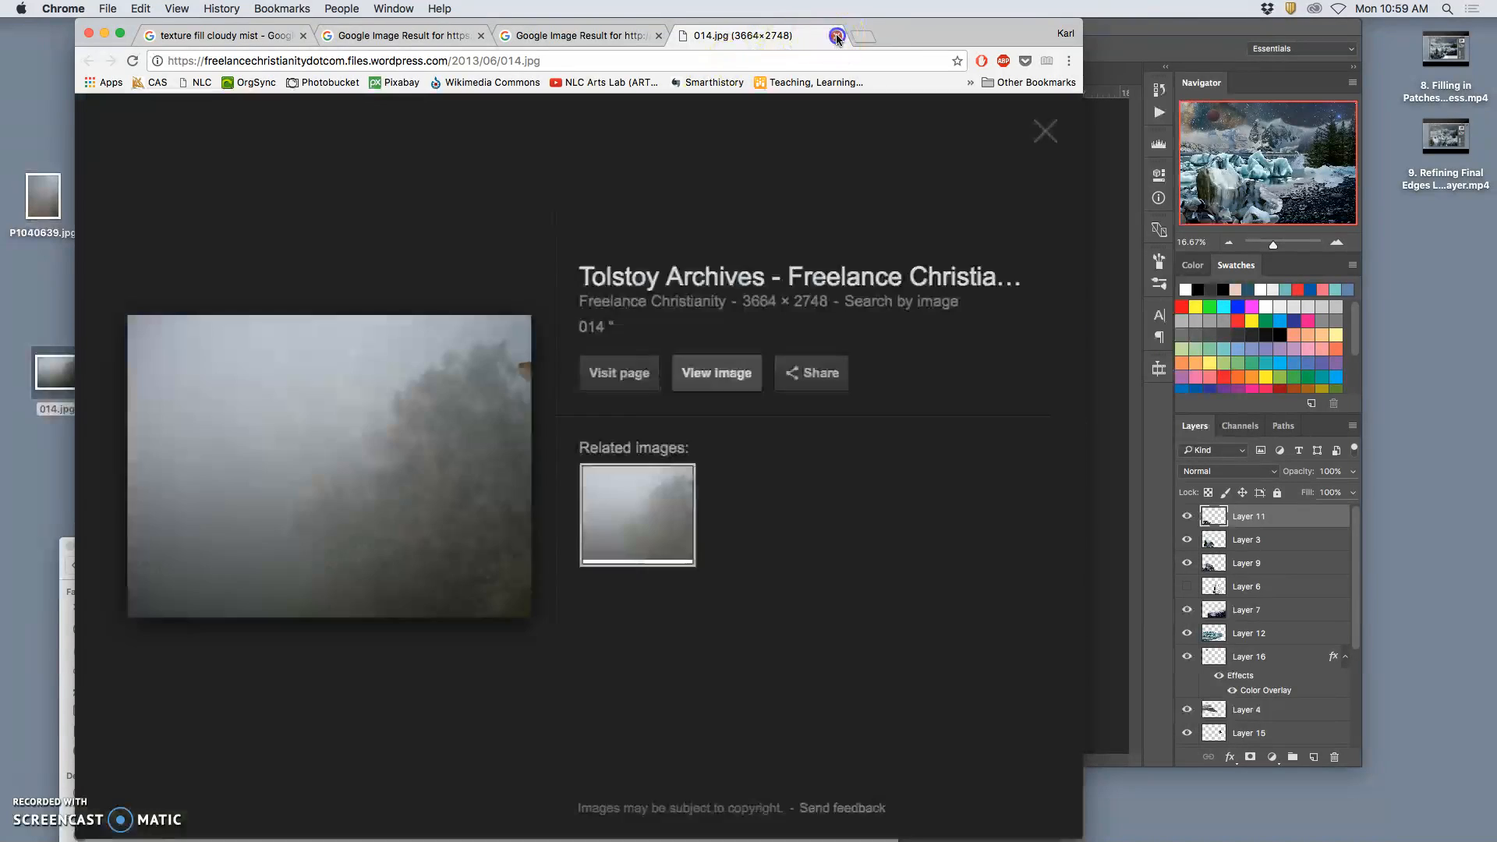
click(659, 35)
- Save the full-size plain grey fog image (october2012-046.jpg) to the desktop and close its tab
click(718, 390)
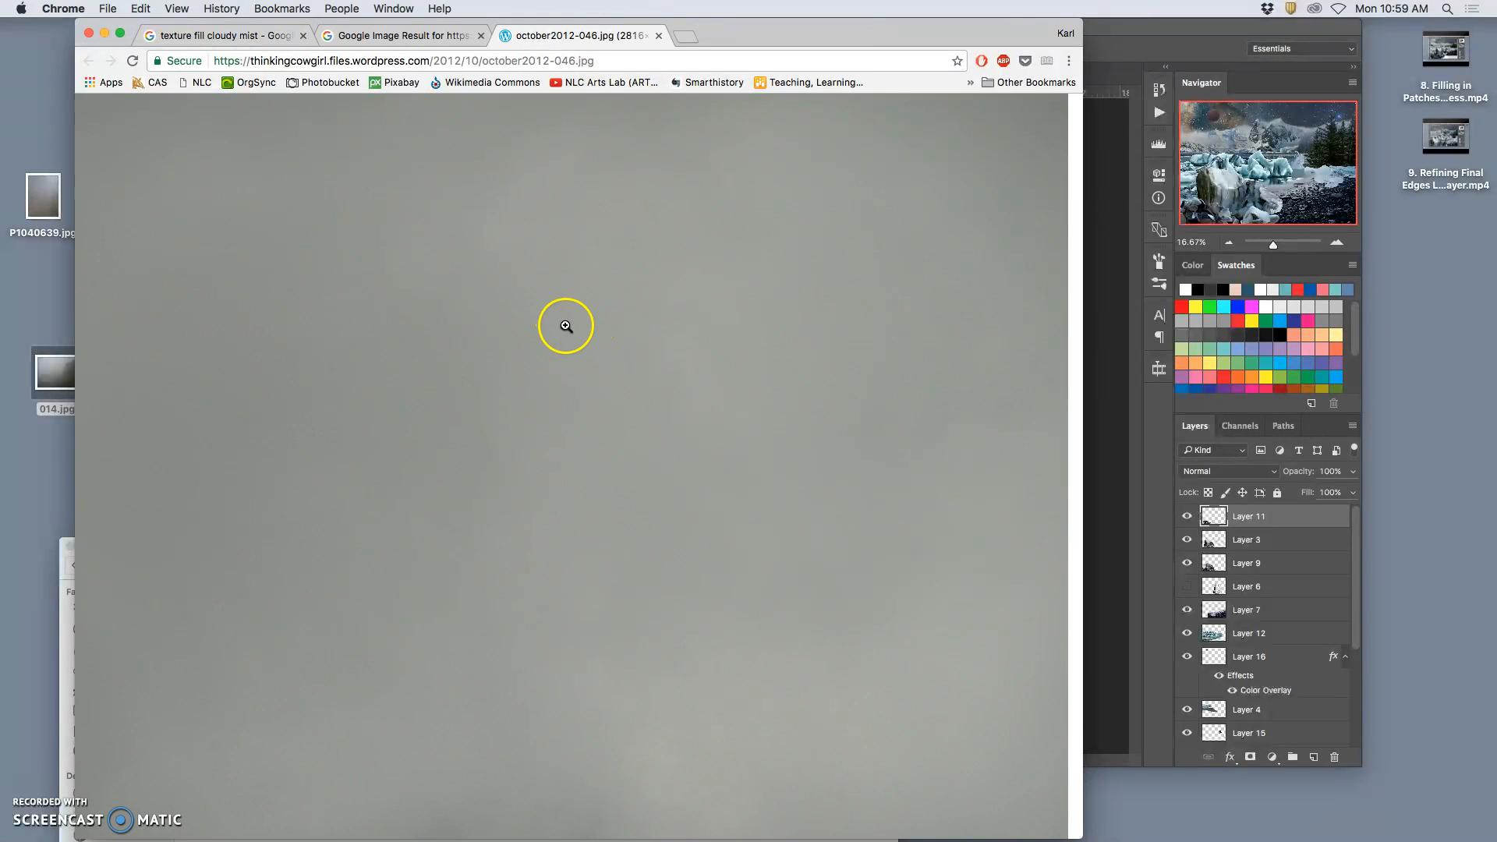
click(540, 298)
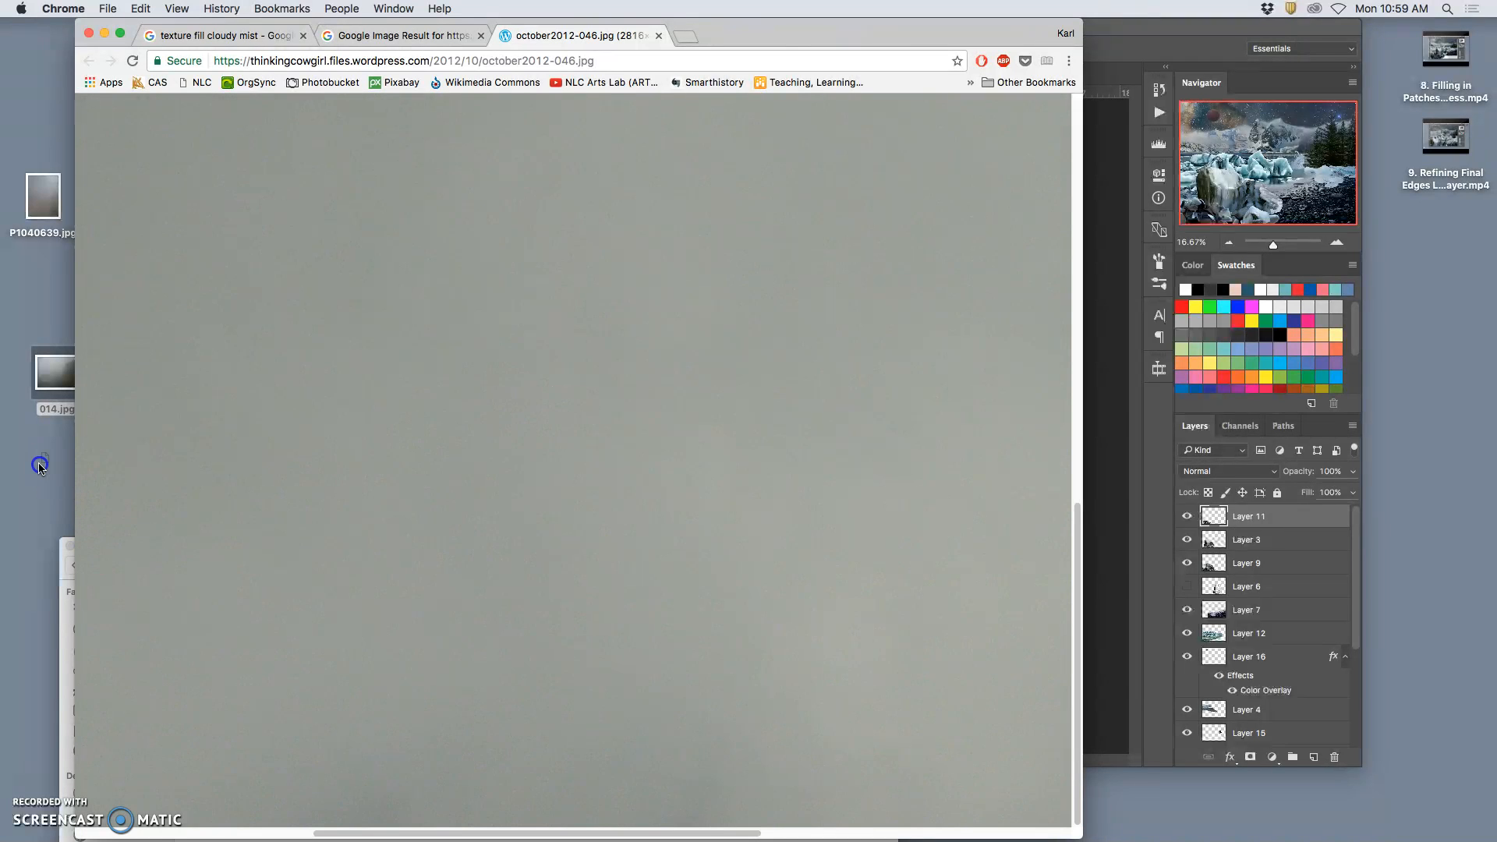
drag(41, 467, 41, 467)
click(350, 122)
click(659, 35)
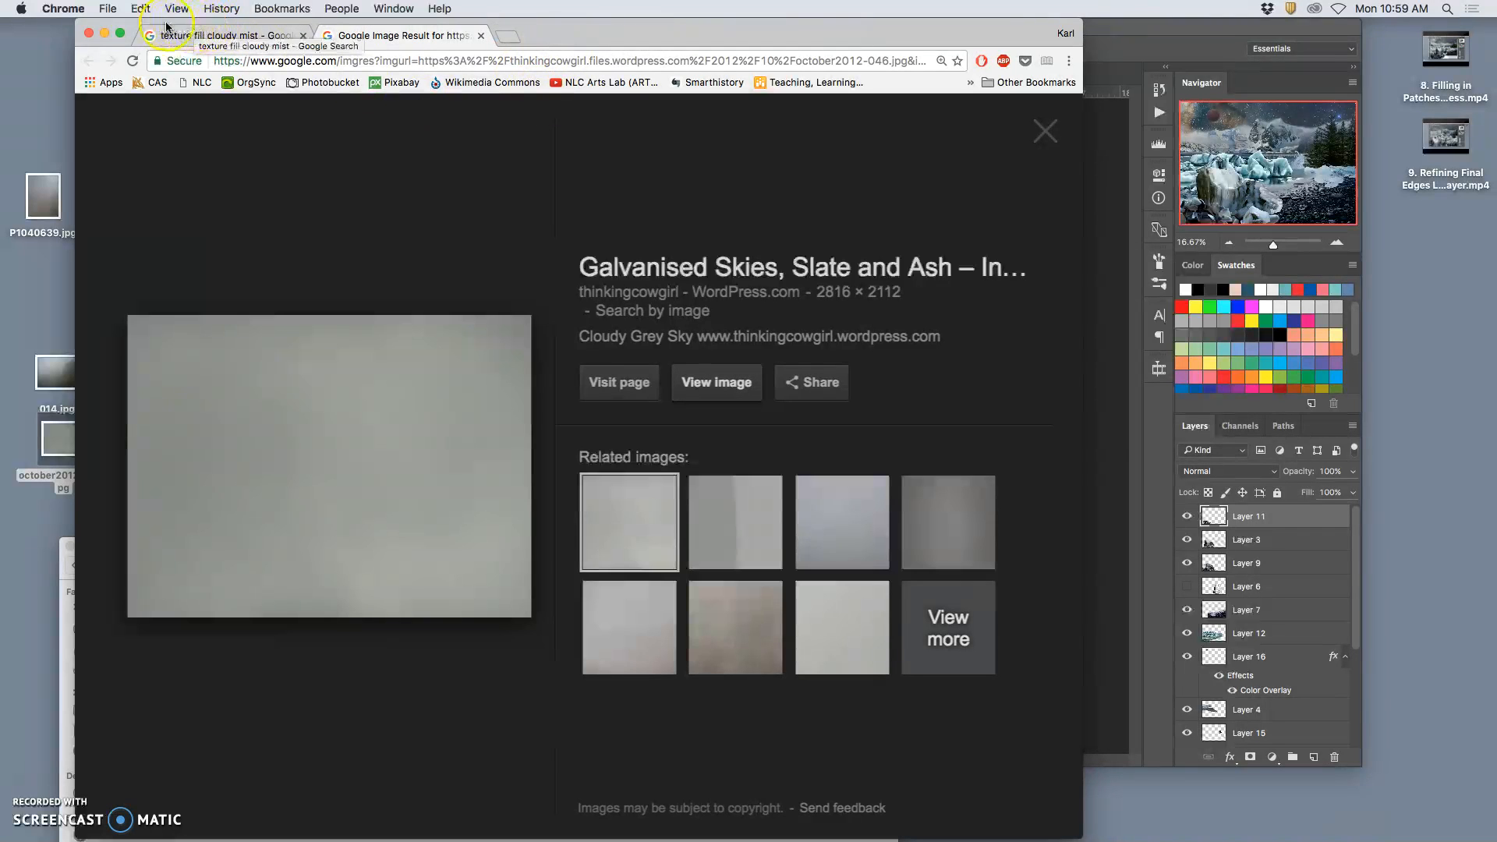
- Minimize the browser to return to the desktop and move 014.jpg to a clear spot beside the artwork window
click(663, 632)
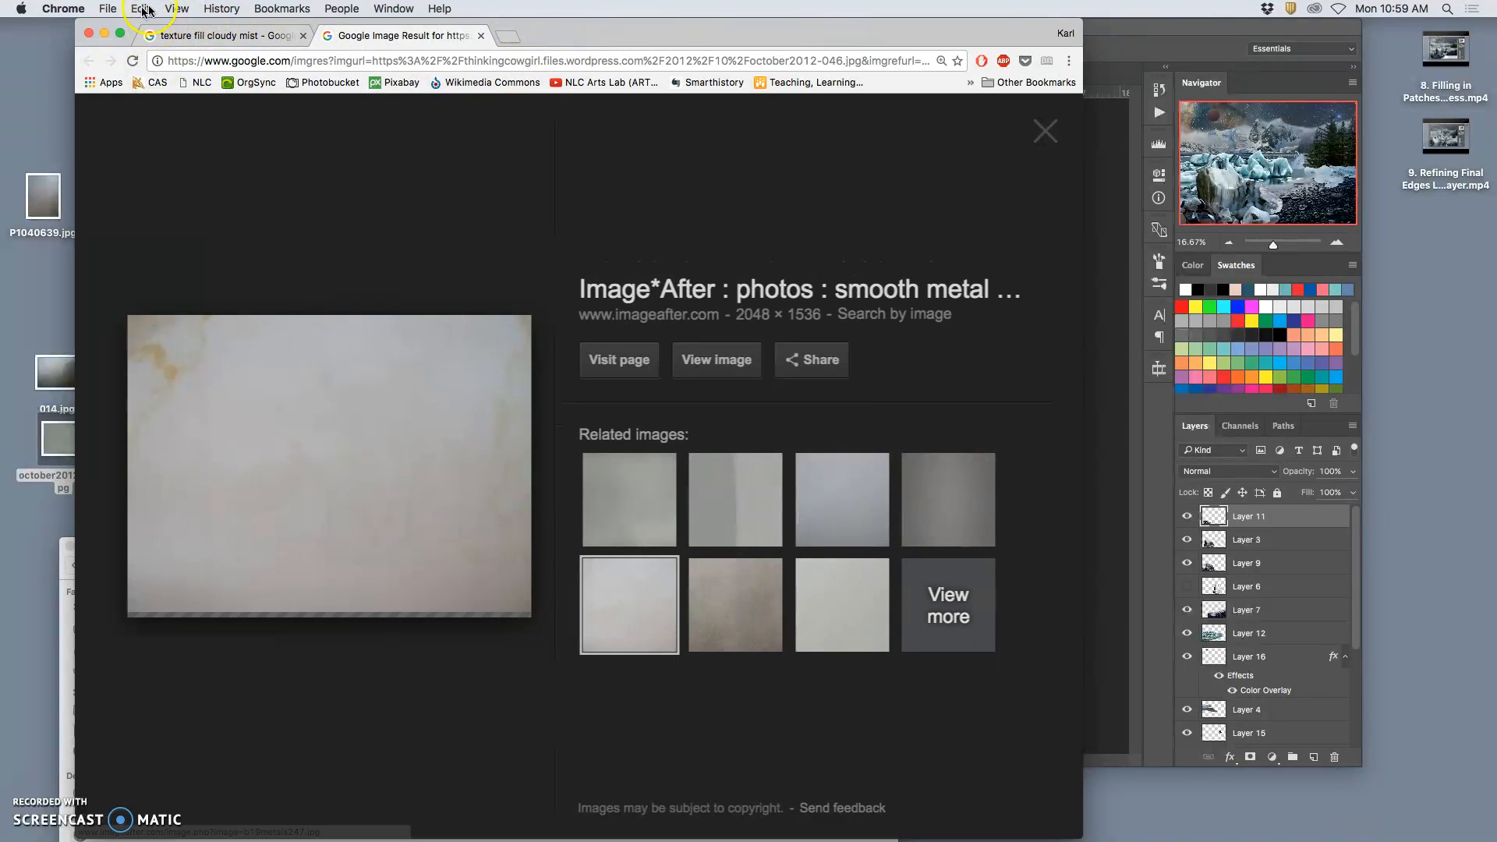
click(104, 32)
click(144, 373)
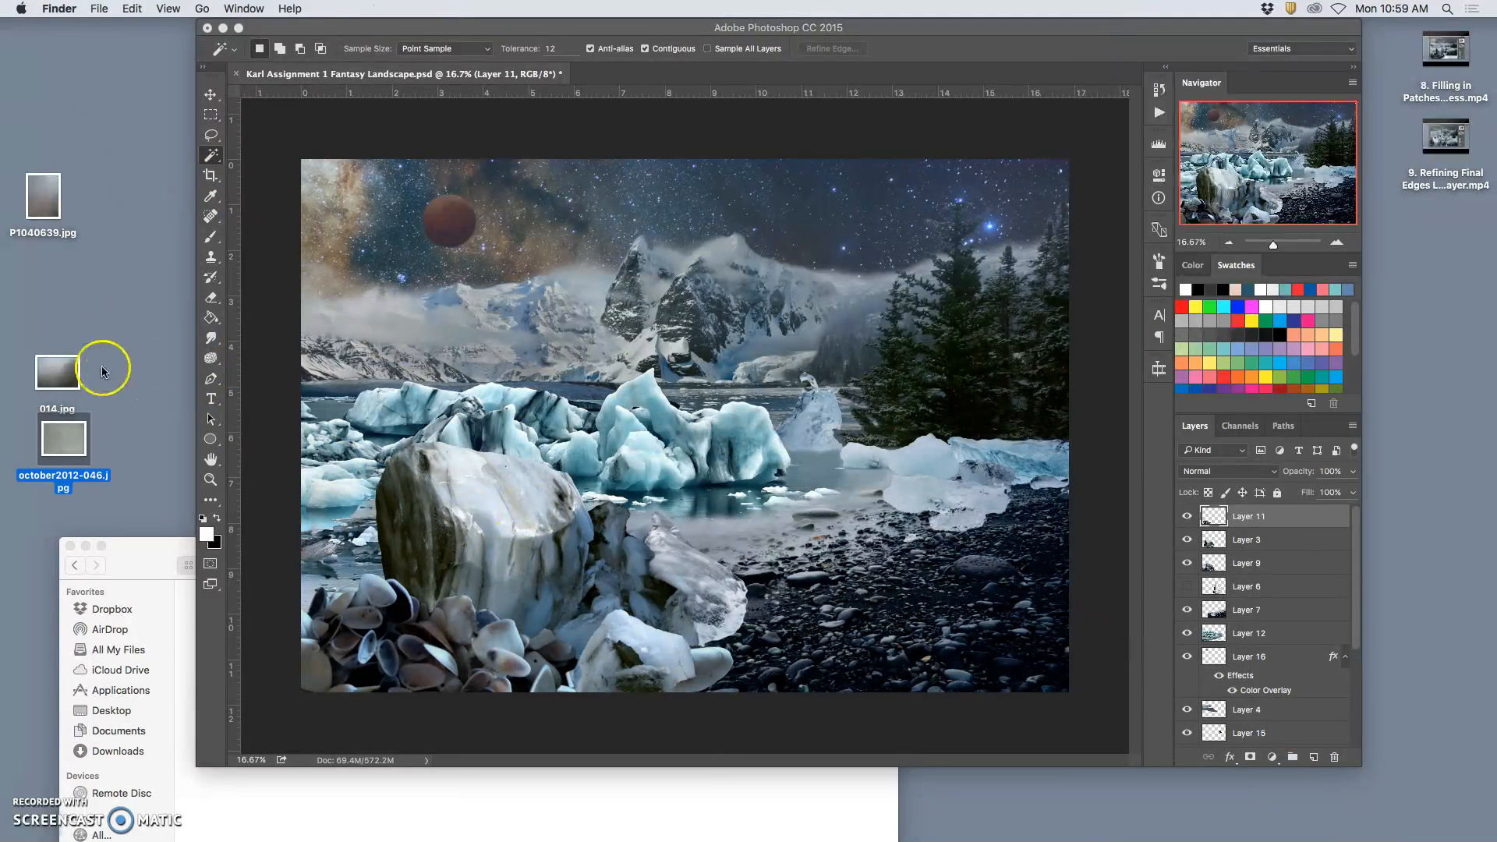
drag(70, 380, 181, 278)
click(833, 481)
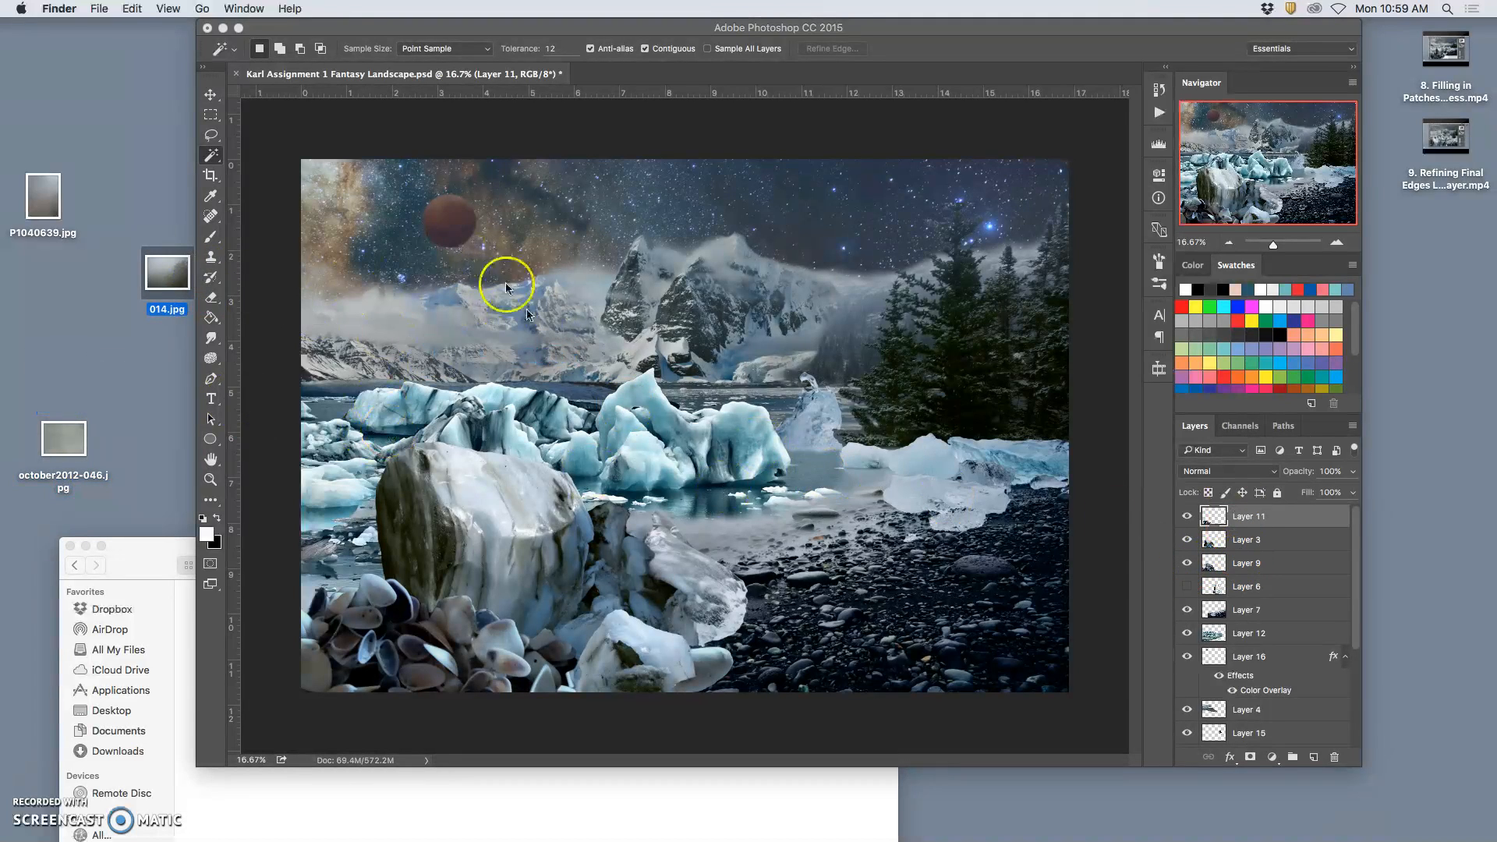
- Place 014.jpg into the fantasy landscape document in Photoshop and scale it to cover the entire canvas
drag(162, 276, 455, 306)
drag(858, 556, 1101, 705)
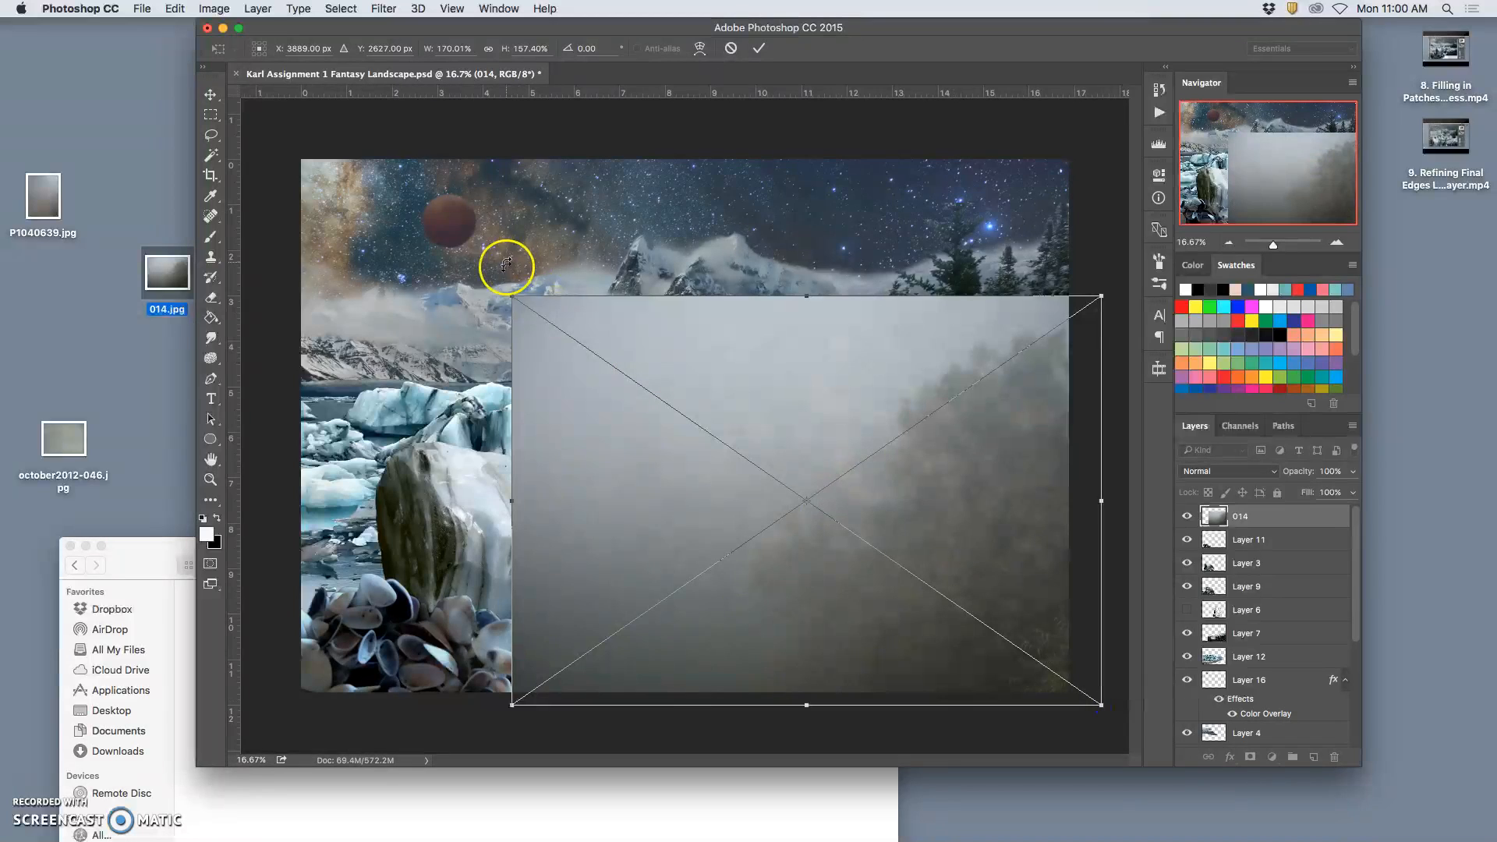
drag(512, 297, 300, 152)
key(Return)
key(w)
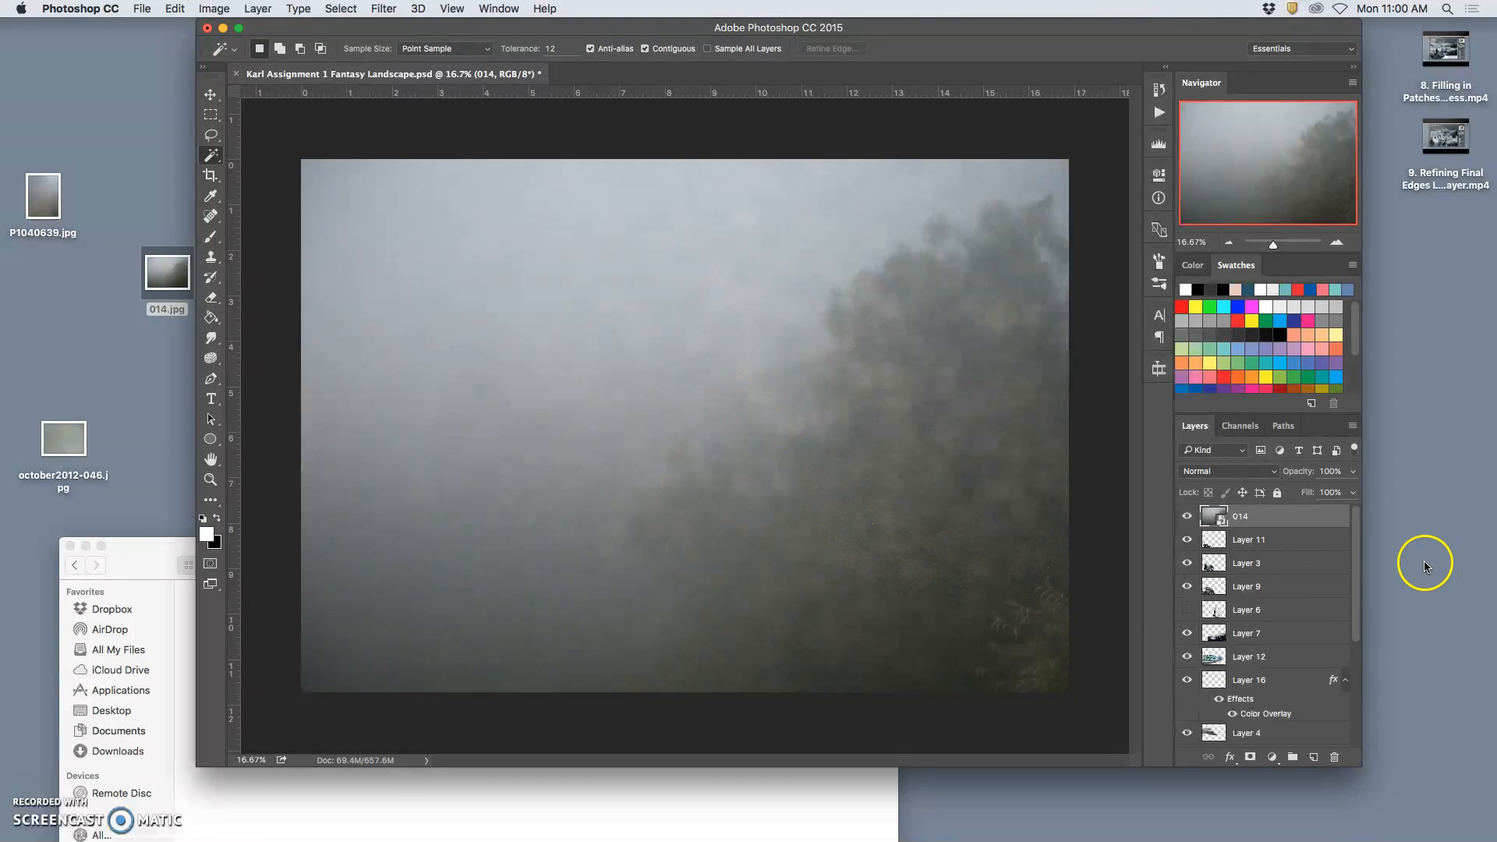
- Reduce the opacity of the 014 fog layer to 61%
click(1351, 472)
mouse_move(1350, 490)
mouse_down()
mouse_move(1297, 492)
mouse_move(1364, 498)
mouse_move(1326, 493)
mouse_up()
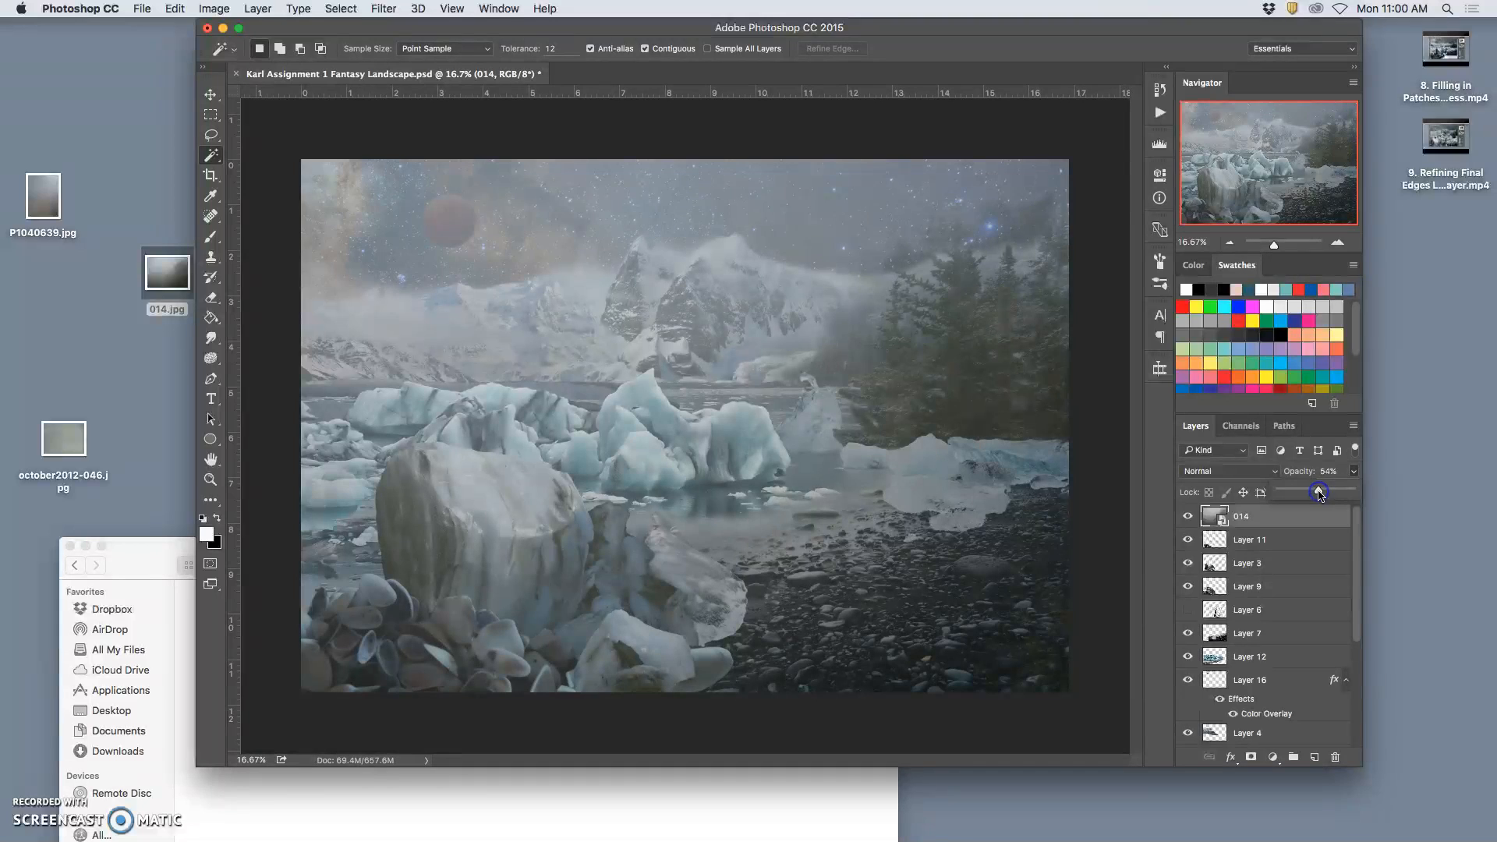
mouse_move(1321, 493)
mouse_down()
mouse_move(1348, 493)
mouse_move(1323, 497)
mouse_up()
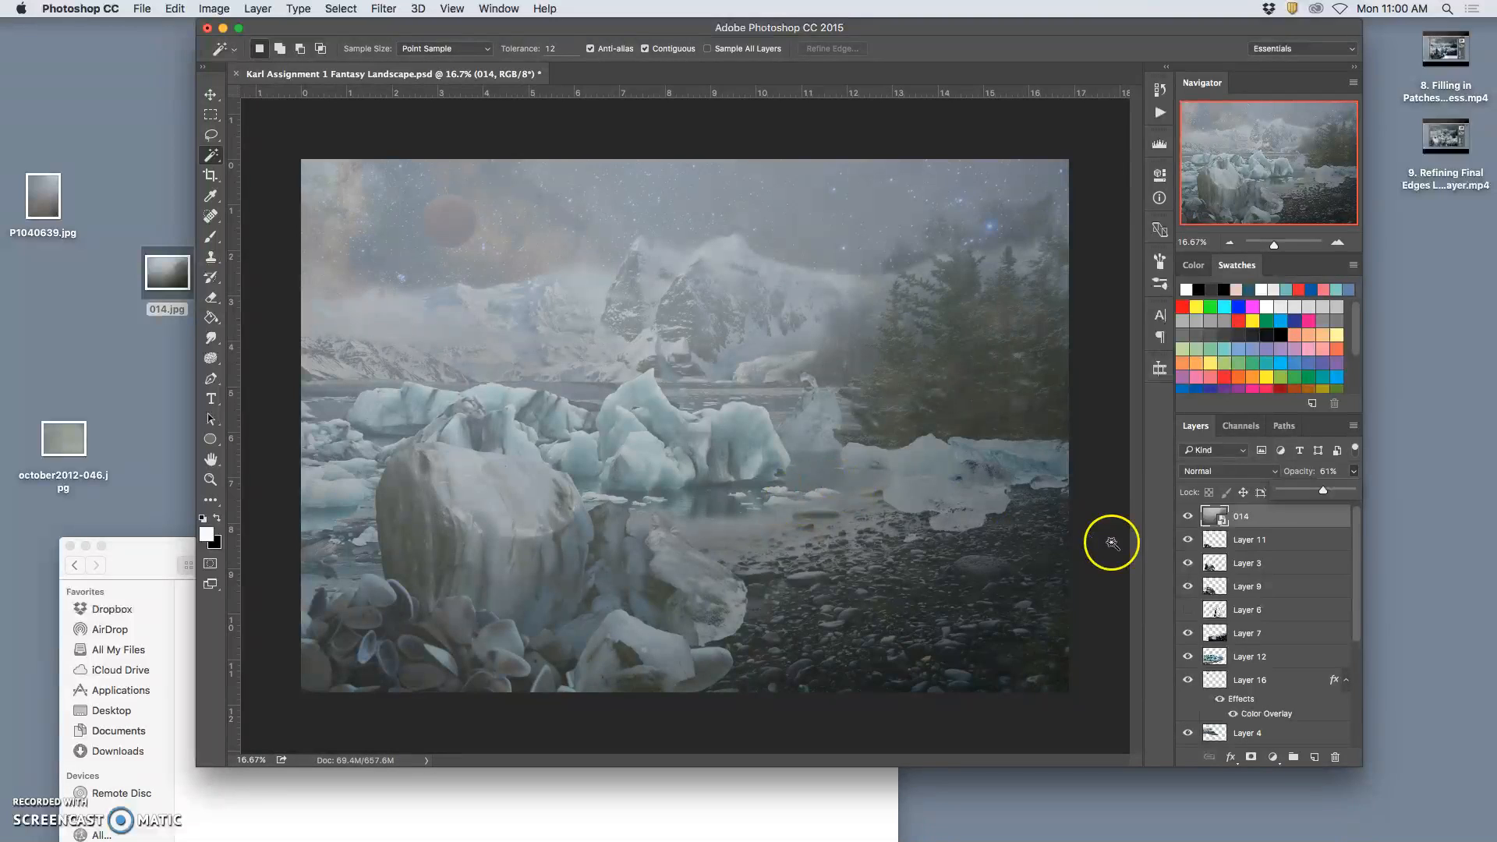
click(1189, 541)
click(1188, 540)
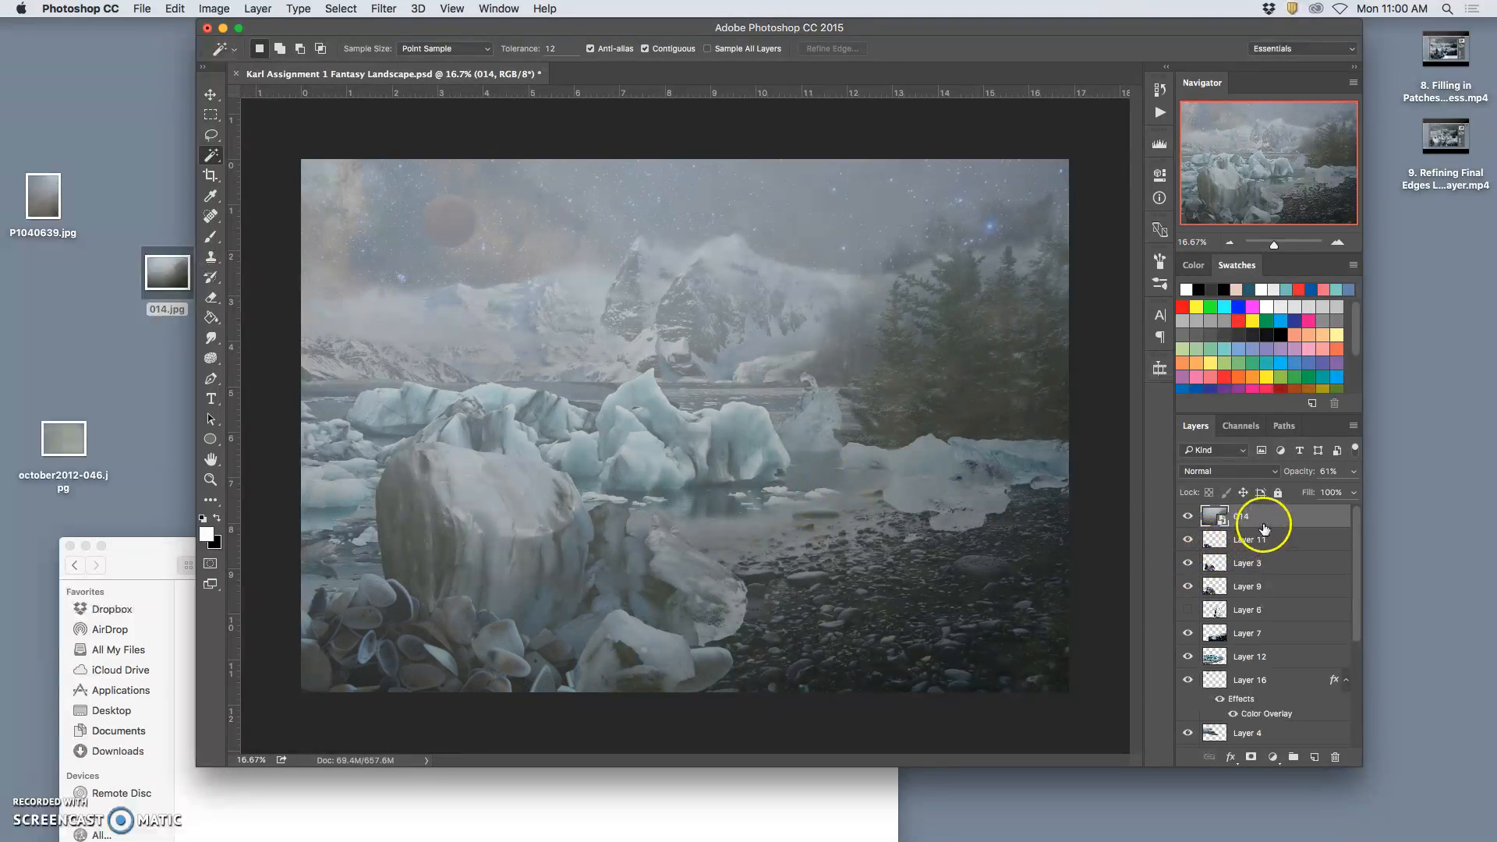
- Try the 014 fog layer at successively lower positions in the stack, down to just below Layer 15
key(super+bracketleft)
key(super+bracketleft)
key(super+bracketleft)
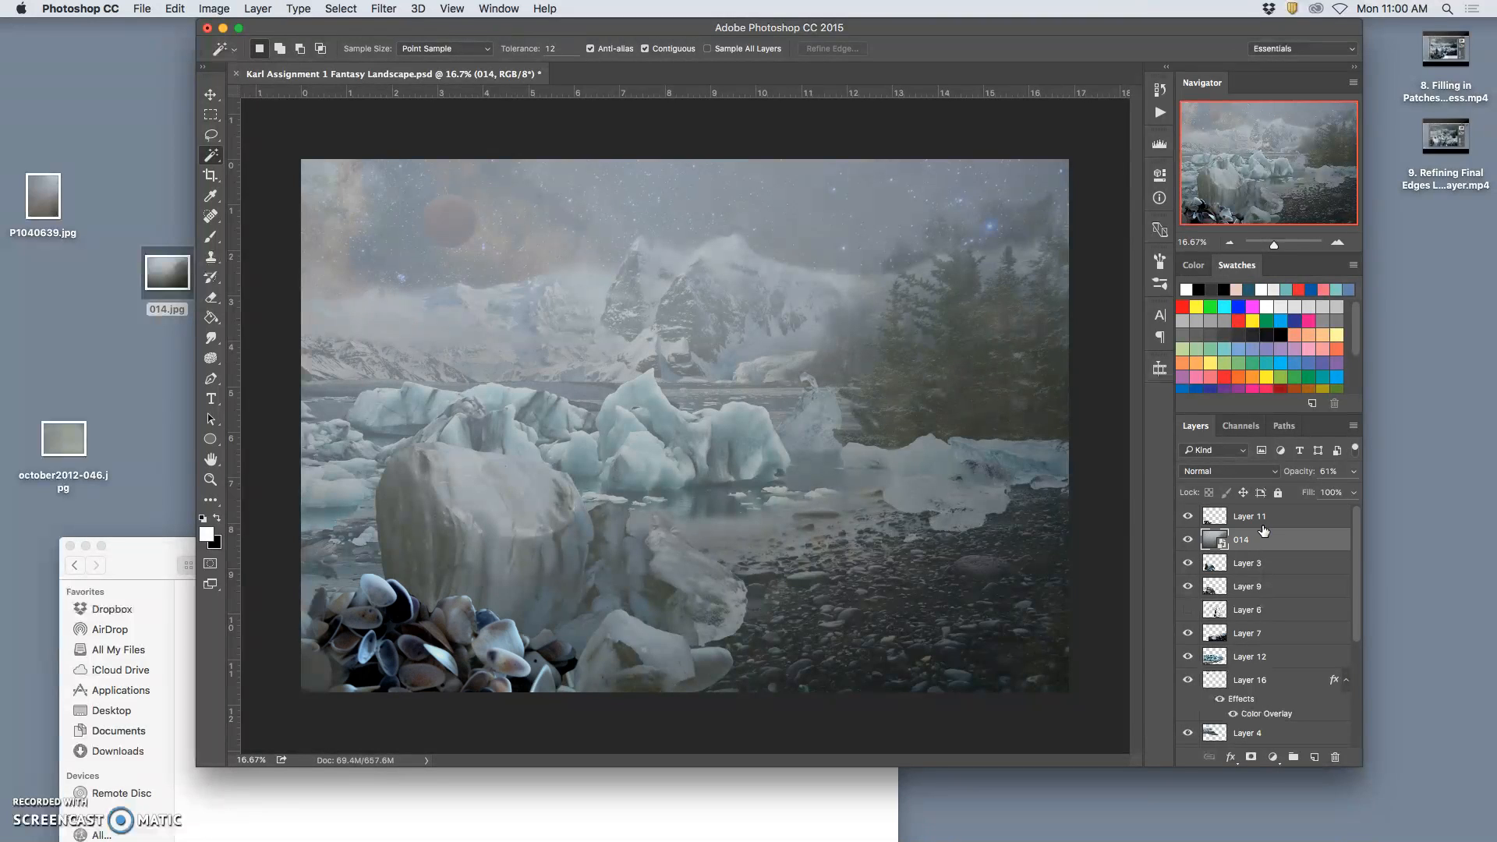
key(super+bracketleft)
key(super+bracketleft)
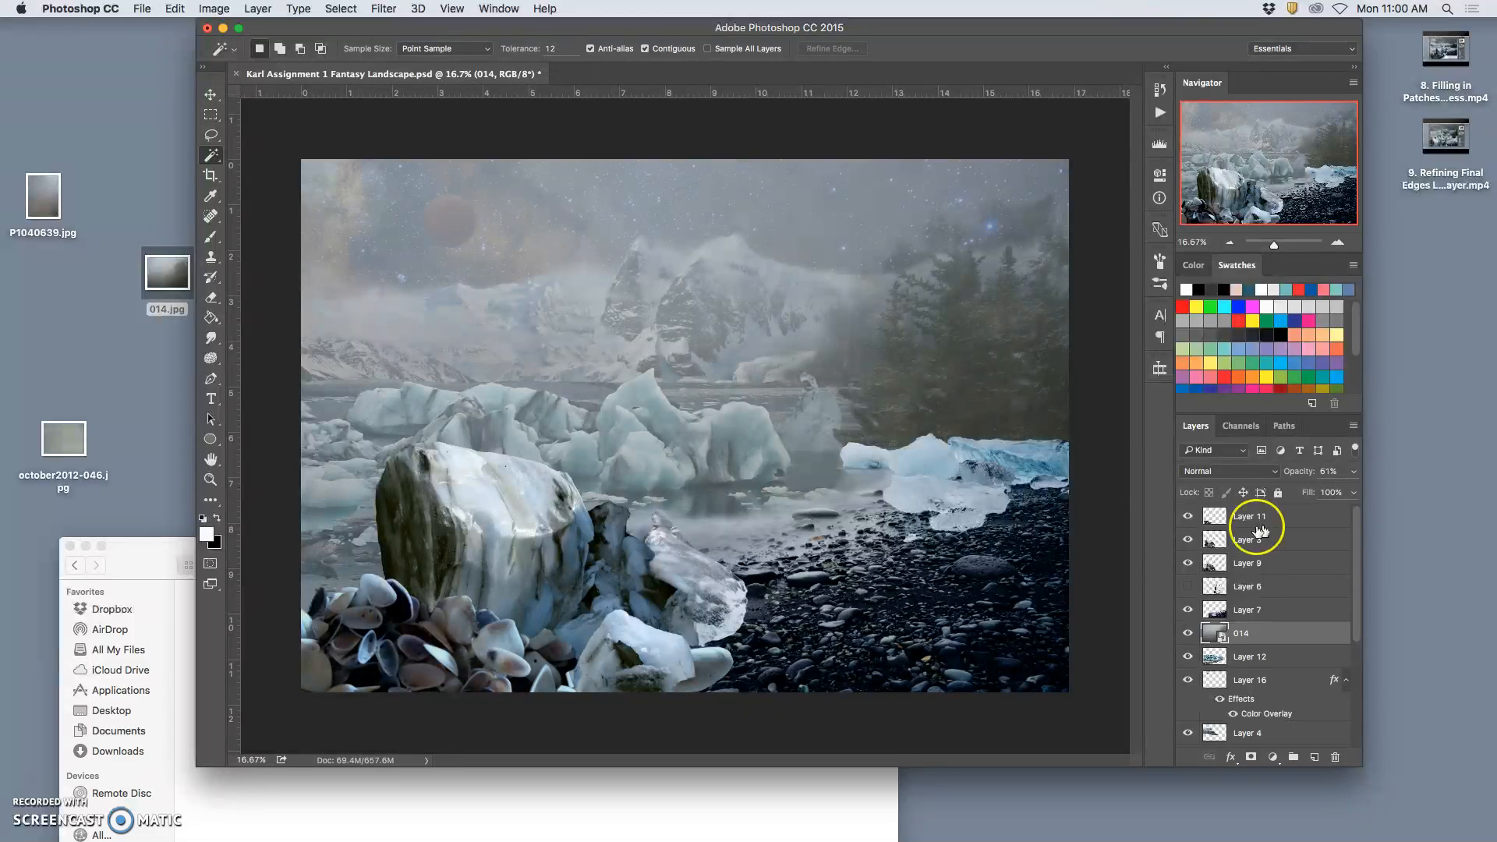
key(super+bracketleft)
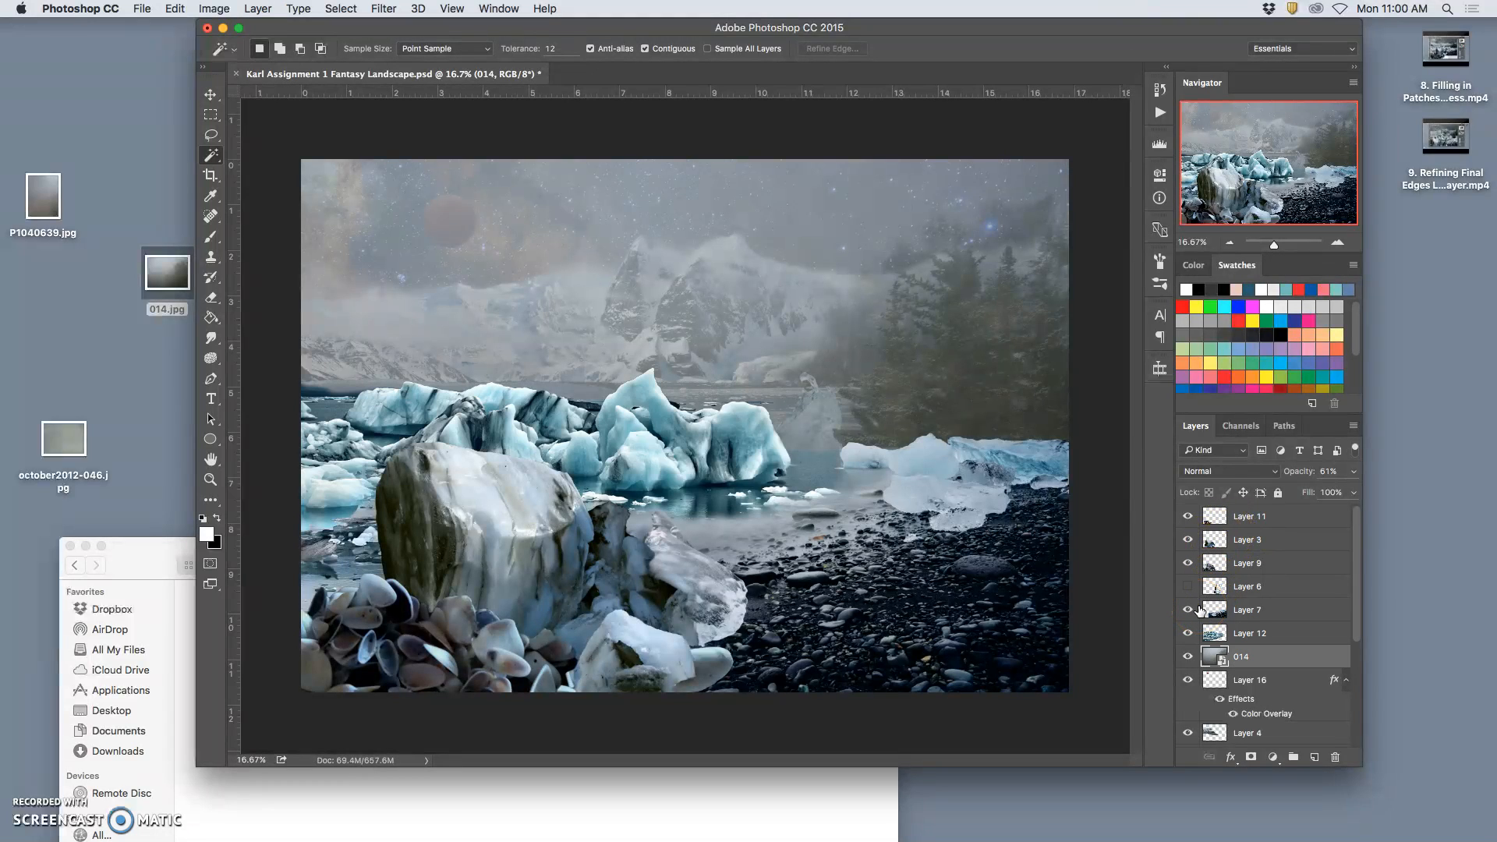
key(super+bracketleft)
key(super+bracketleft)
key(super+bracketleft)
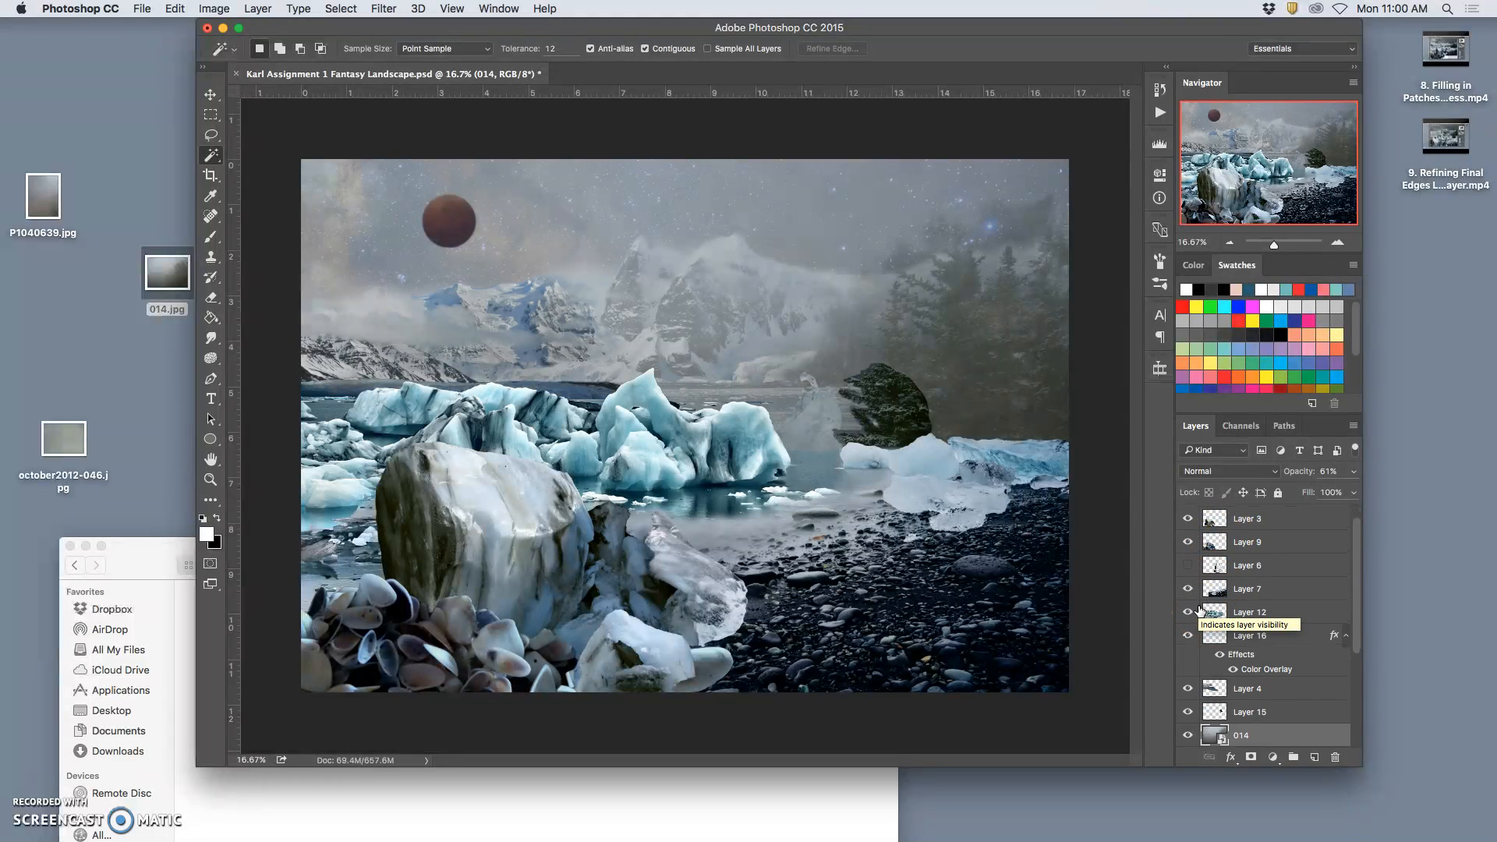
- Raise the 014 fog layer back up through the stack to above Layer 11
key(super+bracketright)
key(super+bracketright)
key(super+bracketright)
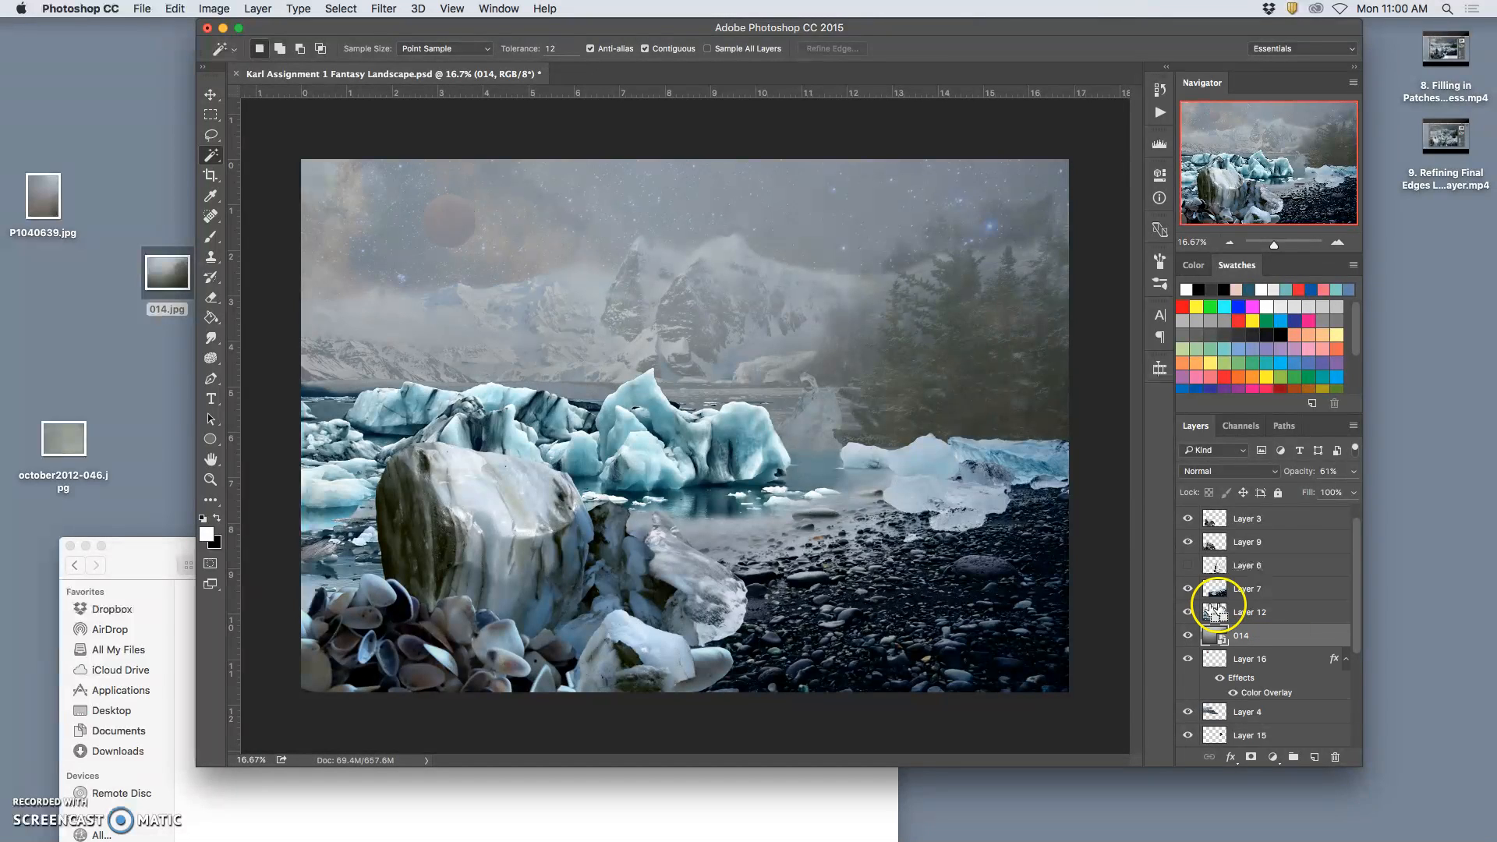
key(super+bracketright)
key(super+bracketright)
key(super+bracketright)
key(super+bracketright)
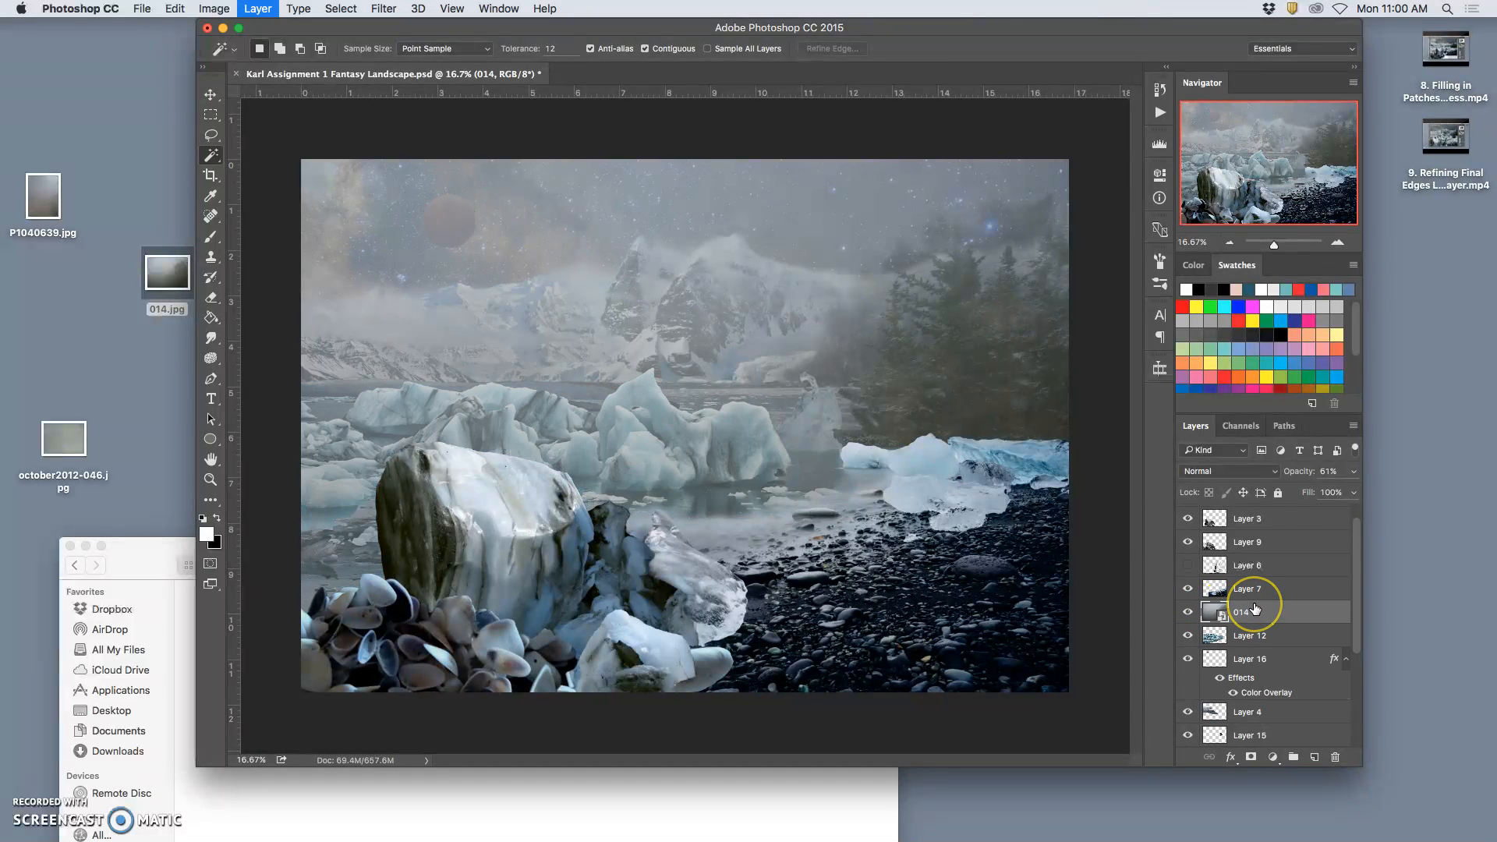
key(super+bracketright)
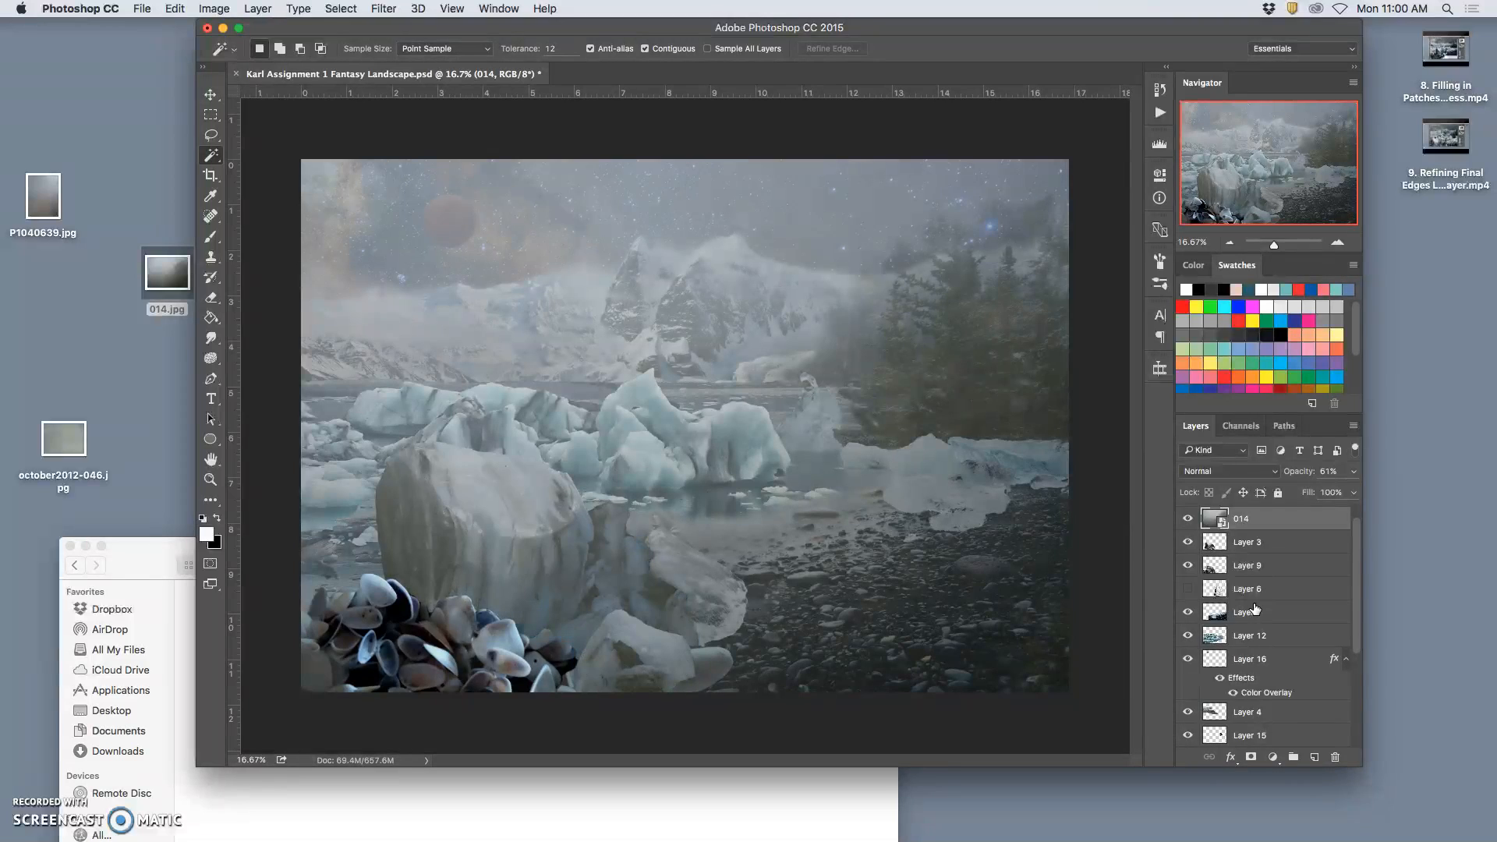
key(super+bracketright)
- Try the 014 fog layer just below Layer 9, and return it to the top of the stack
key(super+bracketleft)
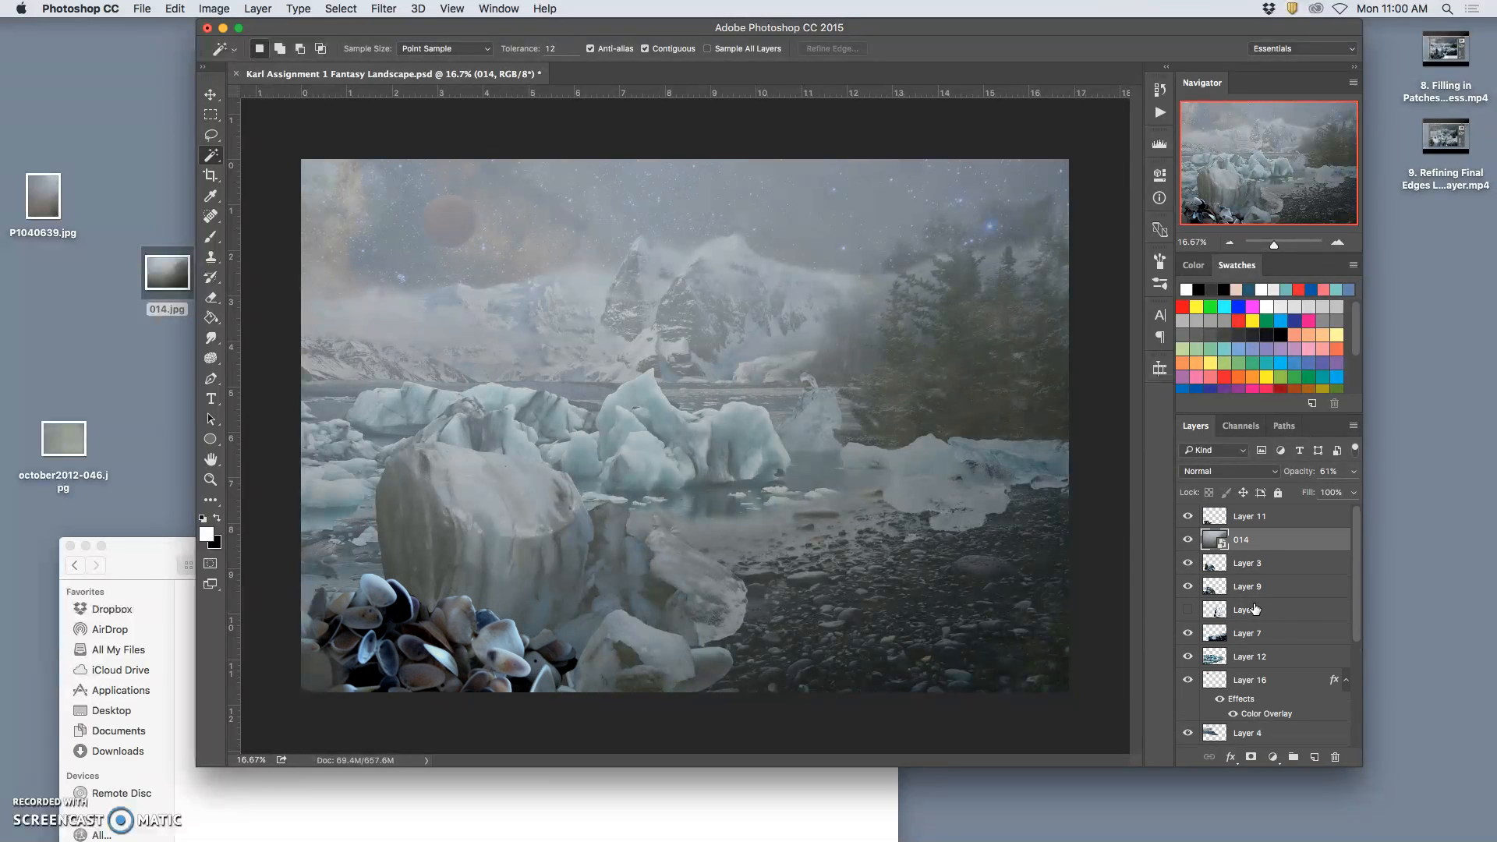
key(super+bracketleft)
key(super+bracketleft)
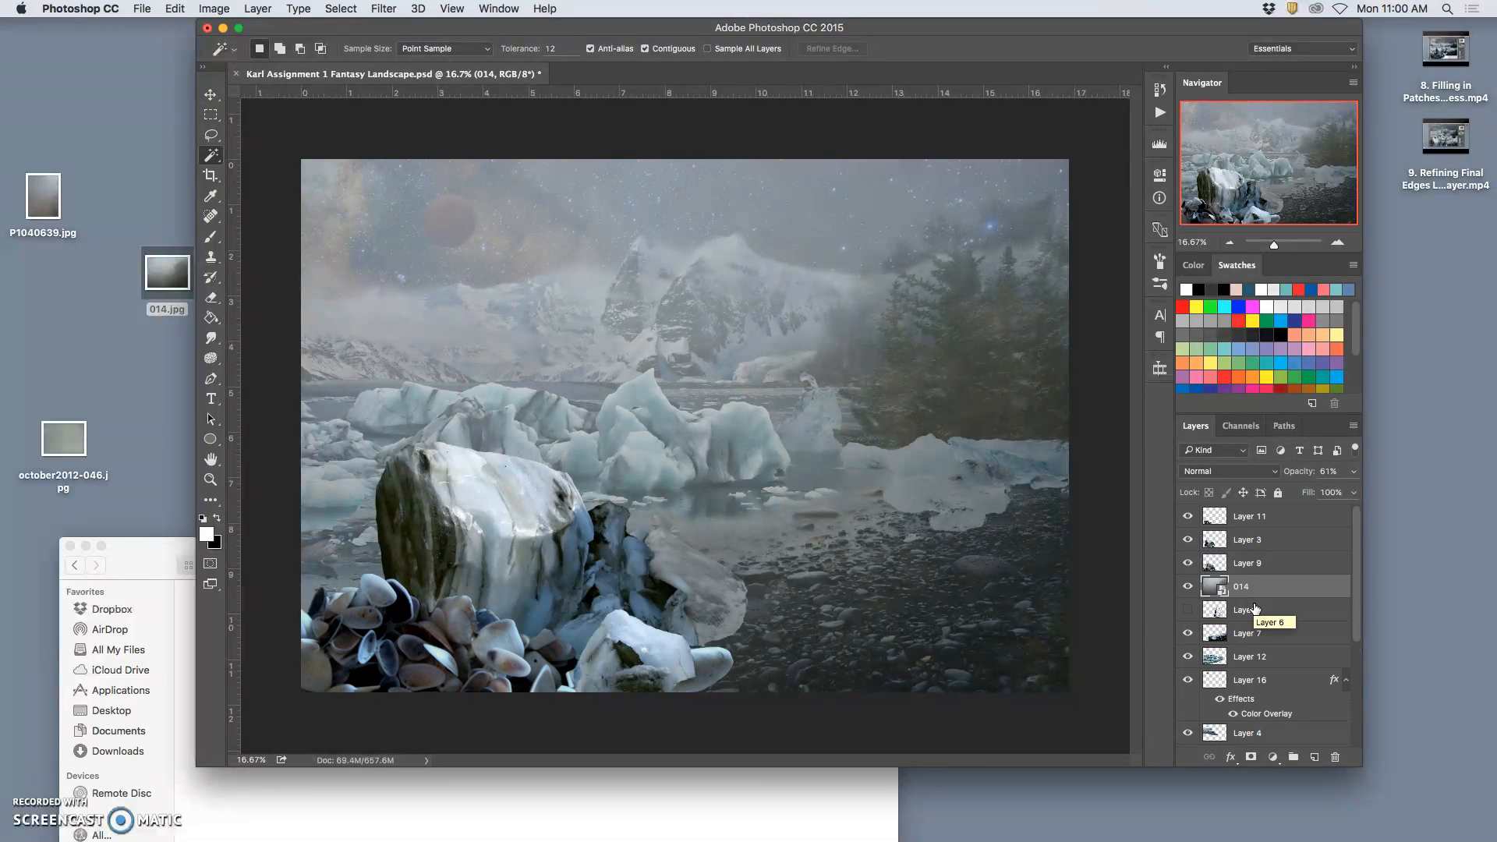
key(super+bracketright)
key(super+bracketright)
key(super+bracketright)
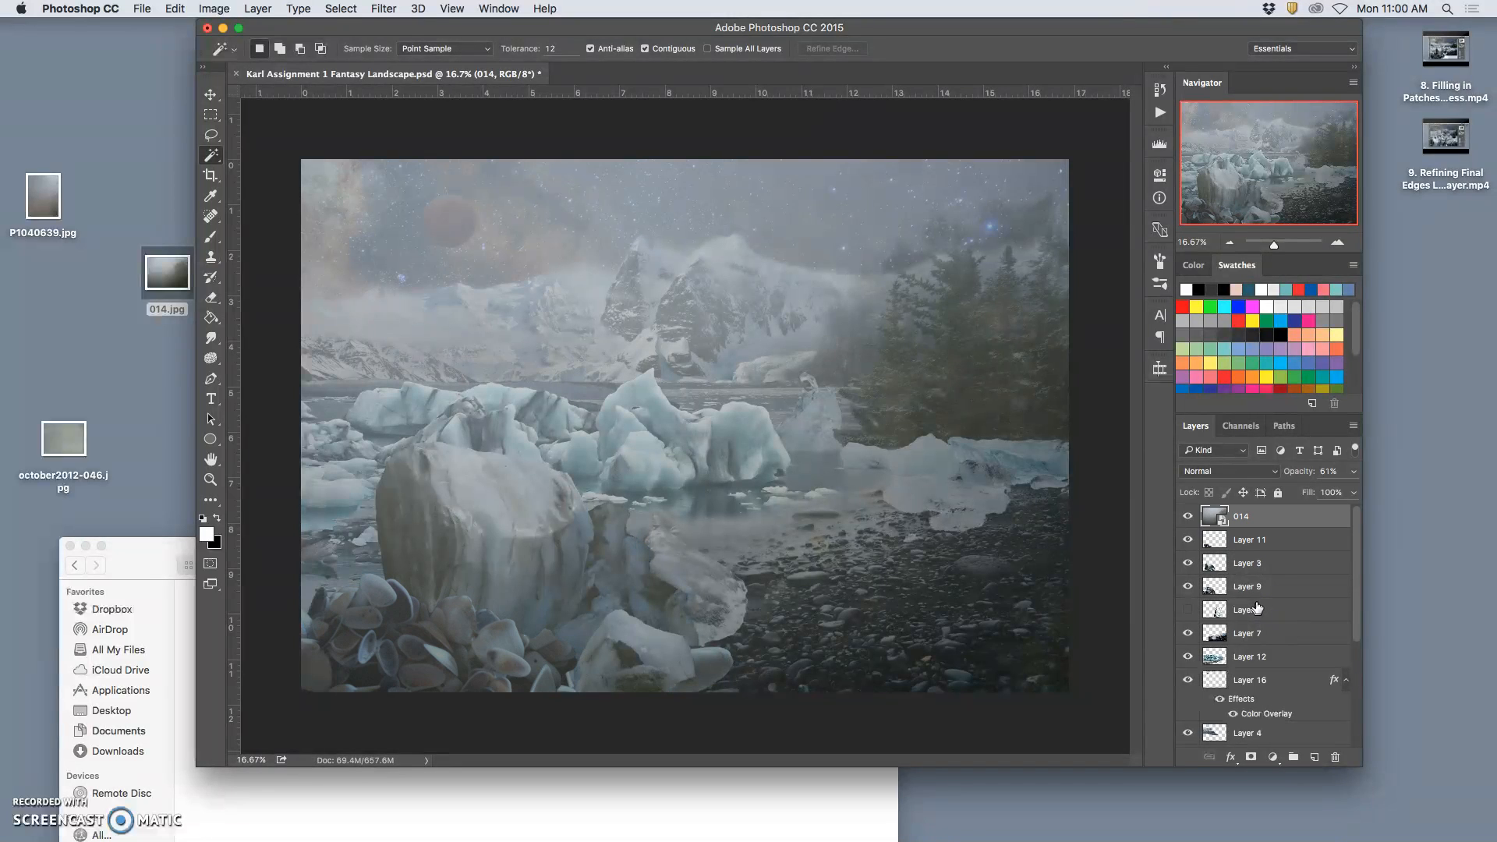
- Set up the Eraser with a soft 1400 px brush at 0% hardness and 17% opacity
click(1265, 522)
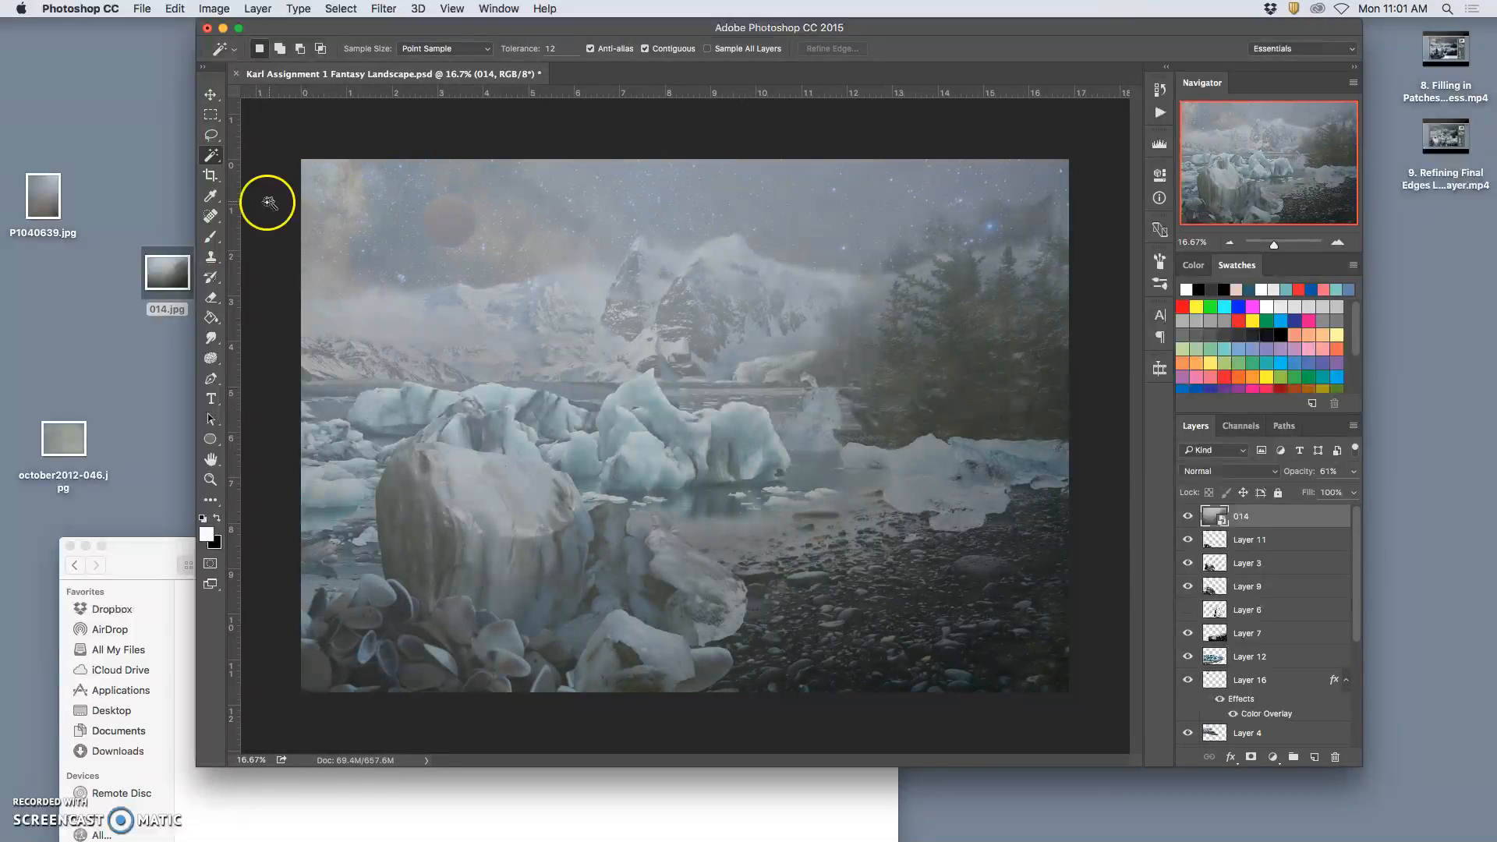
click(211, 297)
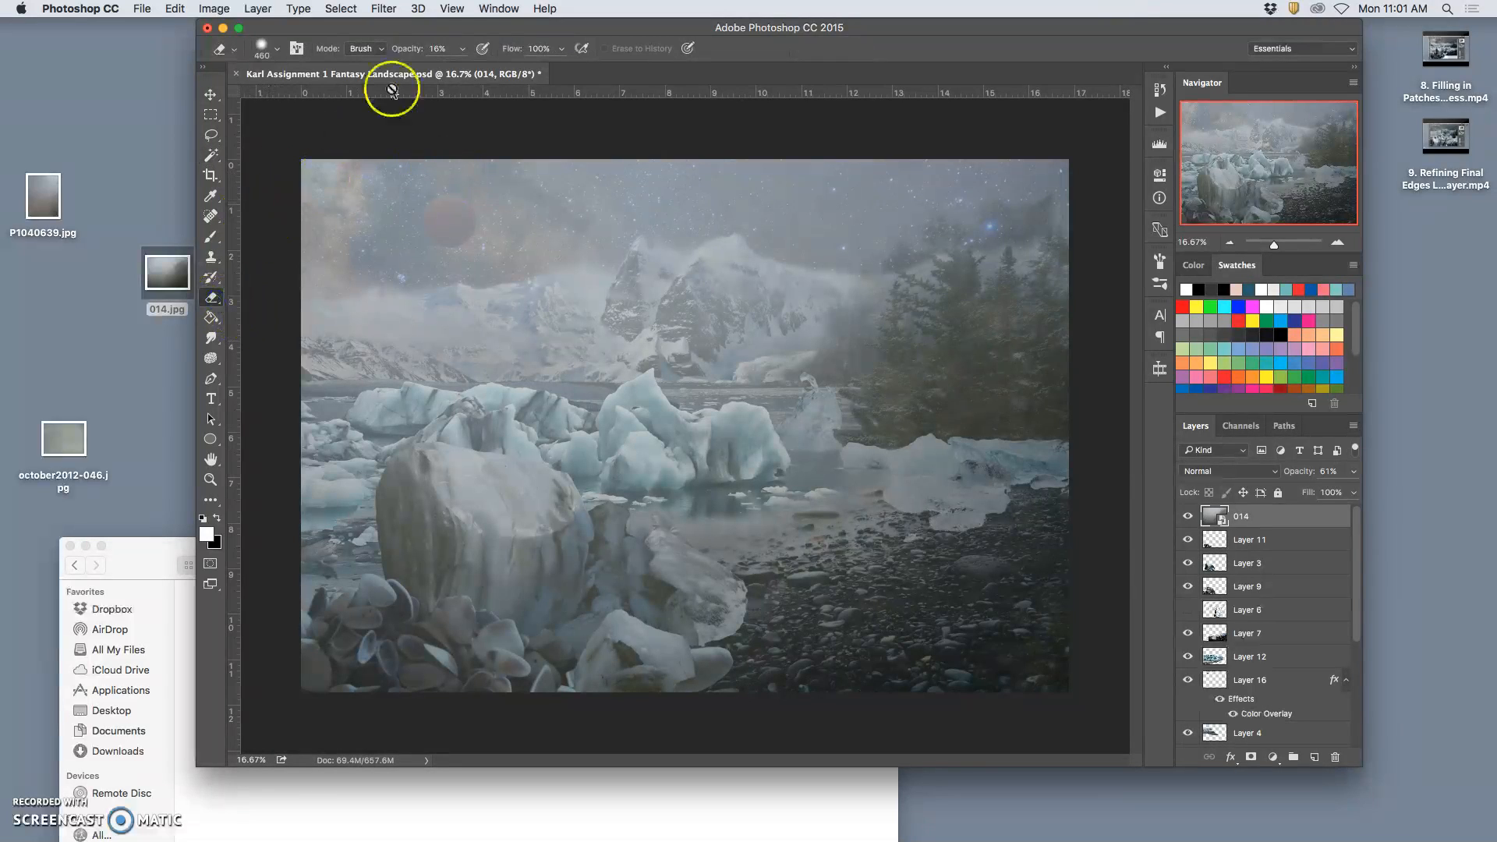
click(463, 49)
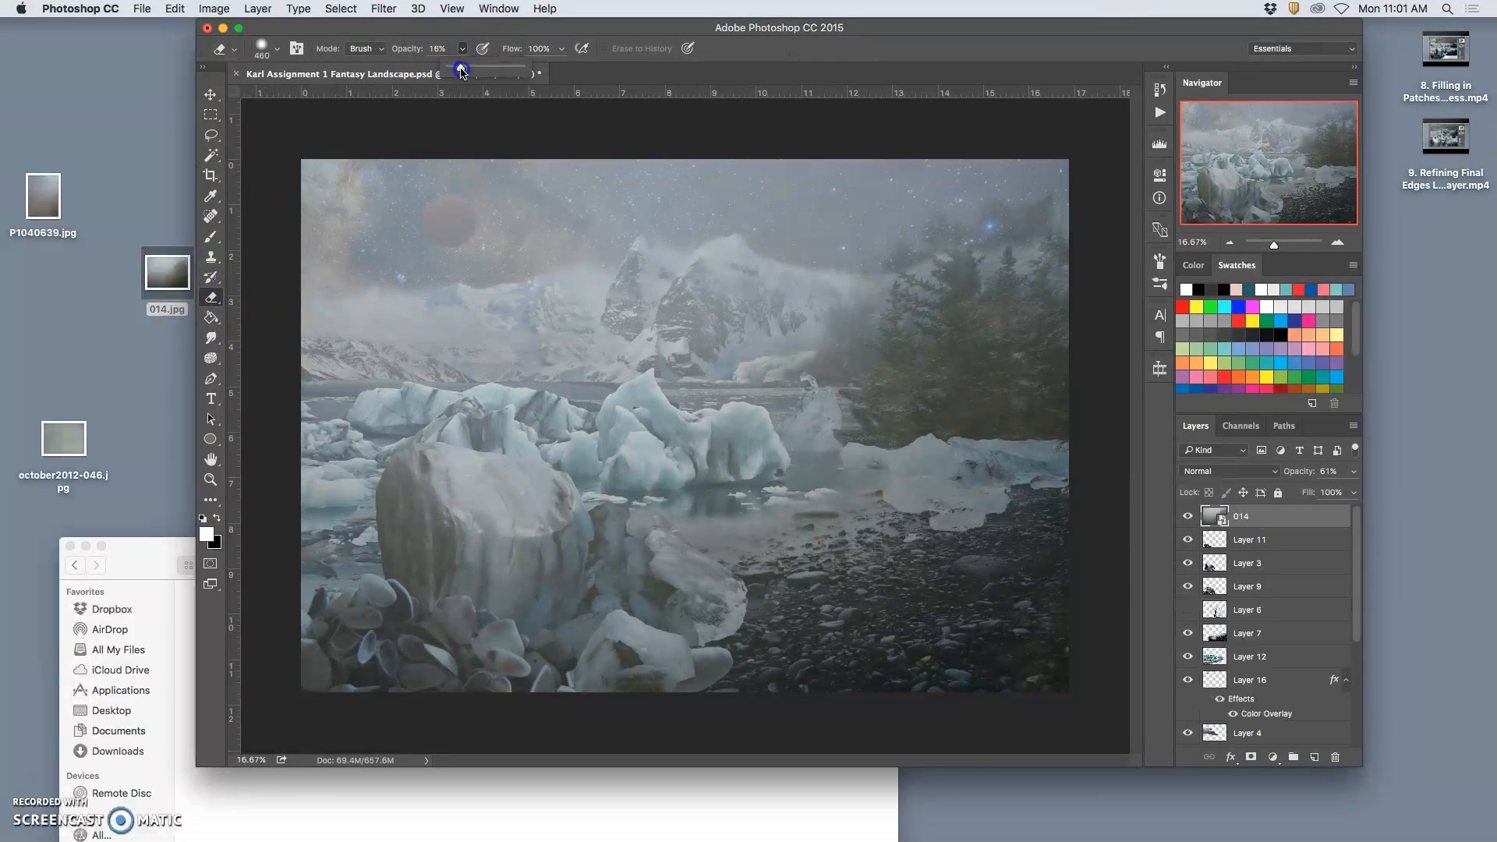
click(273, 48)
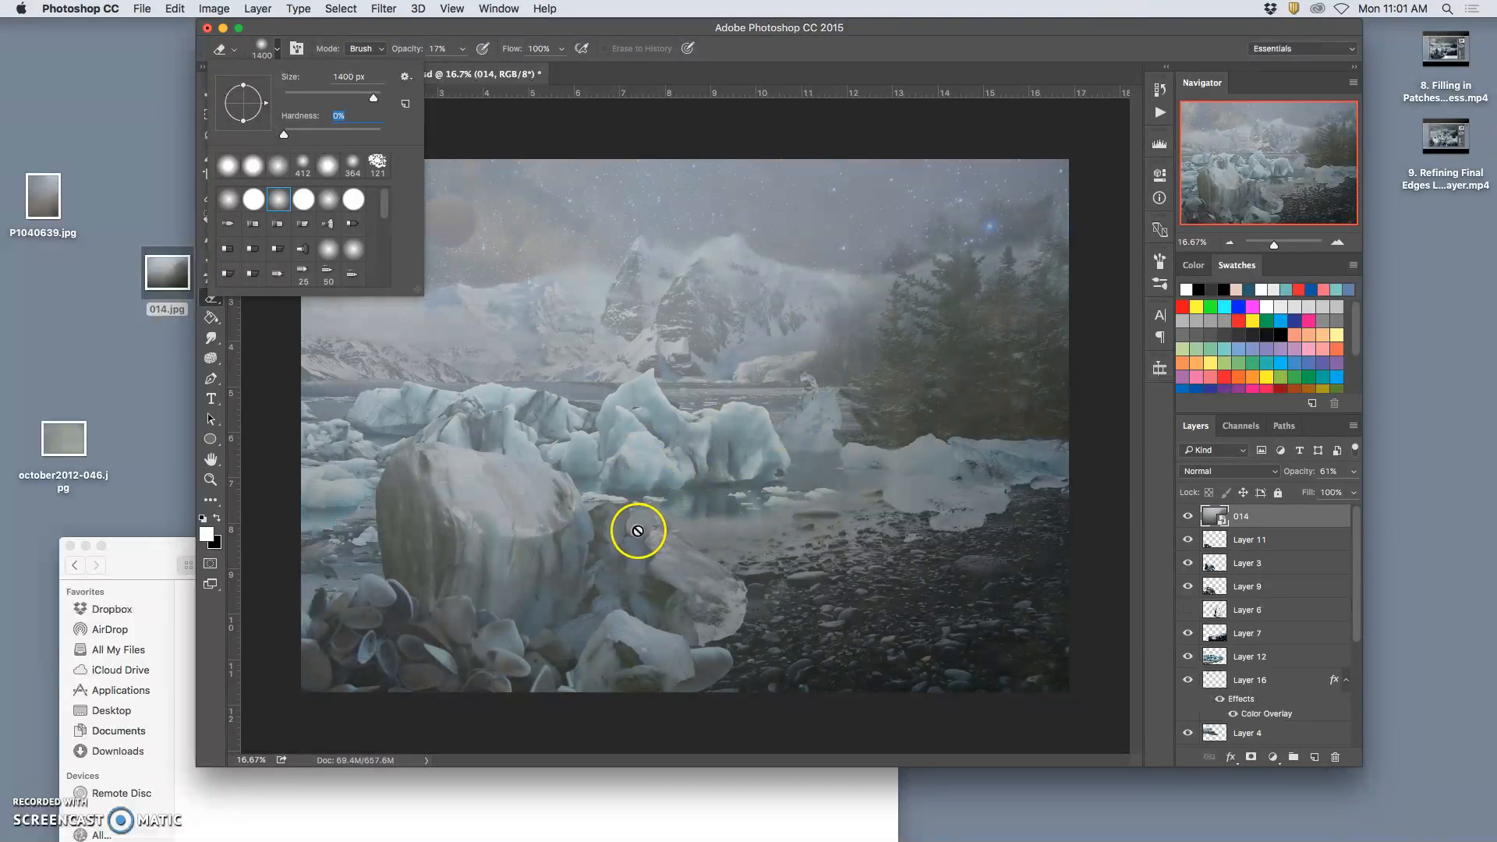
- Duplicate the 014 fog layer, hide the original, and rasterize the copy
click(1291, 524)
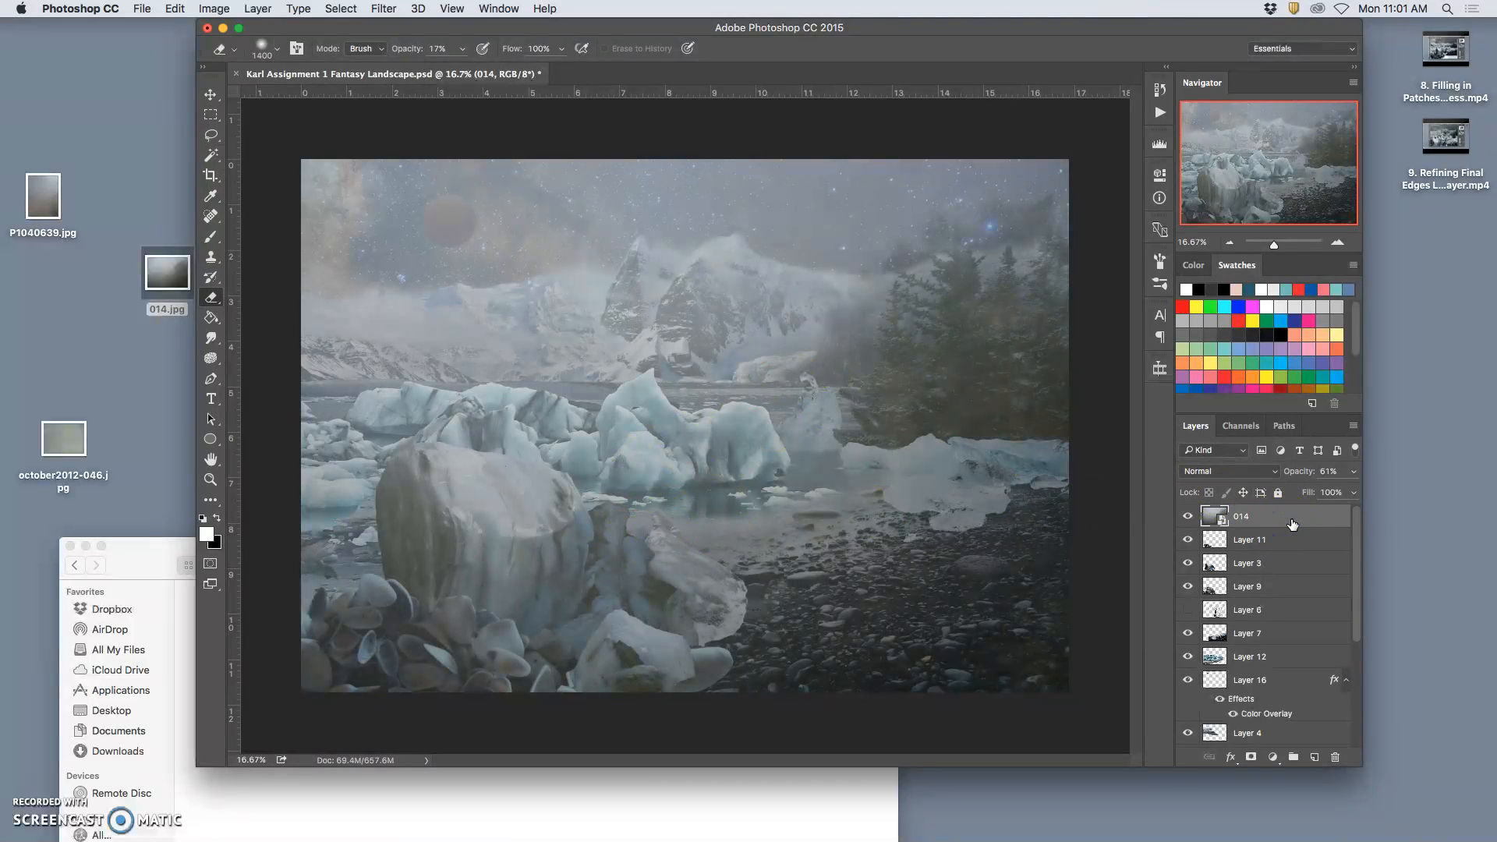
key(super+j)
click(1188, 540)
click(1269, 516)
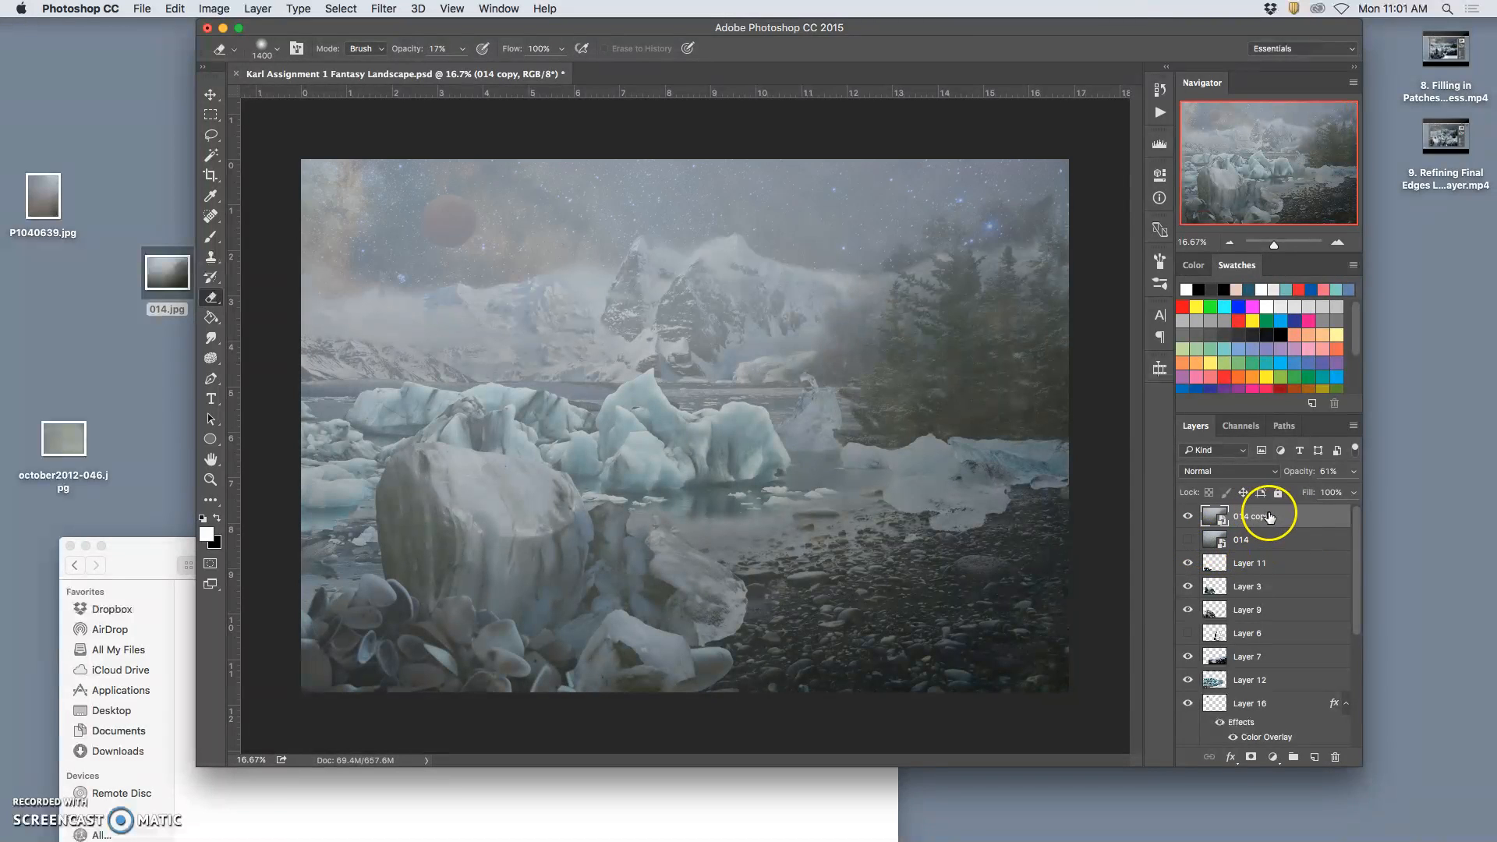
right_click(1278, 521)
click(1320, 429)
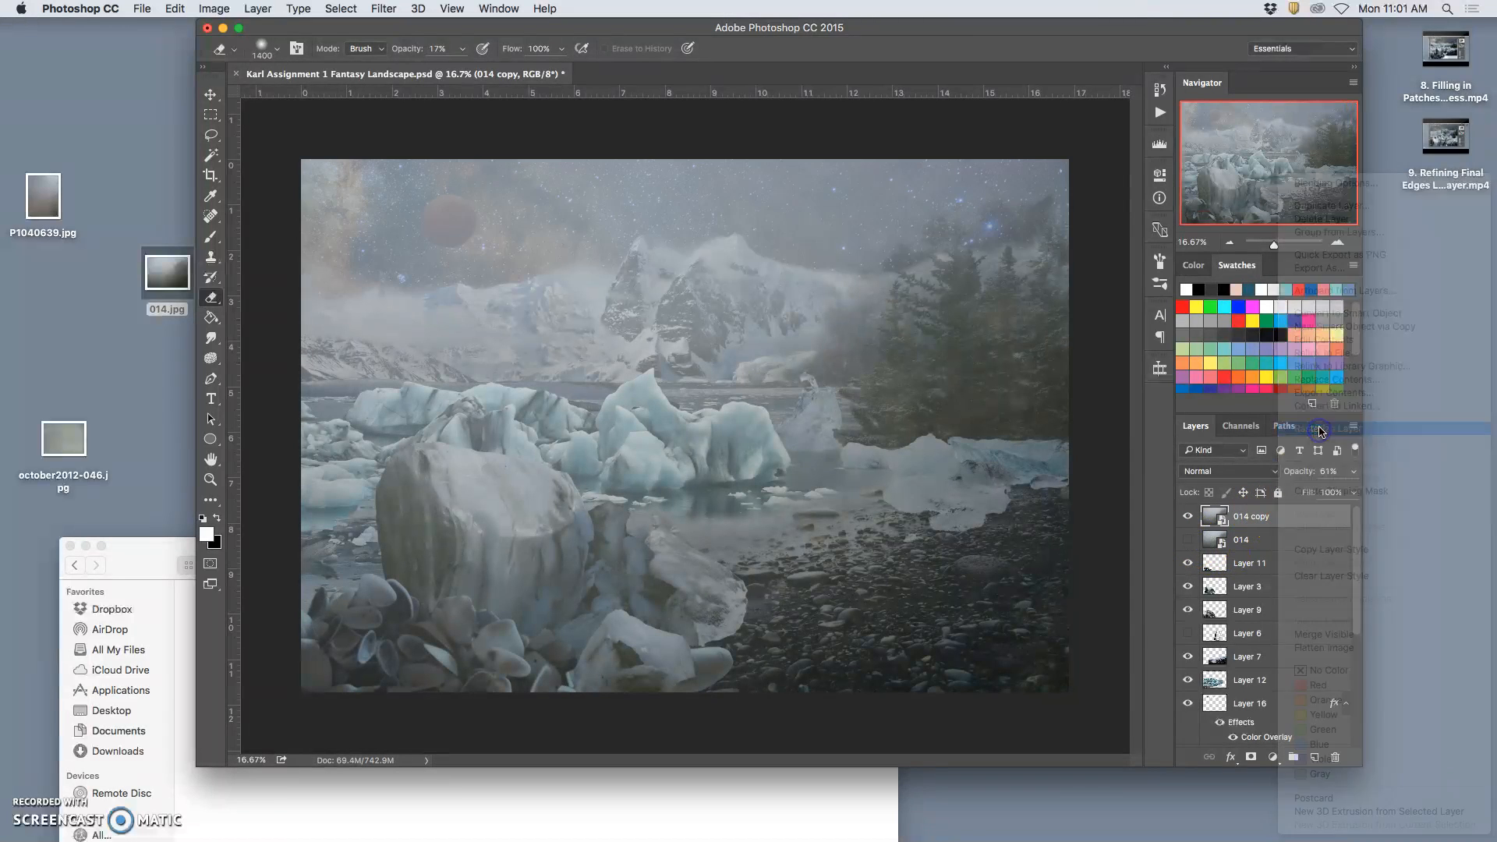
- Erase fog softly on the 014 copy layer over the icebergs, rocks, trees and starry sky with the planet
mouse_move(495, 554)
mouse_down()
mouse_move(504, 521)
mouse_move(529, 524)
mouse_move(455, 537)
mouse_move(533, 547)
mouse_move(428, 493)
mouse_move(443, 490)
mouse_move(434, 548)
mouse_move(507, 566)
mouse_move(501, 588)
mouse_move(369, 620)
mouse_move(513, 649)
mouse_move(606, 638)
mouse_move(656, 603)
mouse_move(627, 594)
mouse_move(584, 629)
mouse_move(693, 594)
mouse_move(561, 586)
mouse_move(544, 576)
mouse_move(562, 558)
mouse_move(460, 541)
mouse_move(473, 518)
mouse_move(433, 512)
mouse_move(537, 517)
mouse_move(527, 535)
mouse_move(468, 516)
mouse_move(437, 558)
mouse_move(565, 543)
mouse_move(672, 576)
mouse_move(864, 596)
mouse_move(1014, 550)
mouse_move(886, 480)
mouse_move(774, 461)
mouse_move(785, 436)
mouse_move(768, 420)
mouse_move(637, 443)
mouse_move(651, 429)
mouse_move(857, 443)
mouse_move(774, 468)
mouse_move(855, 461)
mouse_move(773, 485)
mouse_move(511, 410)
mouse_move(296, 453)
mouse_move(472, 417)
mouse_move(563, 419)
mouse_move(536, 456)
mouse_move(825, 451)
mouse_move(790, 434)
mouse_move(949, 424)
mouse_move(1013, 445)
mouse_move(756, 458)
mouse_move(779, 493)
mouse_move(712, 508)
mouse_move(765, 548)
mouse_move(752, 388)
mouse_move(566, 416)
mouse_move(405, 407)
mouse_move(756, 387)
mouse_move(1019, 418)
mouse_move(895, 368)
mouse_move(966, 294)
mouse_move(933, 367)
mouse_move(879, 394)
mouse_move(960, 437)
mouse_move(752, 652)
mouse_move(569, 602)
mouse_move(691, 602)
mouse_move(886, 478)
mouse_move(803, 468)
mouse_move(842, 301)
mouse_move(1052, 368)
mouse_up()
mouse_move(950, 314)
mouse_down()
mouse_move(617, 294)
mouse_move(442, 218)
mouse_move(428, 300)
mouse_move(317, 315)
mouse_move(590, 276)
mouse_move(325, 265)
mouse_move(381, 257)
mouse_move(785, 262)
mouse_move(1157, 301)
mouse_up()
mouse_move(525, 234)
mouse_down()
mouse_move(1053, 195)
mouse_move(595, 167)
mouse_move(1109, 173)
mouse_move(735, 151)
mouse_move(685, 174)
mouse_move(593, 170)
mouse_up()
mouse_move(966, 159)
mouse_down()
mouse_move(939, 194)
mouse_move(769, 191)
mouse_move(524, 150)
mouse_move(370, 167)
mouse_up()
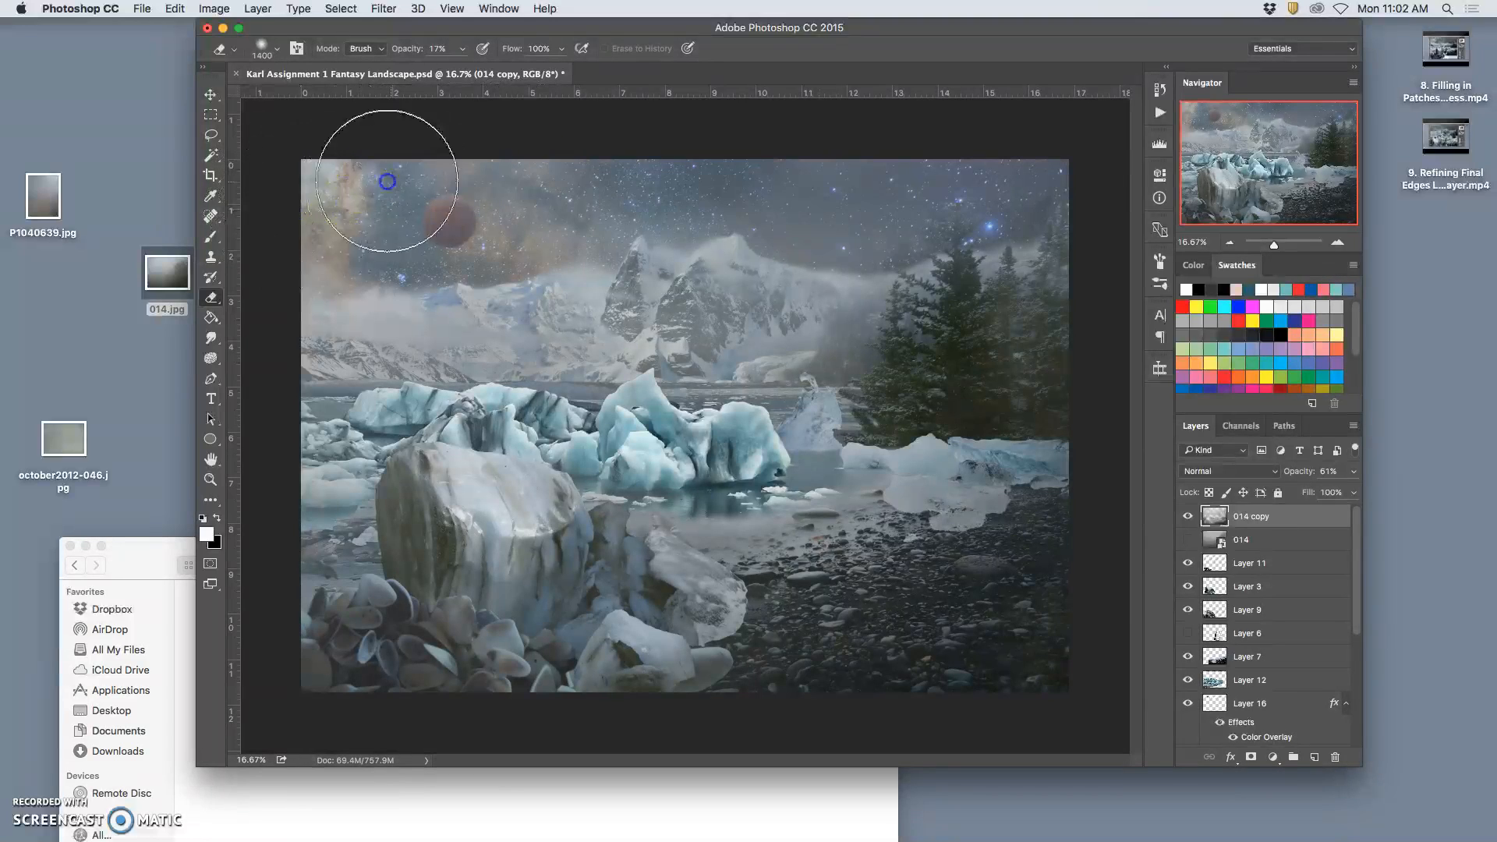
- Compare the partly erased 014 copy with the untouched 014 fog layer by toggling their visibility, leaving only the copy shown
click(1190, 538)
click(1189, 536)
click(1191, 535)
click(1190, 534)
click(1191, 529)
click(1194, 531)
click(1197, 533)
click(1201, 536)
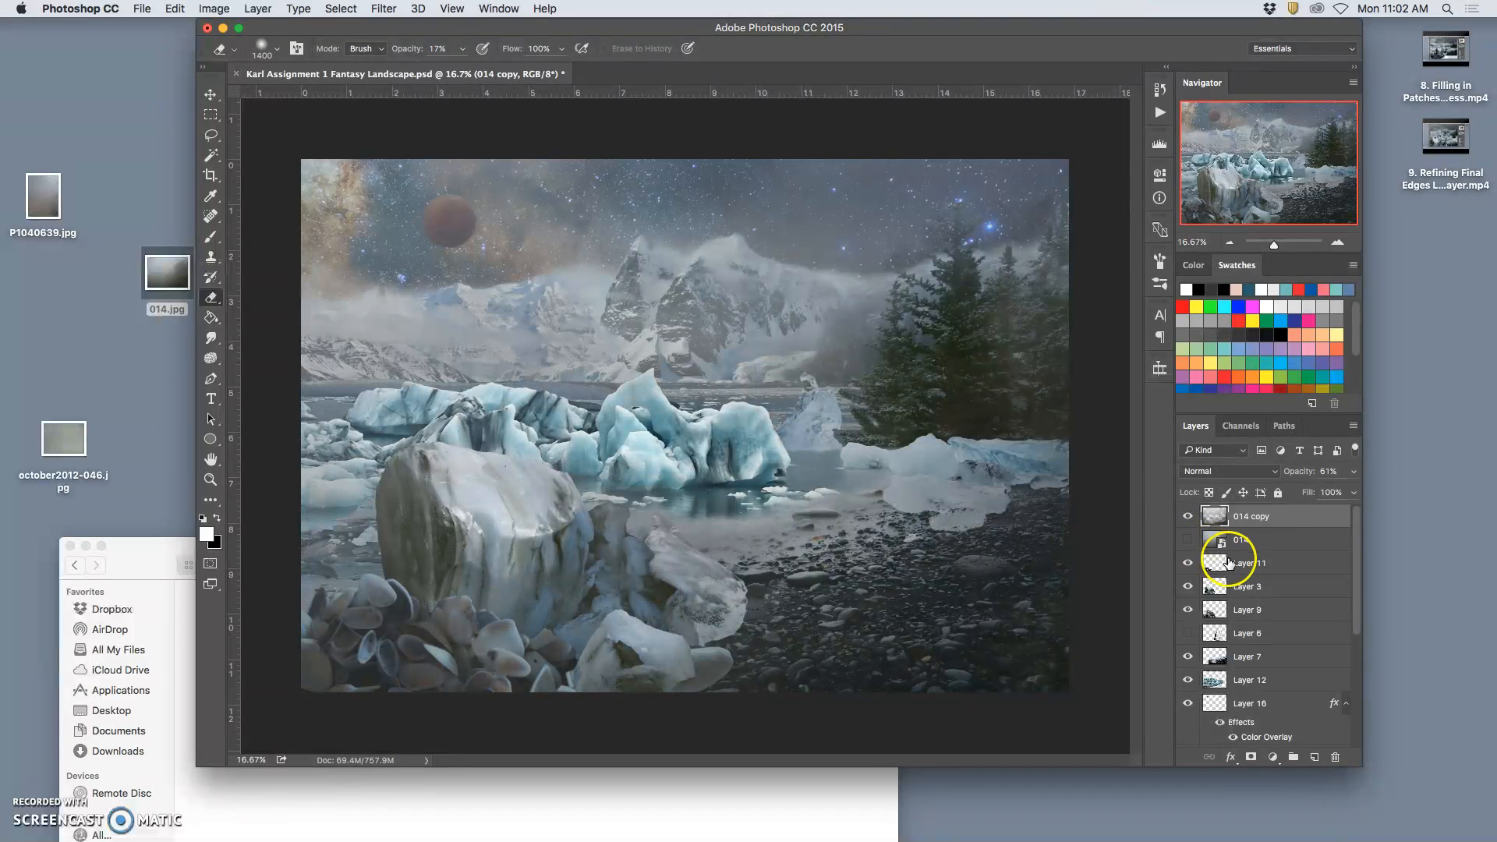
click(1189, 540)
click(1189, 516)
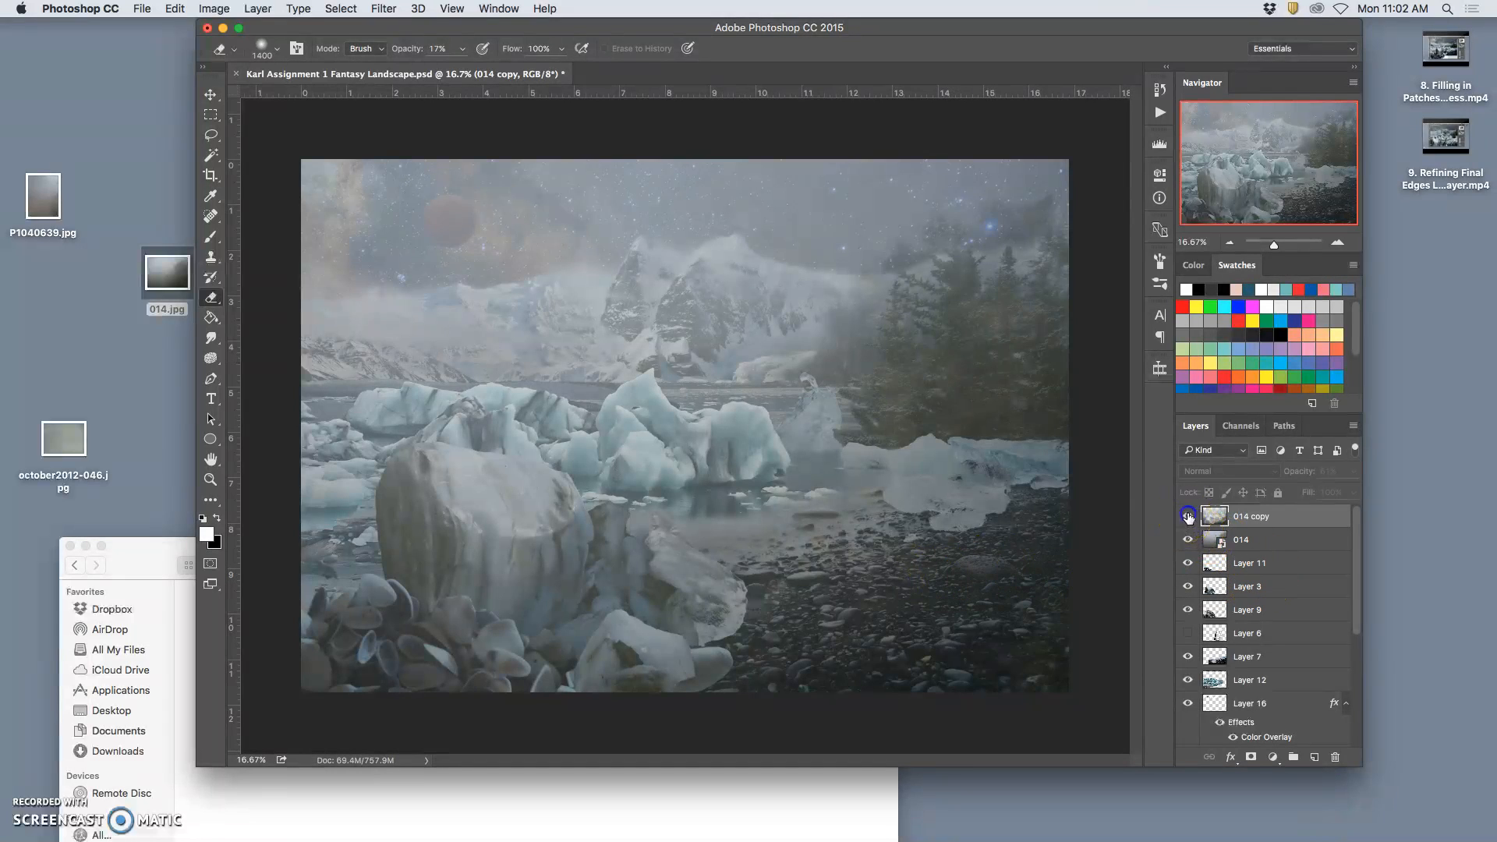
click(1189, 516)
click(1185, 546)
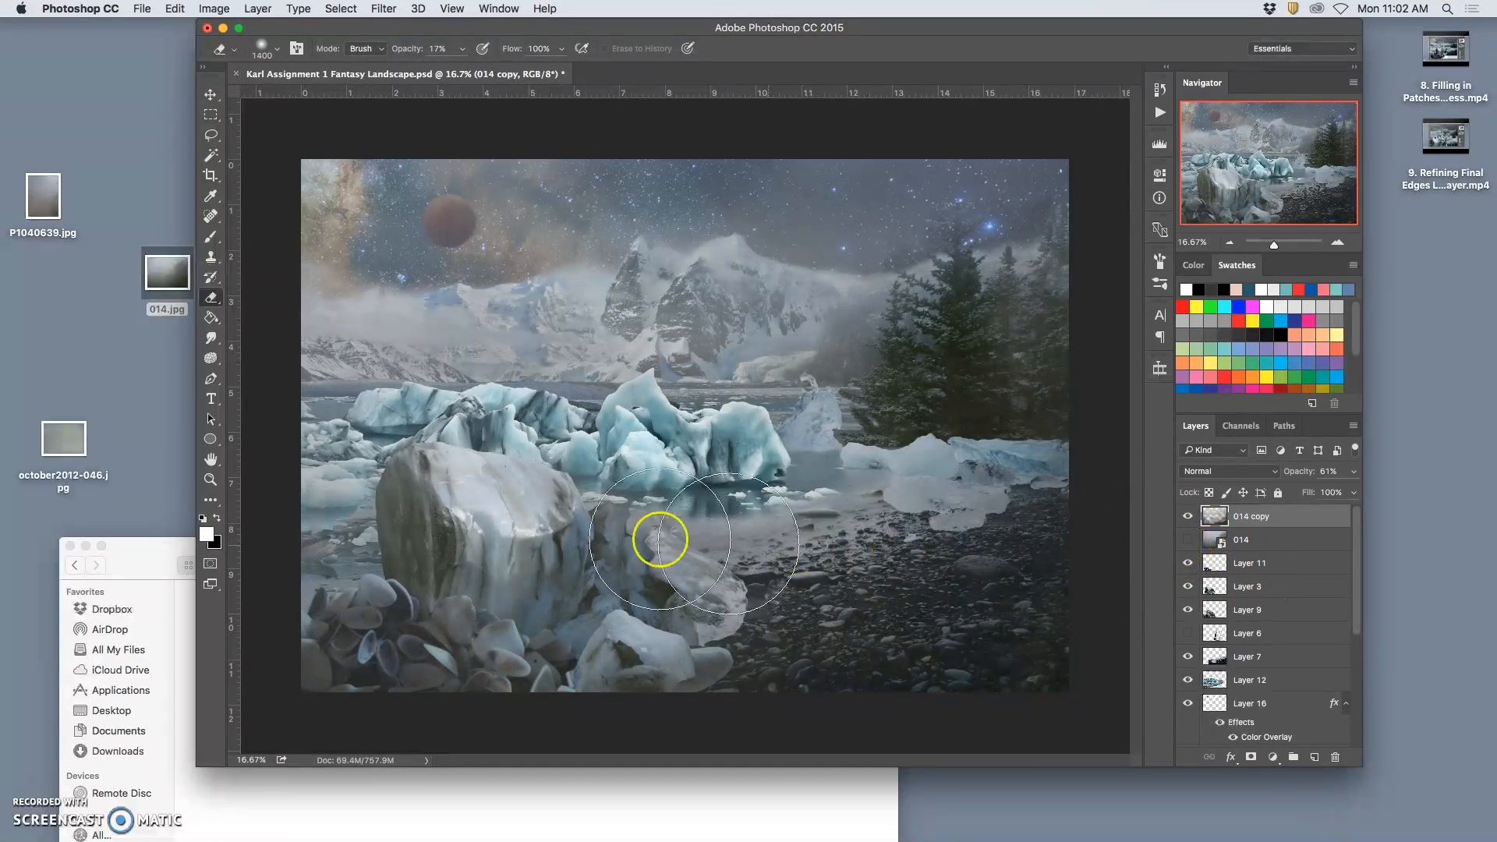
- Try erasing more fog over the foreground rock and ice on the 014 copy layer, comparing the stroke and undoing it
mouse_move(478, 508)
mouse_down()
mouse_move(420, 504)
mouse_move(466, 567)
mouse_move(513, 581)
mouse_move(550, 552)
mouse_move(552, 578)
mouse_move(594, 606)
mouse_move(581, 628)
mouse_move(637, 643)
mouse_move(673, 581)
mouse_up()
key(super+z)
key(super+z)
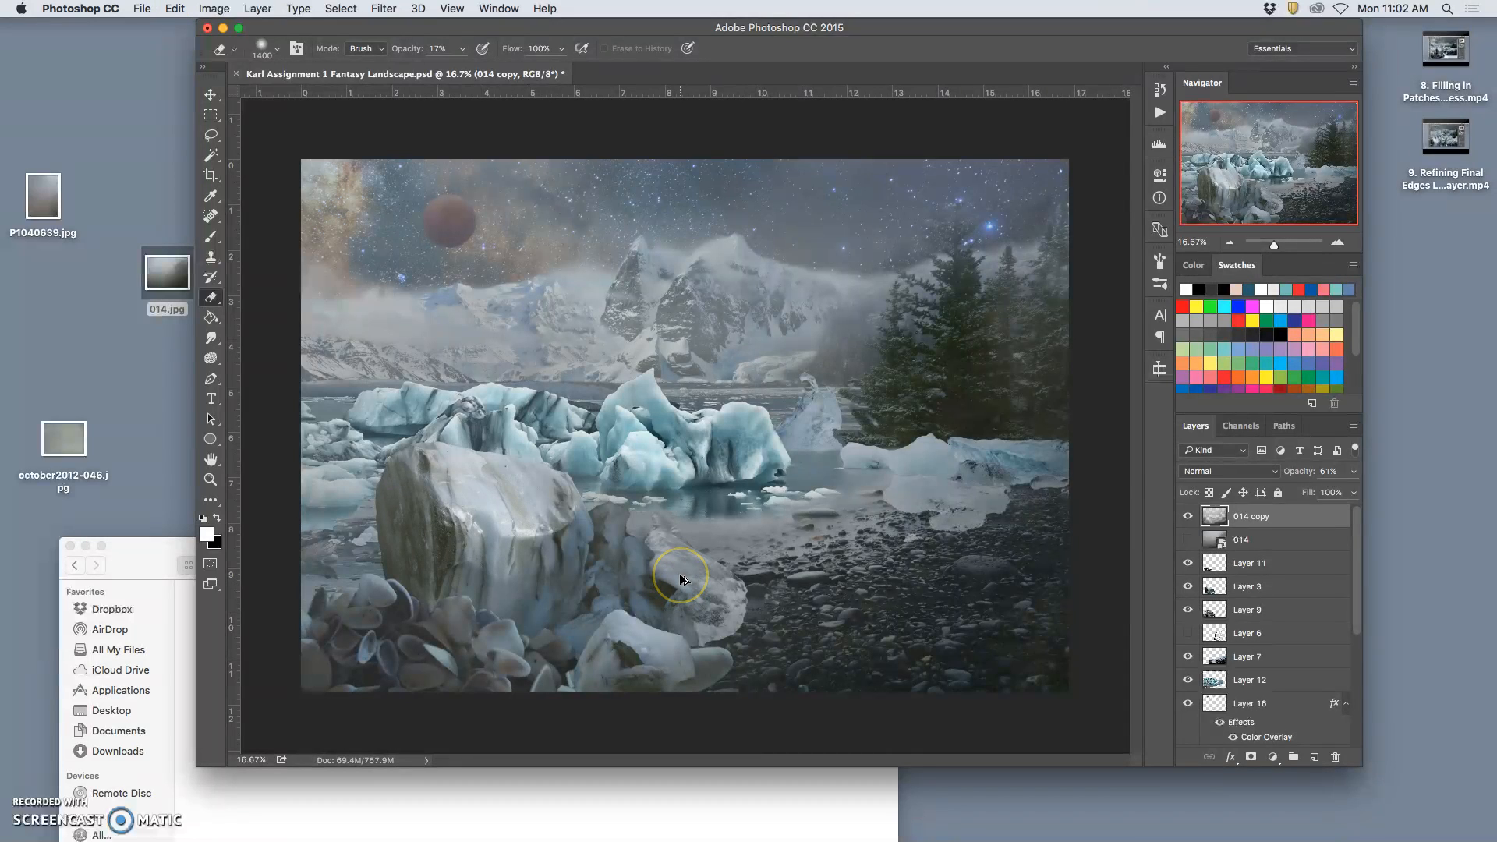
key(super+z)
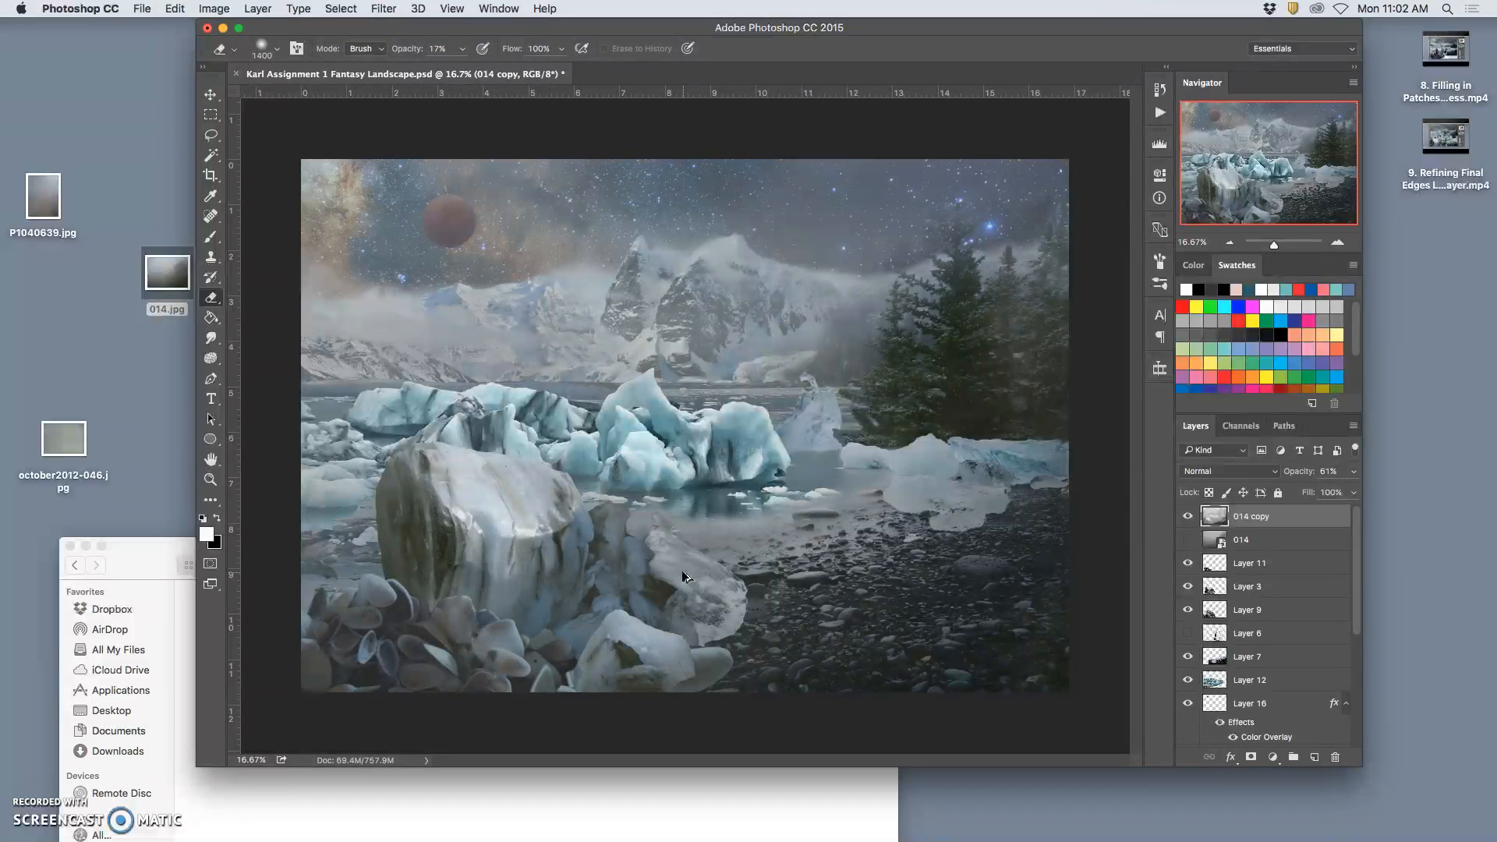
- Lower the Eraser opacity to 8%, lightly erase fog over the foreground rocks and trees on 014 copy, and compare with the layer hidden
click(463, 48)
drag(461, 69, 454, 67)
mouse_move(452, 498)
mouse_down()
mouse_move(449, 511)
mouse_move(515, 546)
mouse_move(499, 532)
mouse_up()
mouse_move(728, 616)
mouse_down()
mouse_move(838, 657)
mouse_move(1001, 631)
mouse_move(436, 628)
mouse_move(464, 642)
mouse_move(819, 626)
mouse_move(876, 605)
mouse_move(867, 583)
mouse_move(950, 518)
mouse_move(924, 507)
mouse_move(975, 460)
mouse_move(879, 417)
mouse_move(782, 417)
mouse_move(828, 331)
mouse_move(393, 317)
mouse_move(571, 308)
mouse_move(864, 340)
mouse_up()
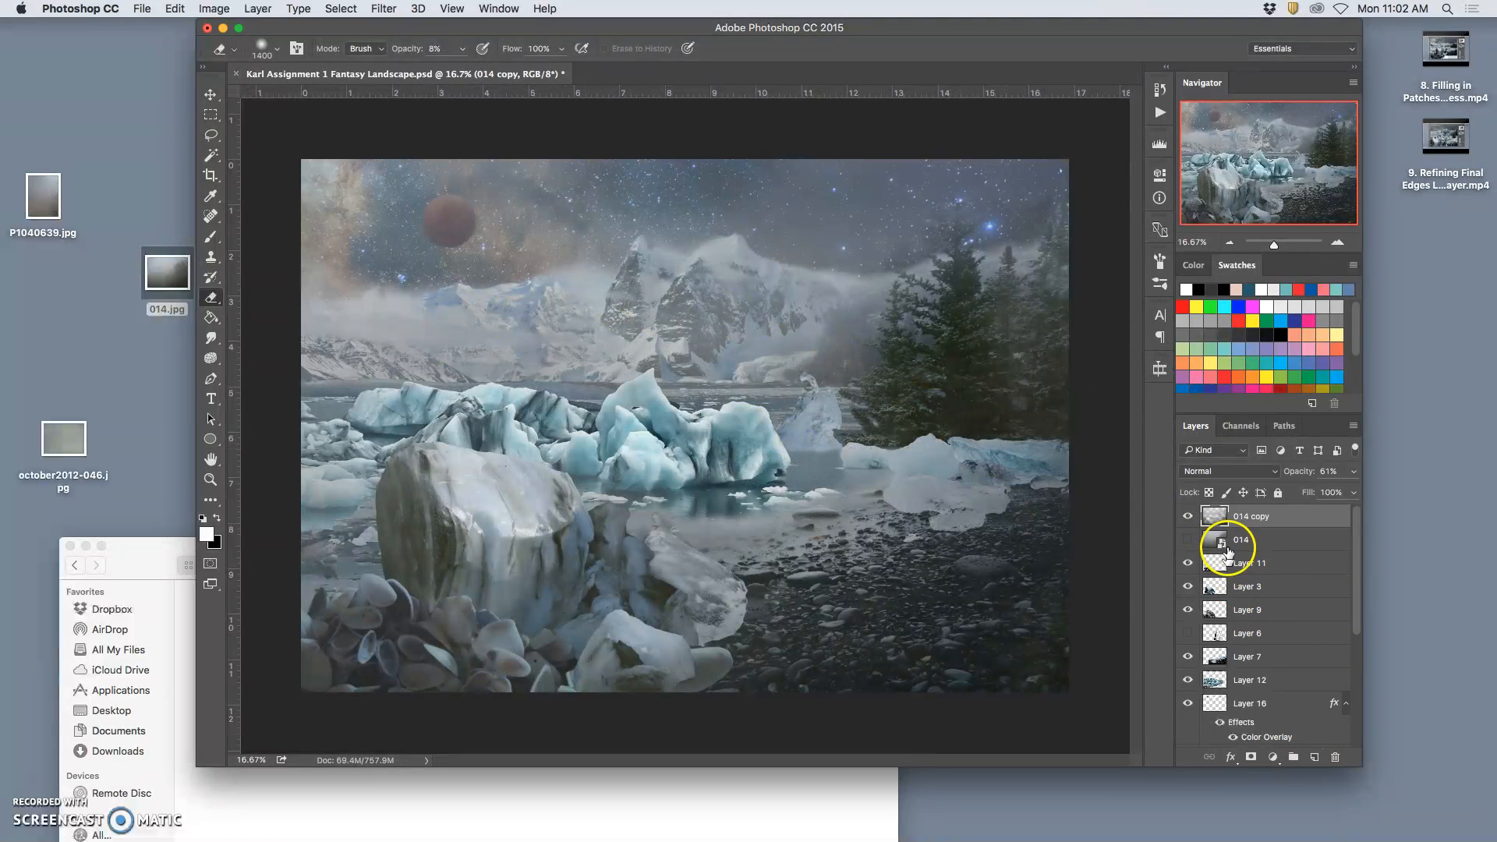
click(1188, 516)
click(1188, 516)
- Apply a Levels adjustment to the 014 copy layer with the midtone input level at 1.20
click(214, 9)
mouse_move(333, 54)
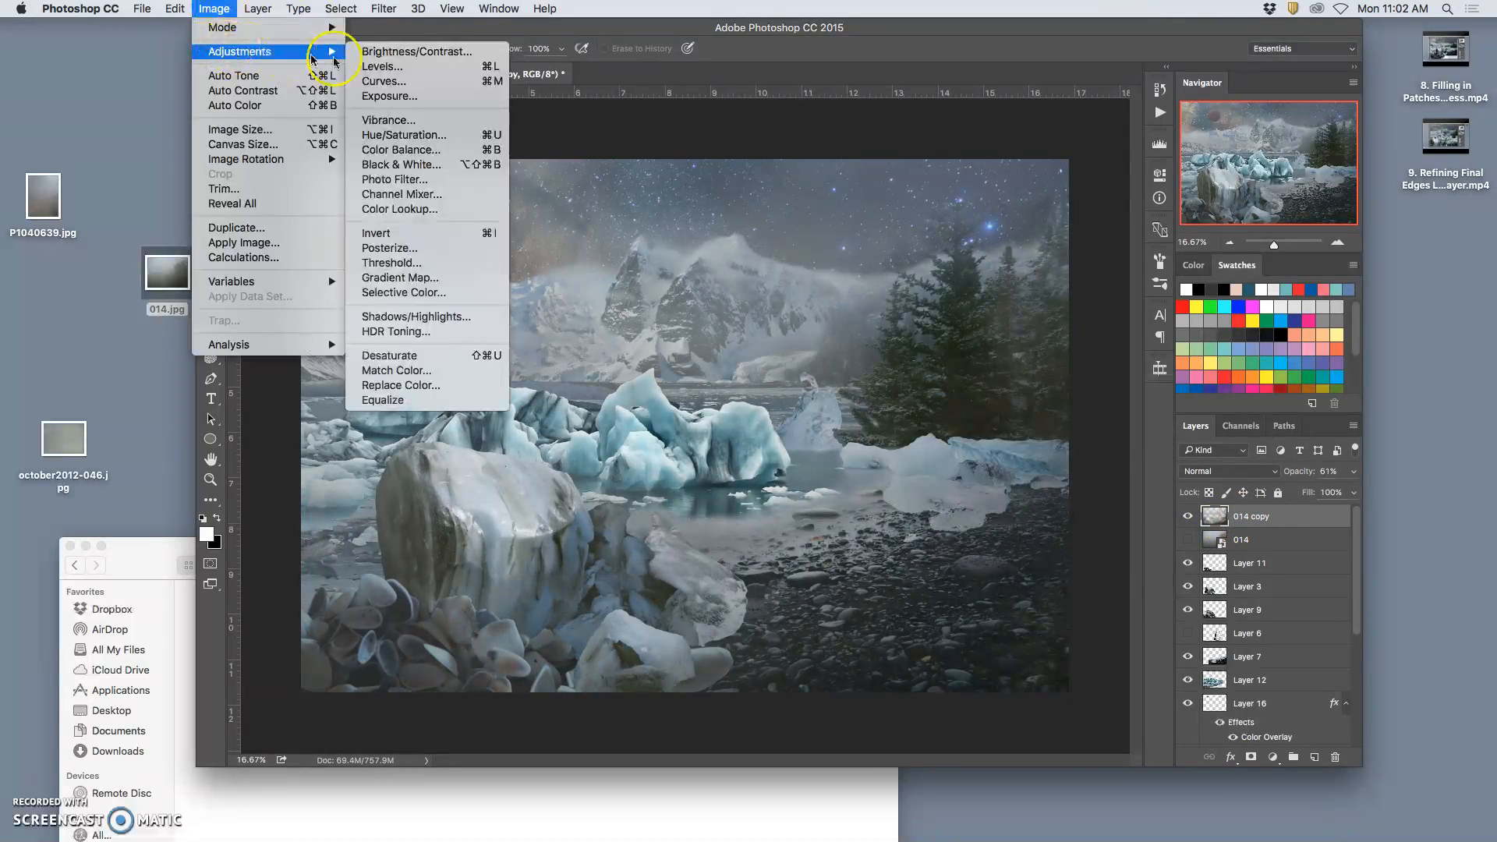
click(382, 67)
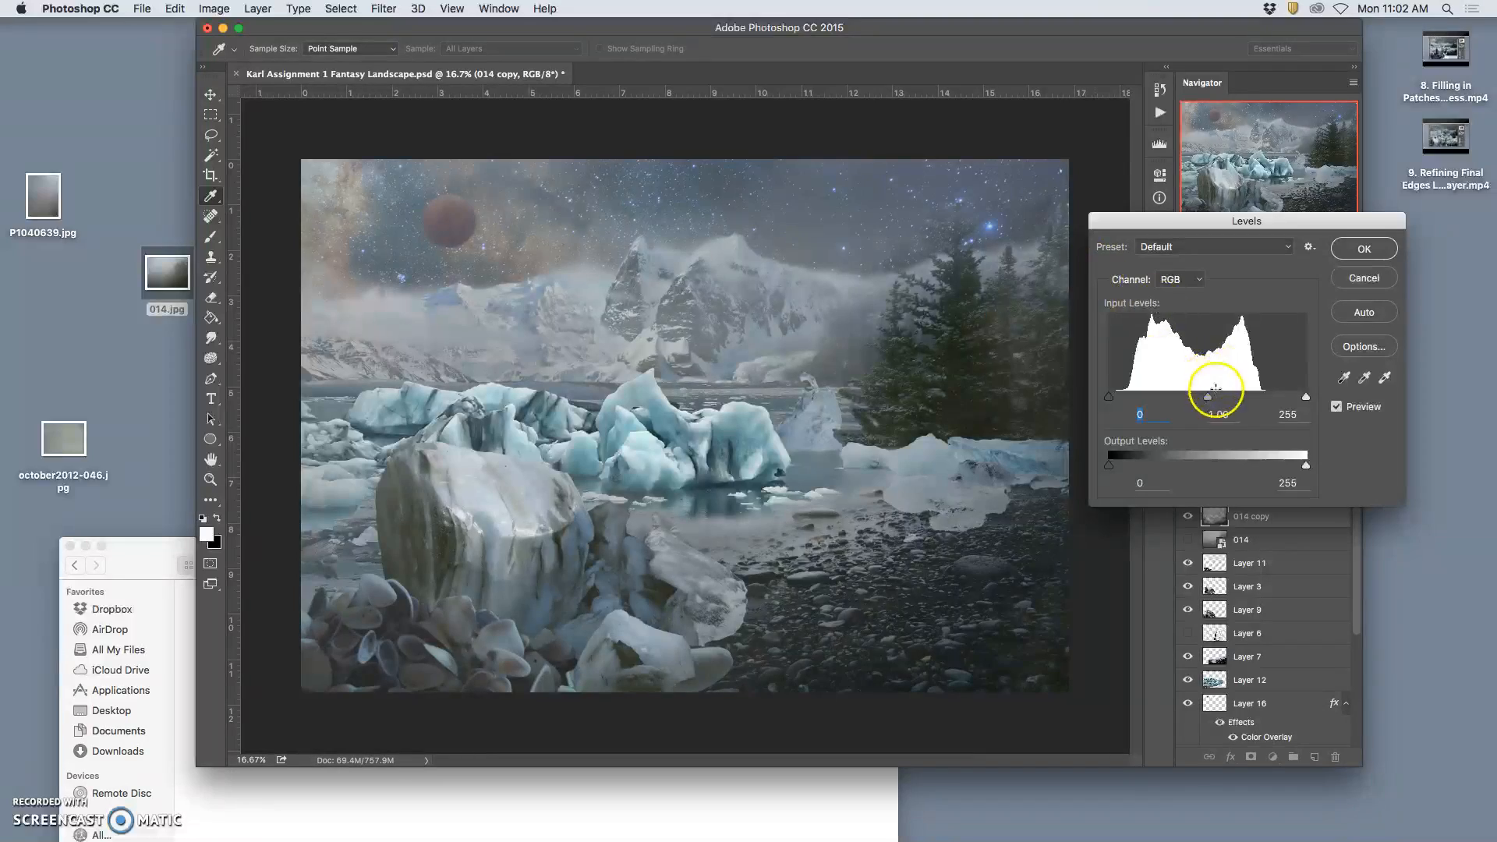
mouse_move(1210, 401)
mouse_down()
mouse_move(1240, 399)
mouse_move(1147, 394)
mouse_move(1236, 396)
mouse_move(1193, 395)
mouse_up()
mouse_move(1307, 399)
mouse_down()
mouse_move(1222, 396)
mouse_move(1337, 395)
mouse_up()
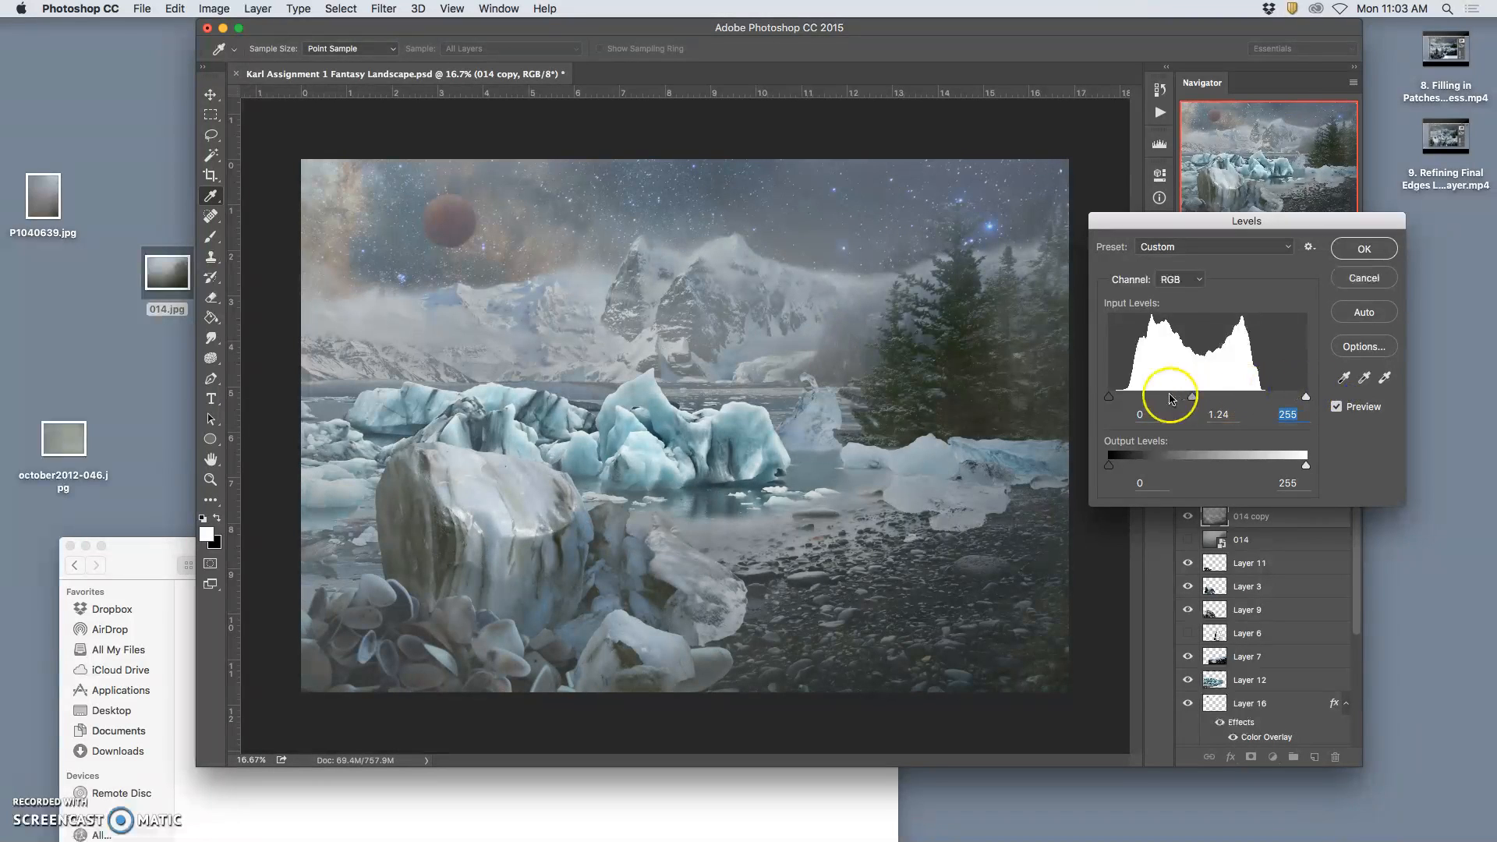
drag(1111, 396, 1190, 397)
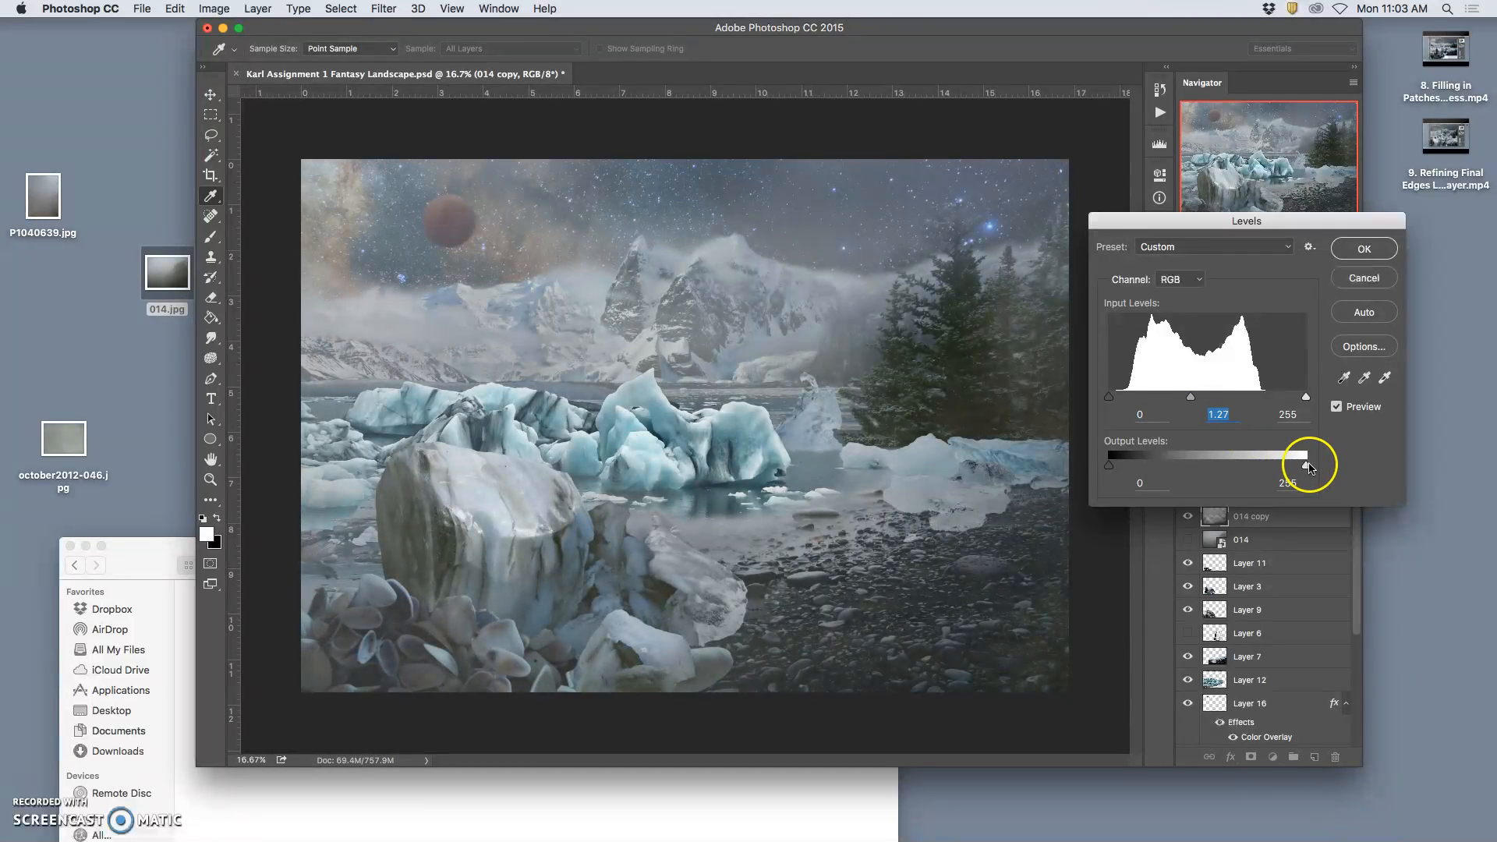
drag(1280, 463, 1311, 464)
mouse_move(1109, 465)
mouse_down()
mouse_move(1161, 466)
mouse_move(1110, 465)
mouse_up()
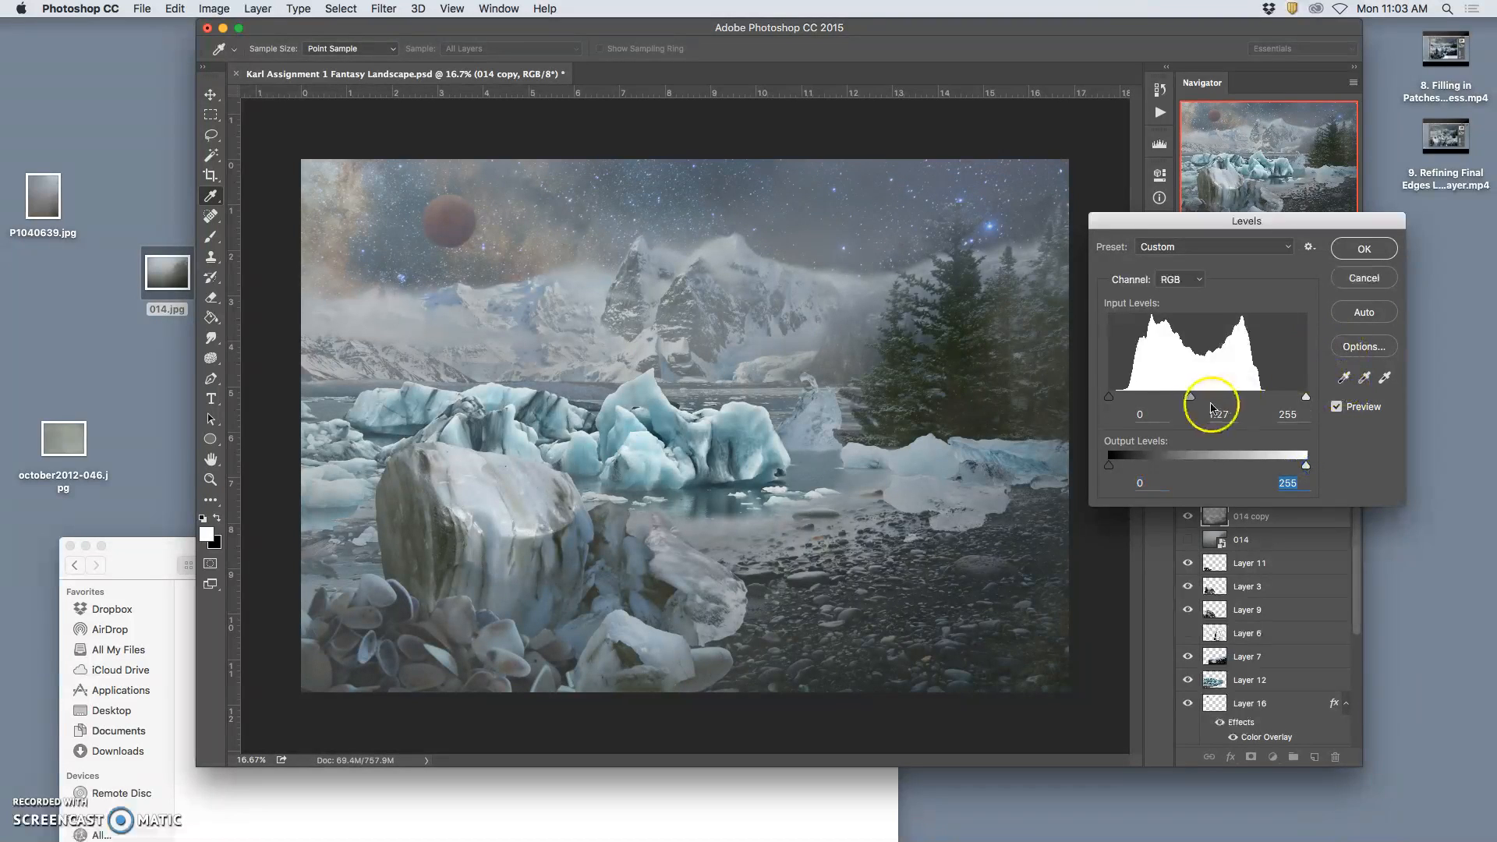
drag(1199, 401, 1194, 400)
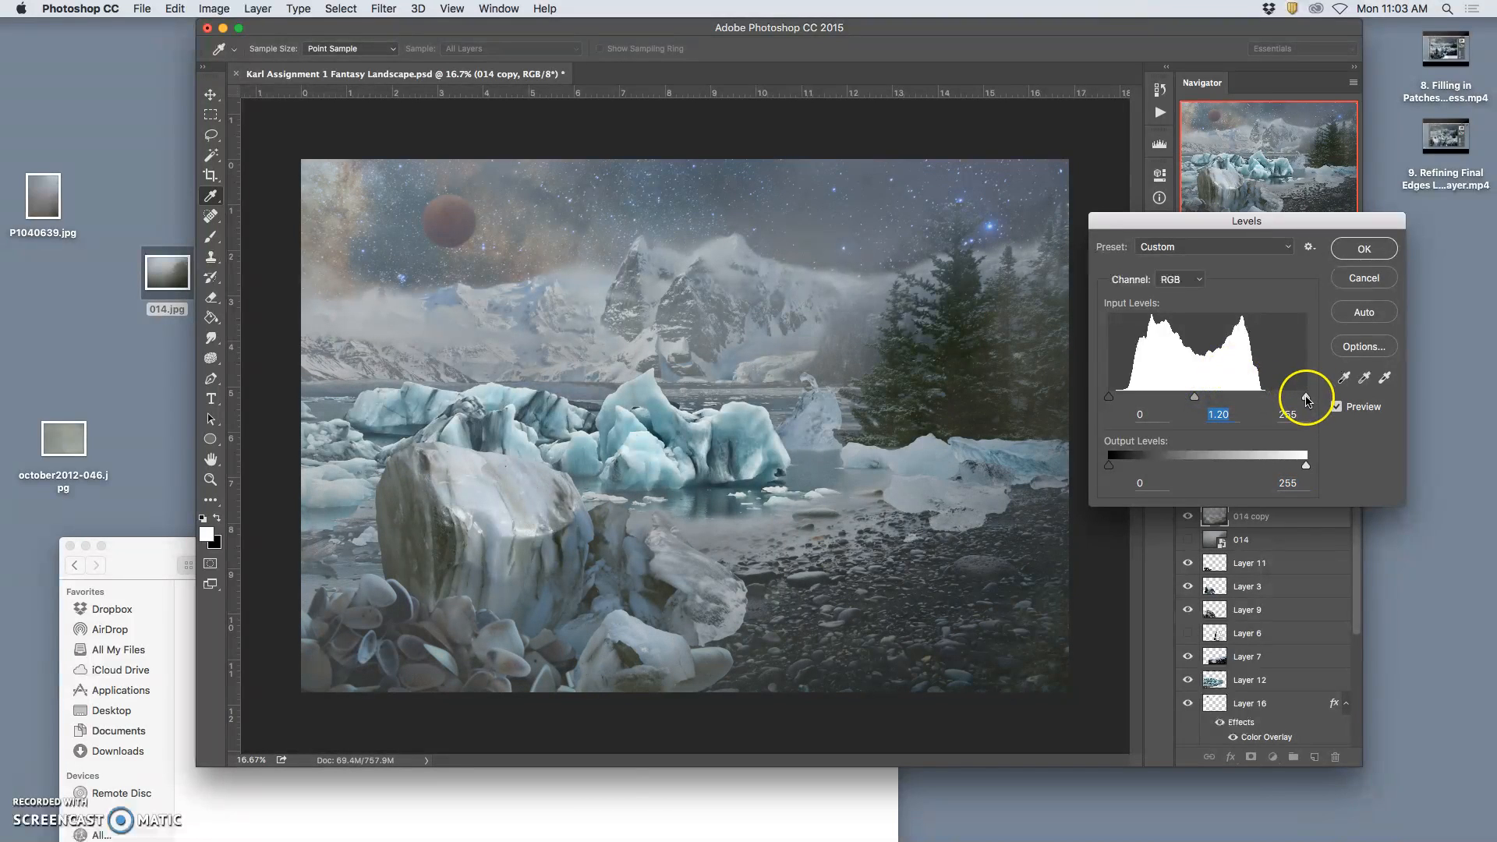
click(1364, 248)
key(e)
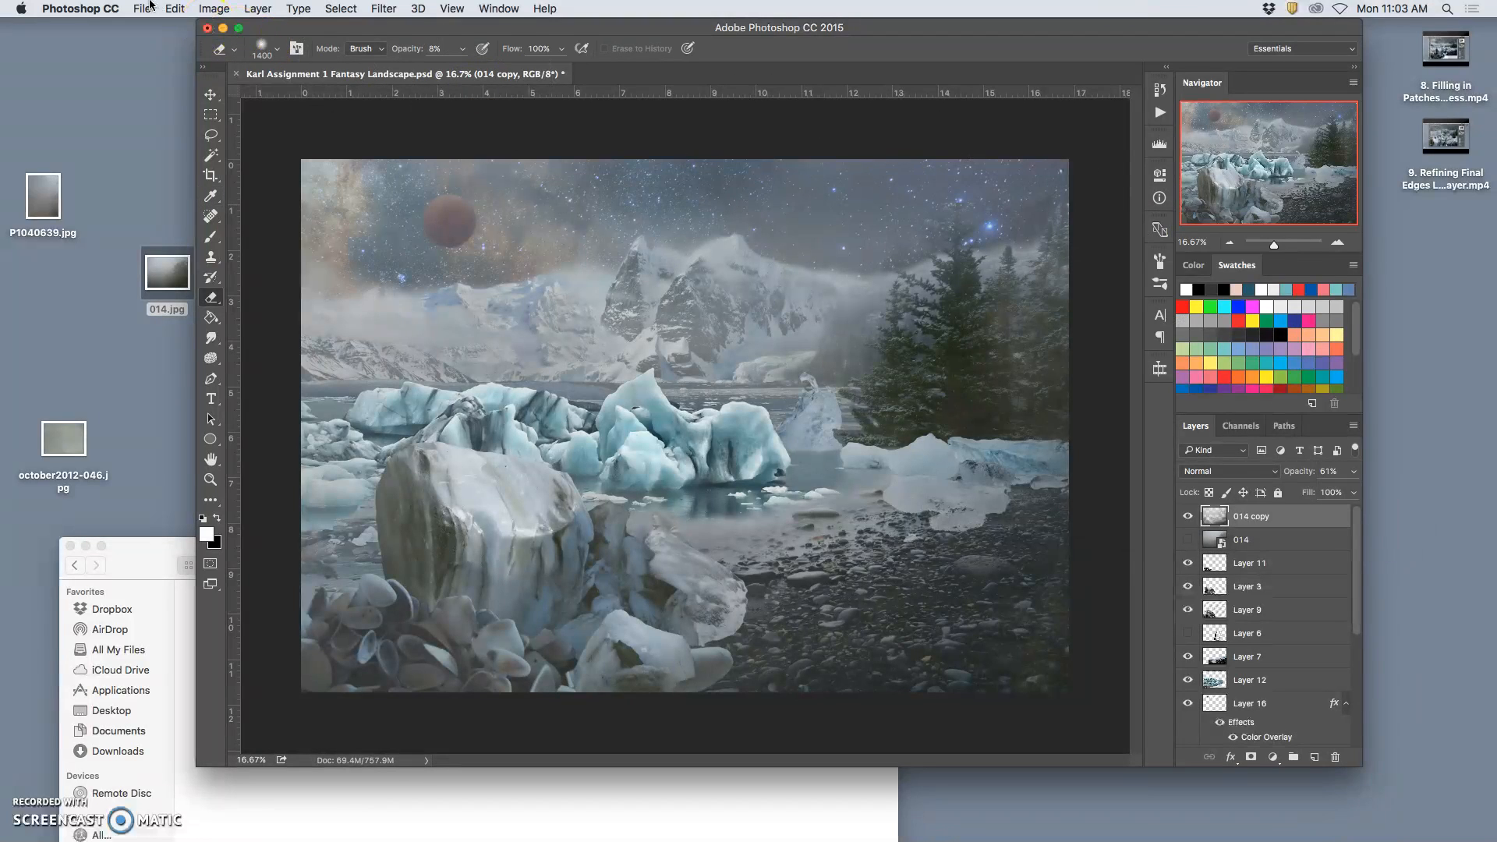
- Apply Color Balance to the 014 copy layer: midtones -35, +4, +13; highlights -4, 0, +23; shadows +23, 0, 0
click(214, 9)
mouse_move(258, 51)
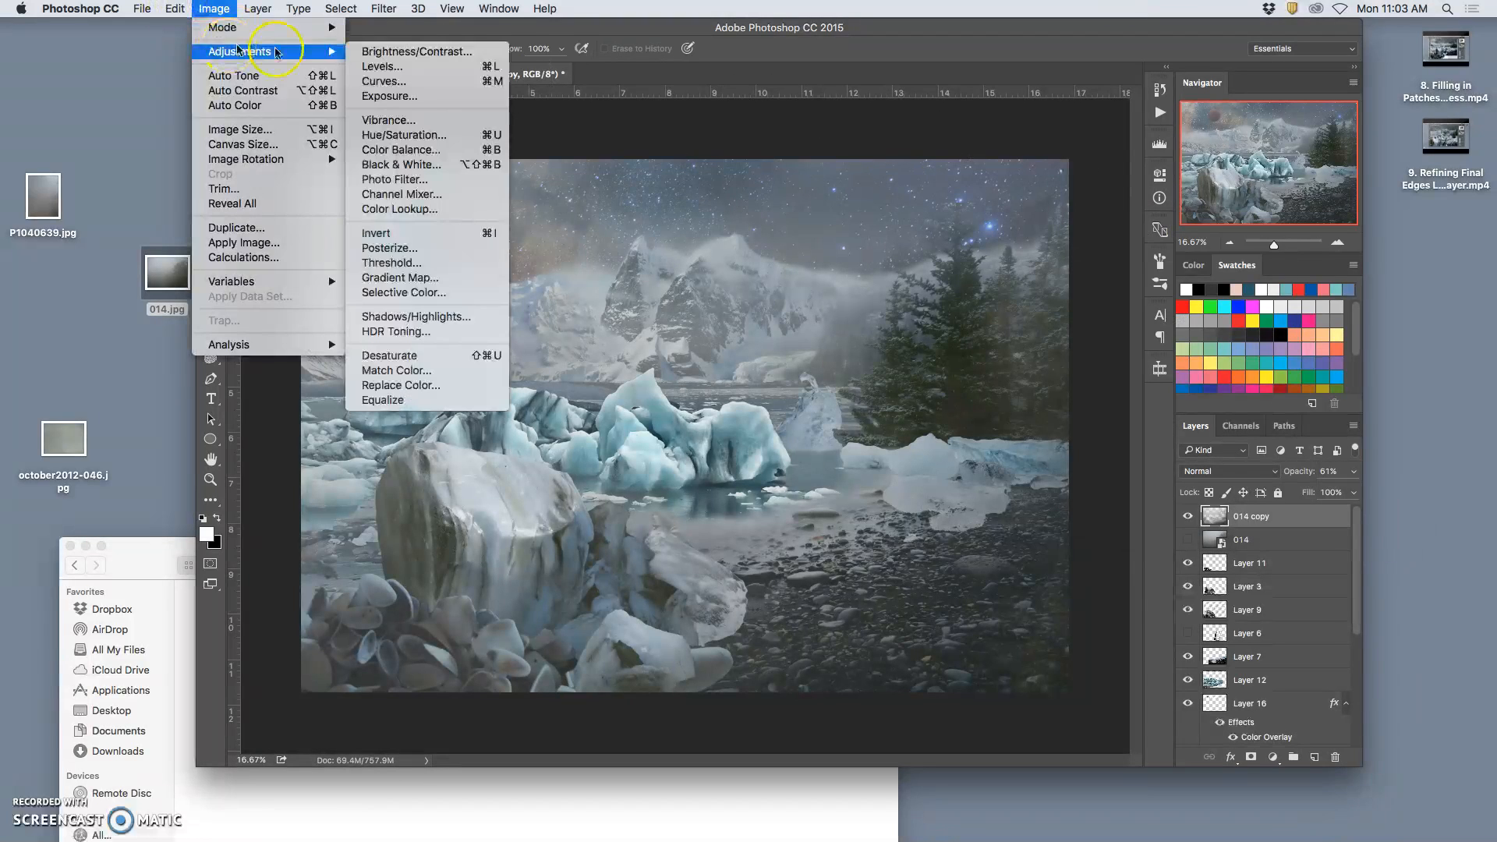
click(421, 149)
drag(1022, 151, 1240, 320)
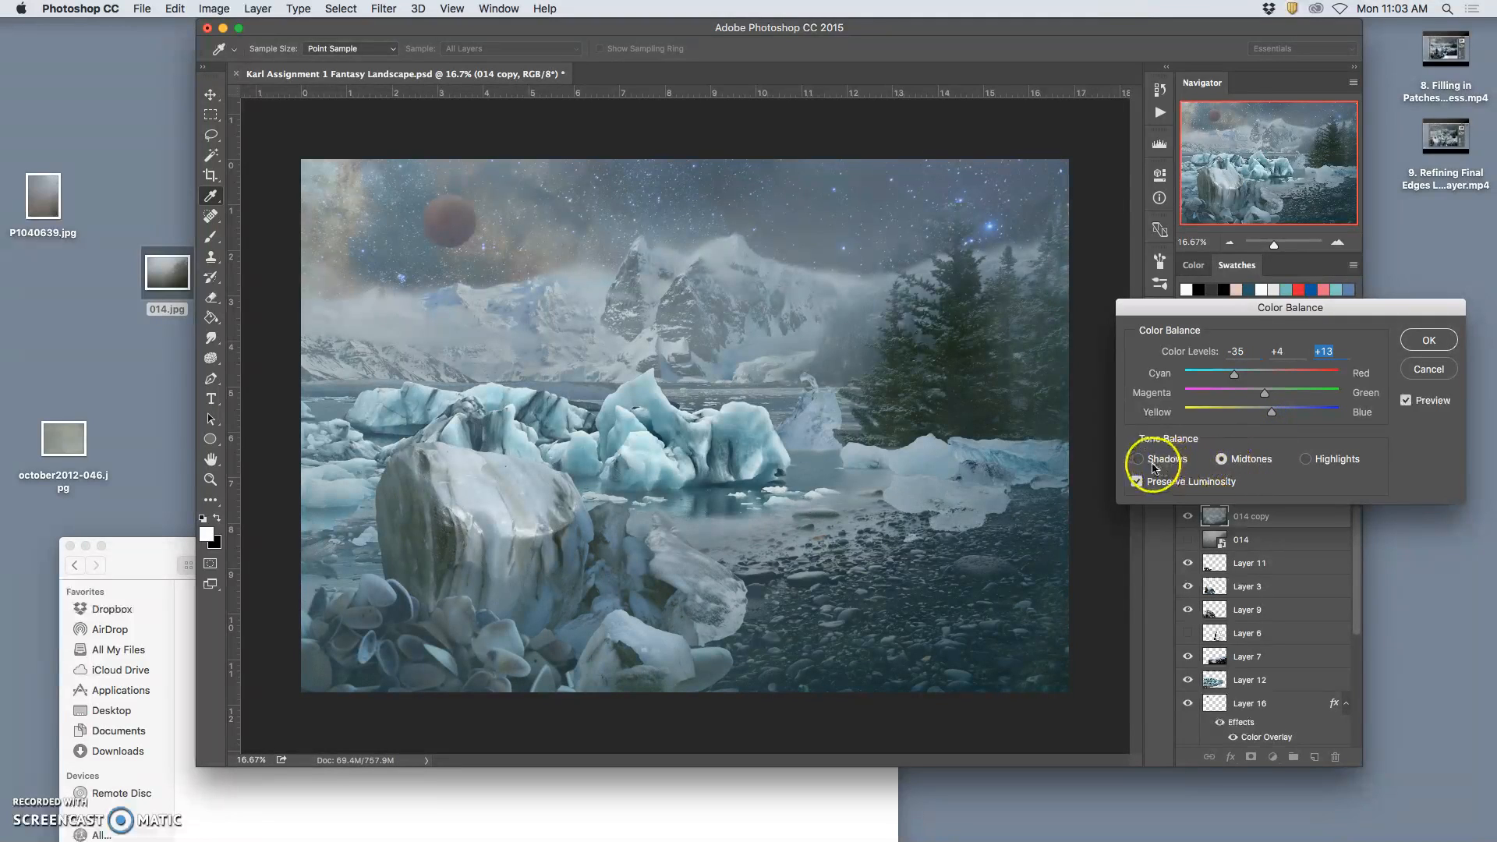
mouse_move(1262, 411)
mouse_down()
mouse_move(1234, 415)
mouse_move(1265, 415)
mouse_up()
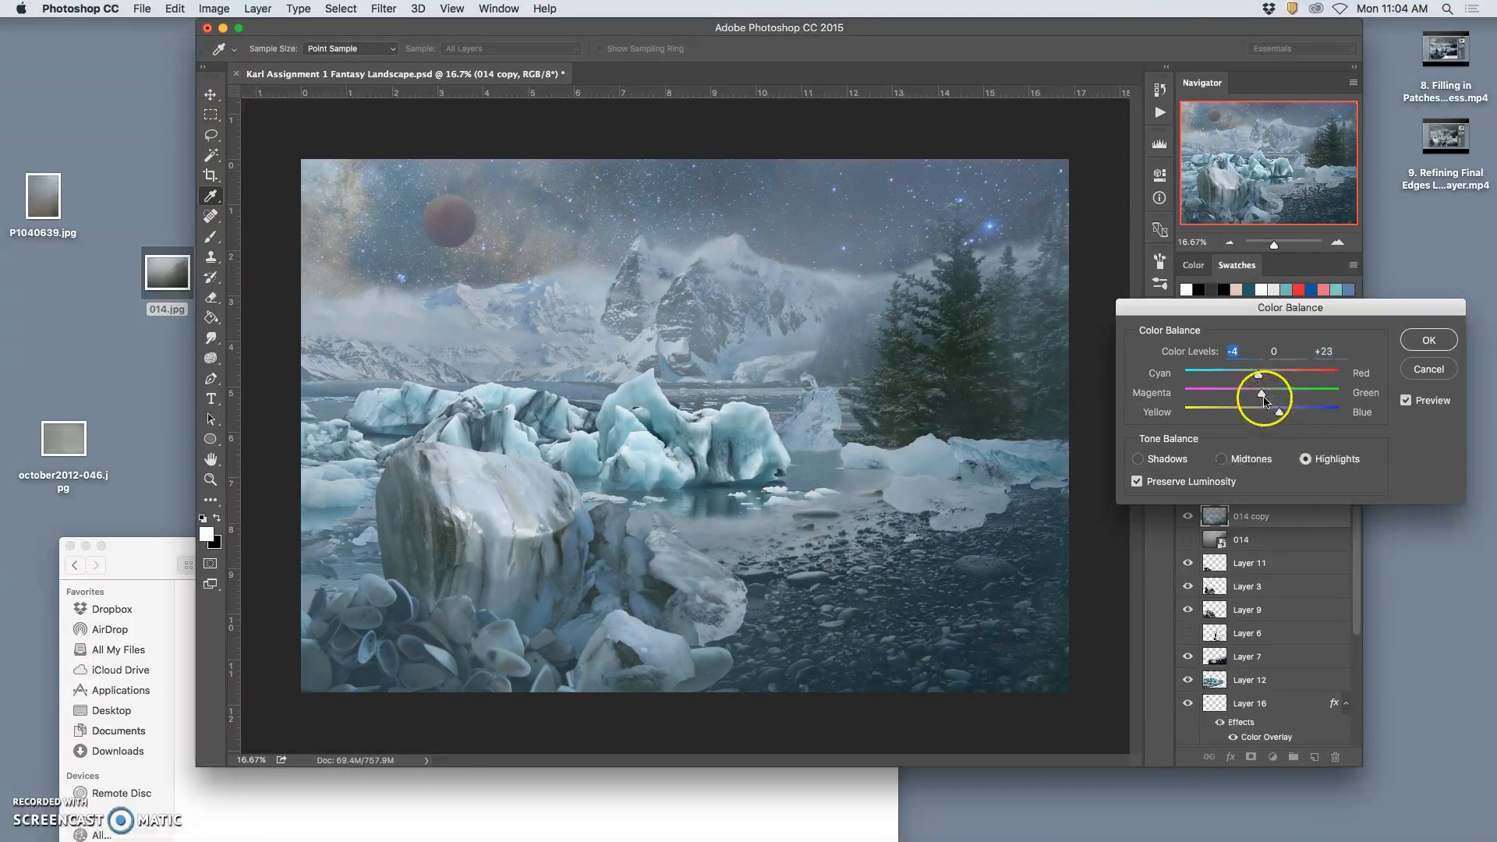
click(1141, 462)
drag(1269, 380, 1278, 380)
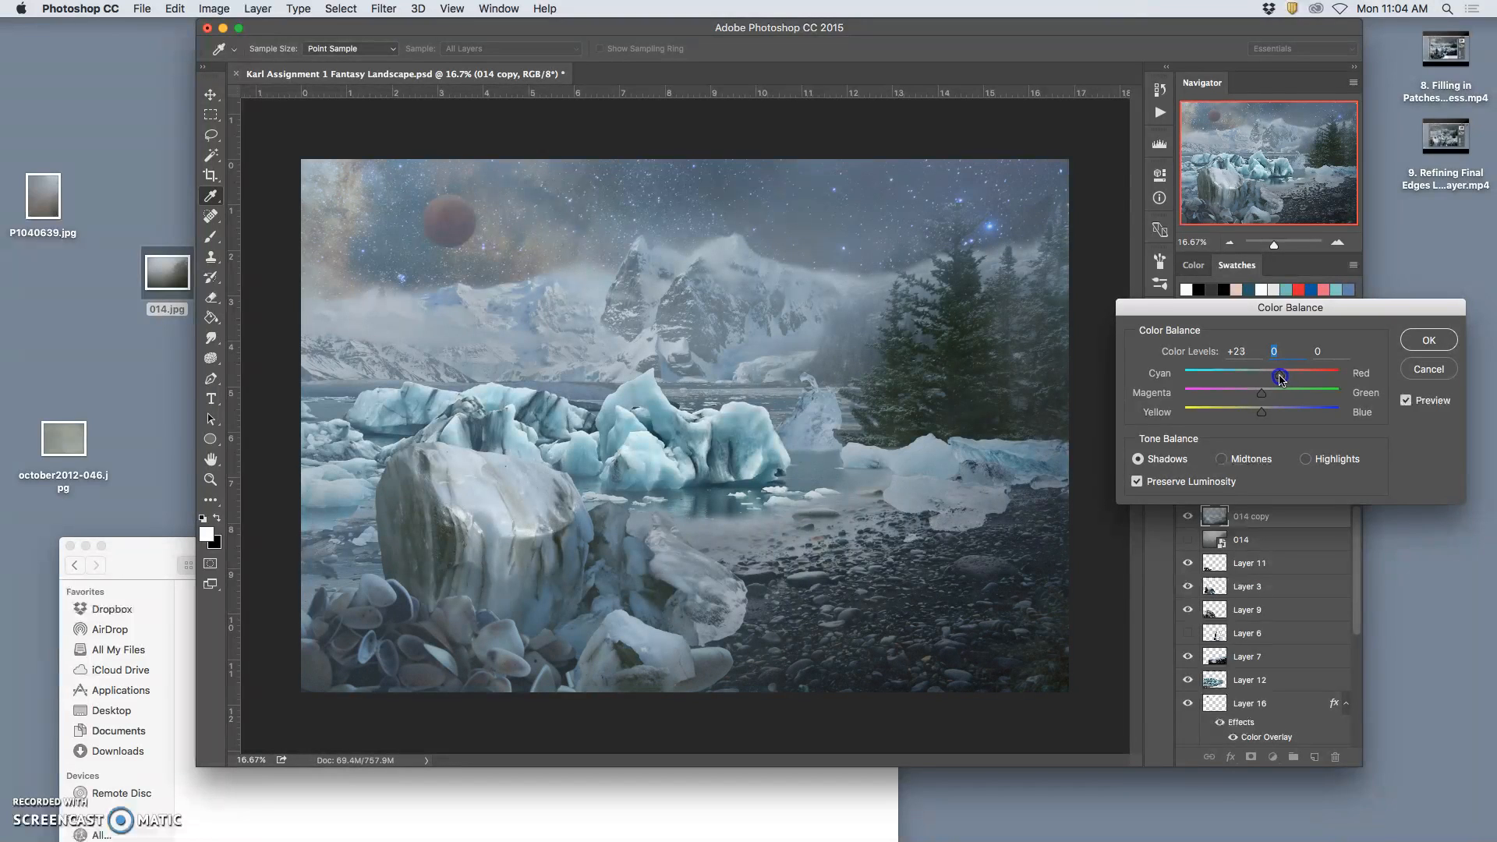
click(1412, 343)
key(e)
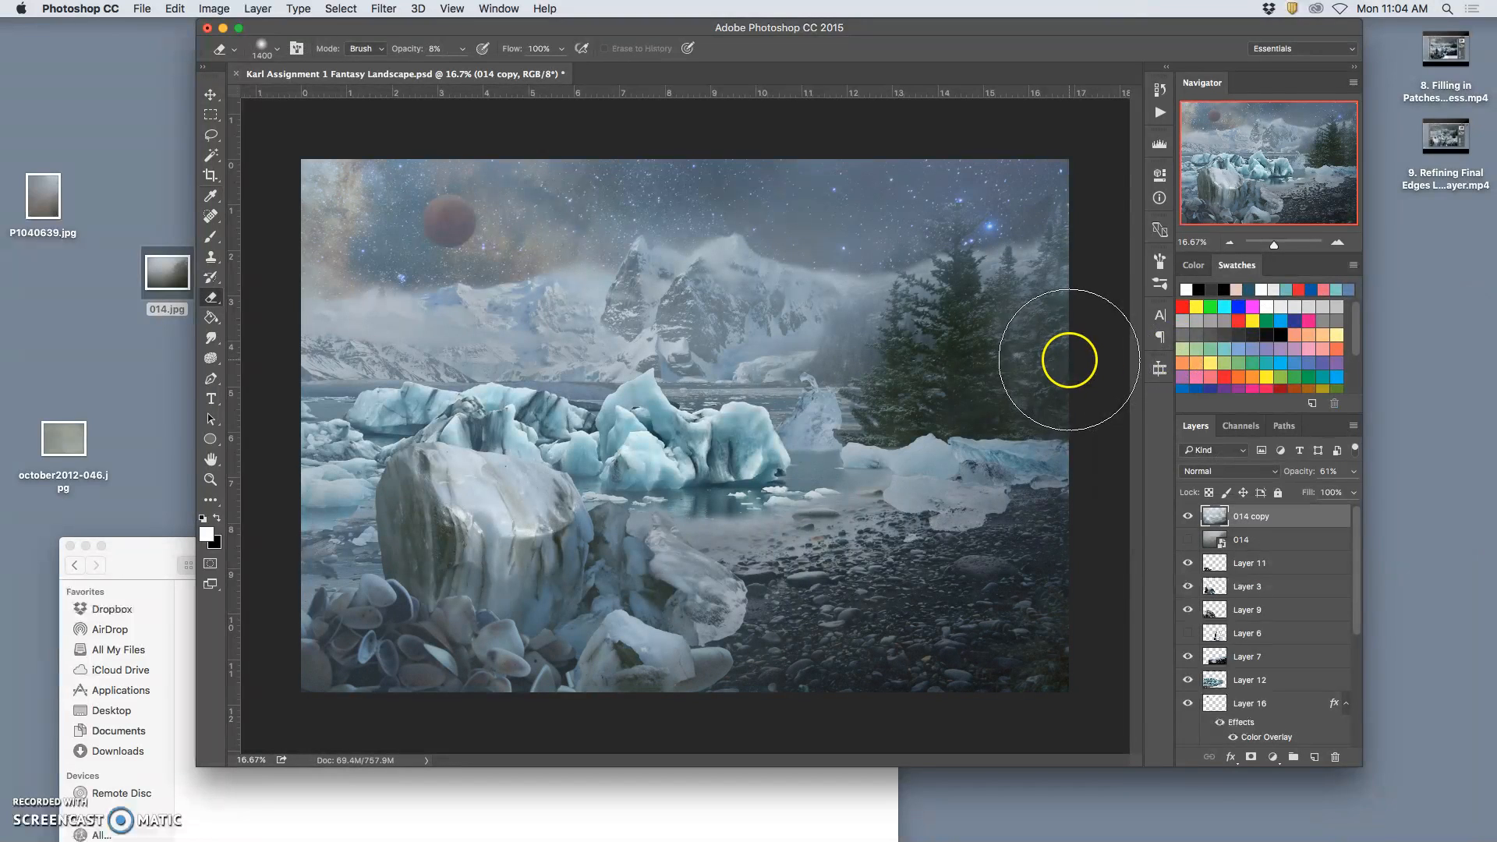
- Compare the composite with and without the last change by undoing and redoing it
click(1073, 364)
key(super+z)
key(super+z)
click(1211, 496)
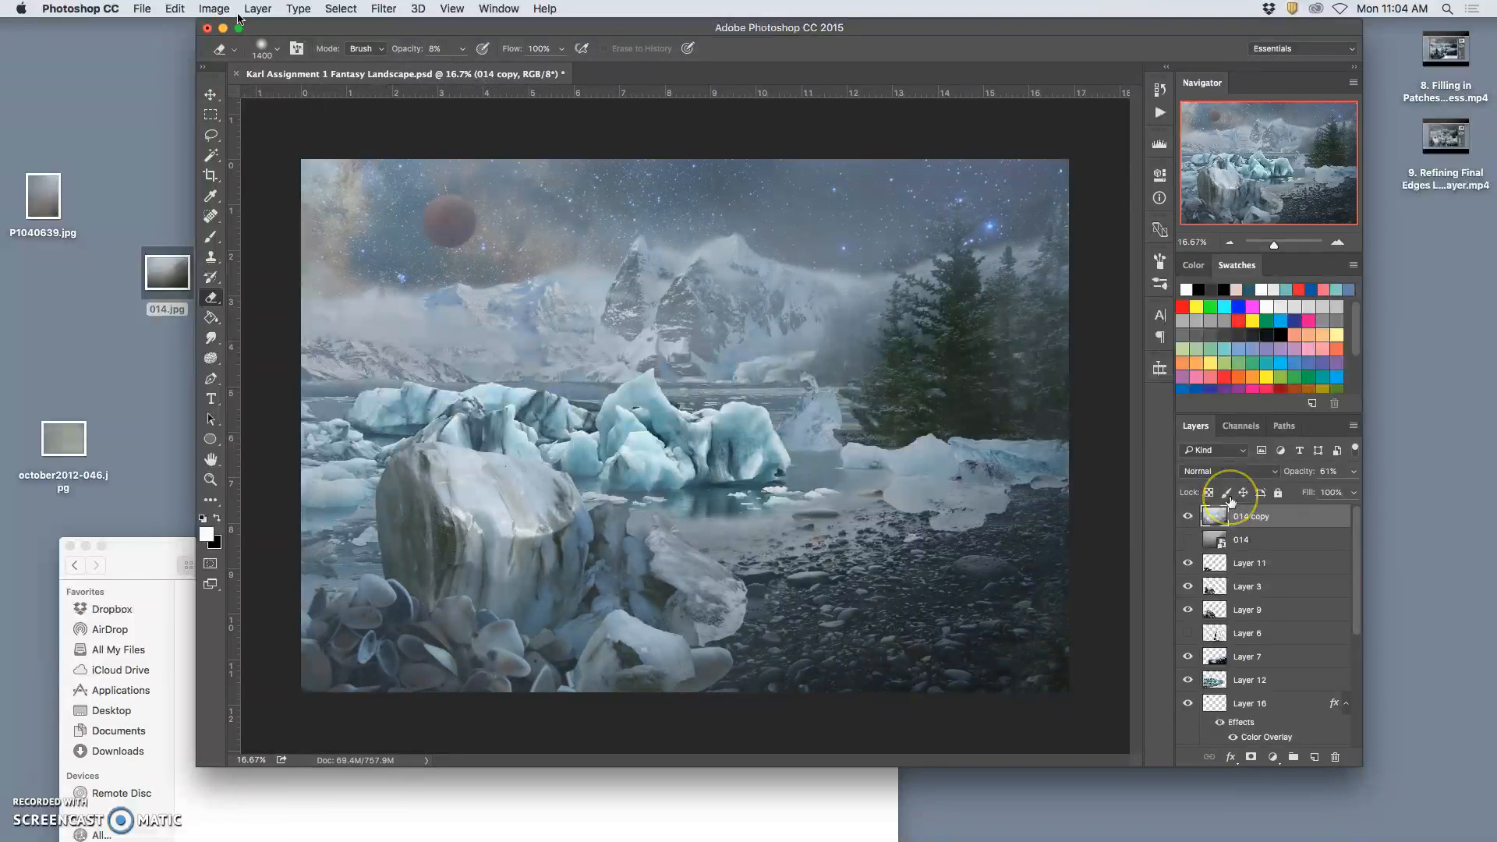
- Apply Hue/Saturation to the 014 copy layer with Saturation +37, Lightness -29 and a slight hue shift toward teal
click(214, 8)
mouse_move(241, 52)
click(404, 135)
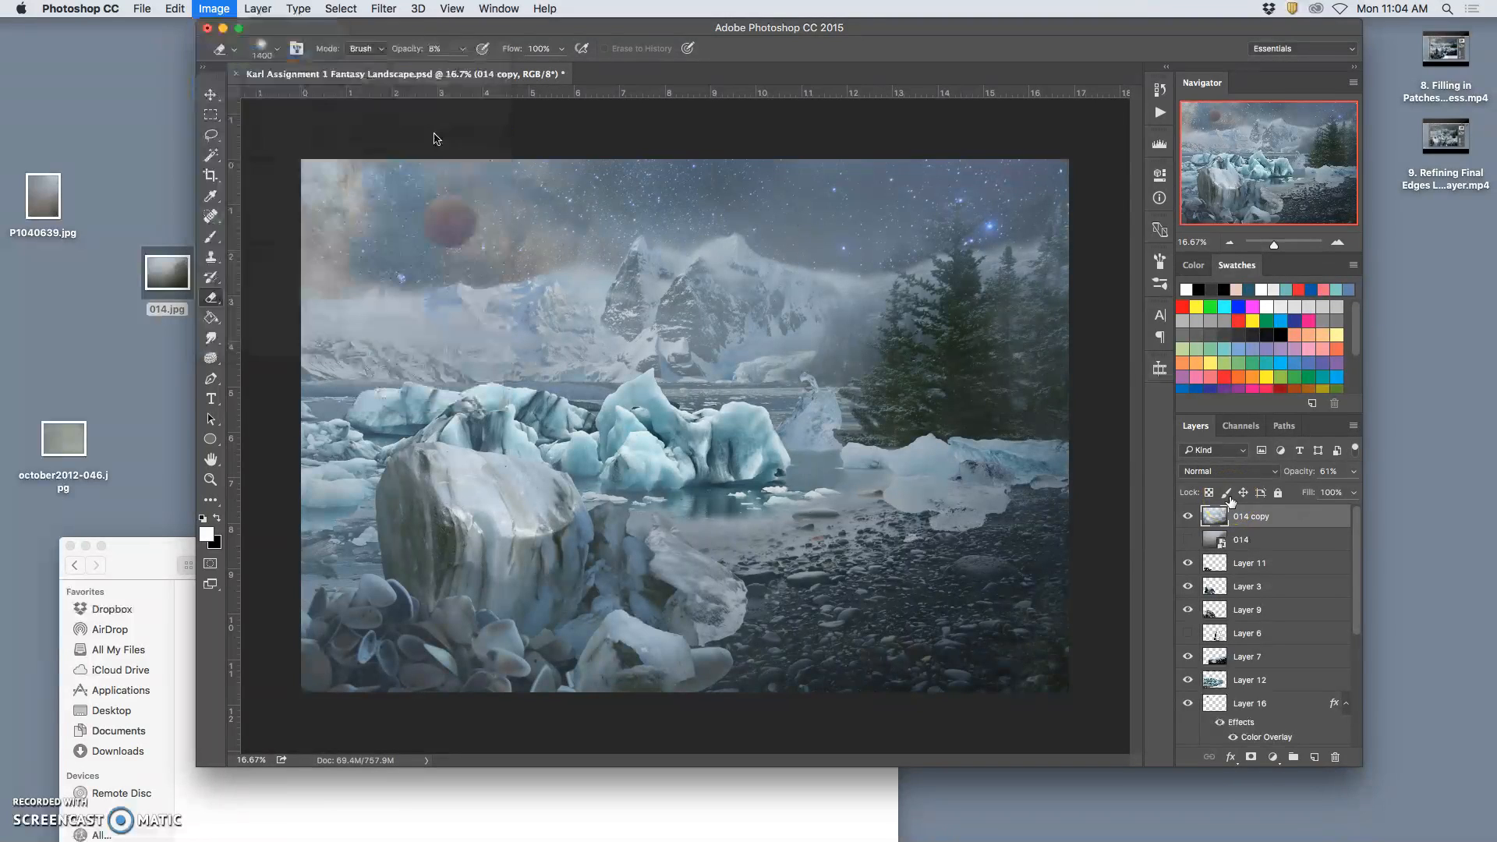
drag(1198, 318, 1240, 318)
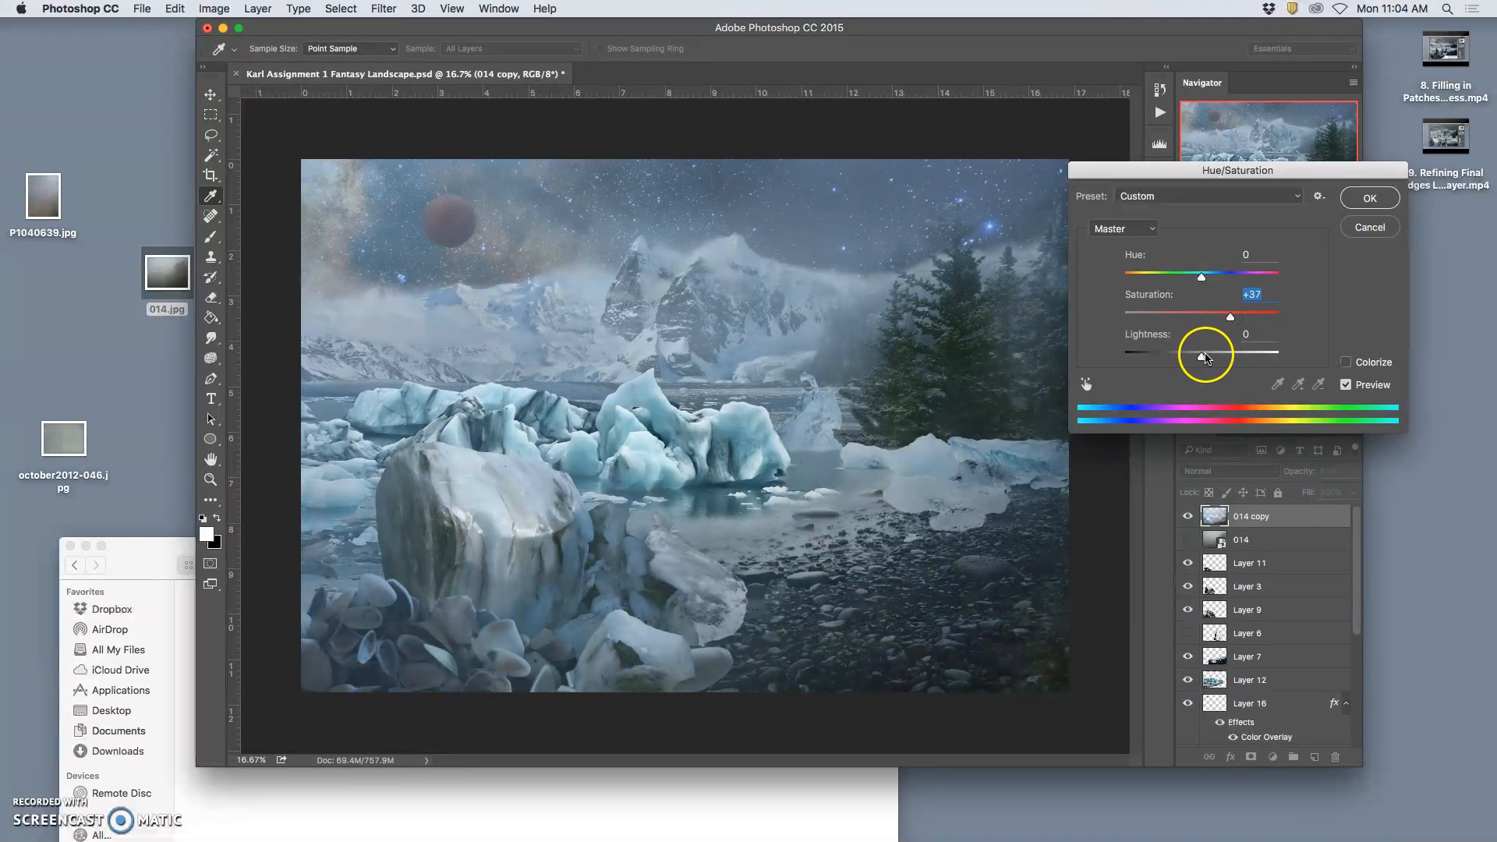
drag(1203, 358, 1173, 351)
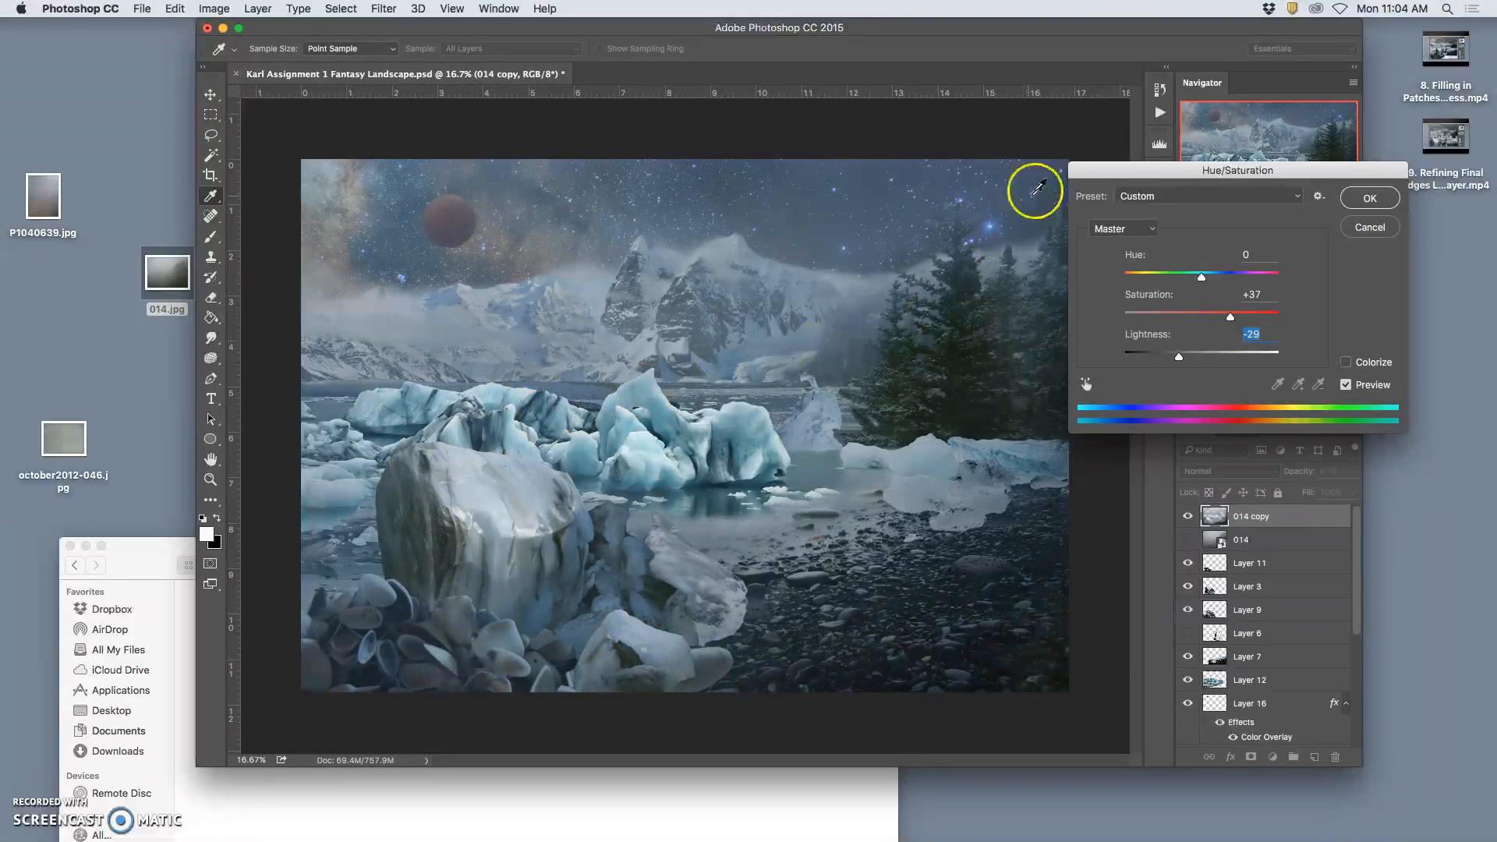
drag(1201, 277, 1170, 272)
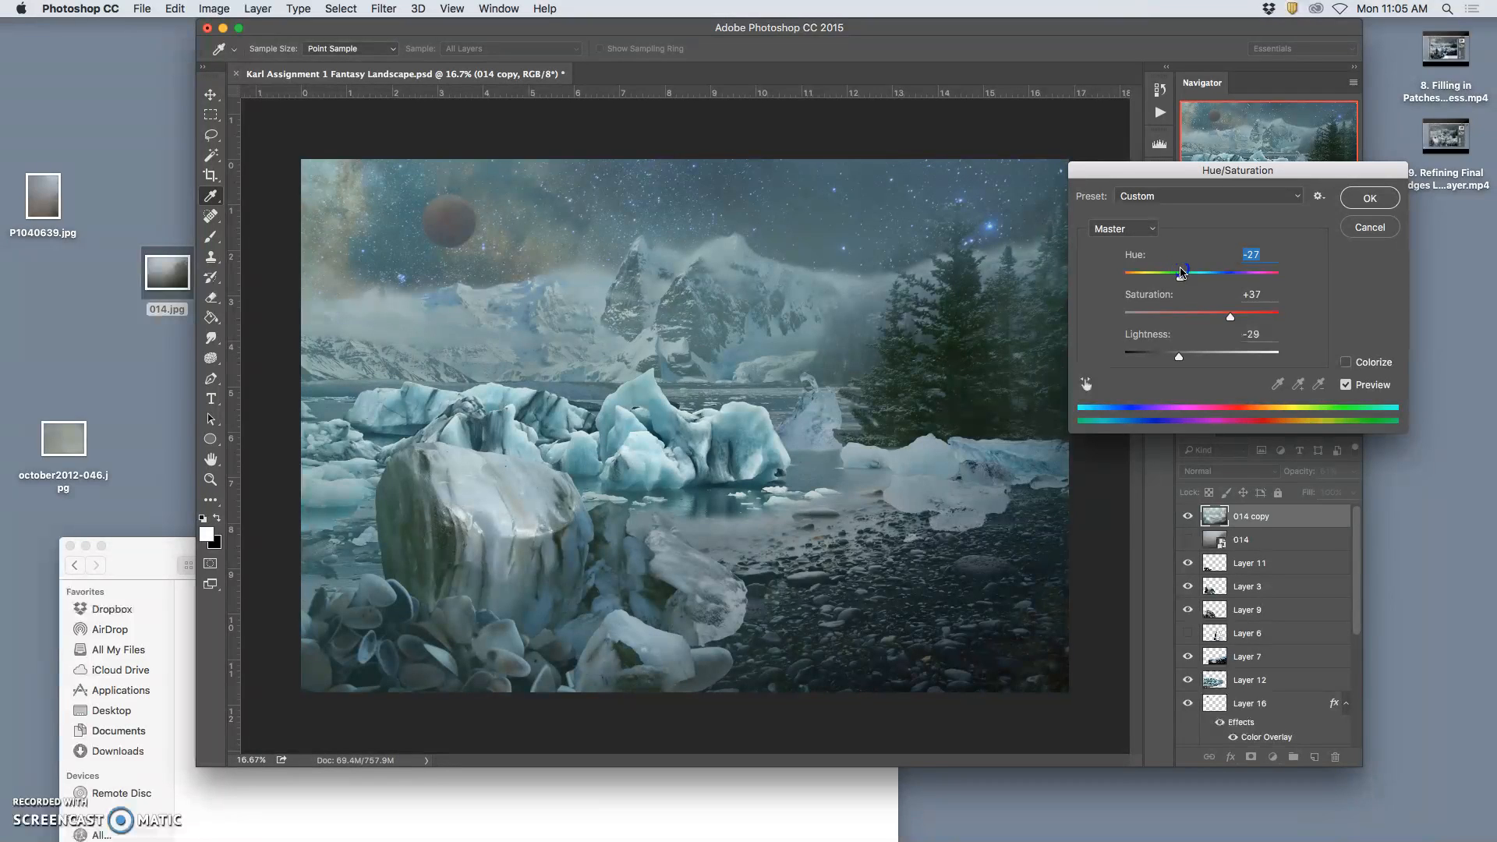
drag(1183, 272, 1207, 273)
click(1376, 201)
key(e)
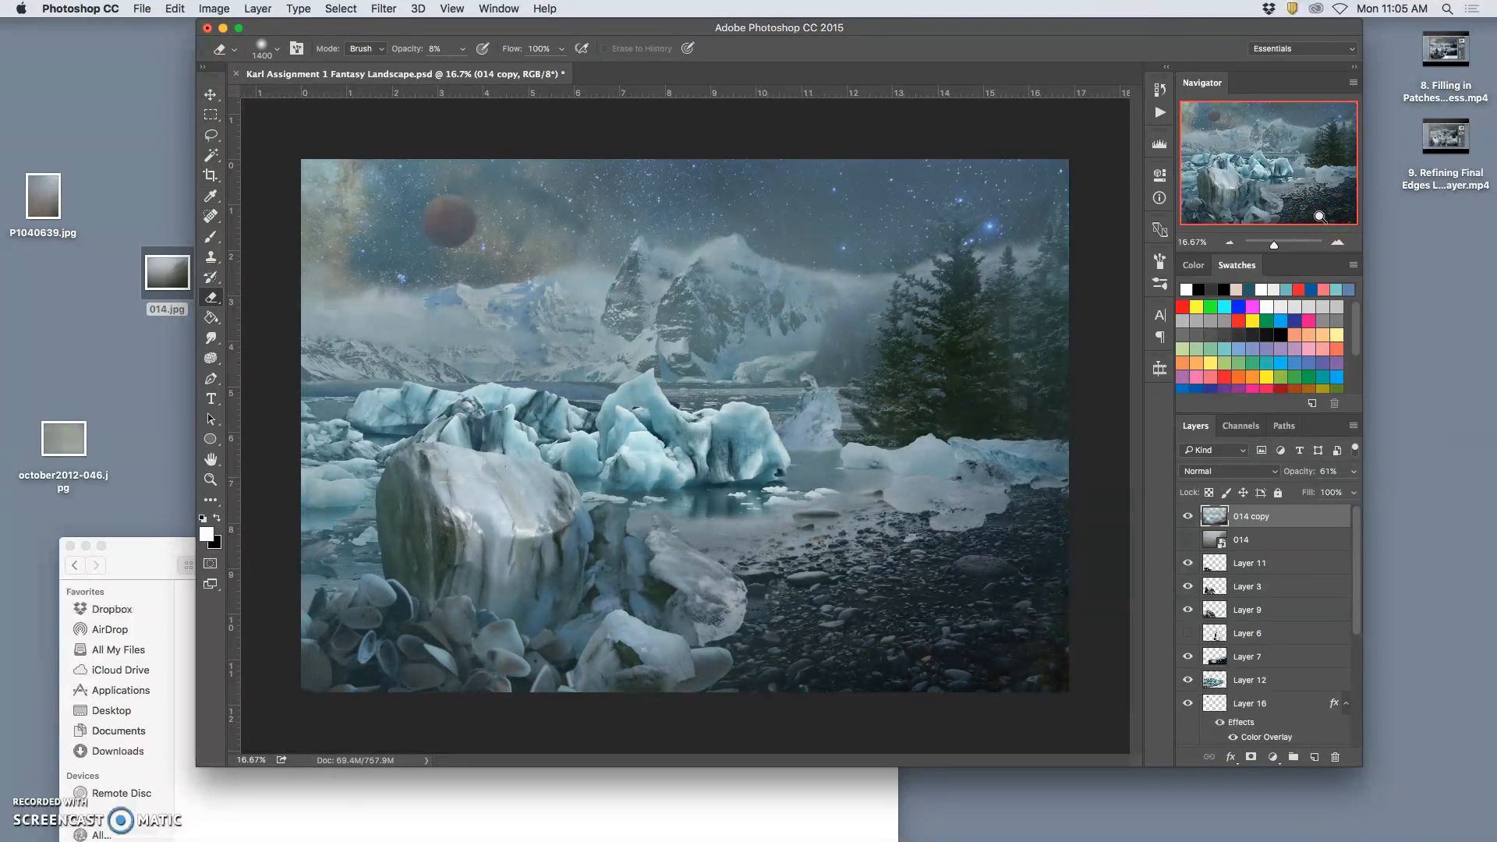
key(super+z)
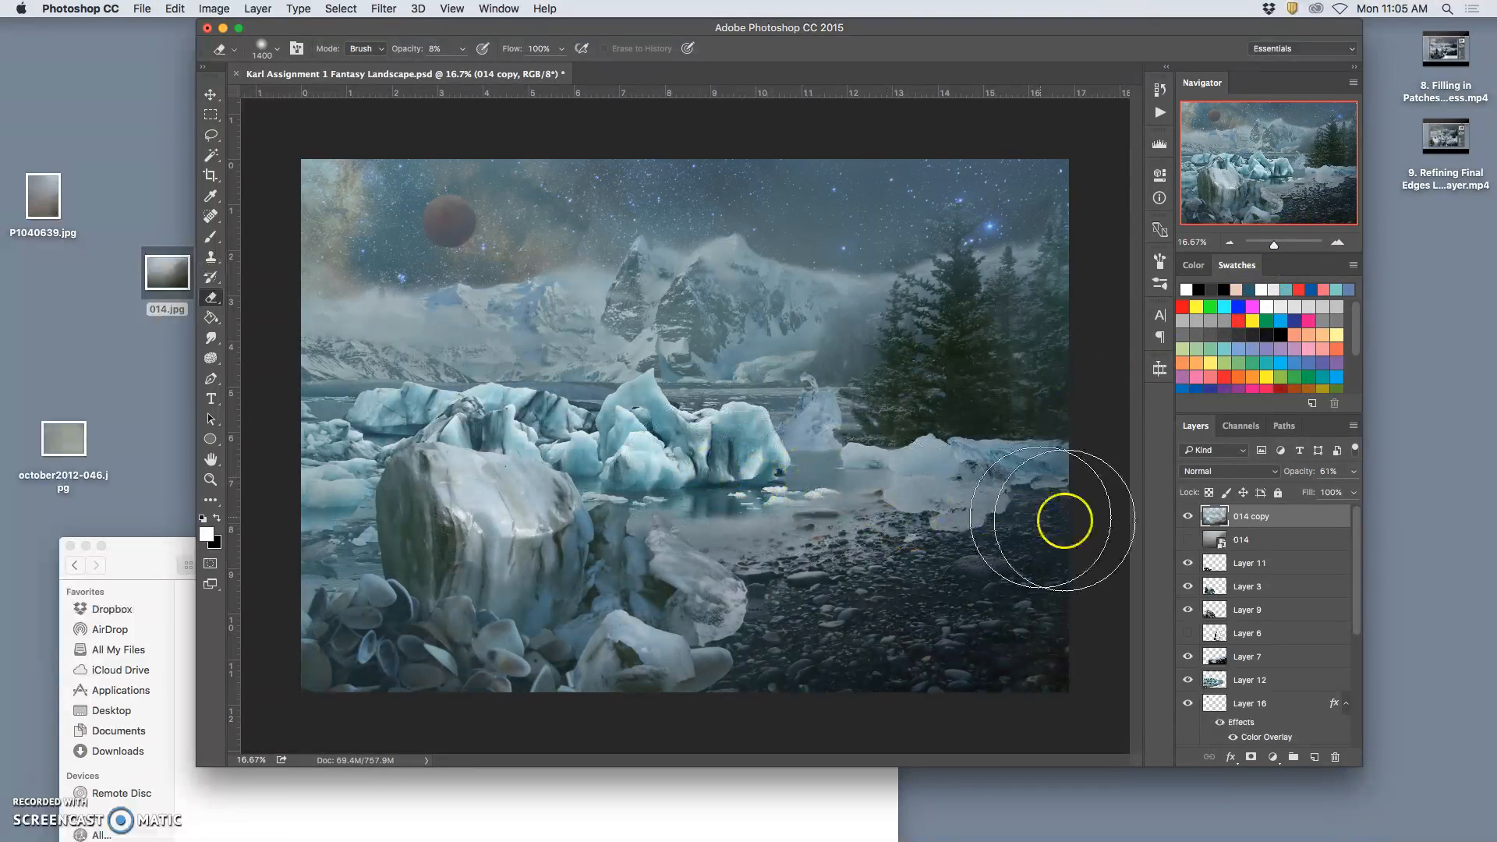
mouse_move(542, 378)
mouse_down()
mouse_move(518, 401)
mouse_move(612, 422)
mouse_move(518, 418)
mouse_up()
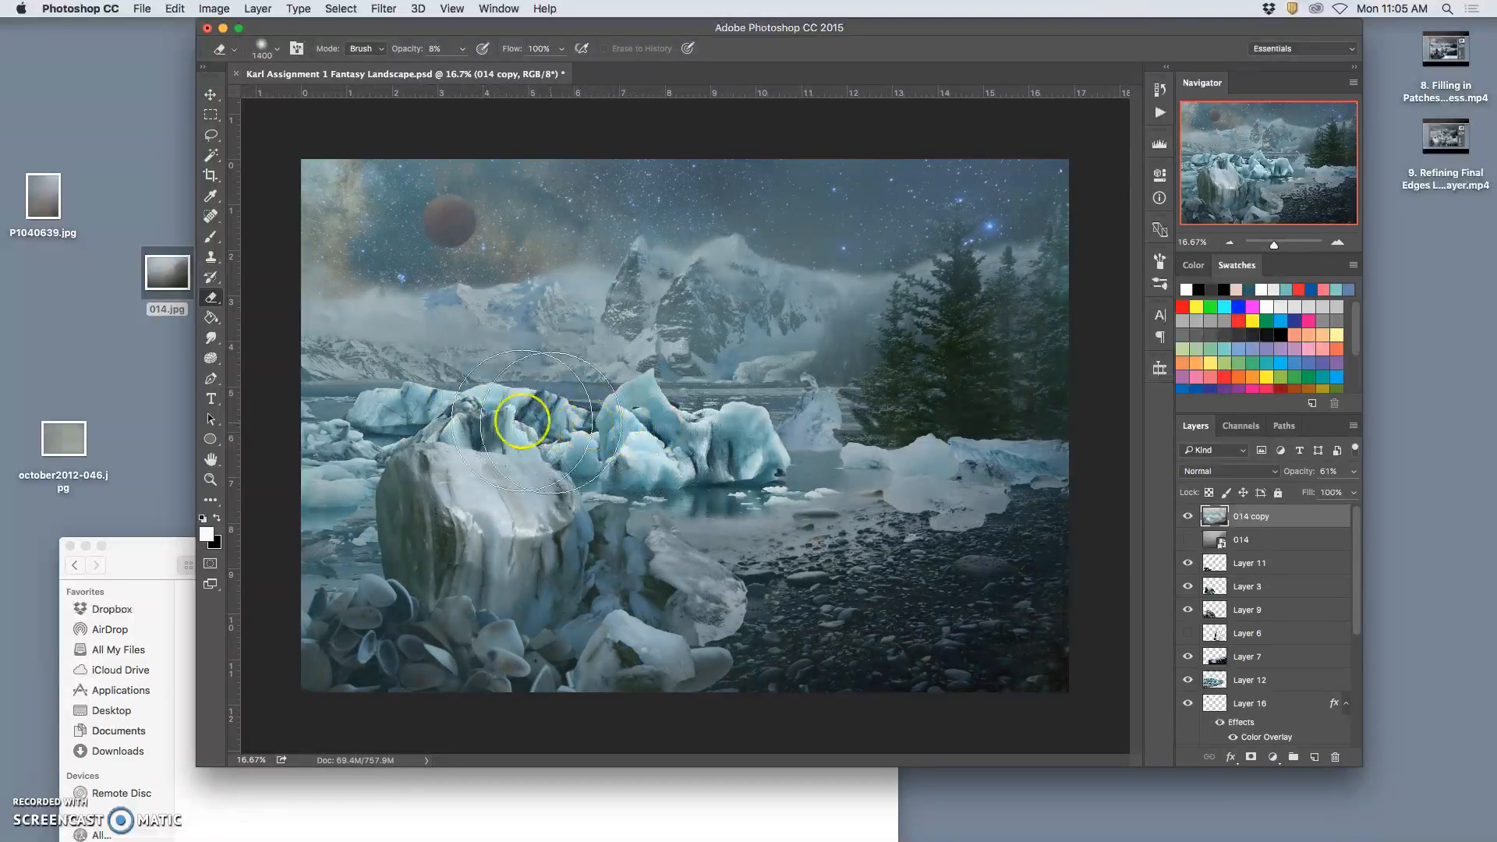
- Place october2012-046.jpg from the desktop into the composite and stretch it to a width of 46.32% so it covers the canvas
drag(63, 438, 476, 281)
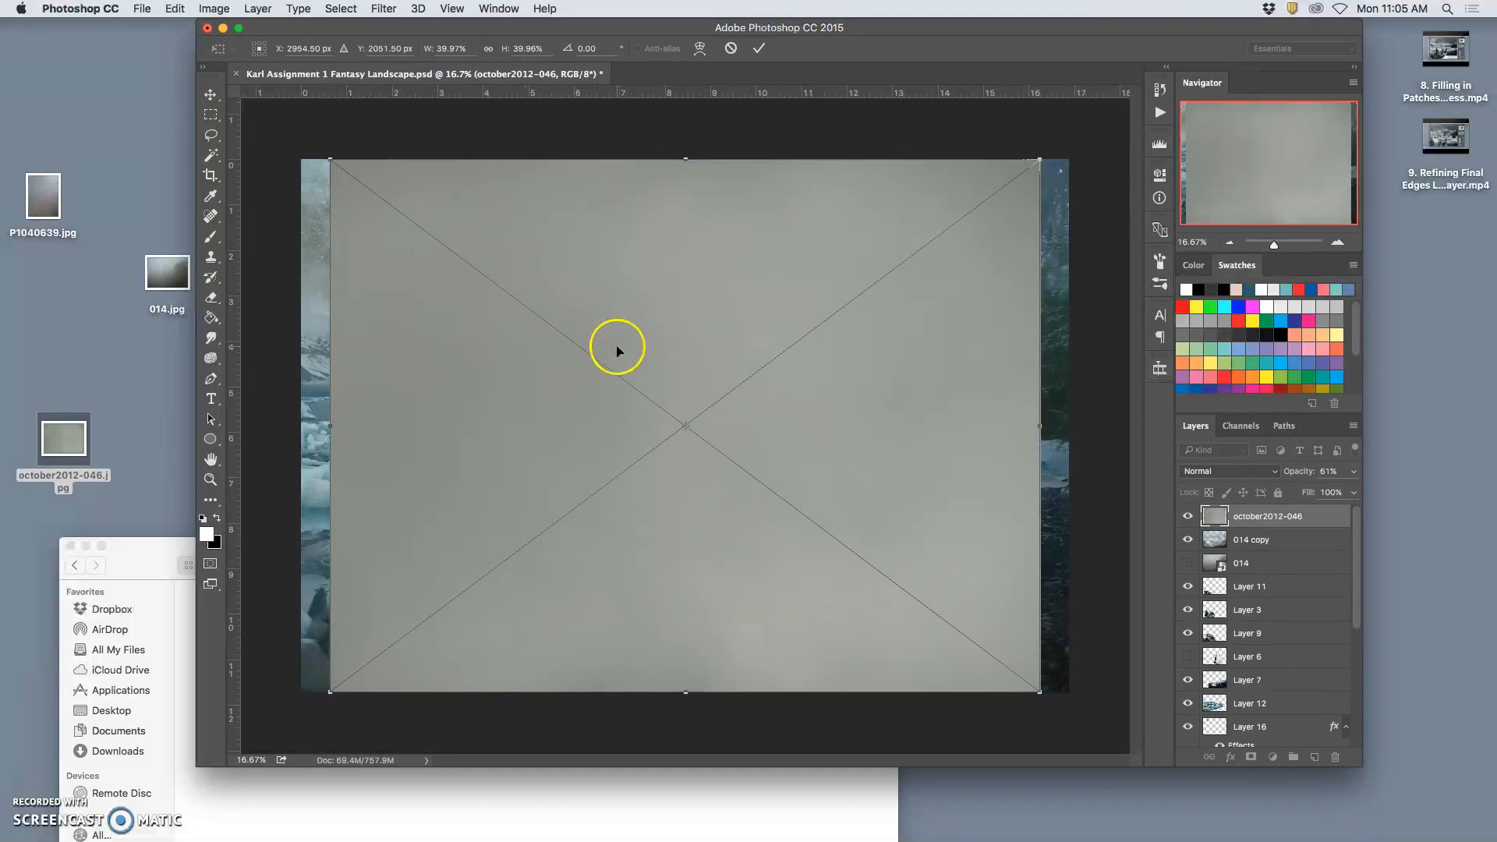
drag(1041, 691, 1101, 691)
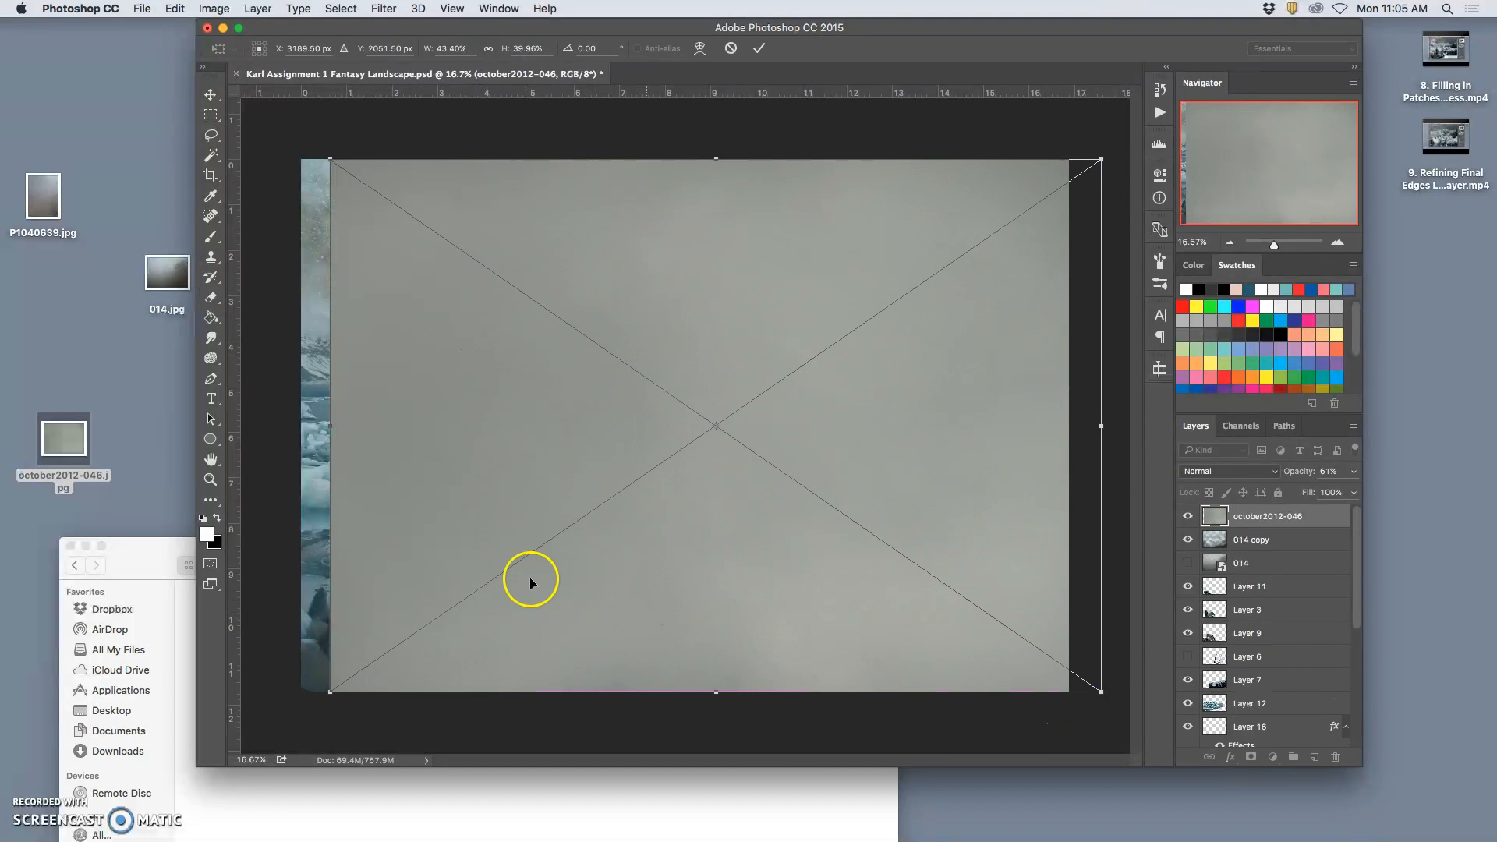
drag(320, 425, 279, 426)
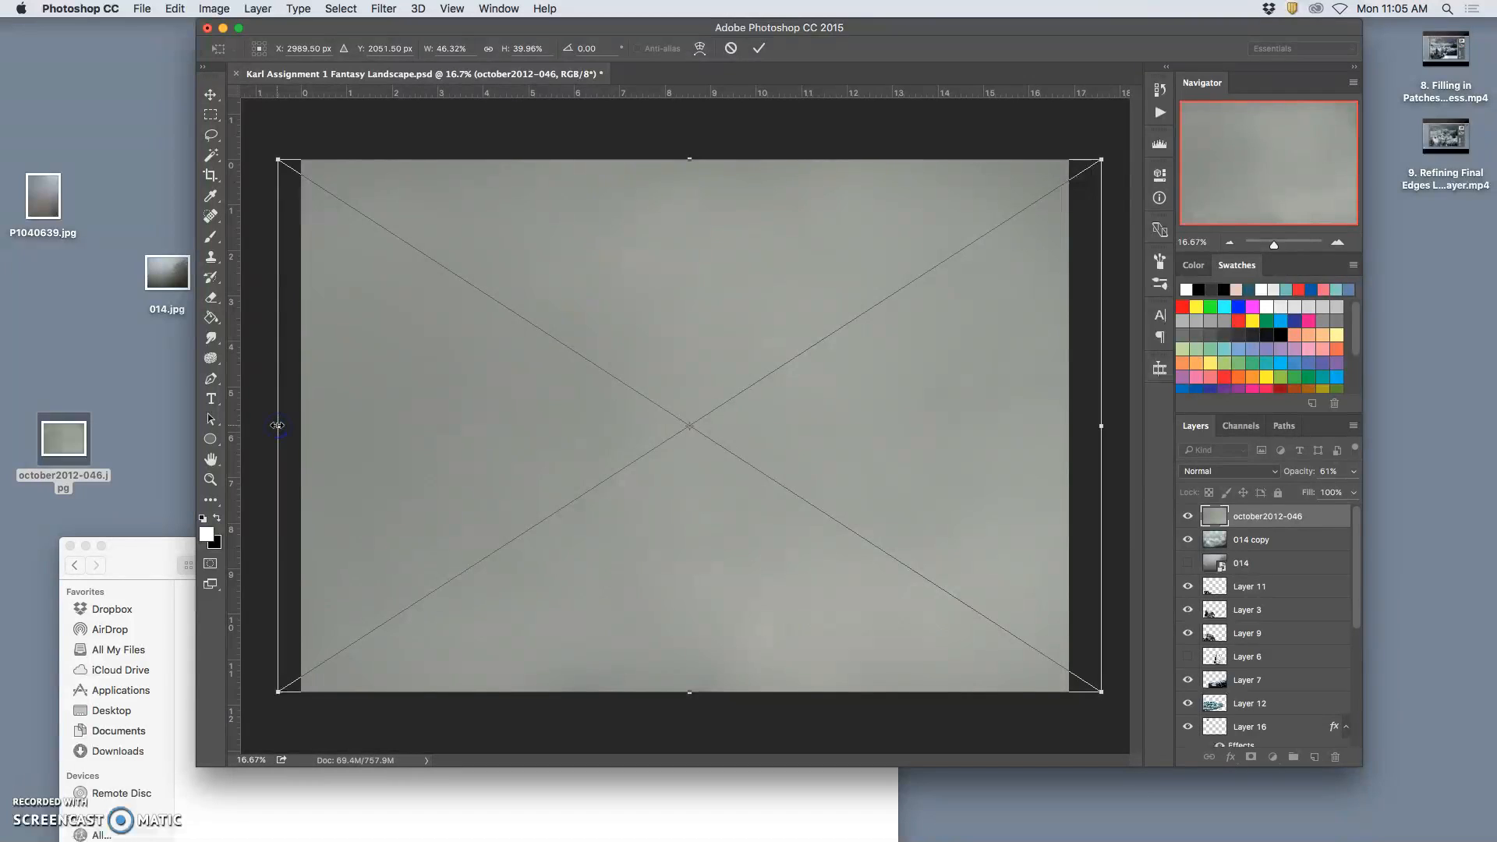
key(Return)
key(e)
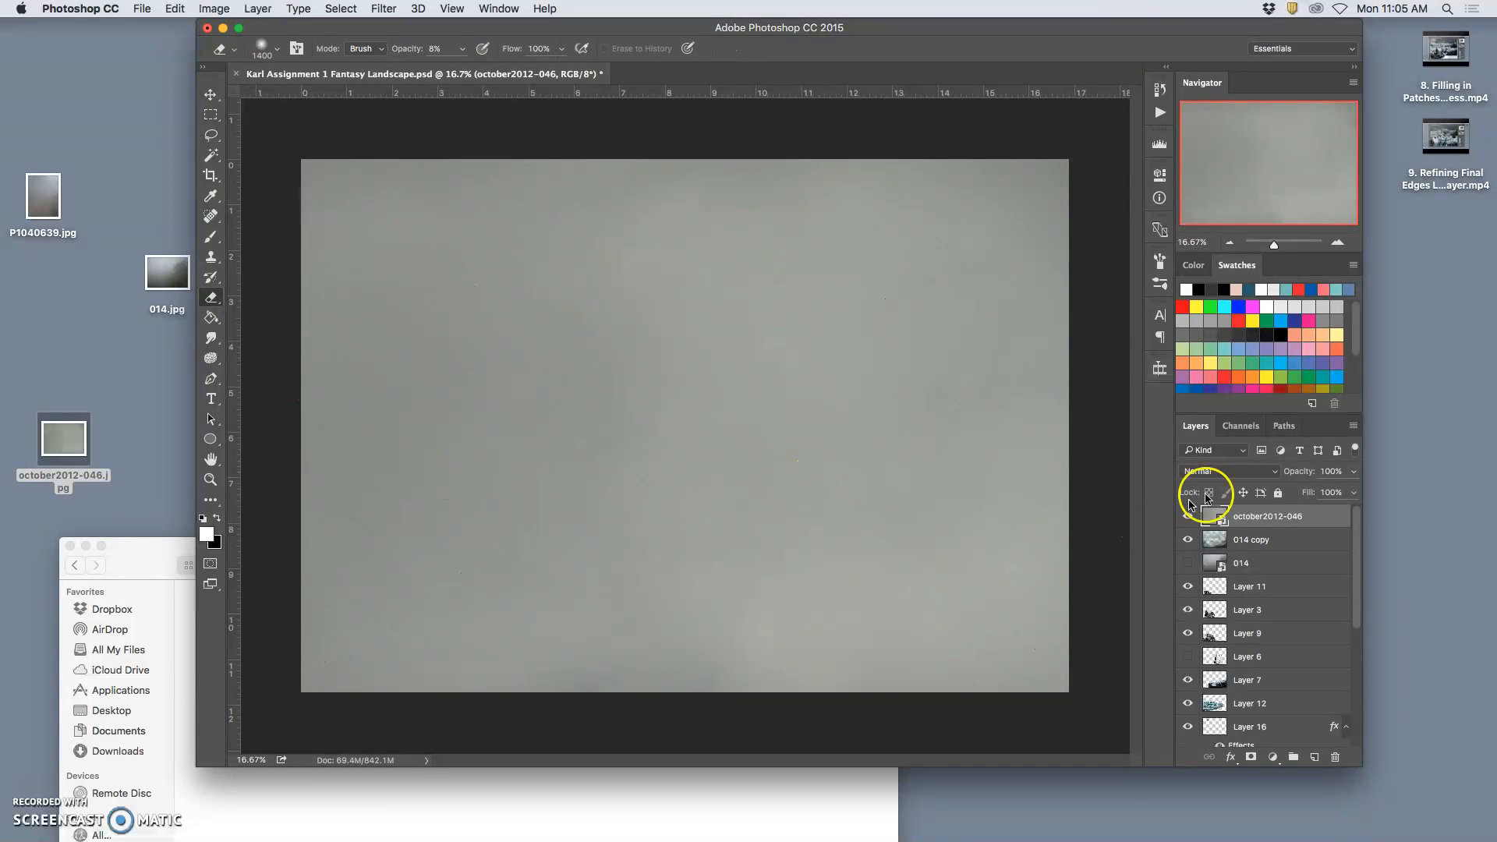
- Hide the october2012-046 layer and lasso a freehand band around the icebergs and water from the canvas edge to the shore
click(1190, 516)
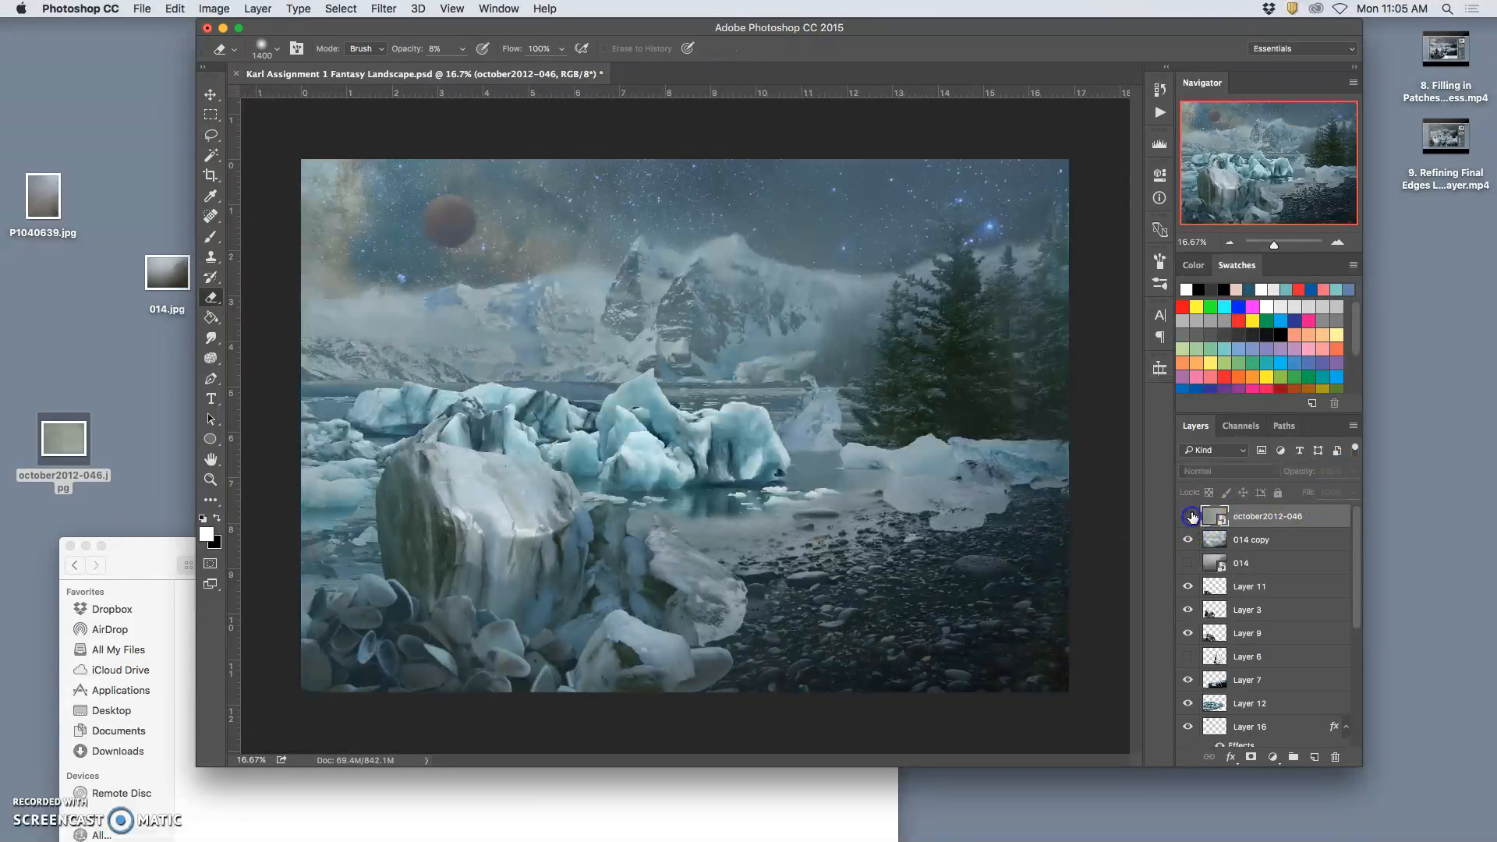
click(210, 135)
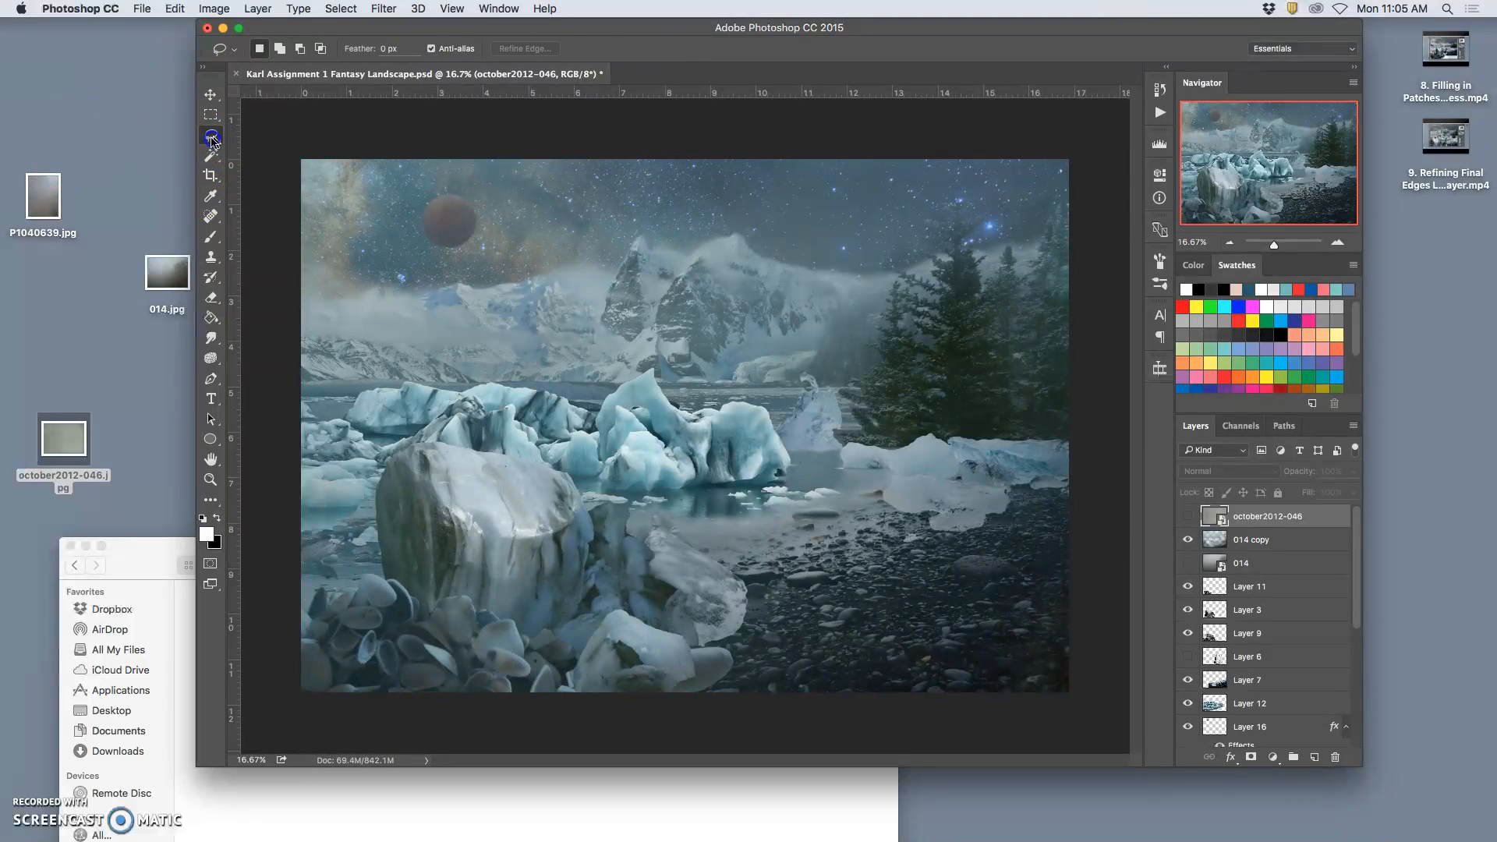
drag(870, 405, 770, 408)
drag(516, 400, 337, 390)
mouse_move(386, 514)
mouse_down()
mouse_move(745, 538)
mouse_move(925, 529)
mouse_move(937, 427)
mouse_move(629, 342)
mouse_move(406, 340)
mouse_move(213, 361)
mouse_move(266, 504)
mouse_move(595, 528)
mouse_up()
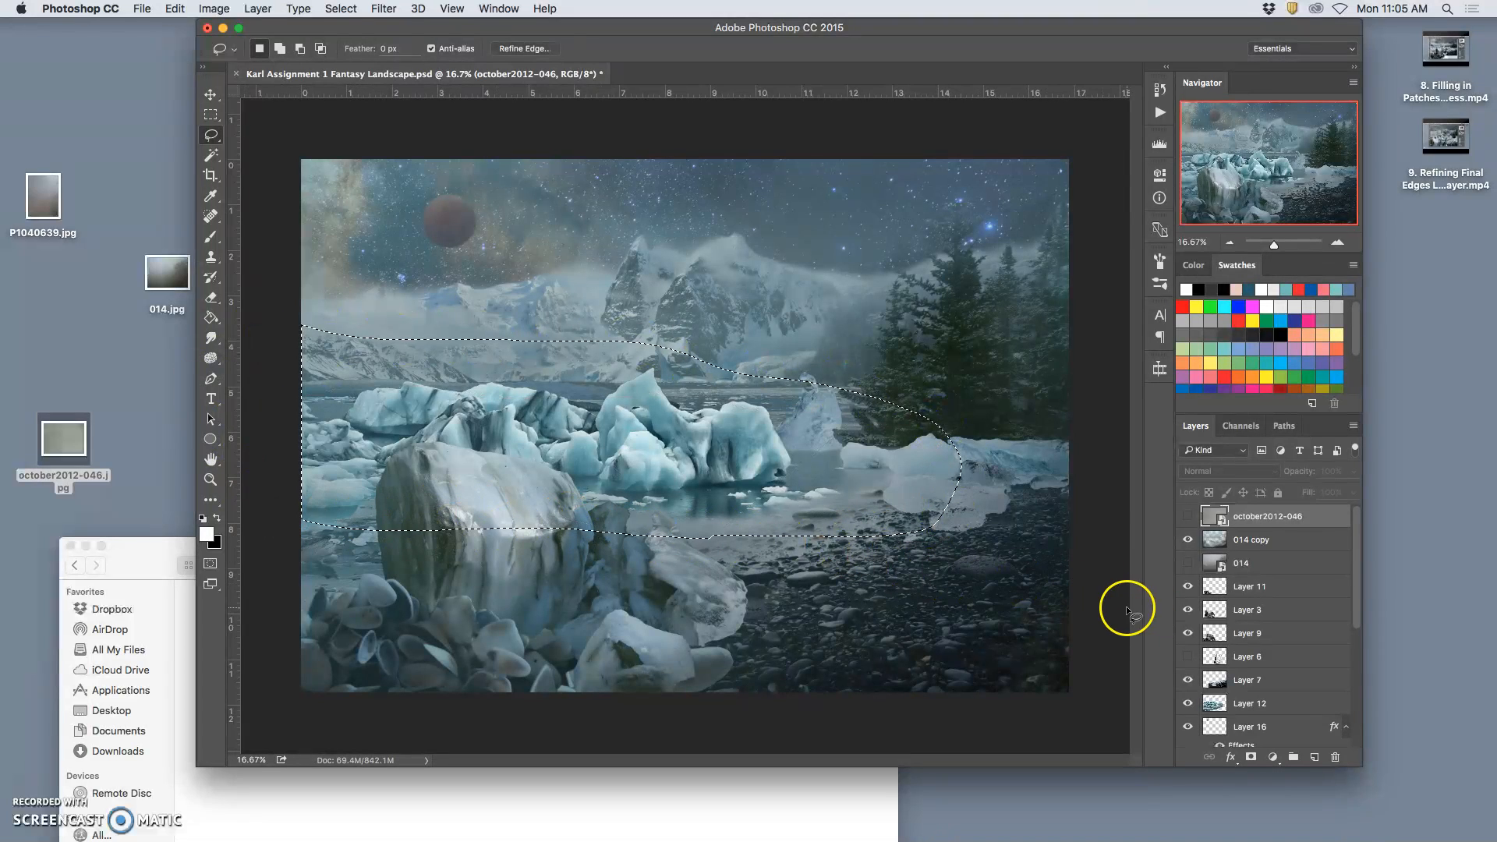
- Copy the selected band of the october2012-046 texture to a new layer and hide the full texture layer
click(1188, 516)
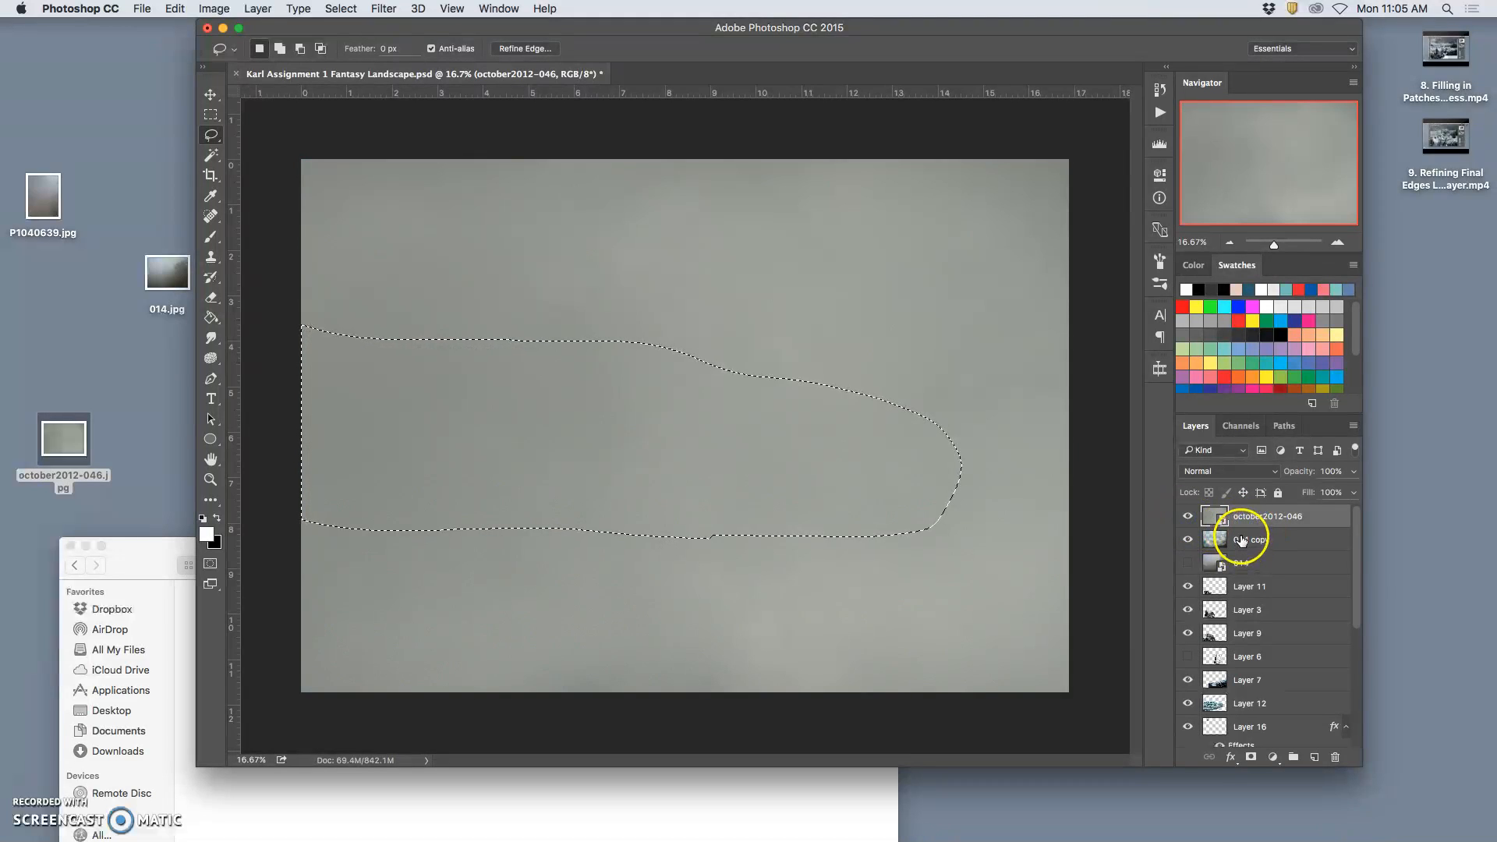
key(ctrl+j)
click(1188, 540)
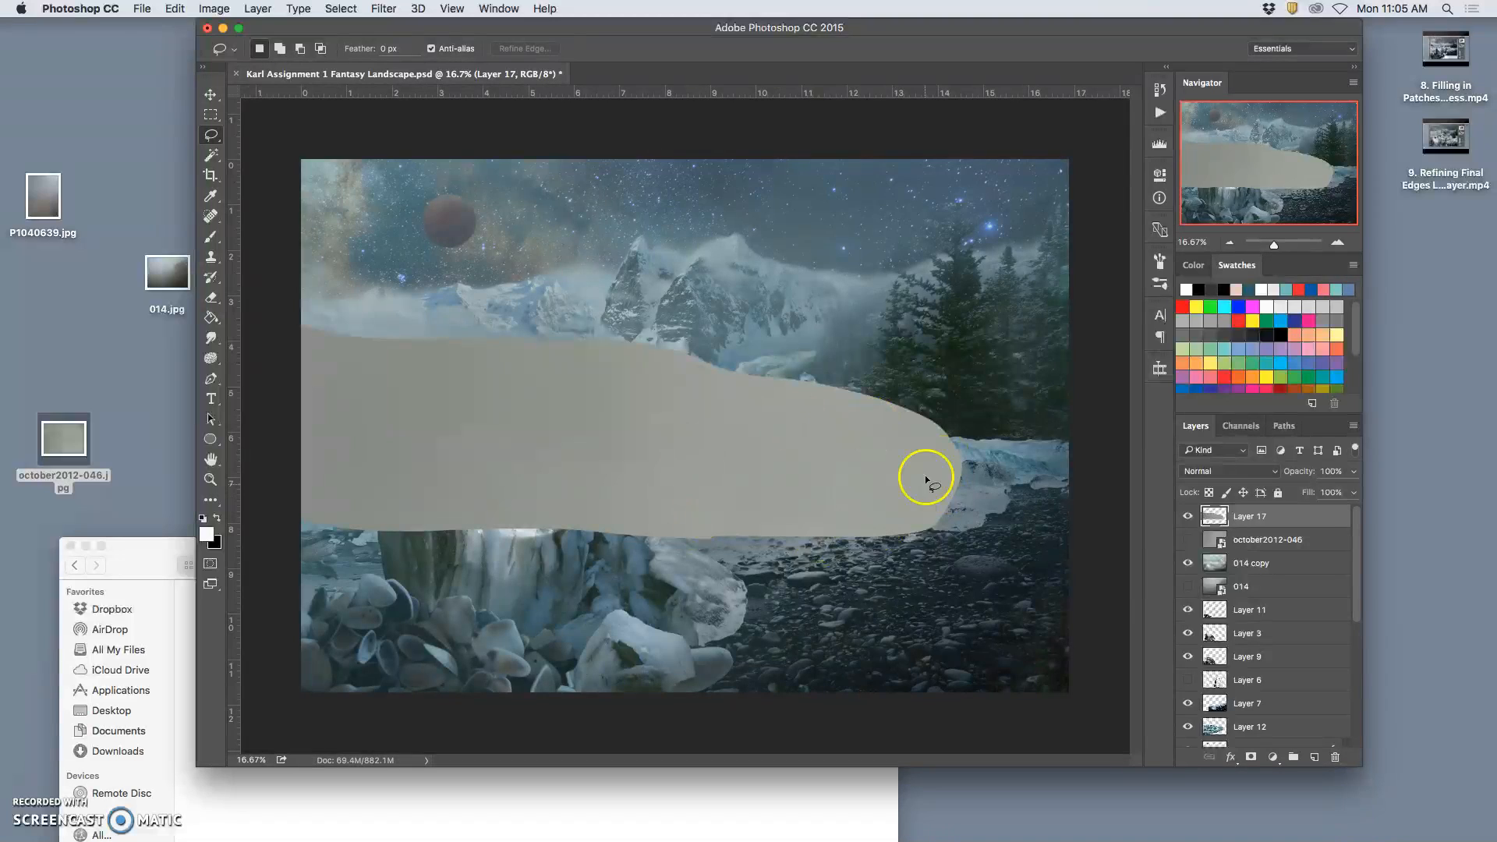
- Open the Gaussian Blur filter for the copied fog band
click(382, 8)
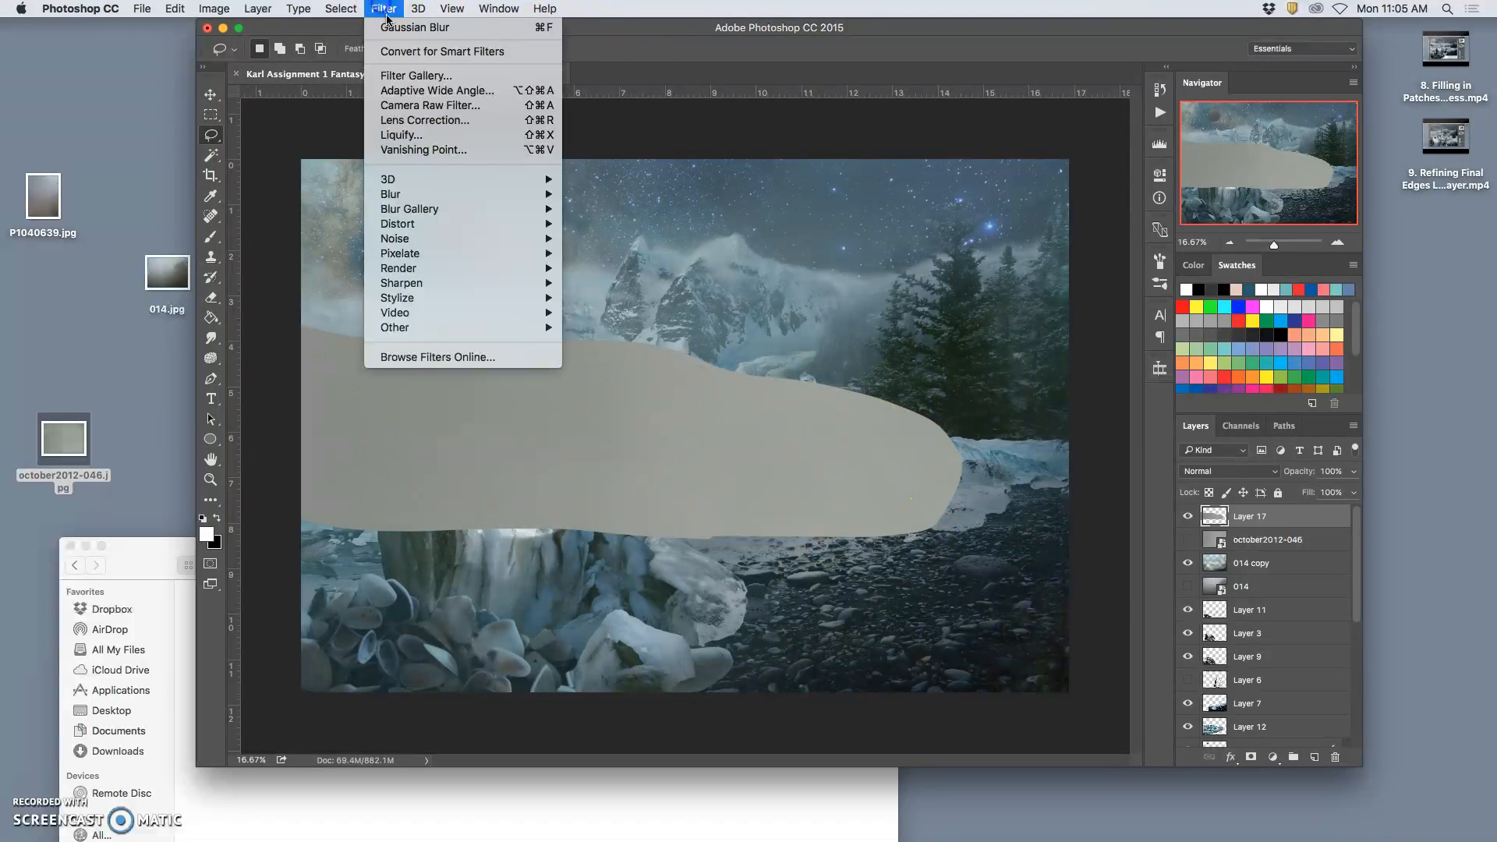
mouse_move(420, 196)
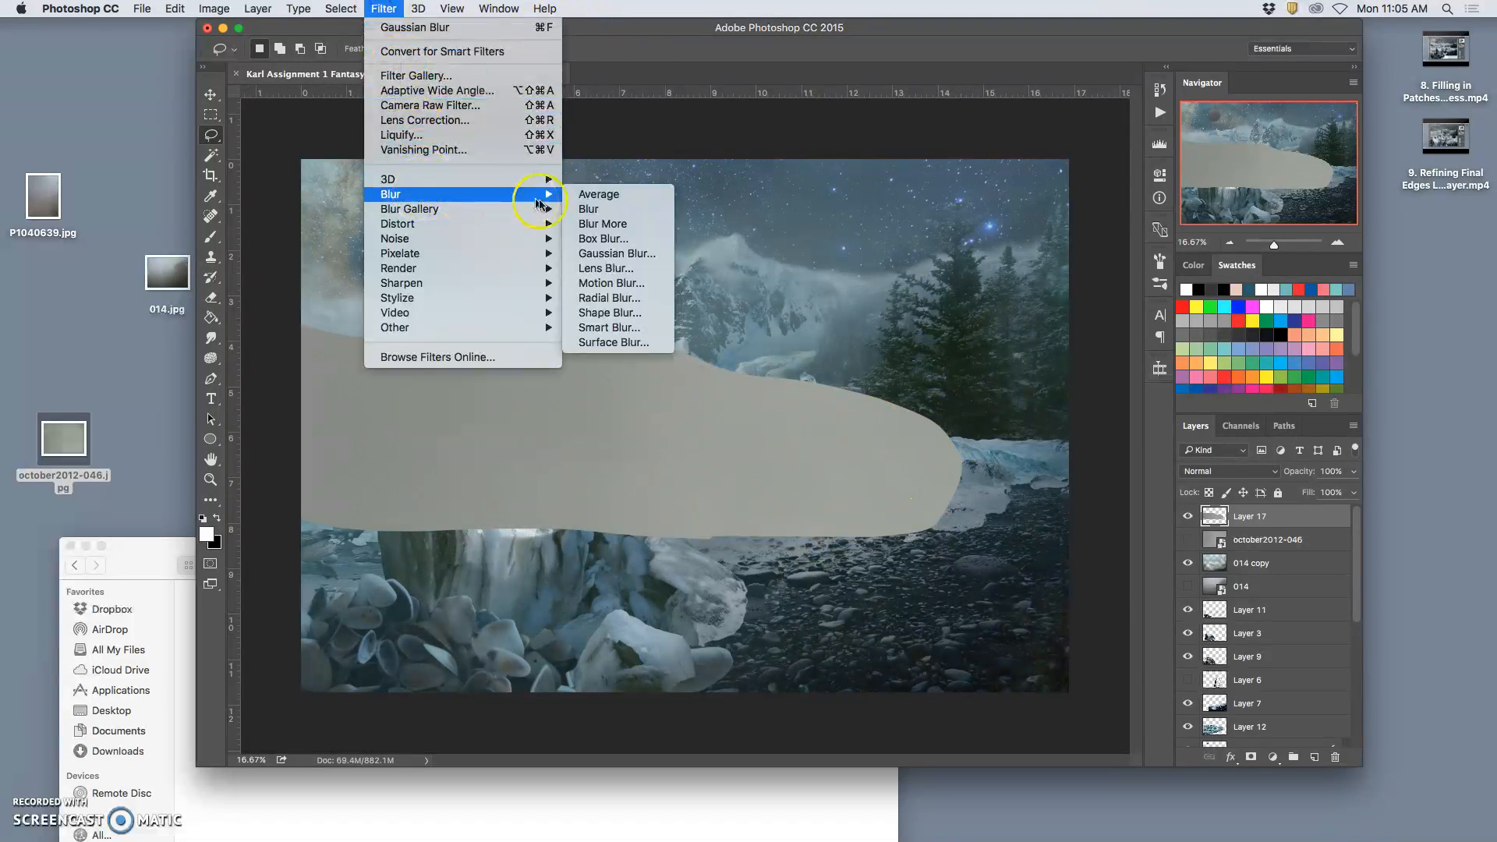
click(608, 253)
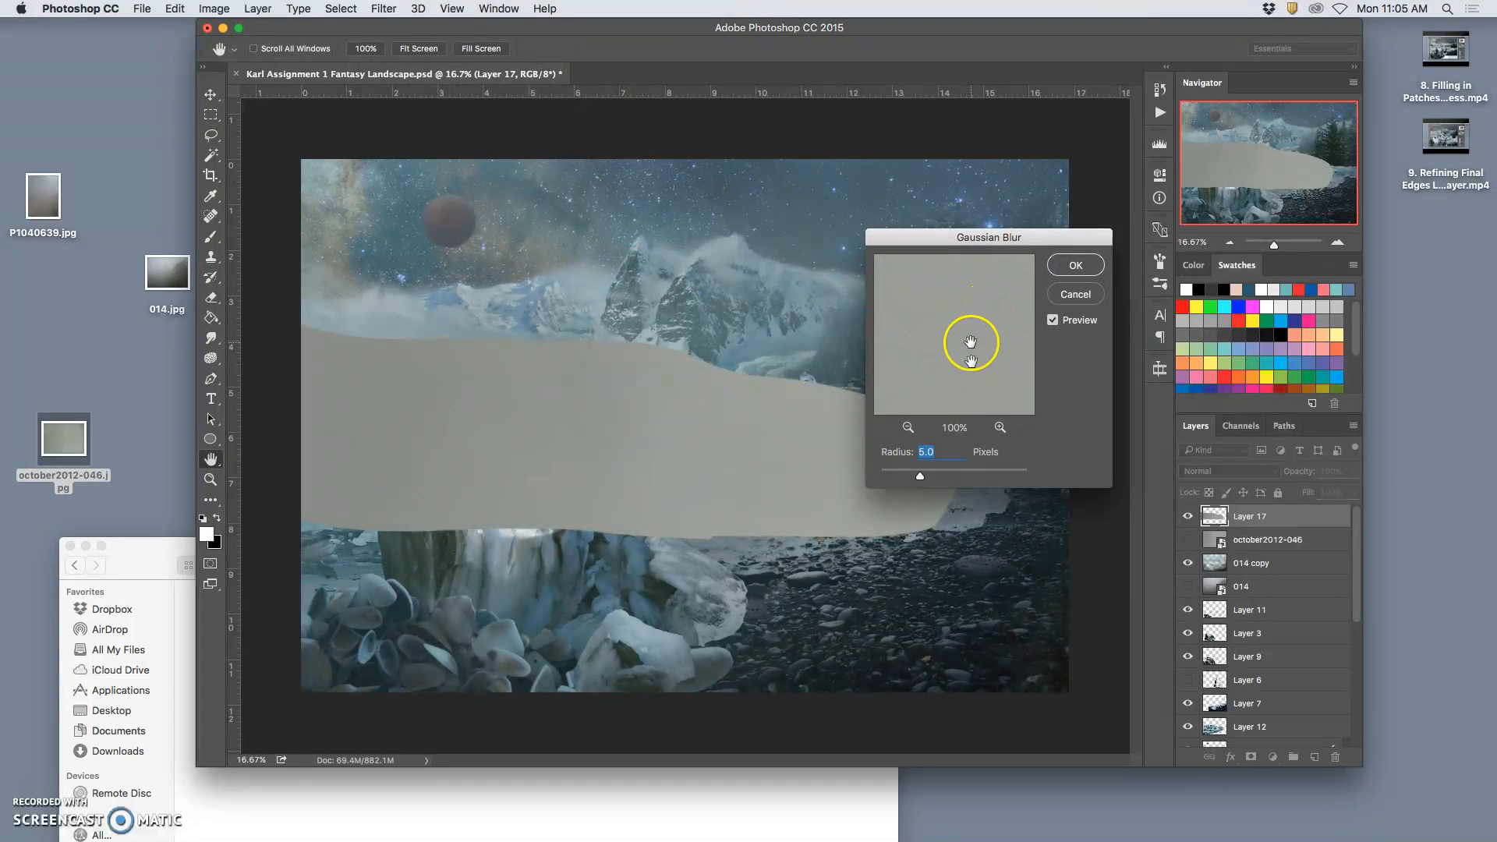